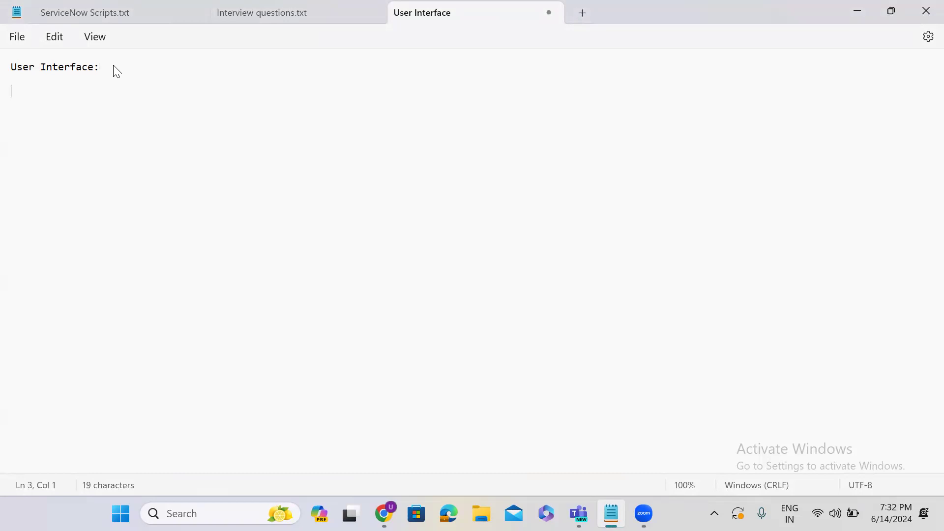
# Step: Enter 'UI15, UI16, Next Experience' under the 'User Interface:' heading in Notepad and start a new line
pyautogui.write('UI15, UI16')
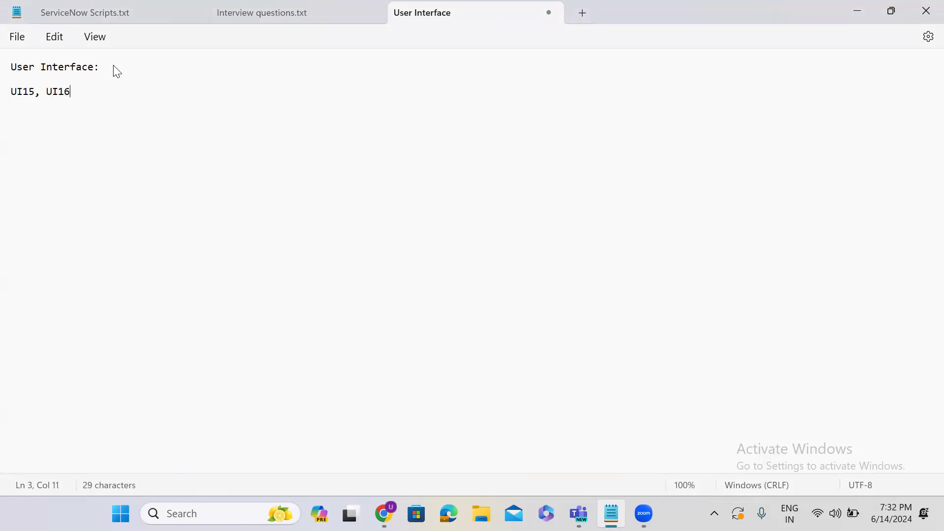
pyautogui.write(', Next Exper')
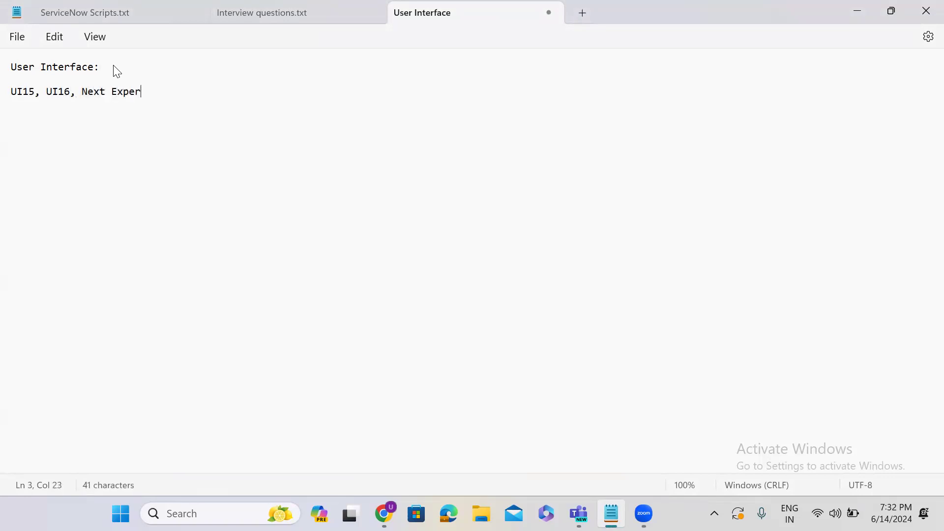
pyautogui.write('ience')
pyautogui.press('Return')
pyautogui.press('Return')
# Step: In the ServiceNow tab's Display preferences, switch on 'Turn off Next Experience'
pyautogui.click(846, 15)
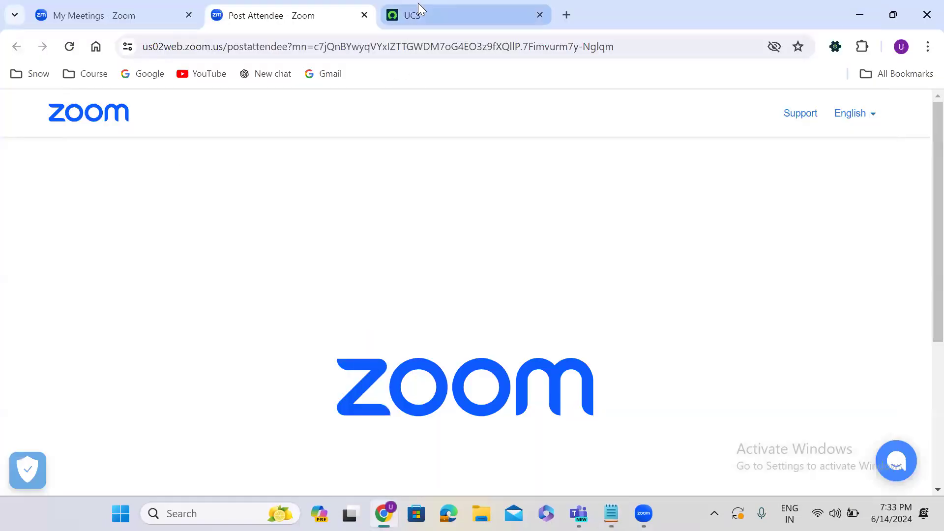
pyautogui.click(418, 15)
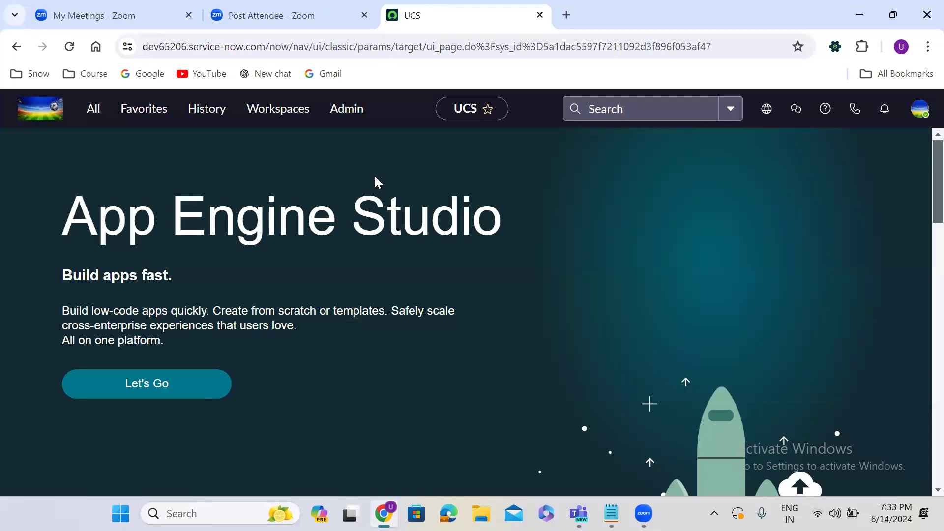
pyautogui.click(920, 109)
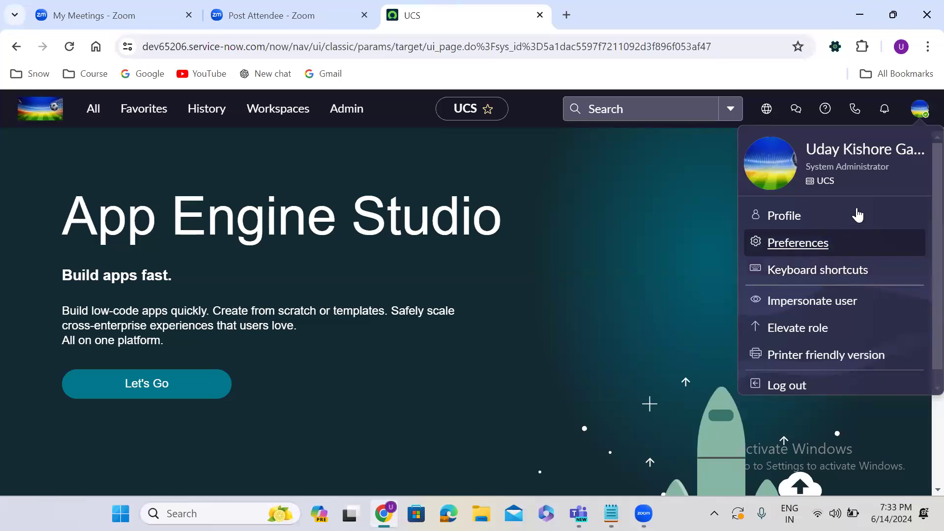
pyautogui.click(787, 246)
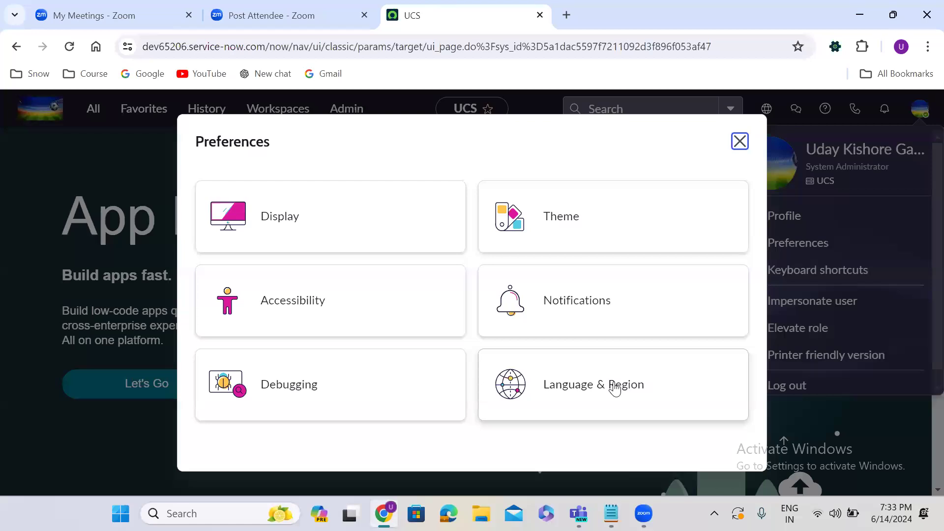
pyautogui.click(347, 216)
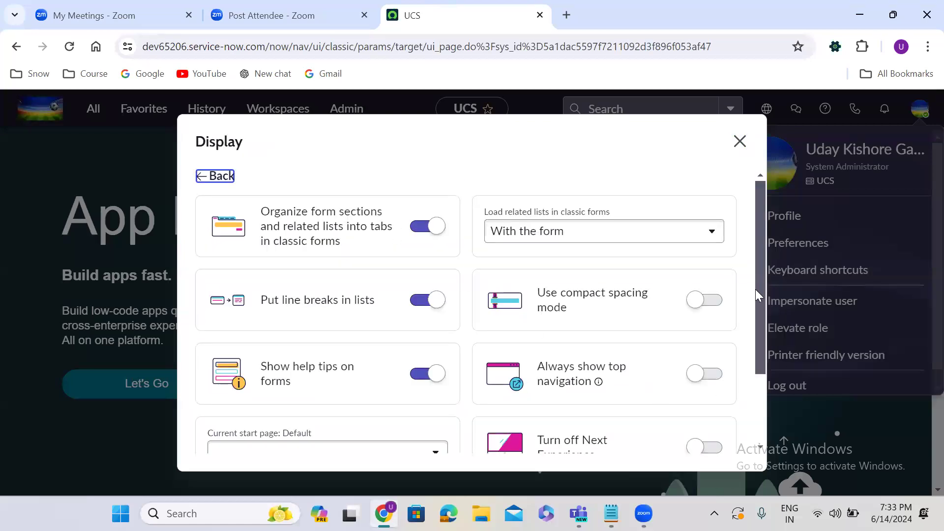
pyautogui.scroll(-3, 757, 348)
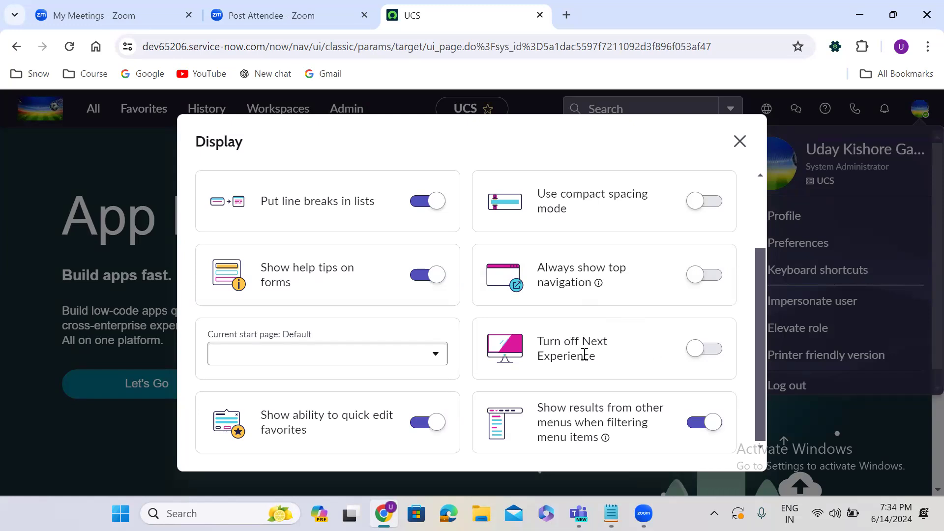
pyautogui.click(712, 350)
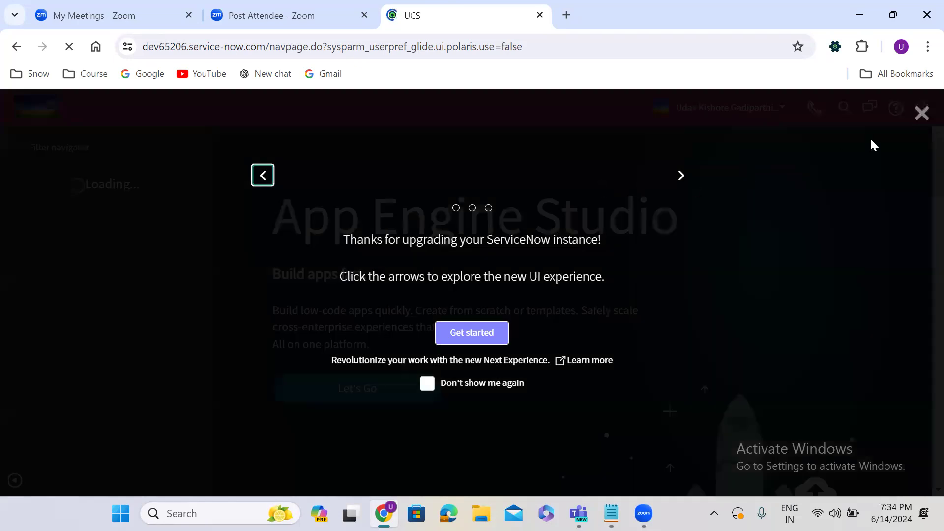
# Step: Dismiss the upgrade welcome overlay and browse the navigator's All, Favorites and History lists
pyautogui.click(910, 113)
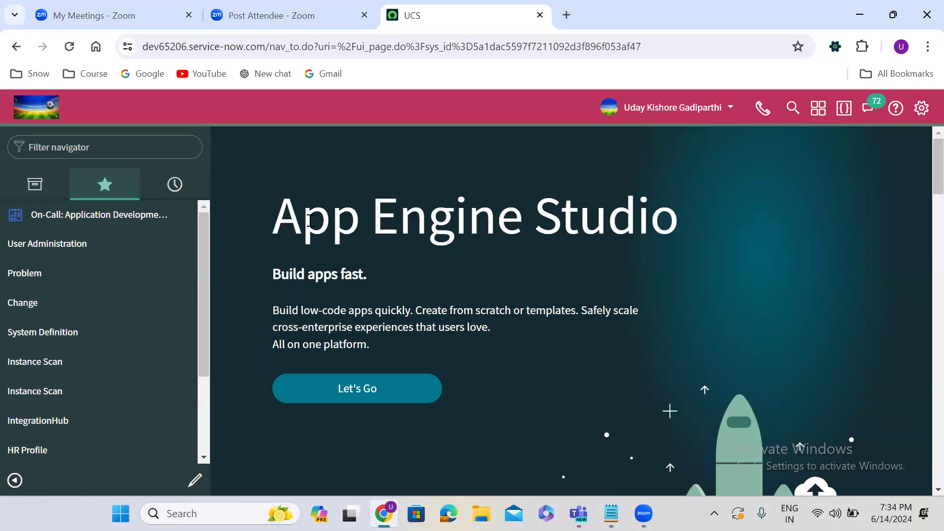
pyautogui.click(47, 185)
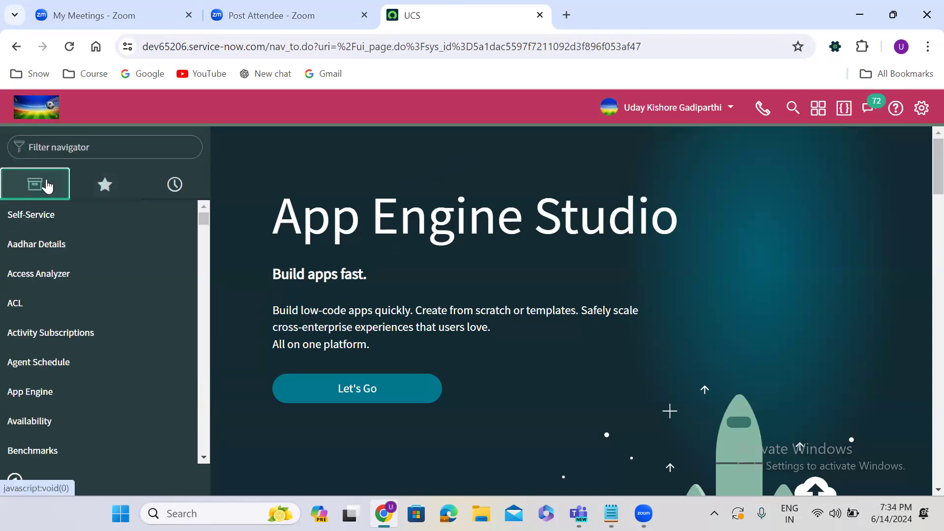
pyautogui.click(103, 186)
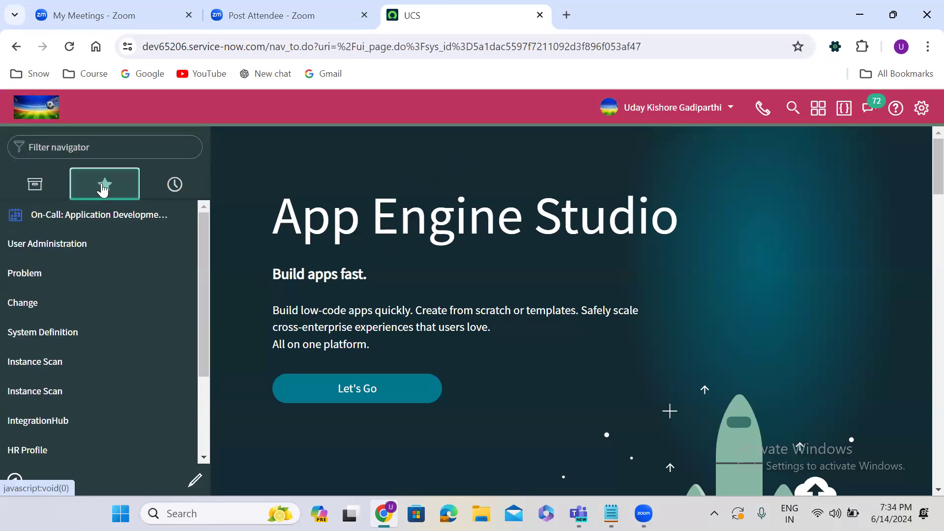
pyautogui.click(171, 190)
pyautogui.click(36, 185)
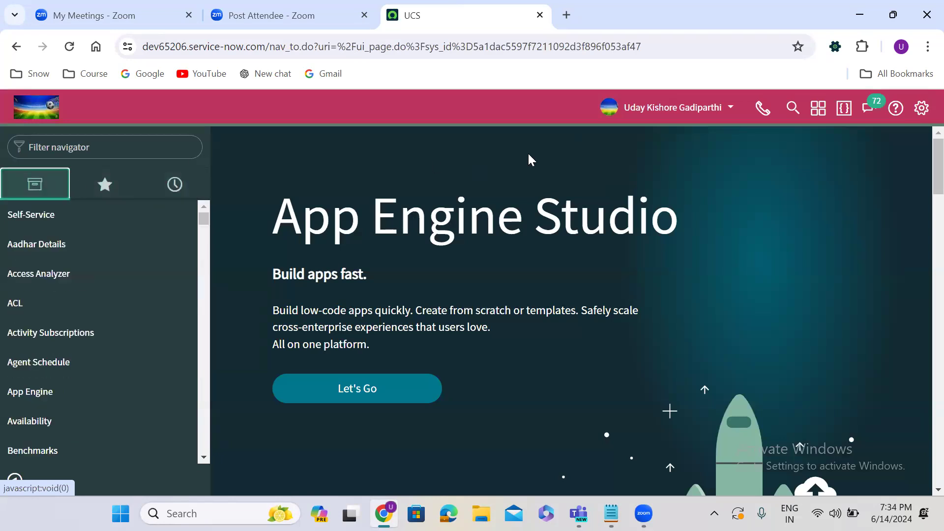
# Step: Check the user account menu, then bring up the General system settings
pyautogui.click(658, 107)
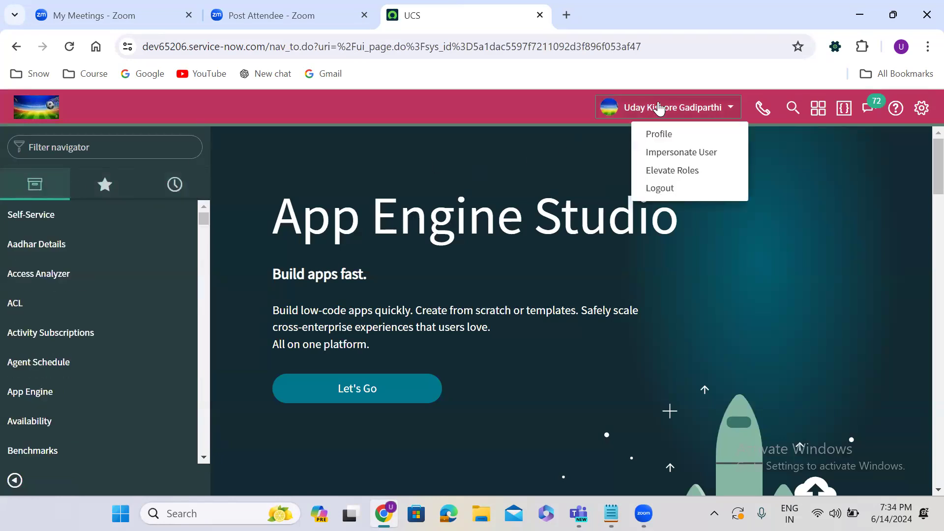
pyautogui.click(659, 107)
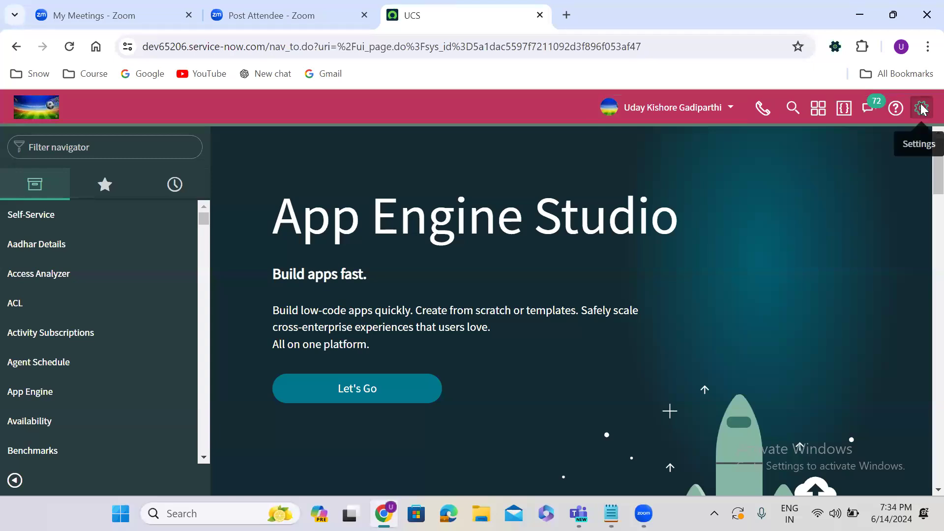
pyautogui.click(923, 108)
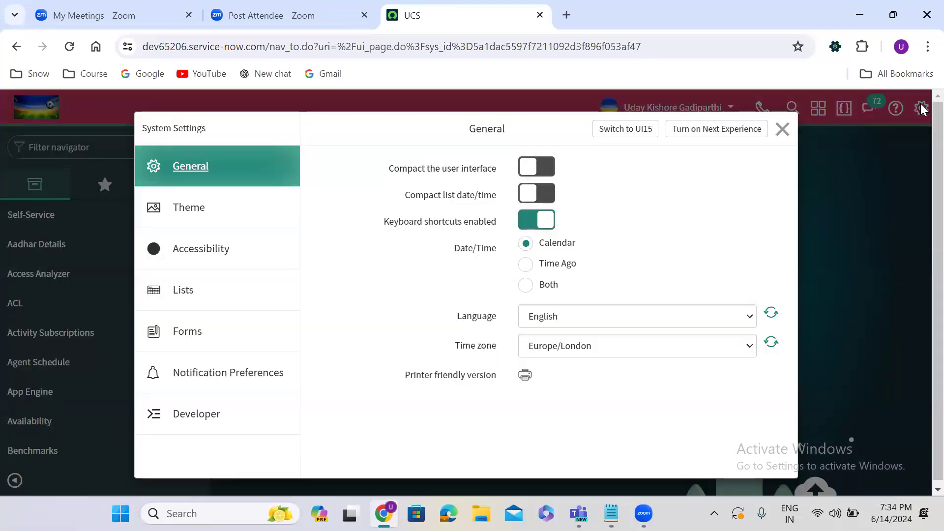
# Step: Choose 'Switch to UI15' in the System Settings dialog
pyautogui.click(632, 129)
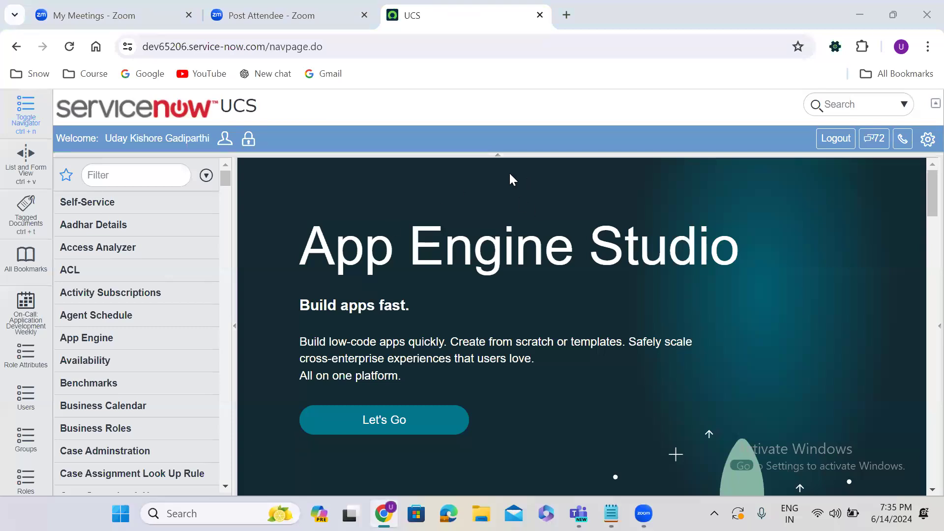
# Step: Switch from UI15 back to UI16, then turn Next Experience on again
pyautogui.click(924, 143)
pyautogui.click(854, 196)
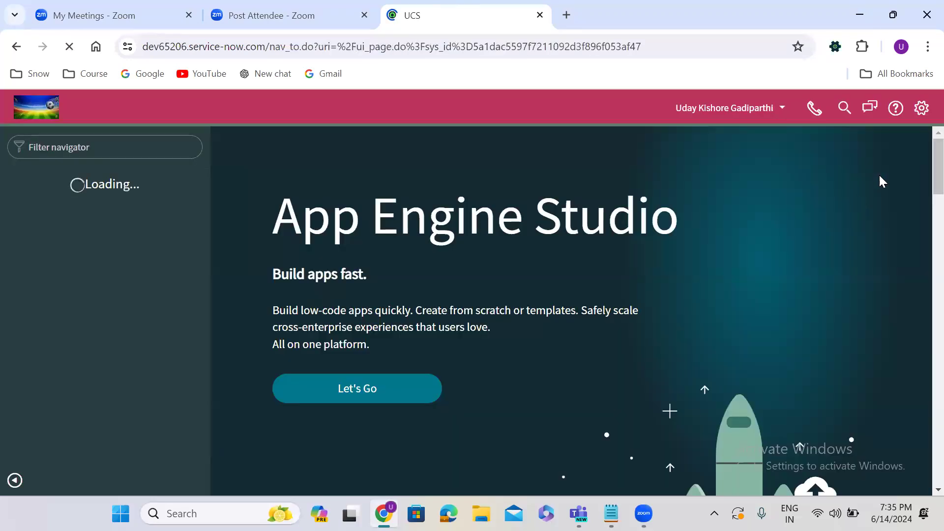
pyautogui.click(921, 110)
pyautogui.click(731, 135)
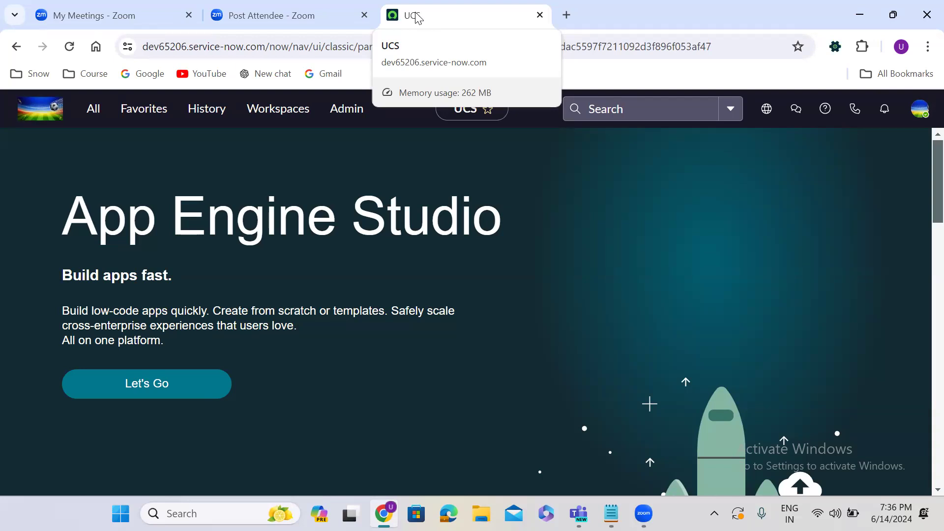
pyautogui.click(410, 13)
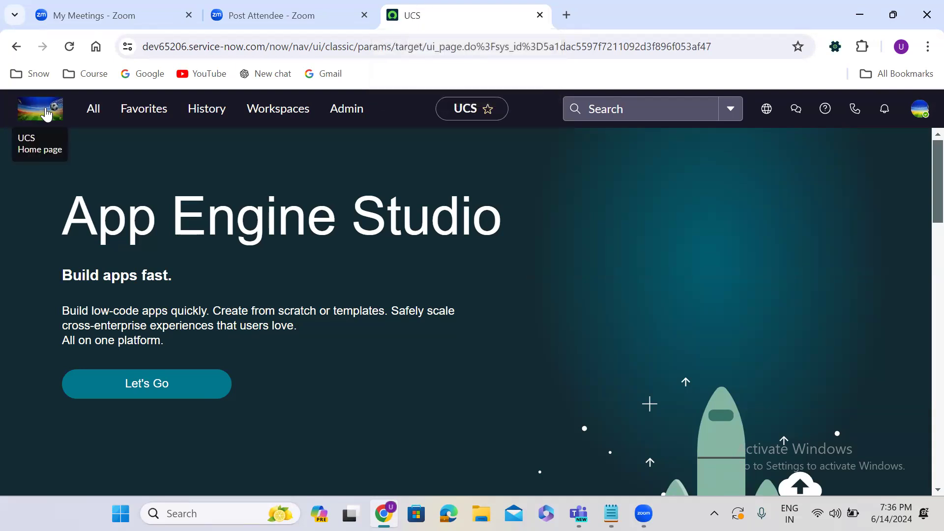
pyautogui.click(566, 13)
pyautogui.write('wm')
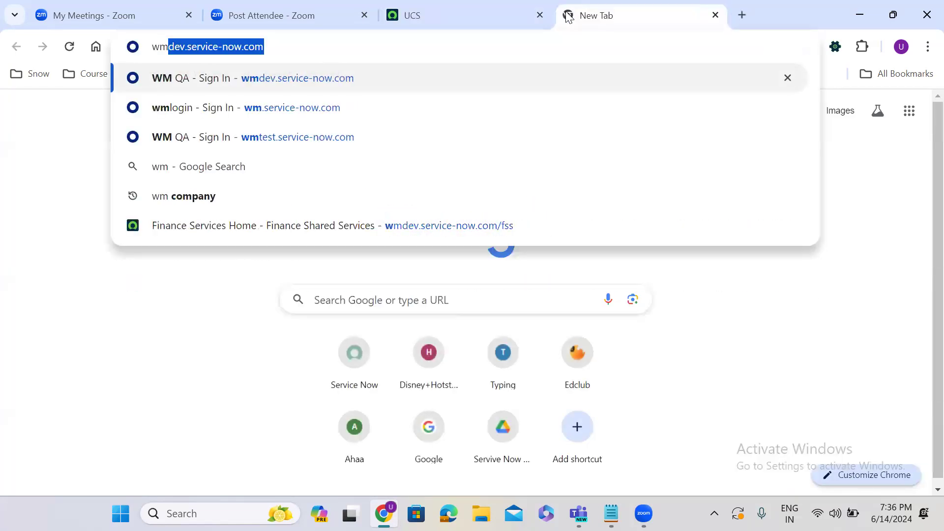
pyautogui.press('End')
pyautogui.press('Return')
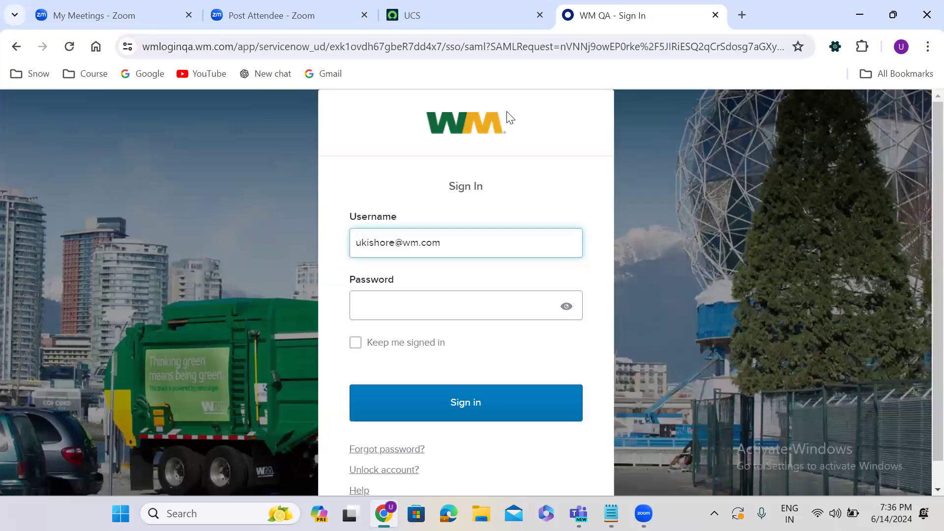
pyautogui.click(716, 15)
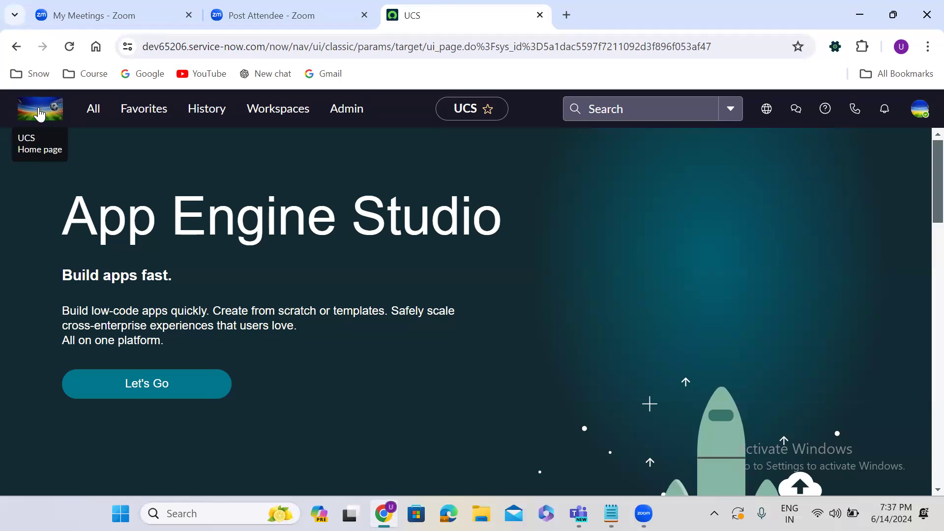
pyautogui.click(89, 116)
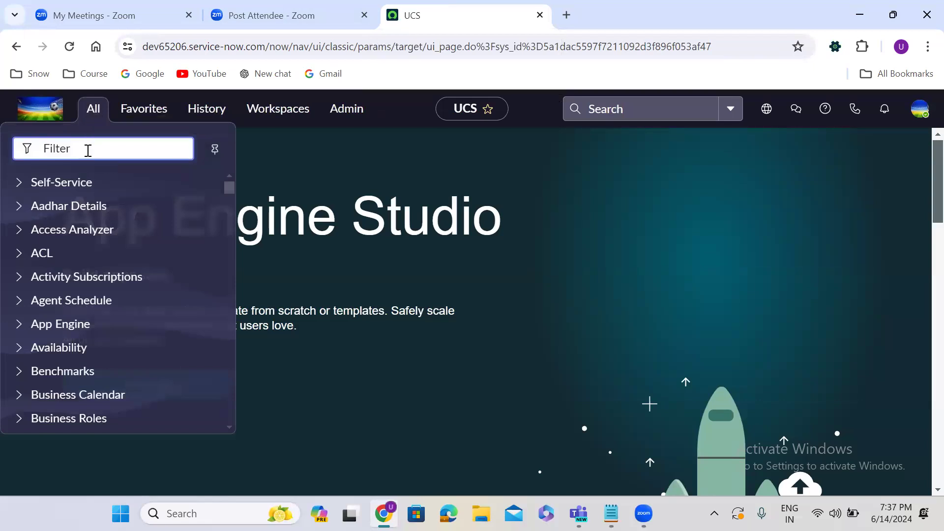
pyautogui.write('business rules')
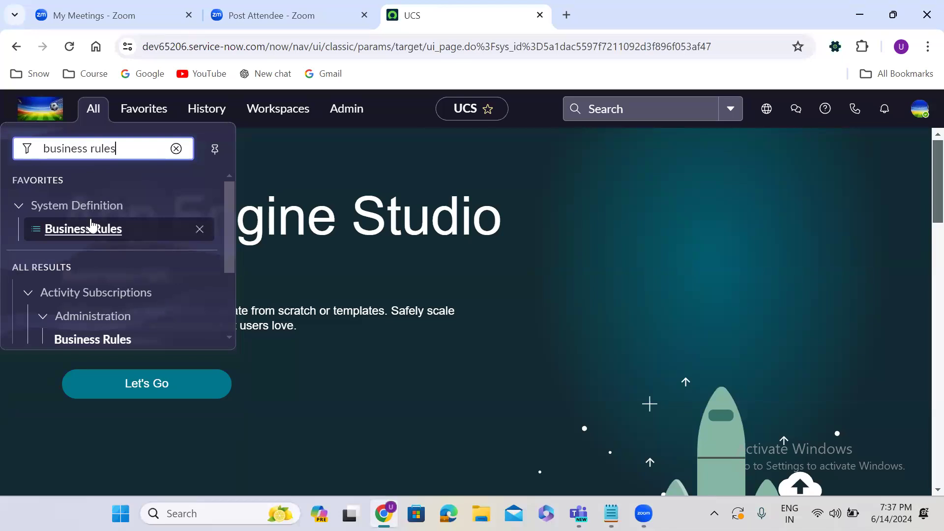
pyautogui.click(177, 149)
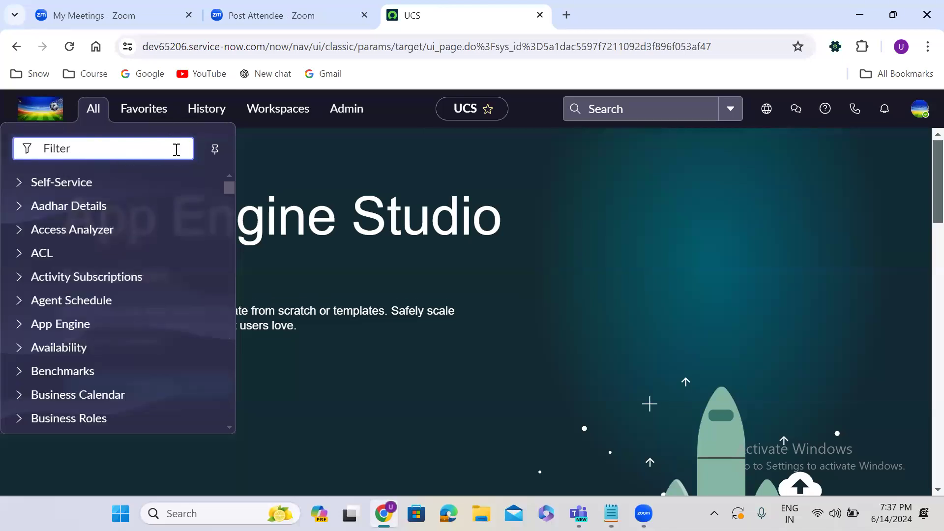
pyautogui.click(92, 118)
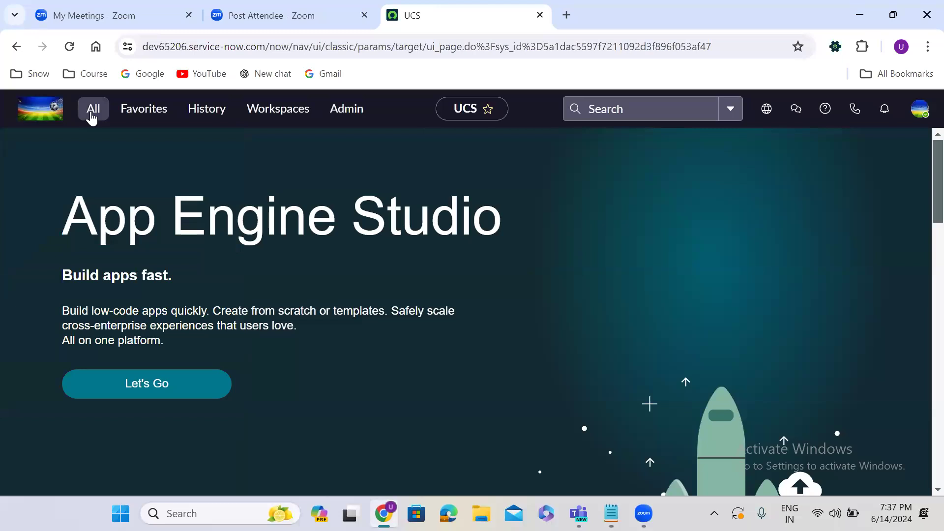
pyautogui.click(92, 118)
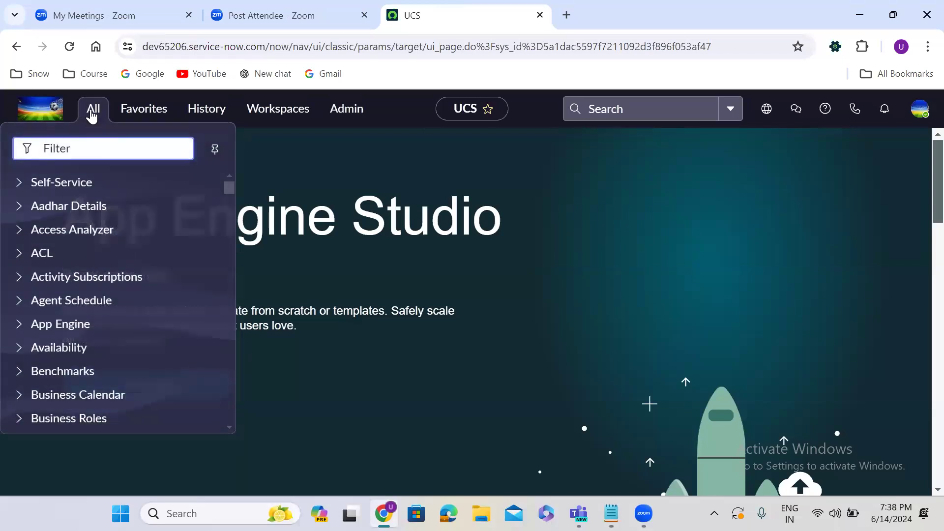
pyautogui.click(92, 115)
pyautogui.click(92, 114)
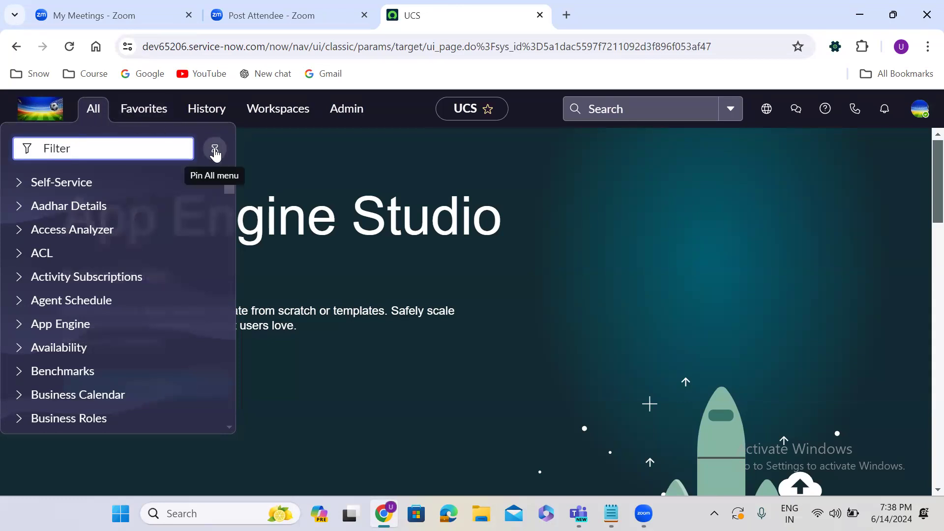
pyautogui.click(214, 151)
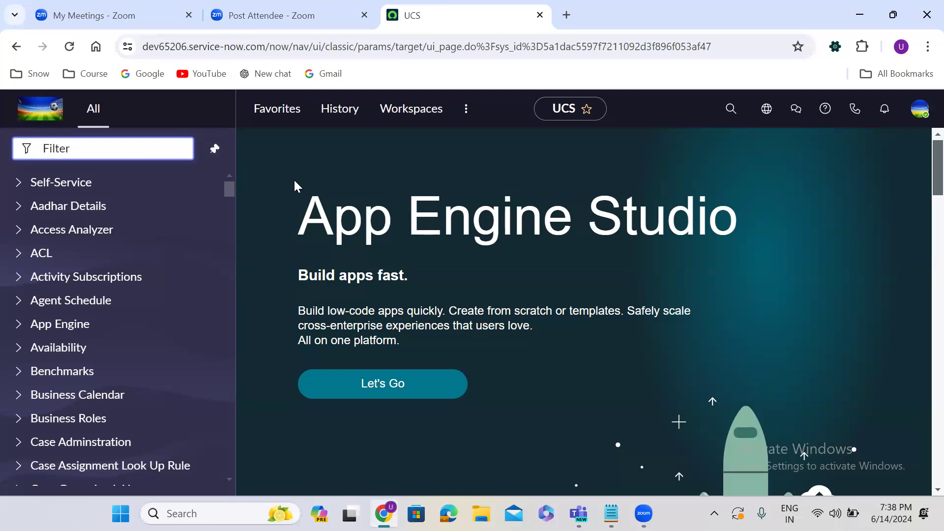
pyautogui.click(213, 150)
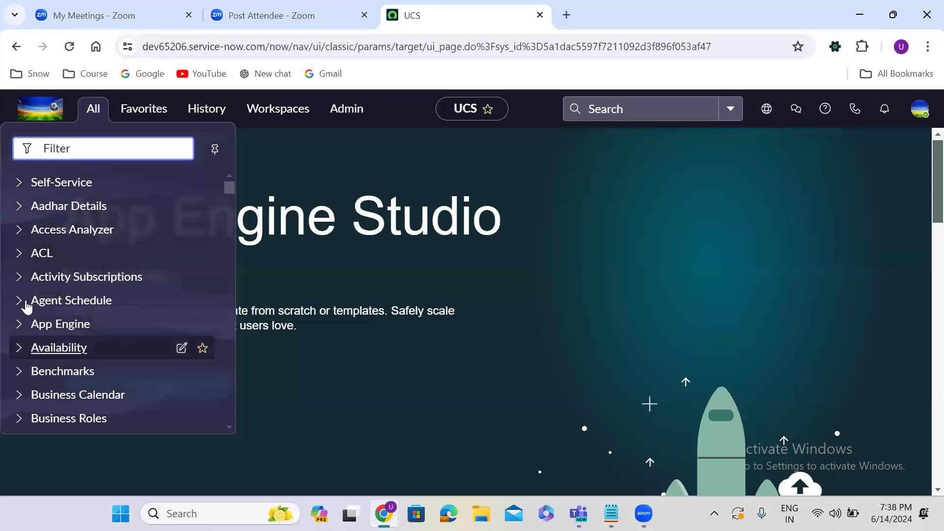
# Step: Expand App Engine to browse its Configuration and Collaboration modules, then collapse it
pyautogui.click(32, 333)
pyautogui.click(68, 371)
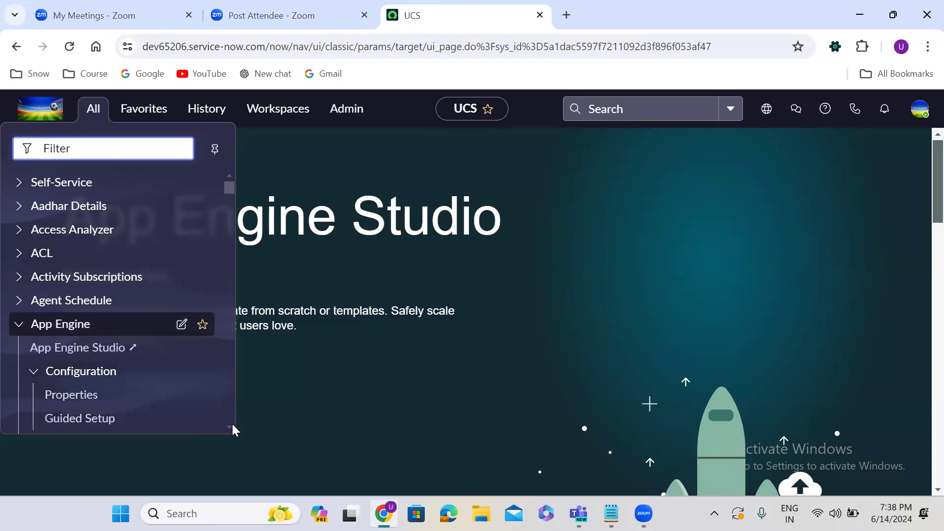
pyautogui.scroll(-2, 25, 242)
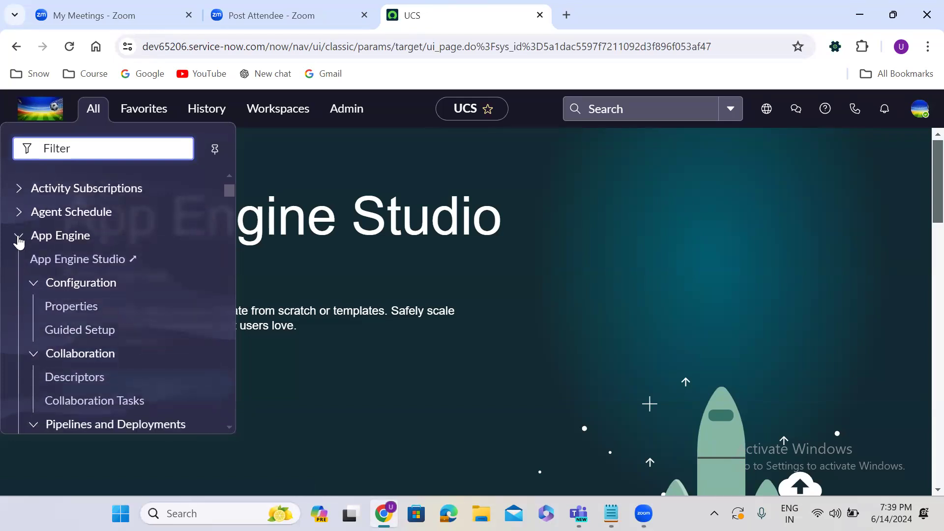
pyautogui.click(86, 237)
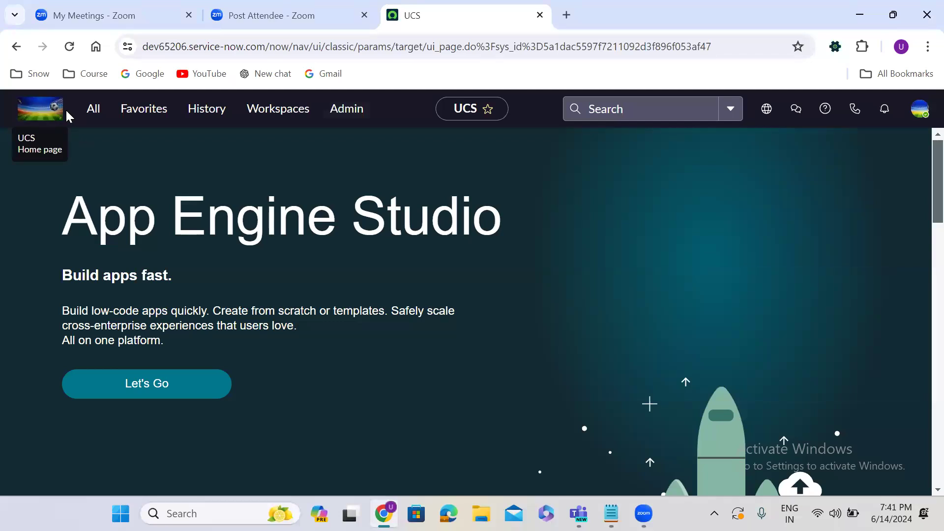
pyautogui.click(93, 109)
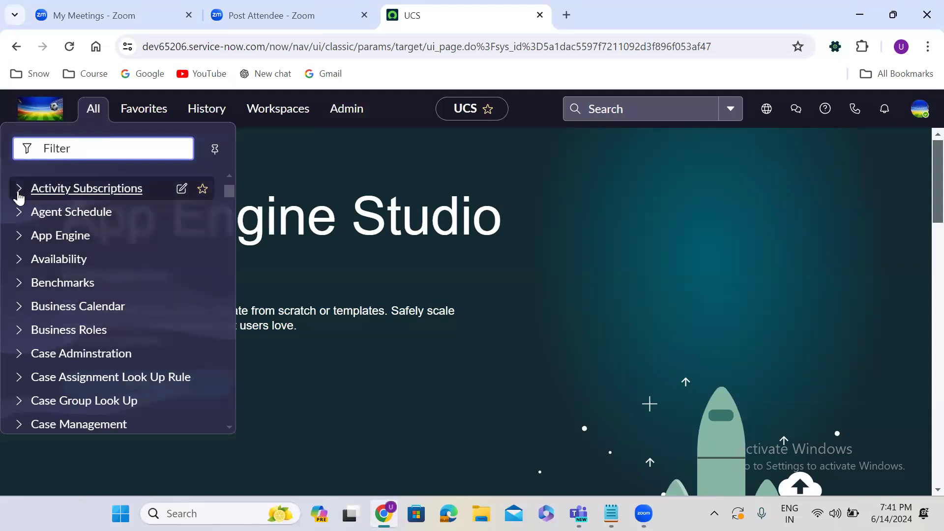
# Step: Expand and collapse the App Engine group, then scroll the All menu down to Contract
pyautogui.click(19, 240)
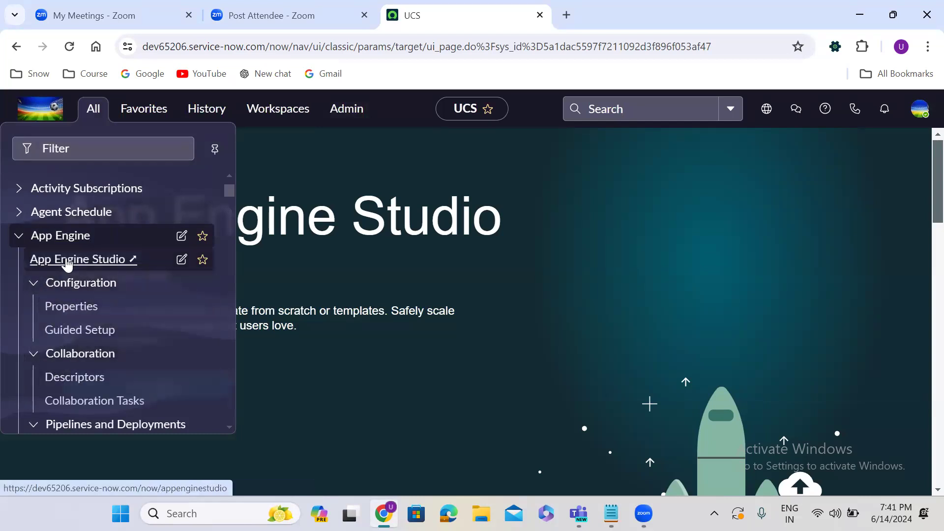
pyautogui.click(20, 239)
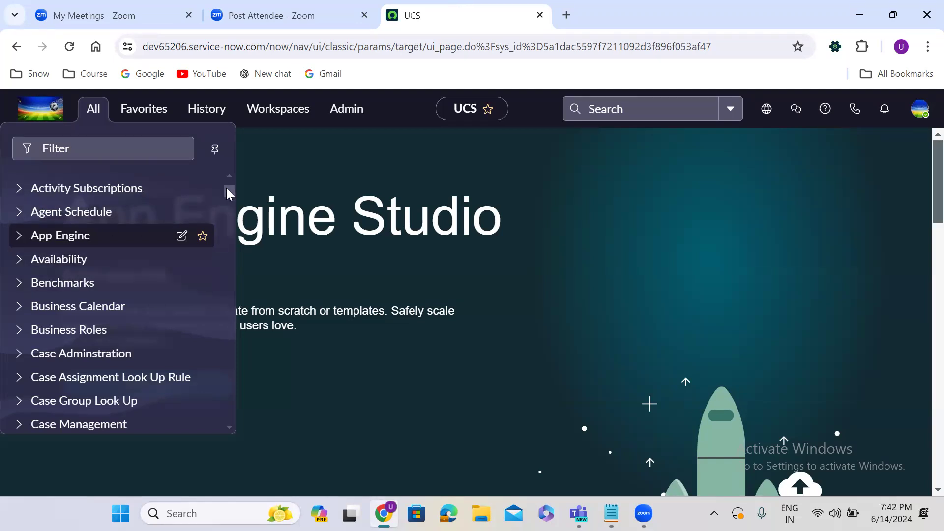
pyautogui.moveTo(227, 188); pyautogui.dragTo(226, 335)
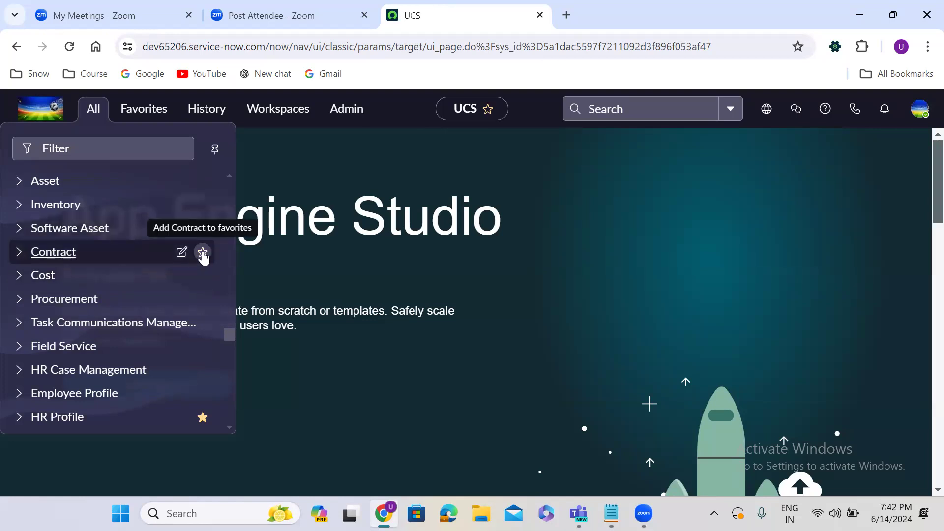
# Step: Star Contract as a favorite, then find it at the end of Favorites and expand its modules
pyautogui.click(202, 252)
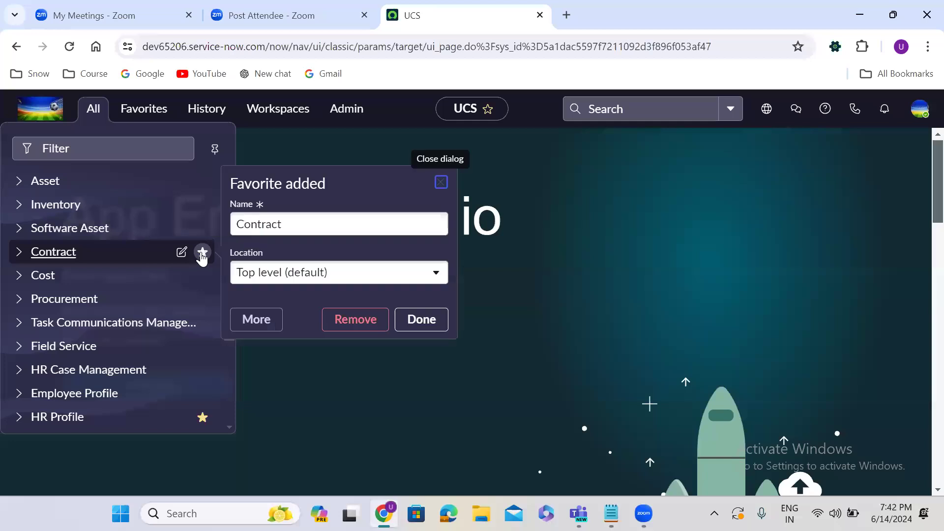
pyautogui.click(421, 319)
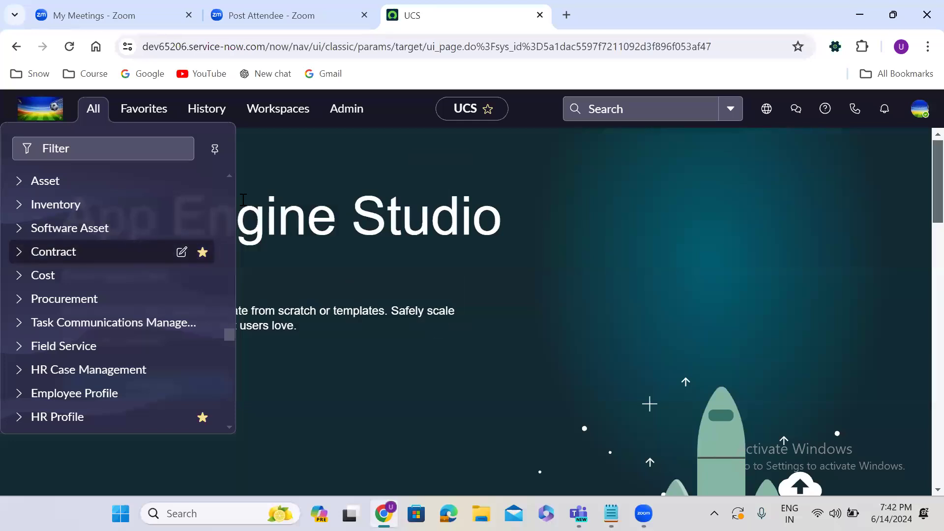
pyautogui.click(144, 116)
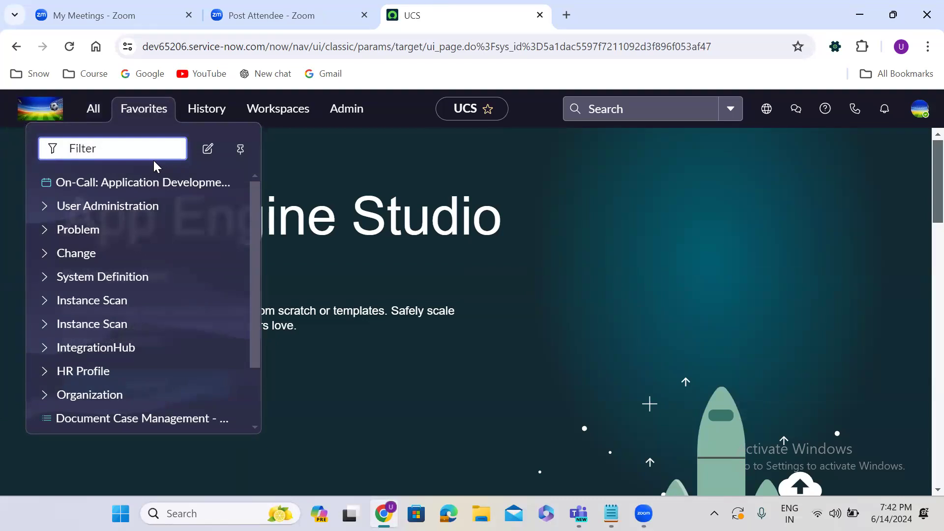
pyautogui.moveTo(256, 289); pyautogui.dragTo(253, 396)
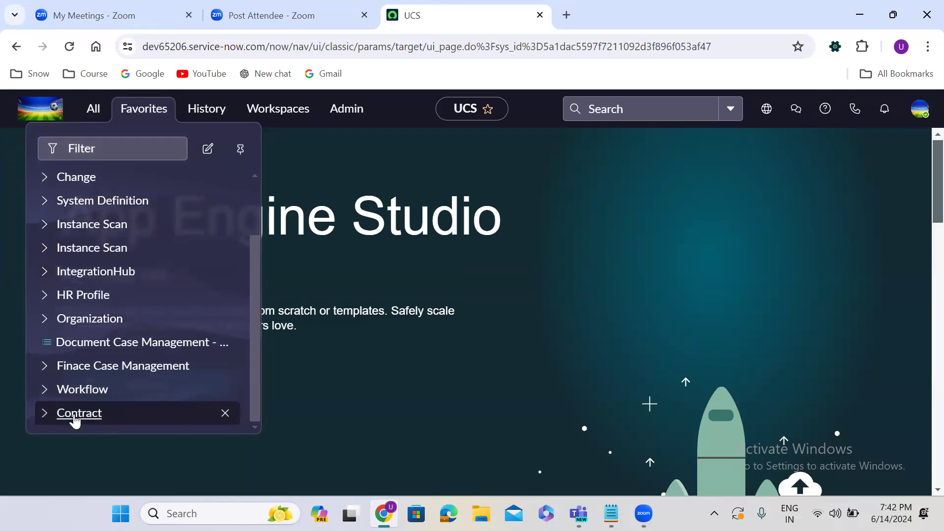
pyautogui.click(43, 413)
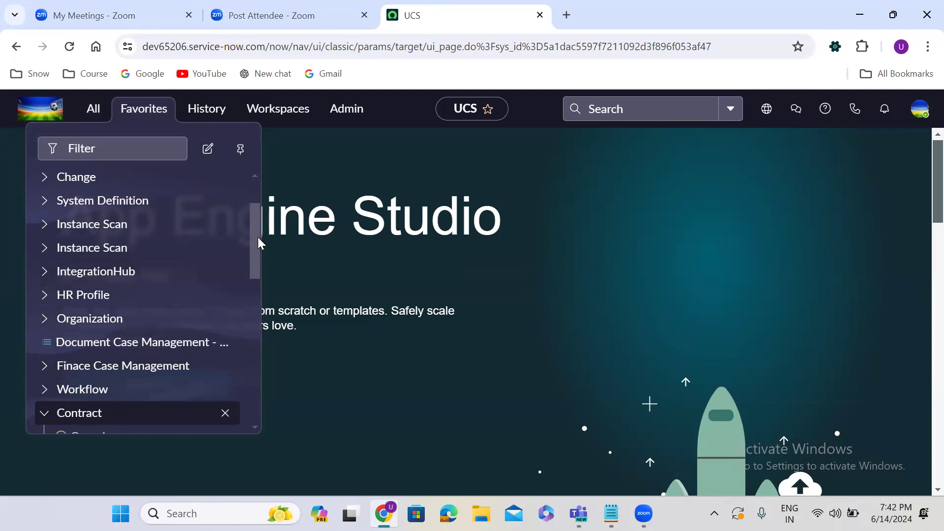
pyautogui.moveTo(258, 248); pyautogui.dragTo(259, 308)
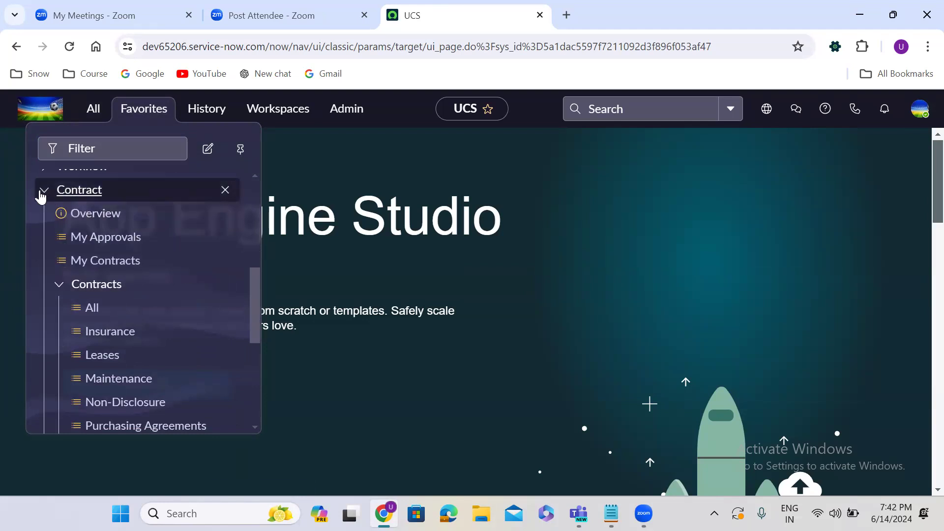
pyautogui.click(41, 194)
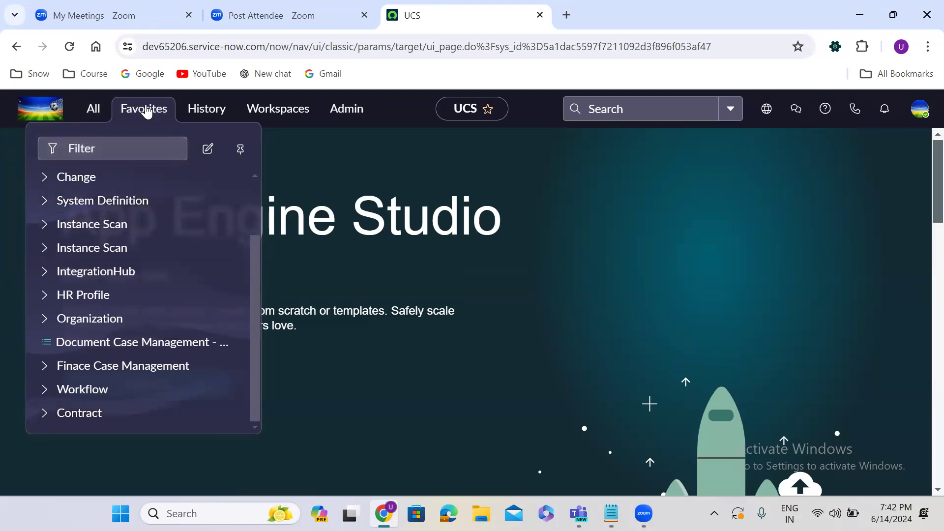
pyautogui.click(146, 109)
pyautogui.click(146, 109)
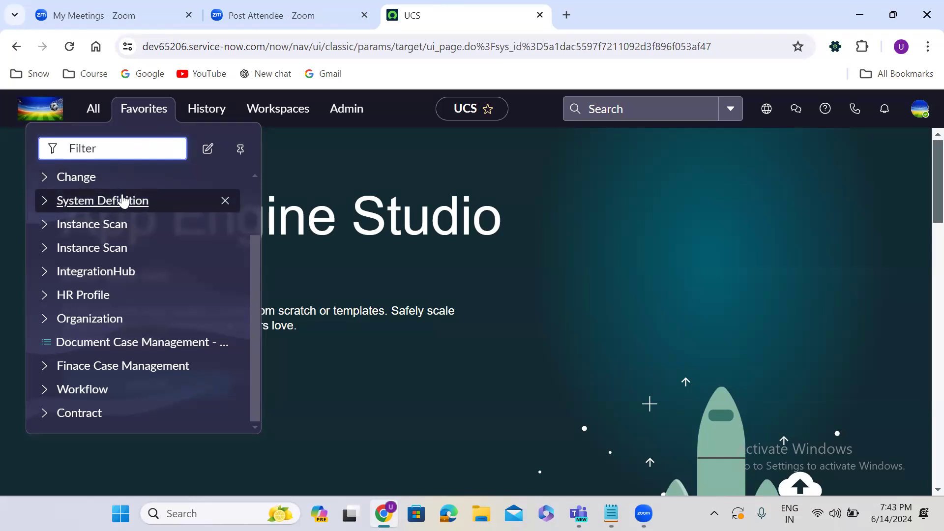
# Step: Open major incident MAJINC0001034 from History, then bring up the Workspaces list
pyautogui.click(207, 111)
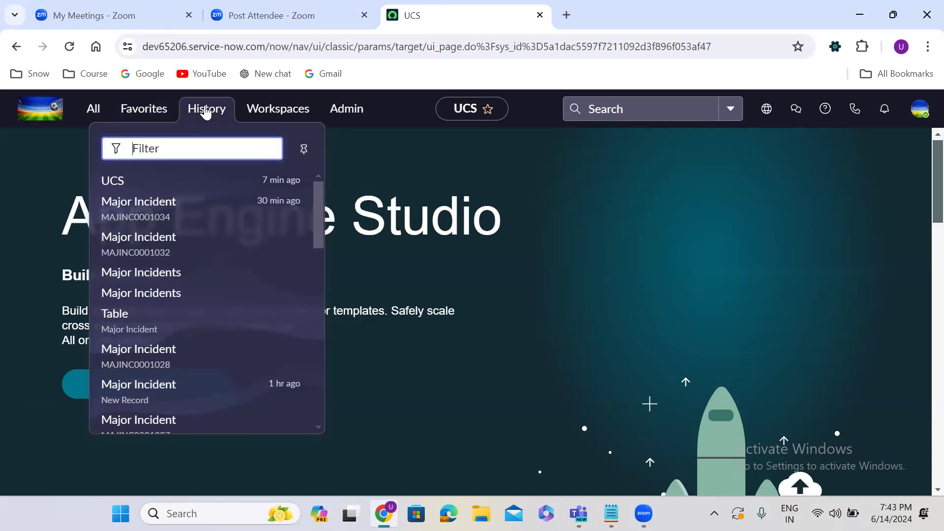
pyautogui.click(140, 211)
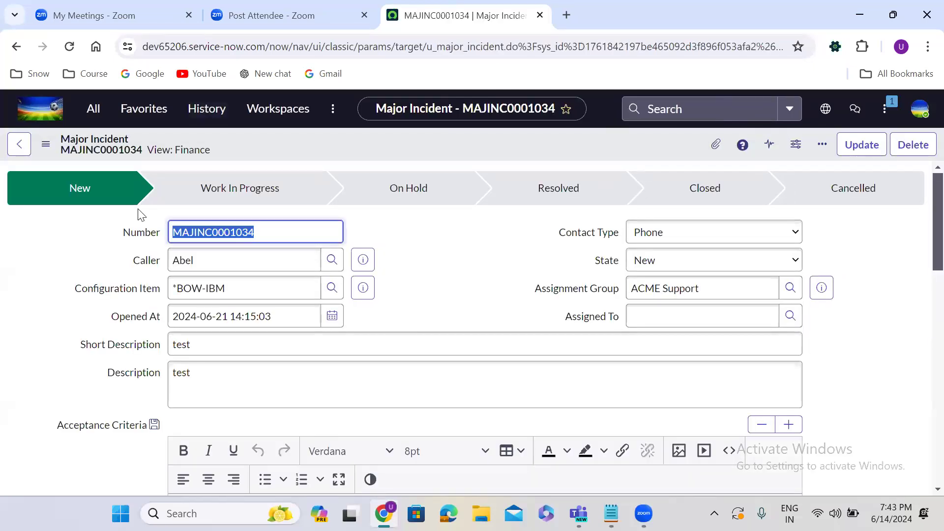
pyautogui.click(206, 110)
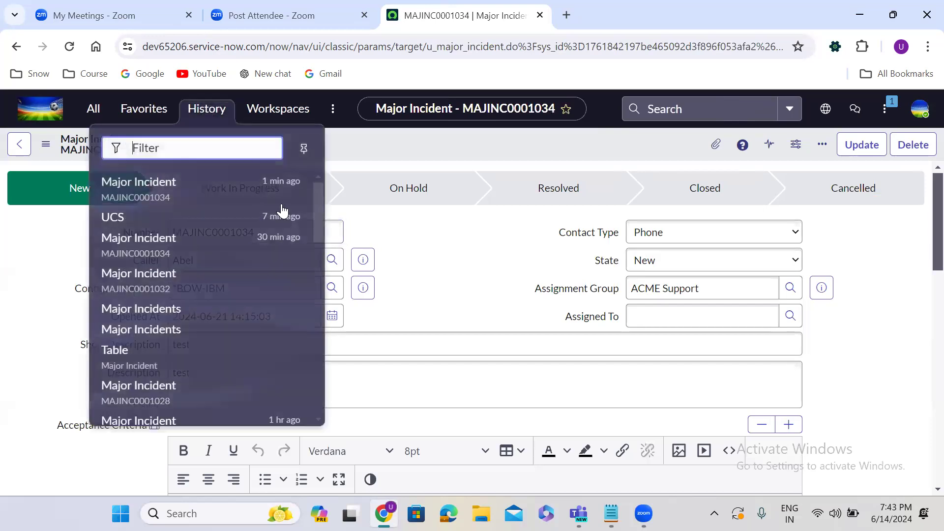
pyautogui.moveTo(316, 197); pyautogui.dragTo(326, 158)
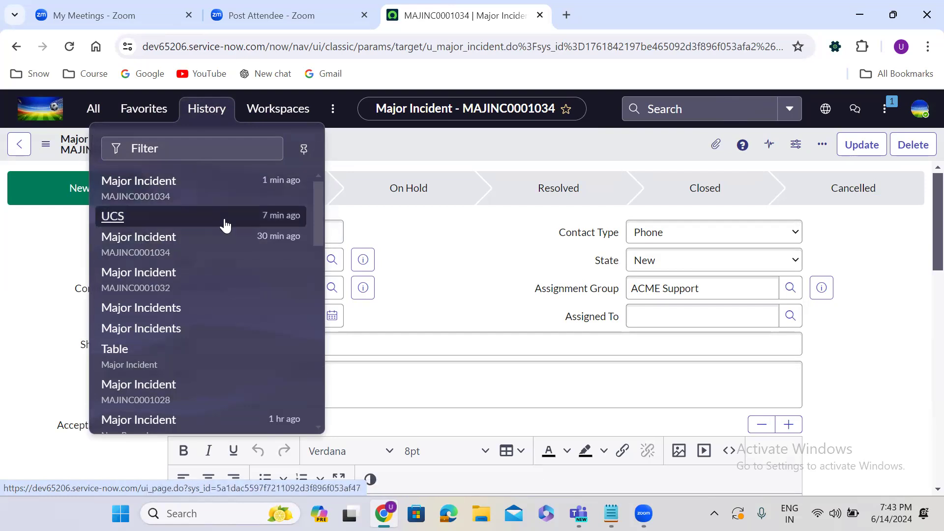
pyautogui.click(95, 112)
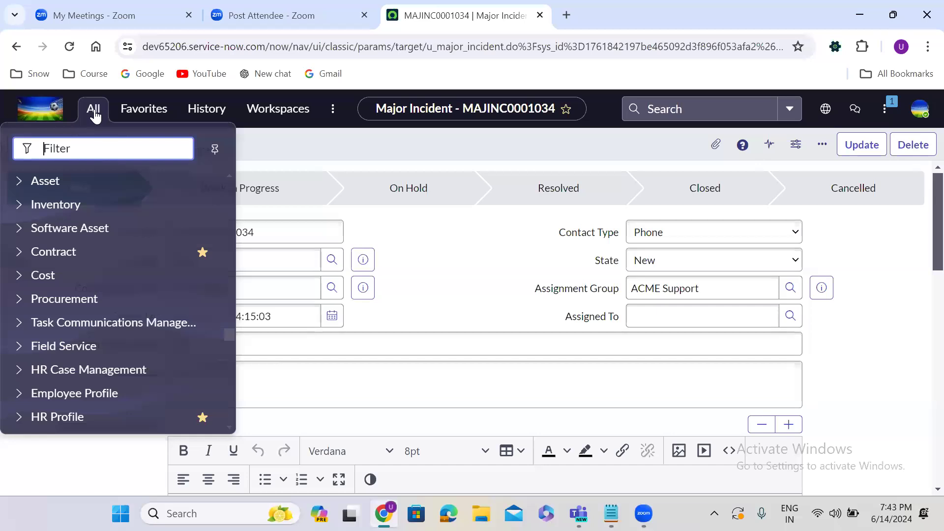
pyautogui.click(211, 117)
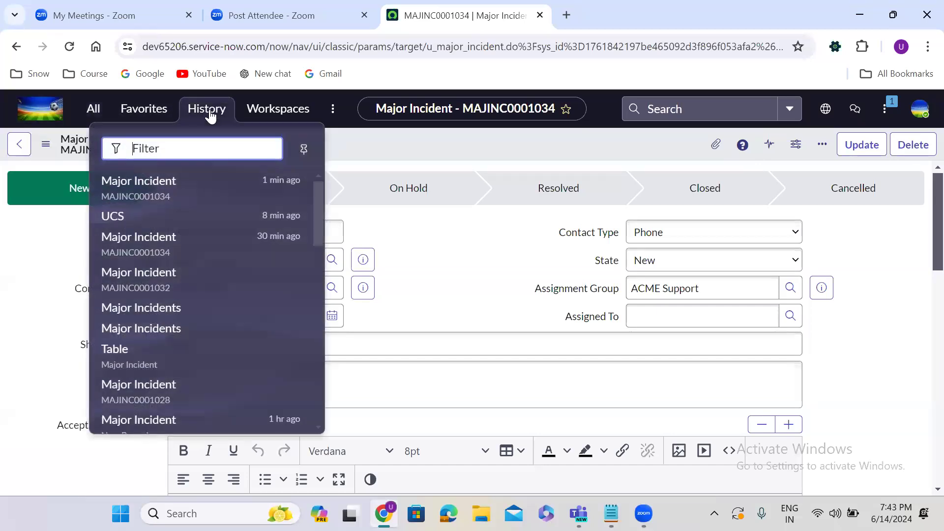
pyautogui.click(268, 114)
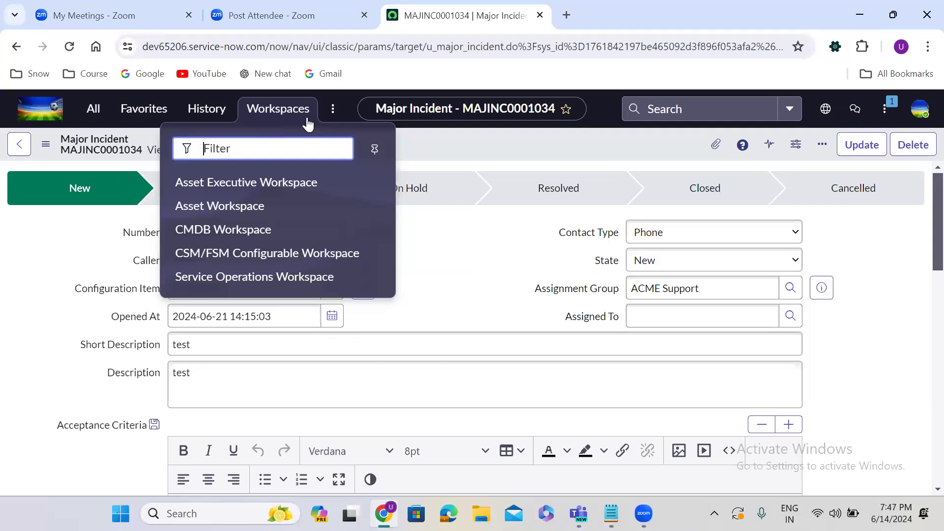
# Step: Open the Admin main menu from the three-dot button beside Workspaces
pyautogui.click(333, 112)
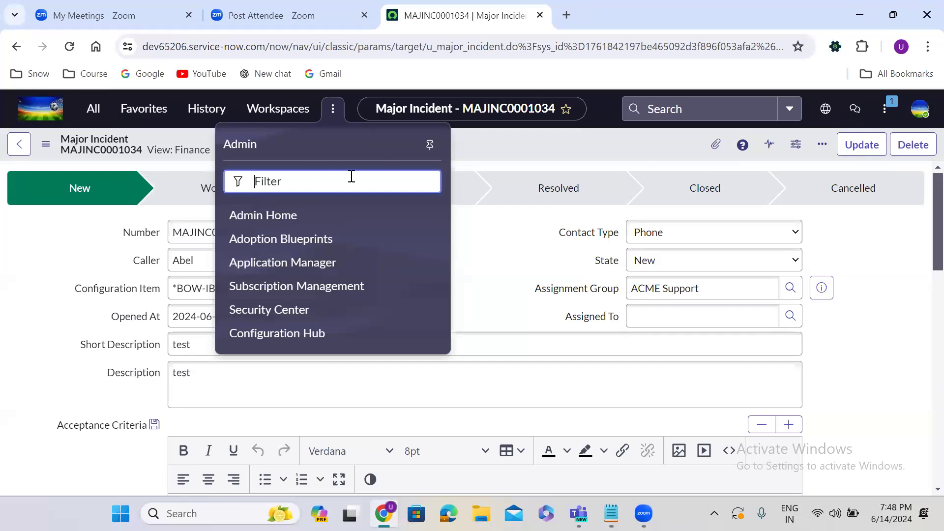
pyautogui.click(257, 219)
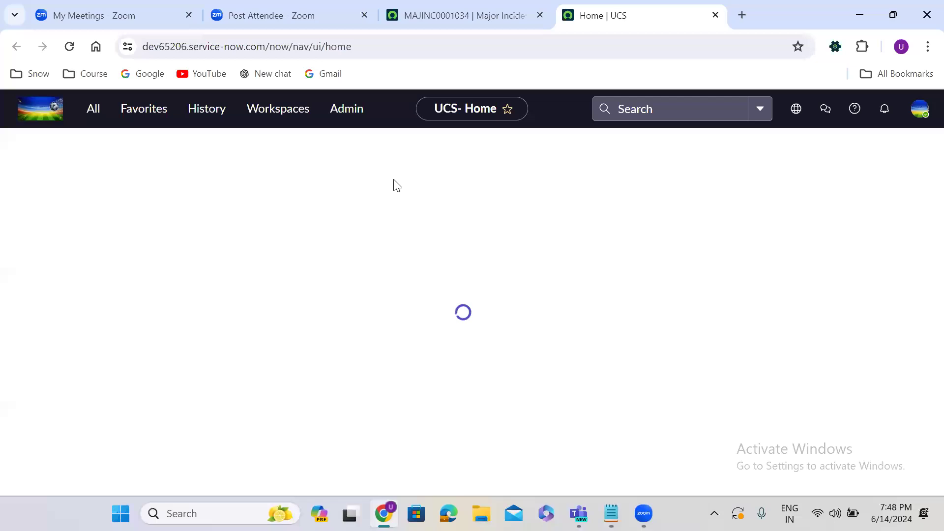
# Step: Visit Admin Home, then reopen major incident MAJINC0001034 from the History list
pyautogui.click(346, 110)
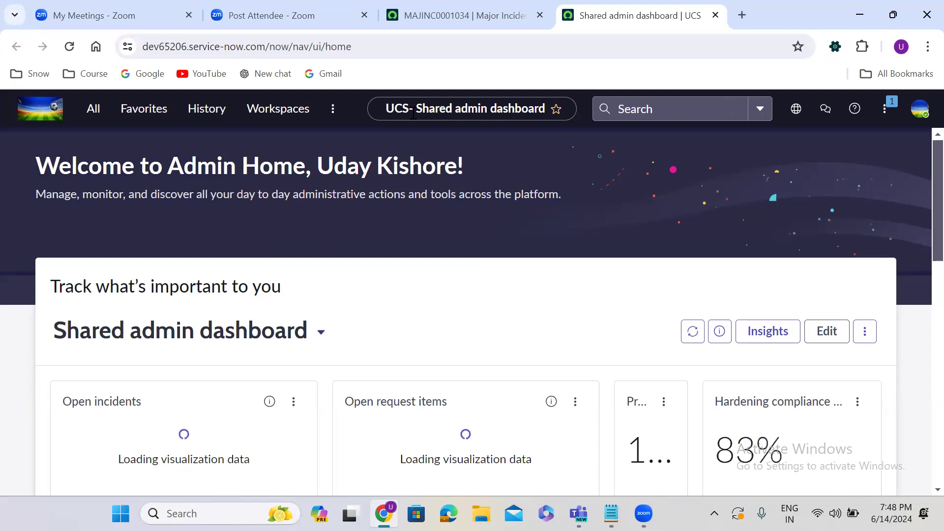
pyautogui.click(205, 111)
pyautogui.click(173, 273)
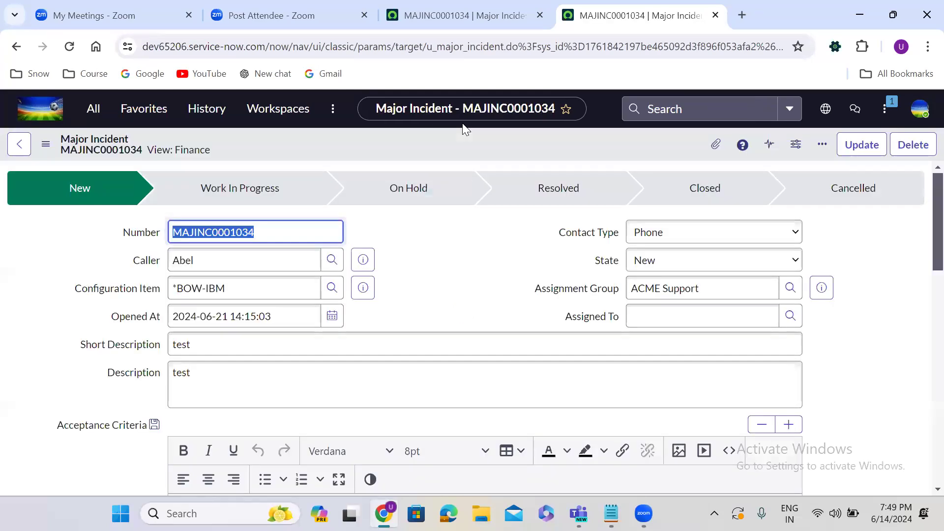
# Step: Select the record number MAJINC0001034 and bring up global search with its Recently Searched list
pyautogui.doubleClick(499, 114)
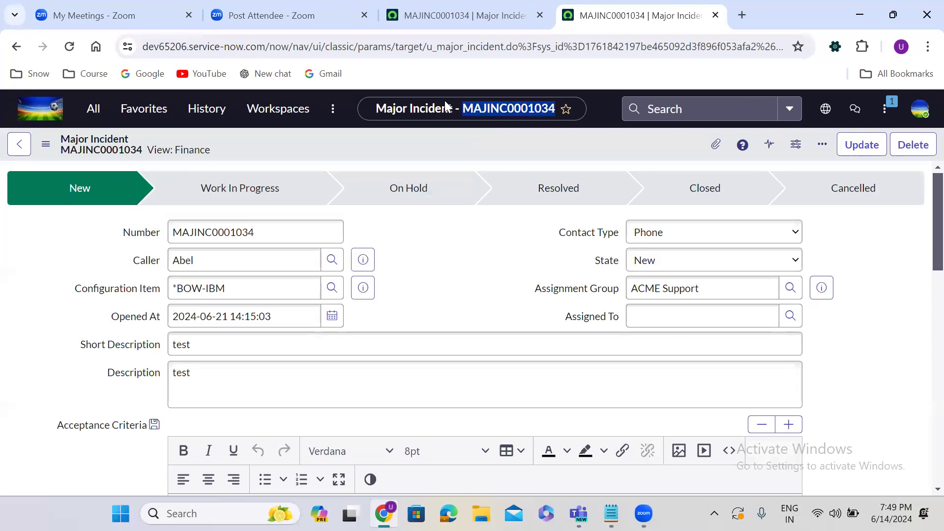
pyautogui.click(666, 104)
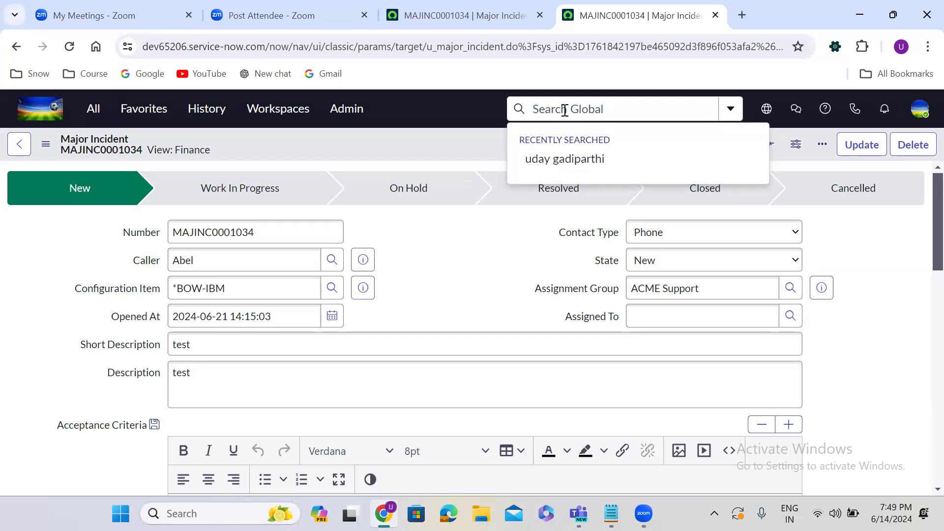
# Step: Rerun the recent search, jump to its People - Groups results, then clear the search box
pyautogui.click(597, 163)
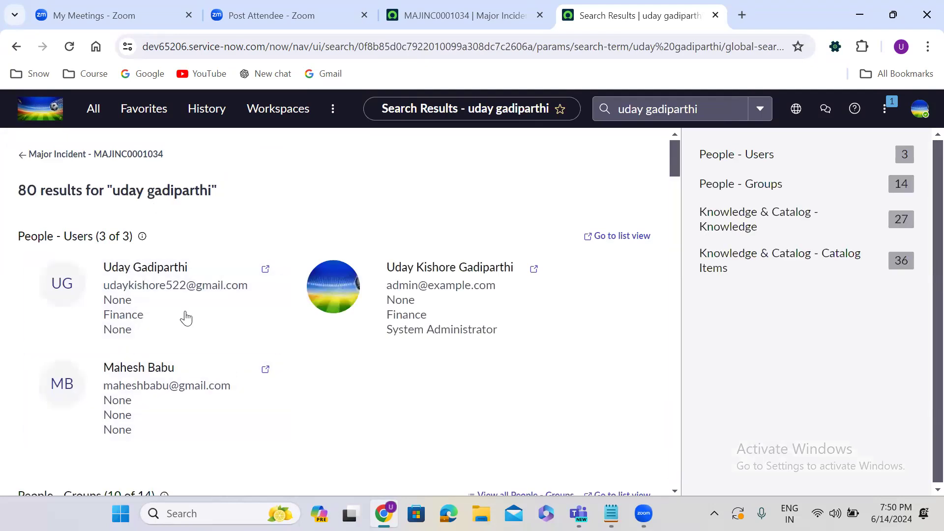
pyautogui.click(792, 185)
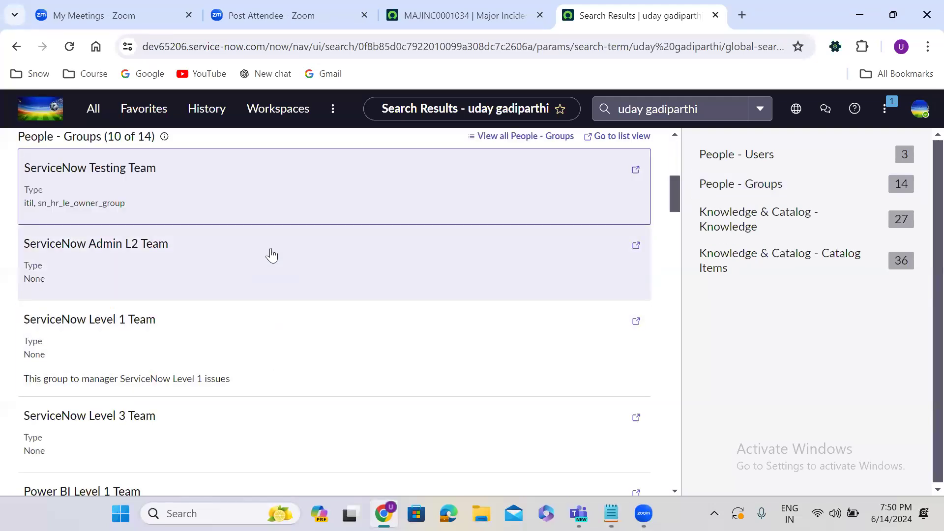
pyautogui.click(674, 112)
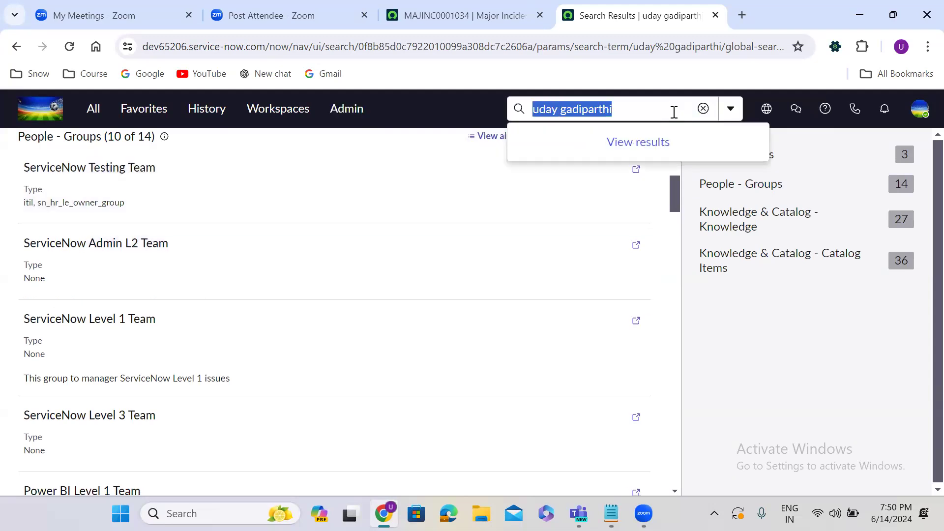
pyautogui.press('BackSpace')
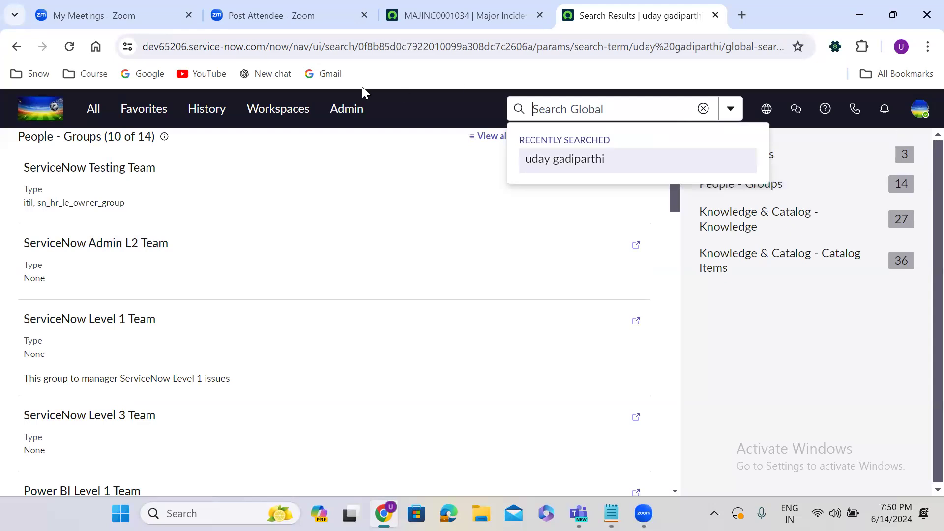
pyautogui.click(704, 109)
pyautogui.click(478, 112)
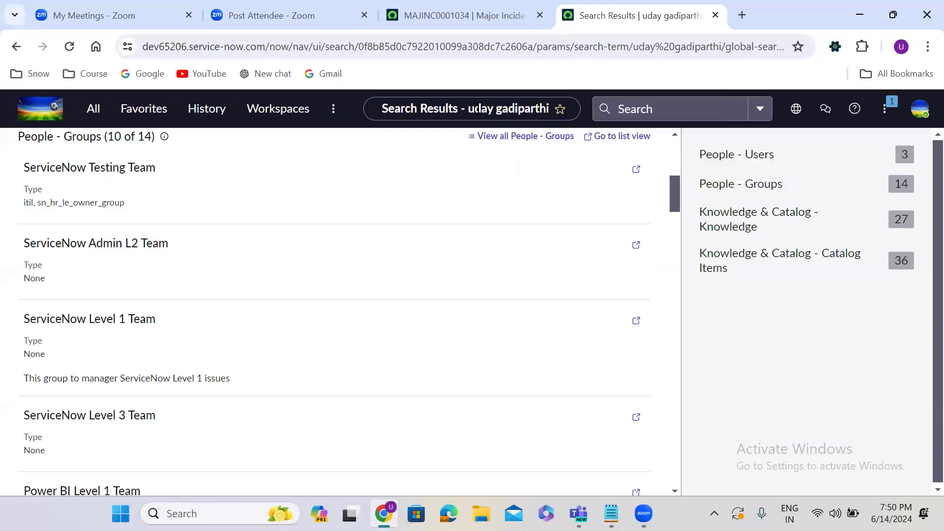
pyautogui.click(762, 109)
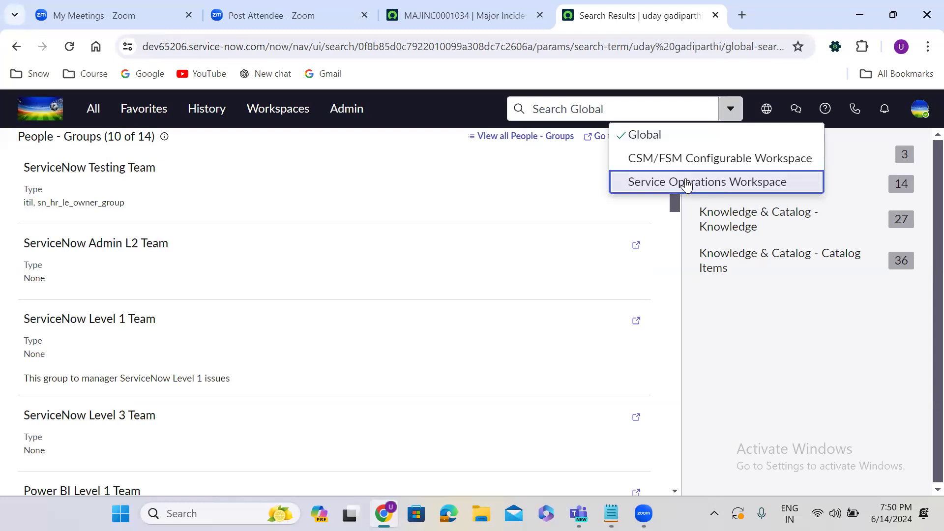
pyautogui.click(687, 185)
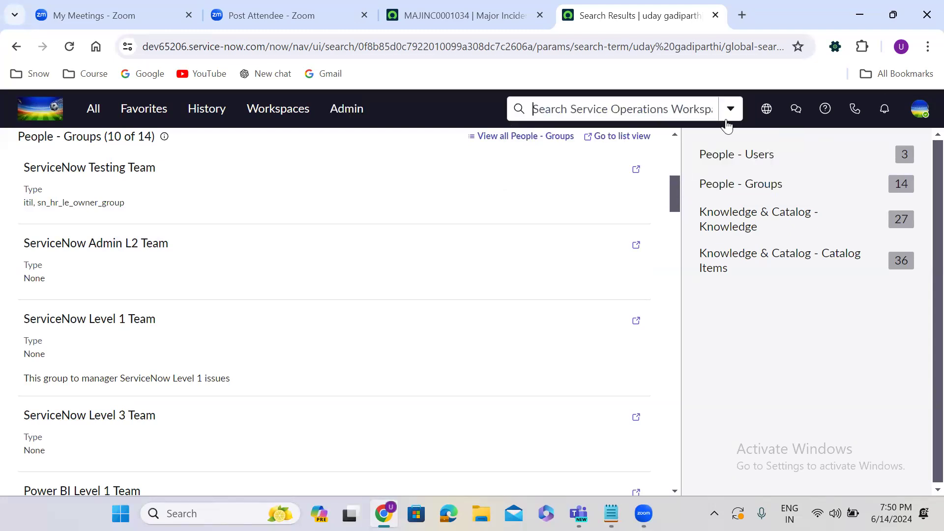
pyautogui.click(730, 113)
pyautogui.click(701, 147)
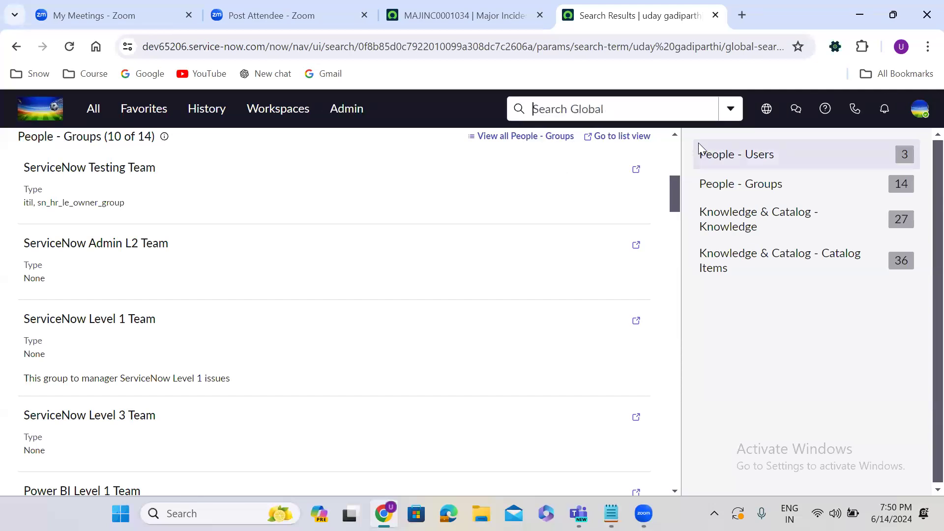
pyautogui.click(715, 346)
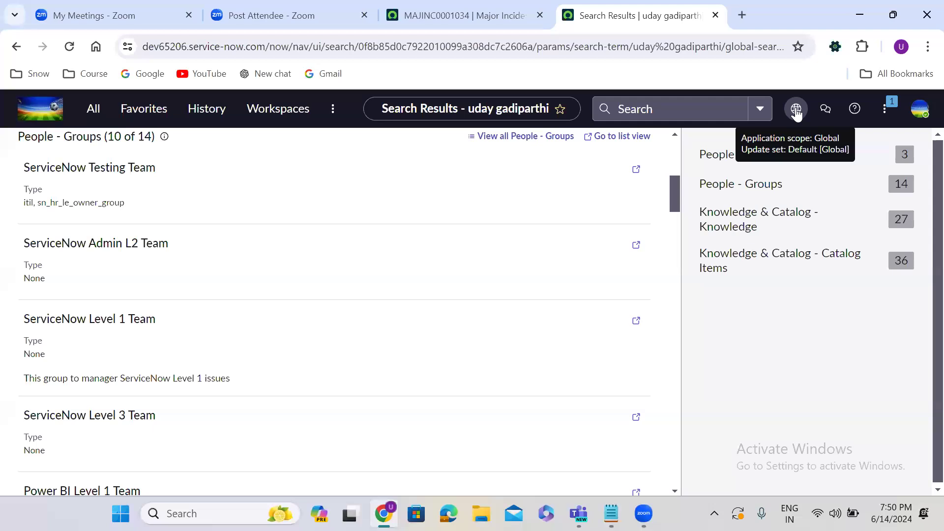
# Step: Open a new browser tab holding the wmdev.service-now.com address, selected for copying, and bring Notepad forward
pyautogui.click(796, 111)
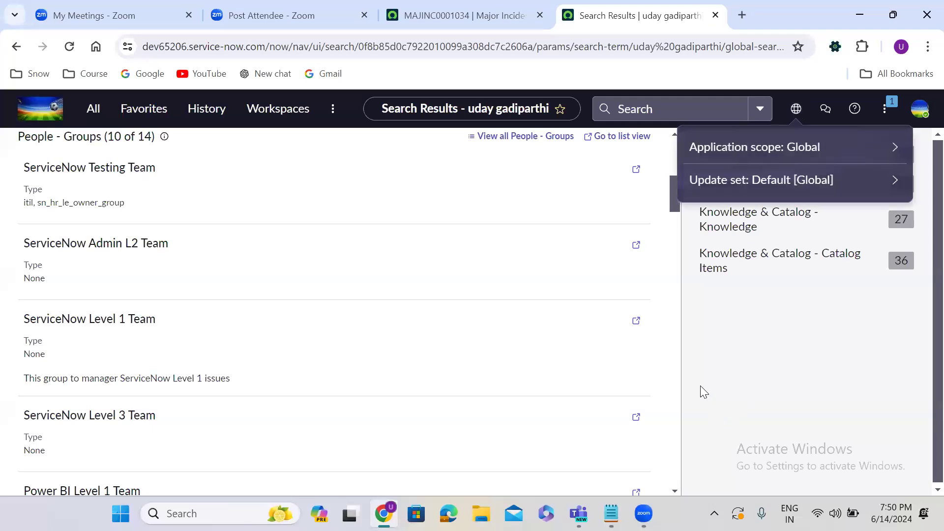
pyautogui.click(734, 19)
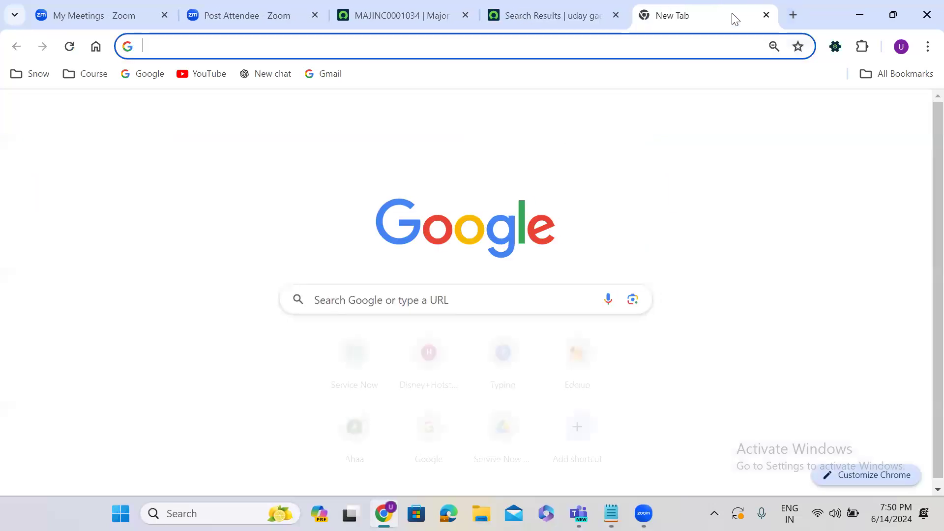
pyautogui.write('wm')
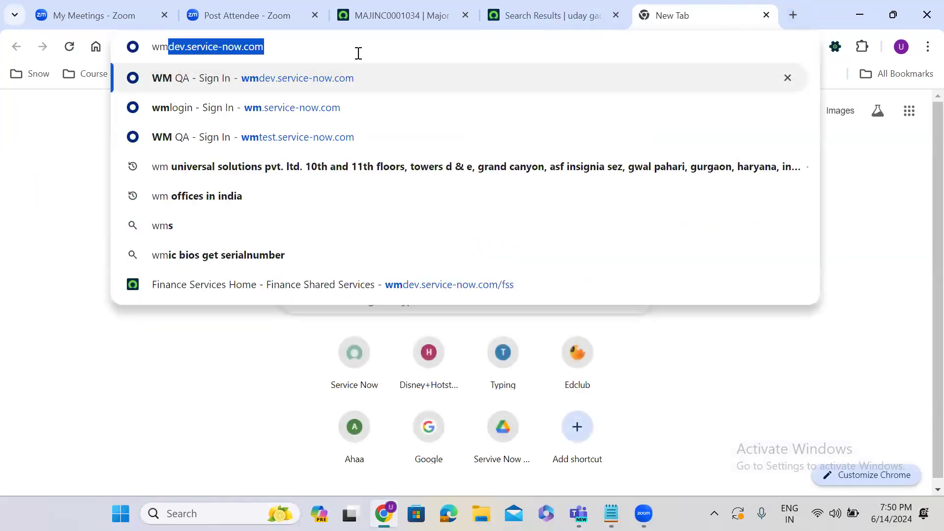
pyautogui.click(359, 53)
pyautogui.hotkey('ctrl', 'a')
pyautogui.hotkey('ctrl', 'c')
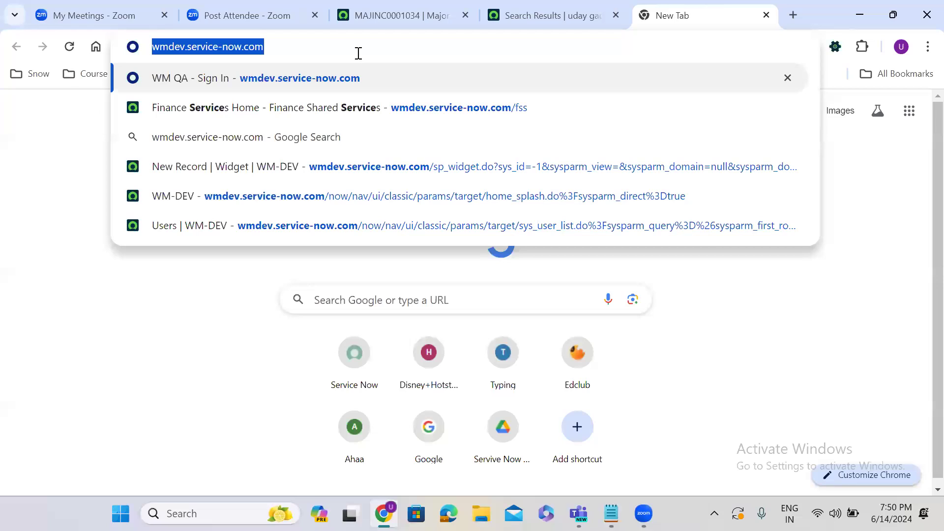
pyautogui.click(611, 514)
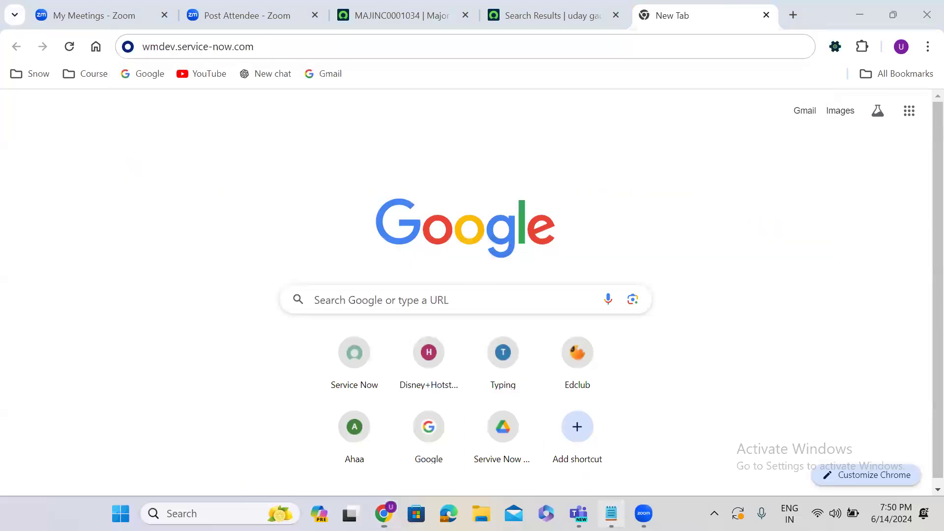
# Step: Paste the wmdev.service-now.com URL on three separate lines below the UI notes
pyautogui.click(196, 93)
pyautogui.press('Return')
pyautogui.press('Return')
pyautogui.press('Return')
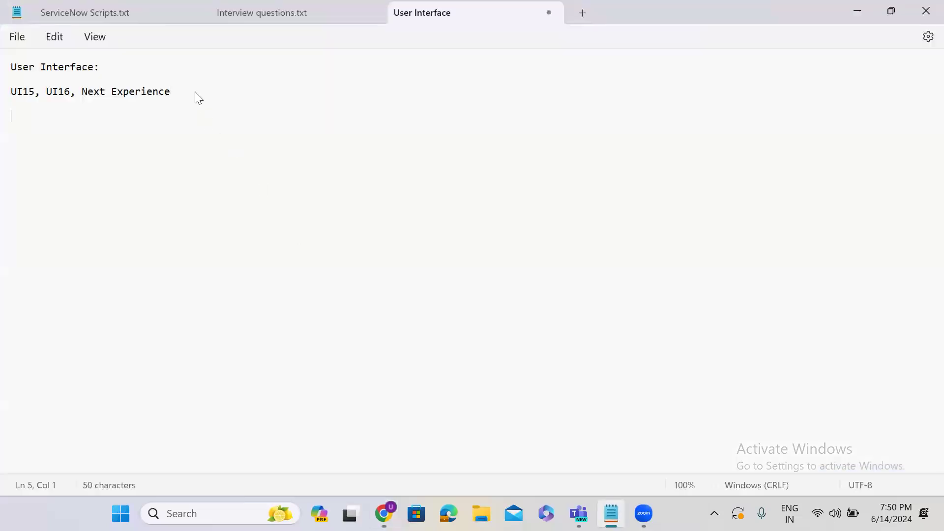
pyautogui.hotkey('ctrl', 'v')
pyautogui.press('Return')
pyautogui.press('Return')
pyautogui.press('Return')
pyautogui.hotkey('ctrl', 'v')
pyautogui.press('Return')
pyautogui.press('Return')
pyautogui.press('Return')
pyautogui.hotkey('ctrl', 'v')
# Step: Edit the second URL to wmtest and the third to wm
pyautogui.click(86, 168)
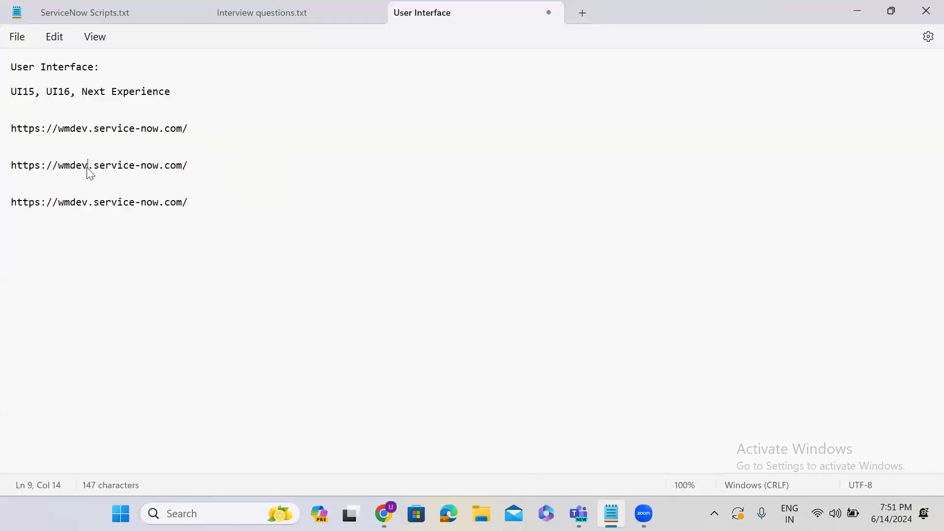
pyautogui.press('BackSpace')
pyautogui.press('BackSpace')
pyautogui.press('BackSpace')
pyautogui.write('test')
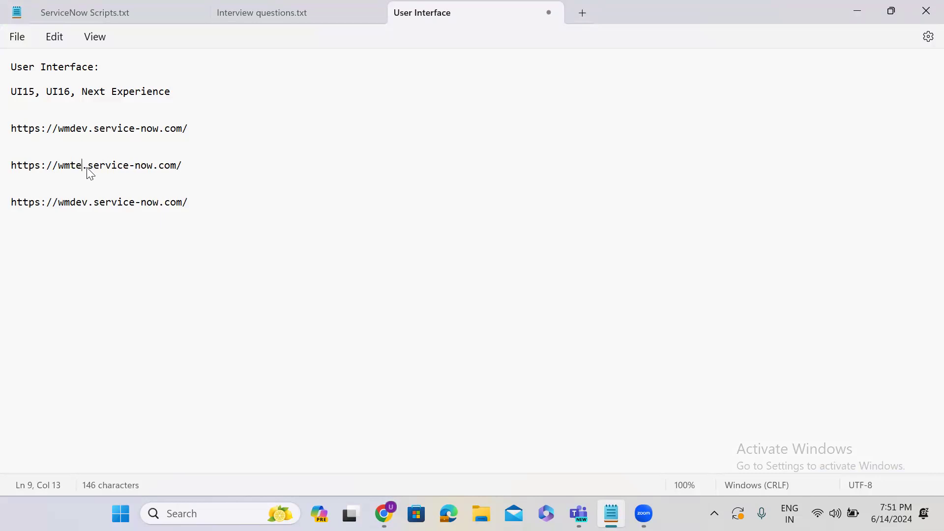
pyautogui.click(90, 206)
pyautogui.press('BackSpace')
pyautogui.press('BackSpace')
pyautogui.press('BackSpace')
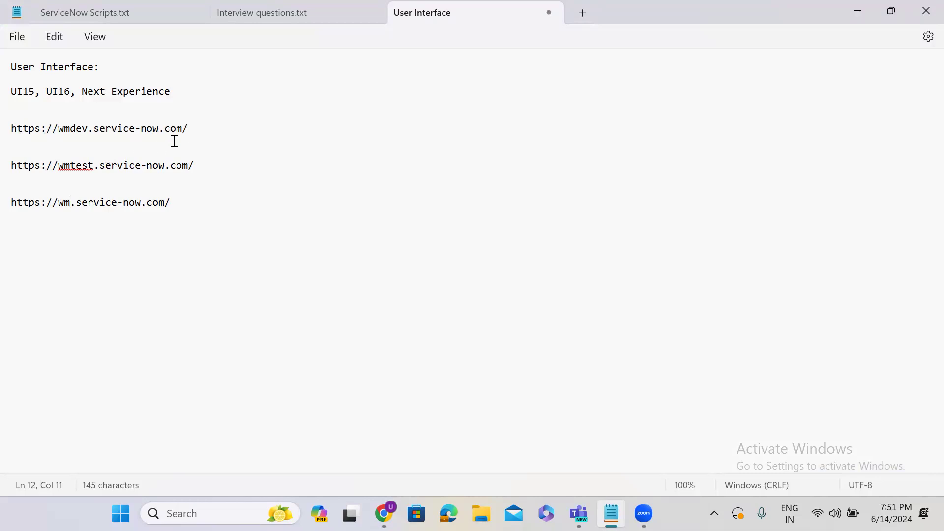
# Step: Label the wmdev URL '-- Developers'
pyautogui.press('Up')
pyautogui.press('Up')
pyautogui.press('Up')
pyautogui.press('Up')
pyautogui.press('Up')
pyautogui.press('Up')
pyautogui.press('Right')
pyautogui.press('Right')
pyautogui.press('Right')
pyautogui.press('Right')
pyautogui.press('Right')
pyautogui.press('Right')
pyautogui.press('Right')
pyautogui.press('Right')
pyautogui.press('Right')
pyautogui.press('Right')
pyautogui.press('Right')
pyautogui.press('Right')
pyautogui.press('Right')
pyautogui.press('Right')
pyautogui.press('Right')
pyautogui.press('Right')
pyautogui.press('Right')
pyautogui.press('Right')
pyautogui.press('Right')
pyautogui.press('Right')
pyautogui.press('Left')
pyautogui.write('-- Developers')
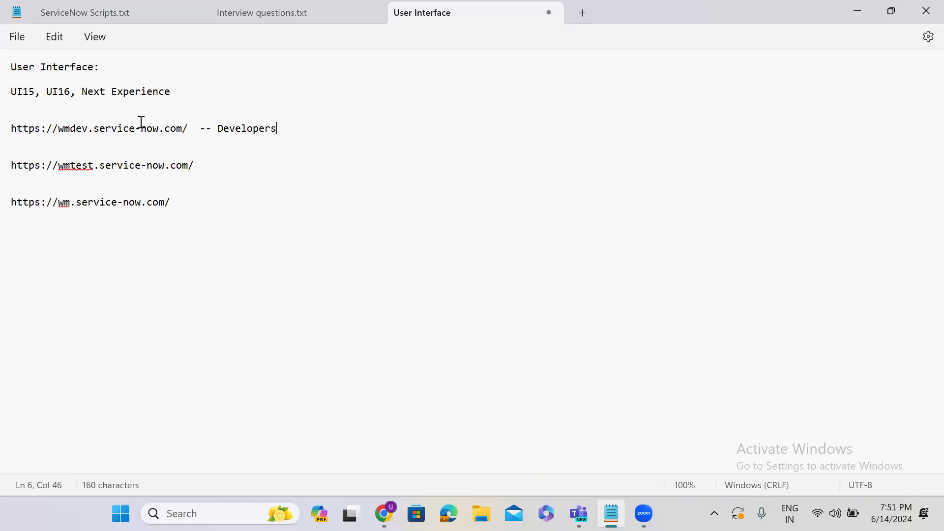
pyautogui.press('Down')
pyautogui.press('Down')
# Step: Label the wmtest URL '-- Testers' and the wm URL '-- Admins/Employees'
pyautogui.click(192, 166)
pyautogui.press('Right')
pyautogui.write('-- Testers')
pyautogui.click(187, 204)
pyautogui.write('=')
pyautogui.press('BackSpace')
pyautogui.write('-- Ad')
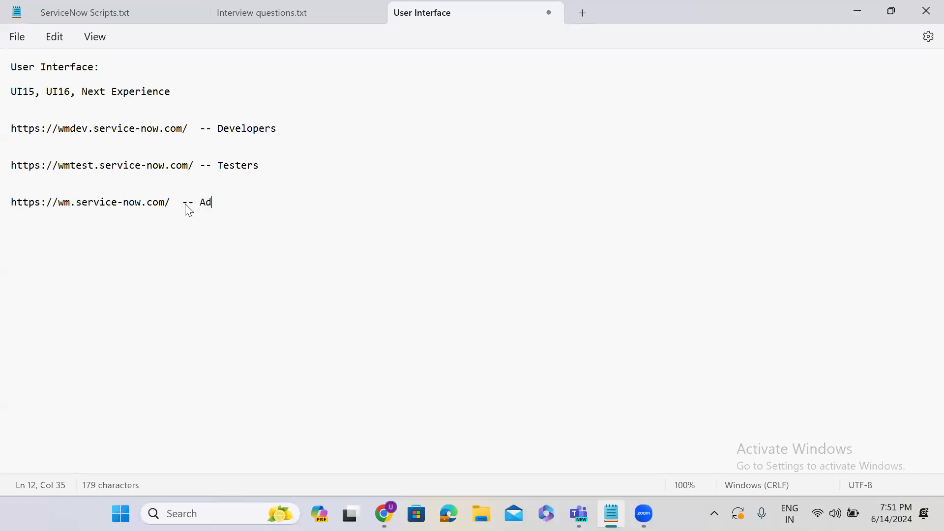
pyautogui.write('mins/Employees')
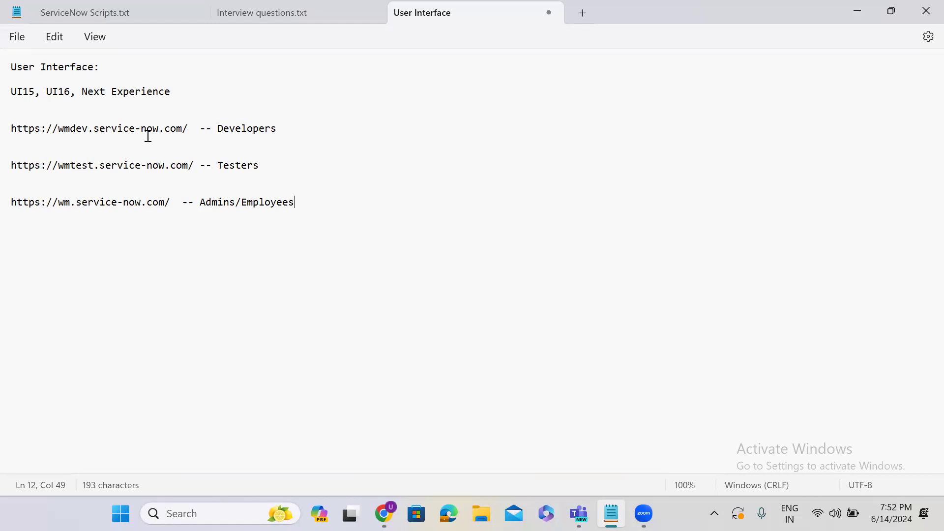
# Step: Select the word wmtest, deselect it, and minimize Notepad
pyautogui.click(71, 166)
pyautogui.doubleClick(74, 166)
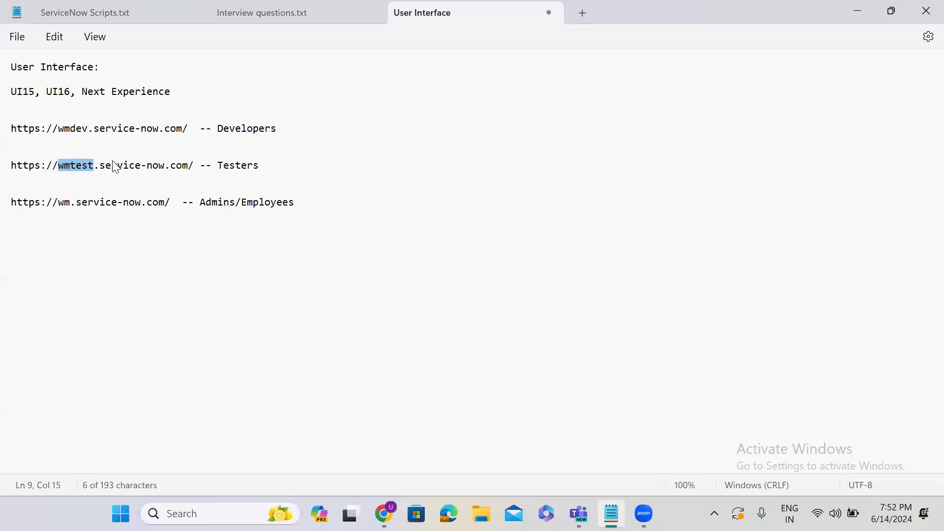
pyautogui.click(125, 203)
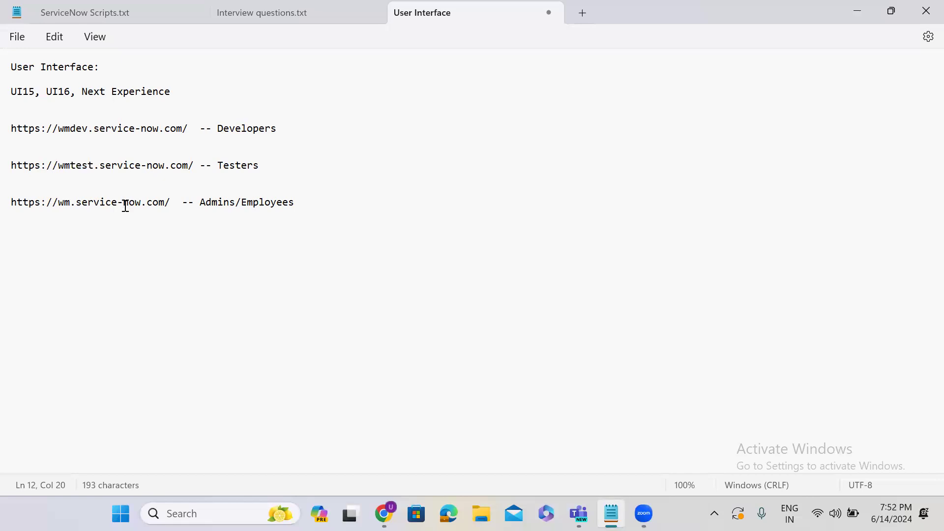
pyautogui.click(860, 10)
# Step: Return to the MAJINC0001034 tab and open the Default update set from the update set list
pyautogui.click(407, 11)
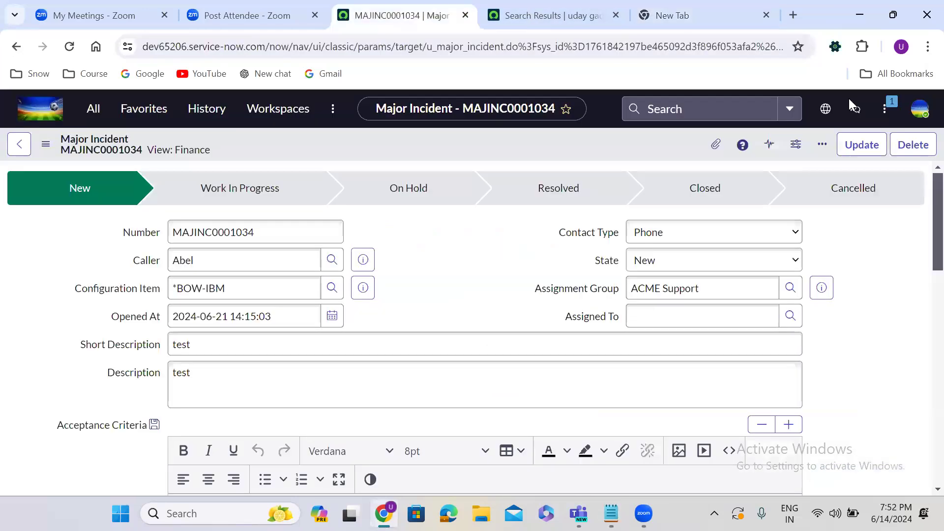
pyautogui.click(826, 109)
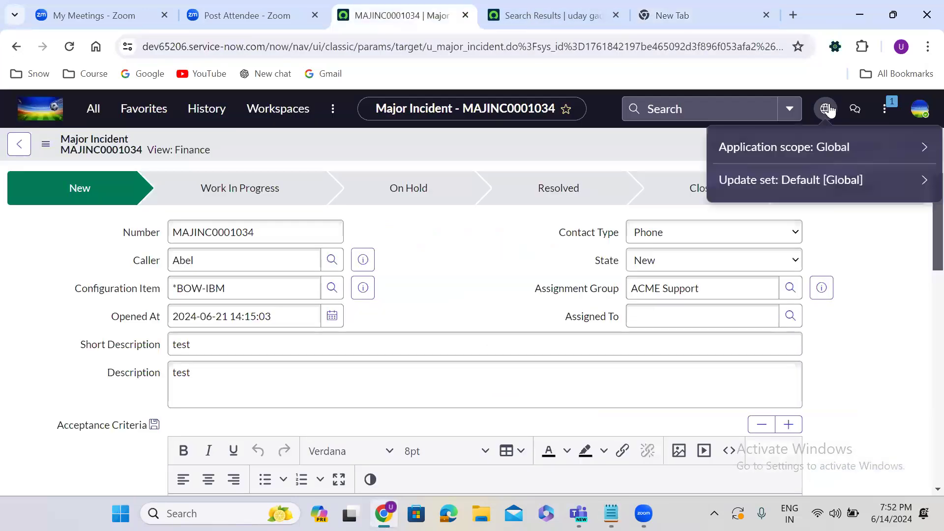
pyautogui.click(803, 180)
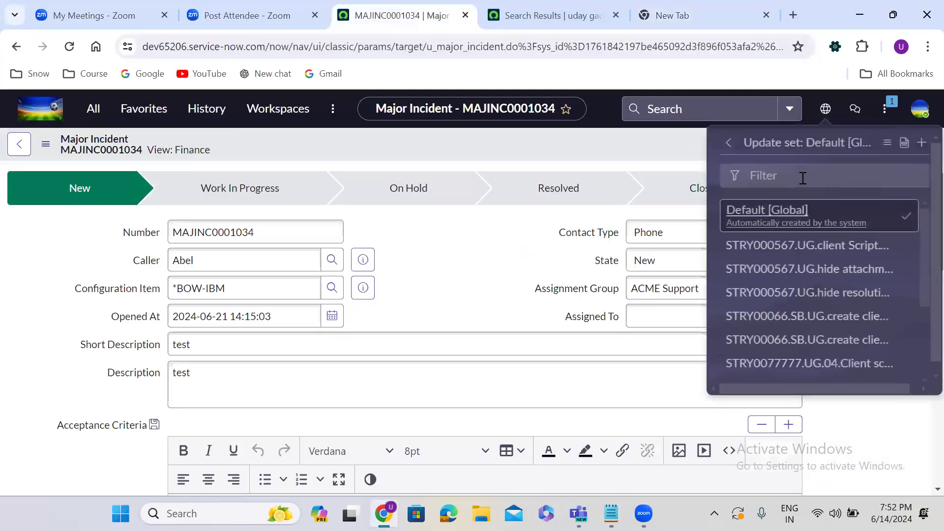
pyautogui.click(904, 143)
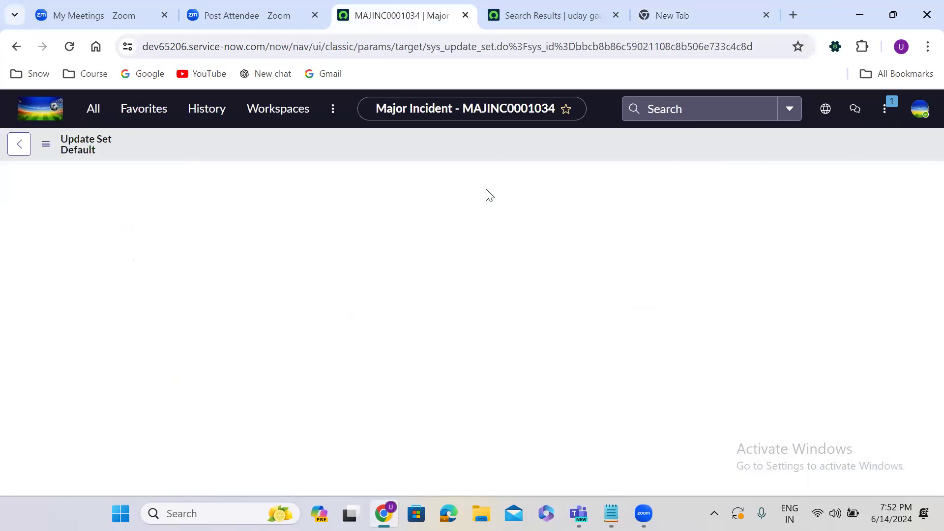
# Step: Scroll through the Default update set's Customer Updates list and back up to its fields
pyautogui.scroll(-8, 416, 269)
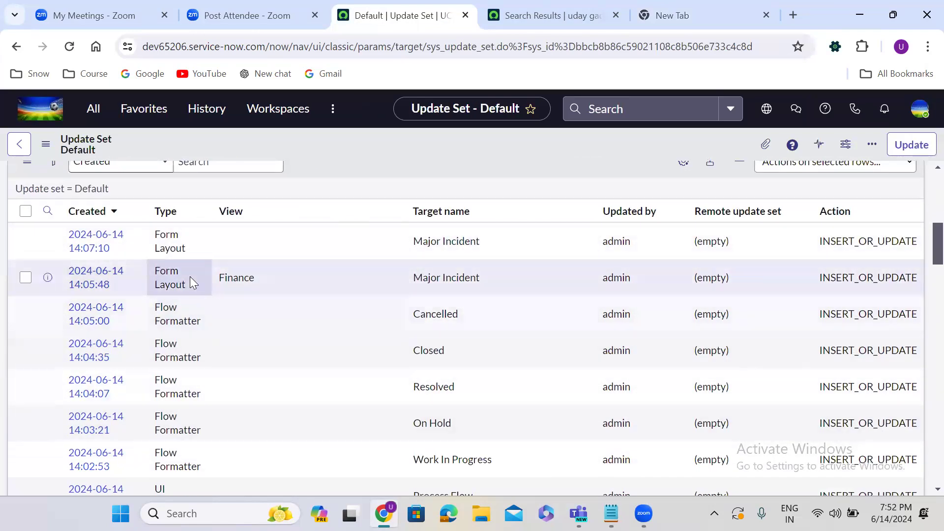
pyautogui.scroll(-3, 190, 278)
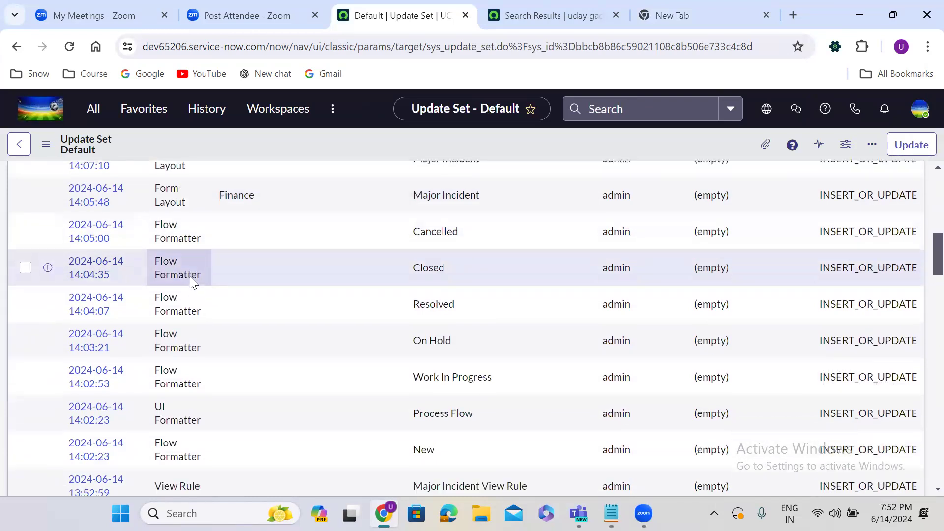
pyautogui.scroll(-4, 191, 278)
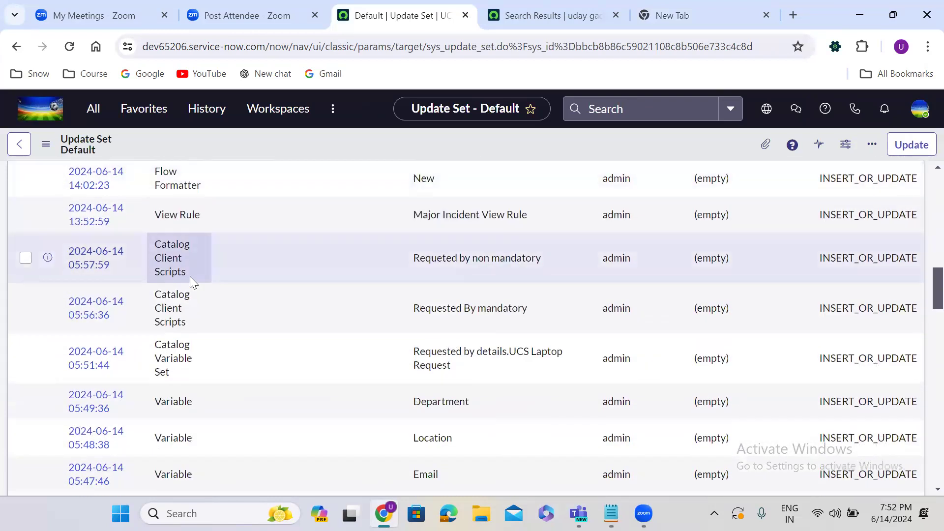
pyautogui.scroll(2, 186, 306)
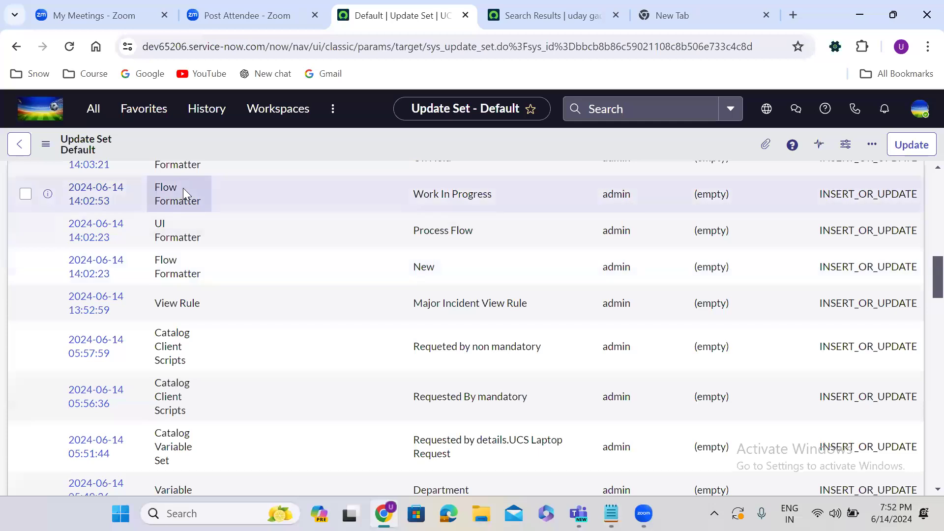
pyautogui.scroll(5, 183, 188)
pyautogui.scroll(1, 185, 188)
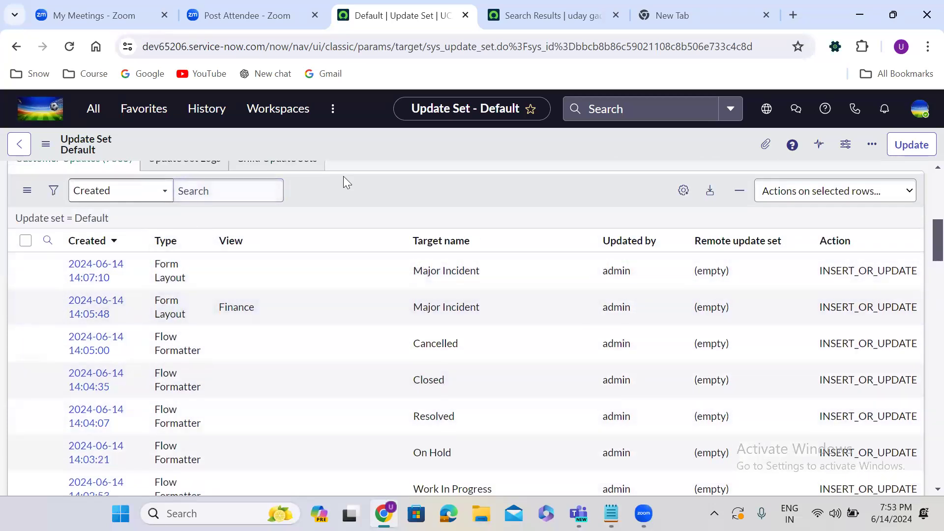
pyautogui.scroll(1, 344, 179)
pyautogui.scroll(7, 344, 176)
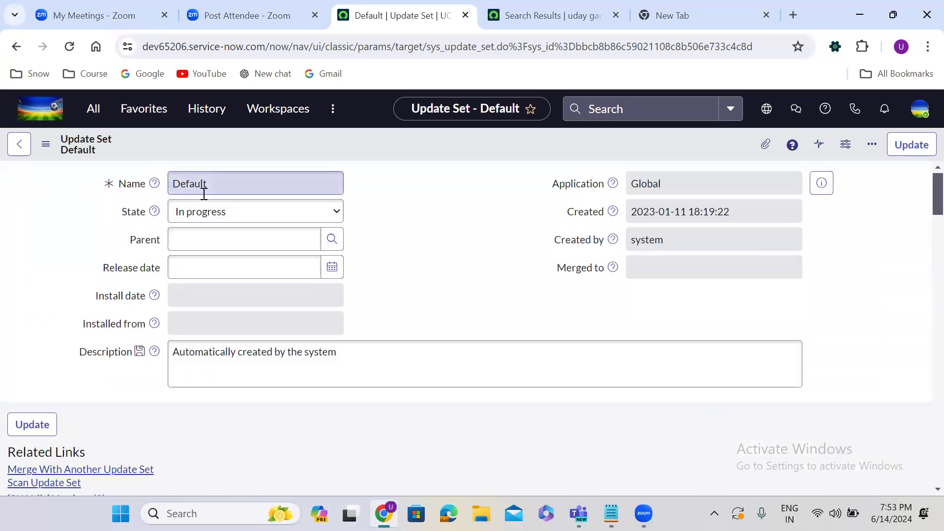
# Step: Change the Default update set's State from In progress to Complete and bring up the scope picker
pyautogui.click(214, 213)
pyautogui.click(216, 243)
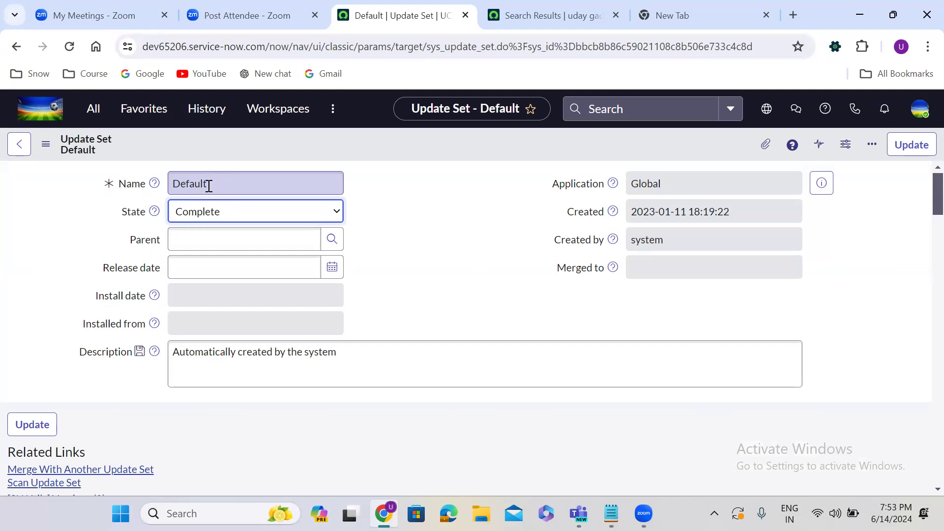
pyautogui.click(762, 117)
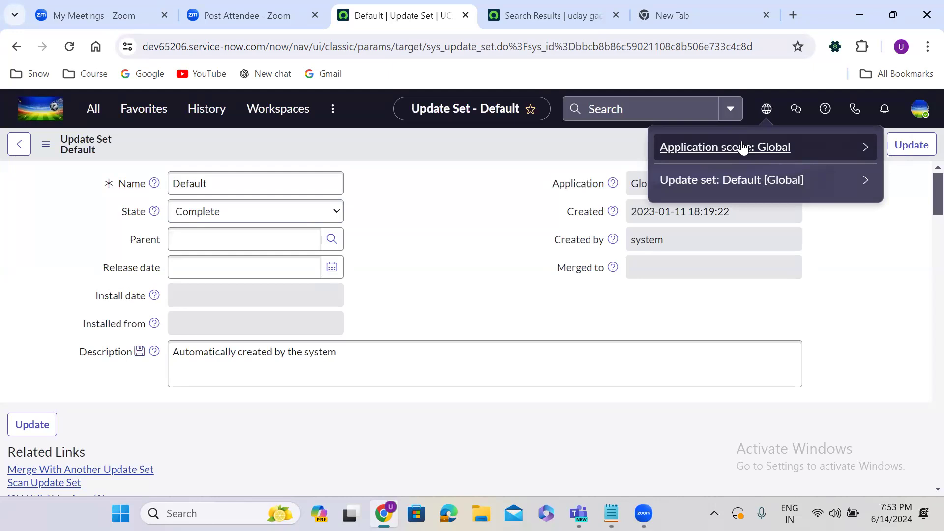
# Step: Switch the application scope from Global to Customer Service and reload the page
pyautogui.click(742, 147)
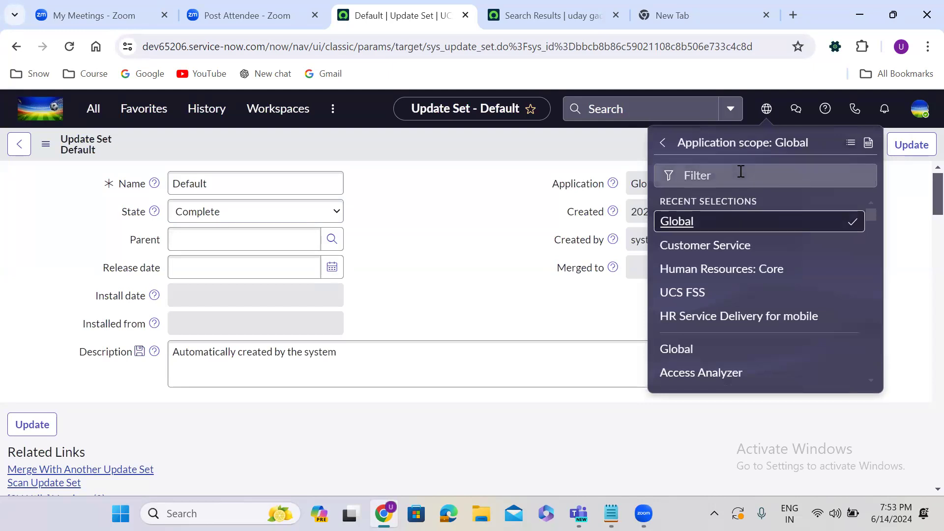
pyautogui.click(717, 251)
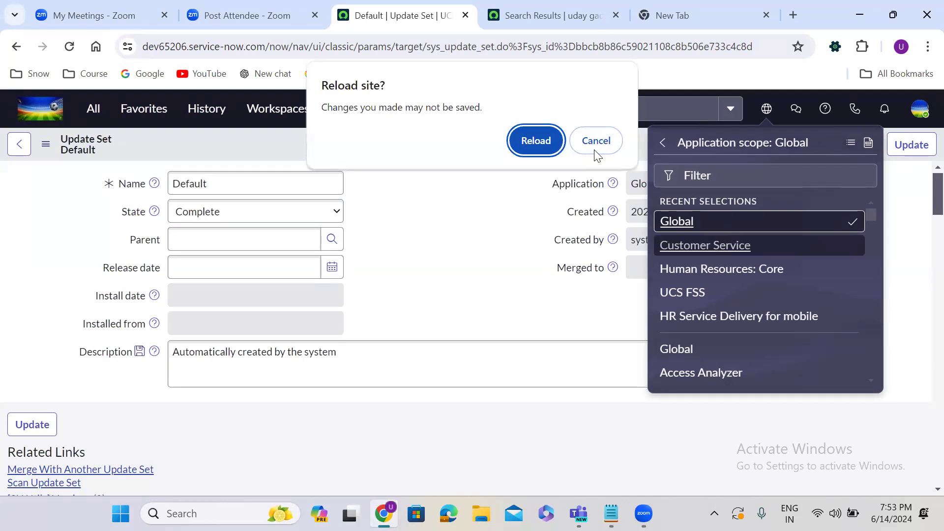
pyautogui.click(544, 146)
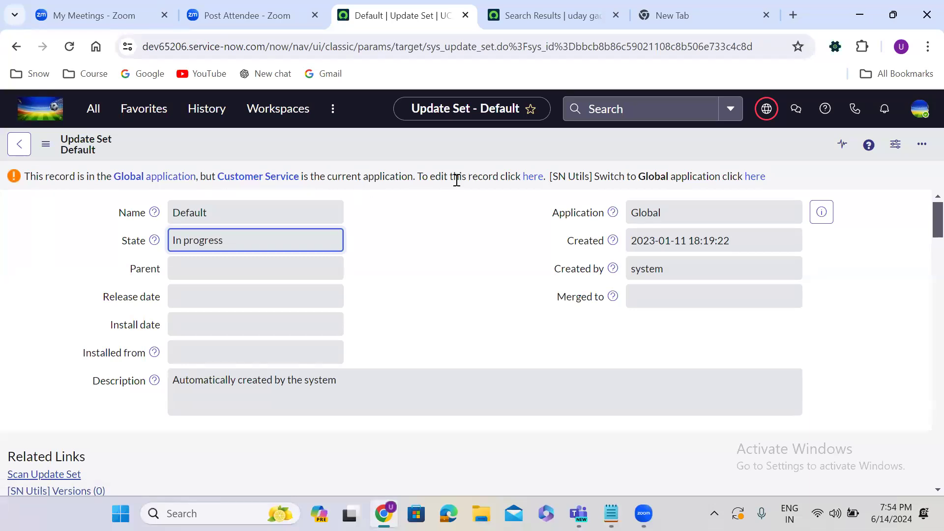
# Step: Choose Human Resources: Core as the application scope from the recent selections
pyautogui.click(768, 109)
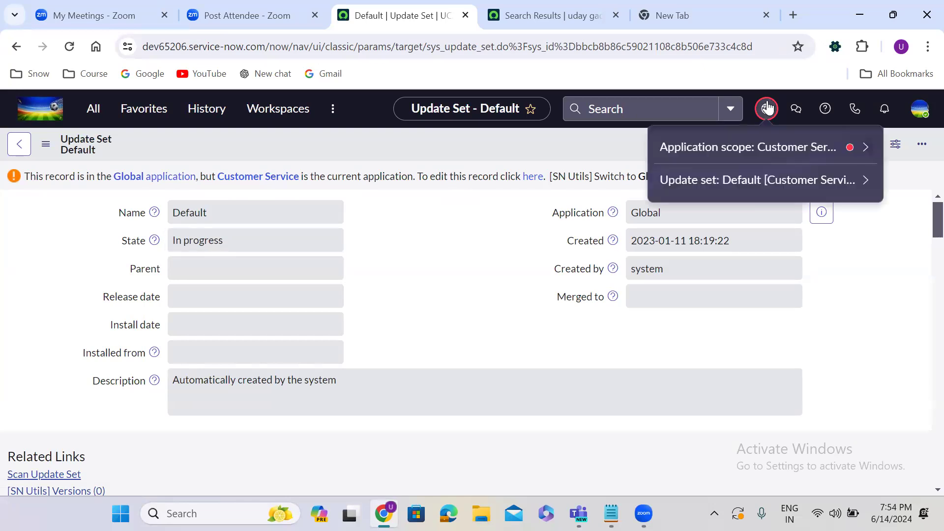
pyautogui.click(779, 150)
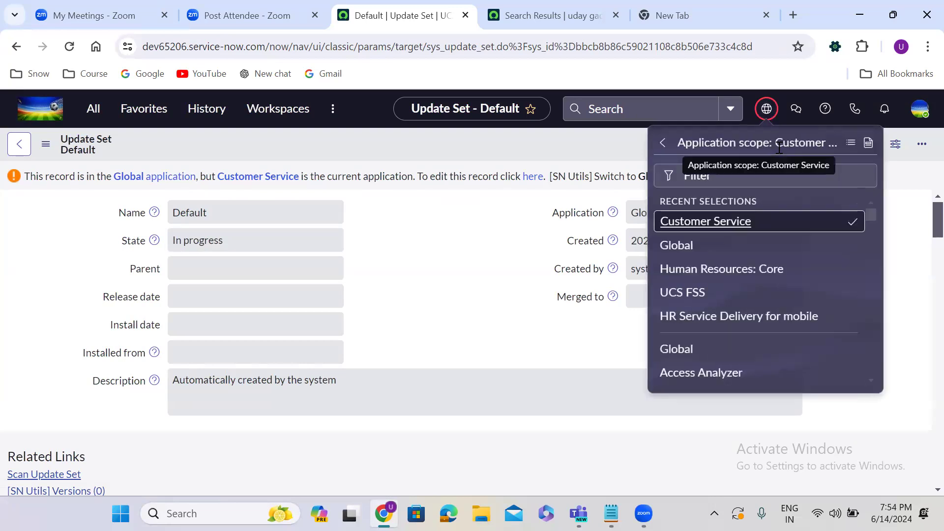
pyautogui.click(719, 270)
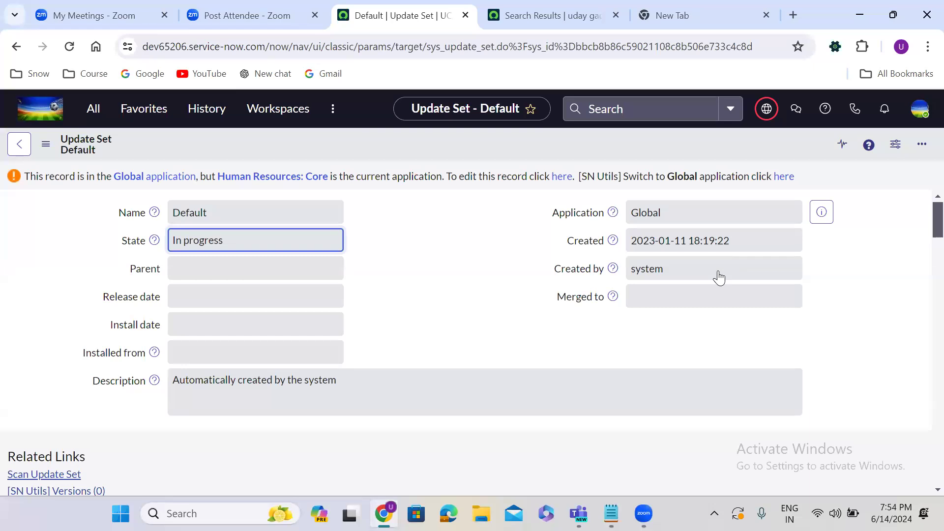
# Step: Show the Sidebar discussions panel listing last month's discussions over the Default update set
pyautogui.click(767, 112)
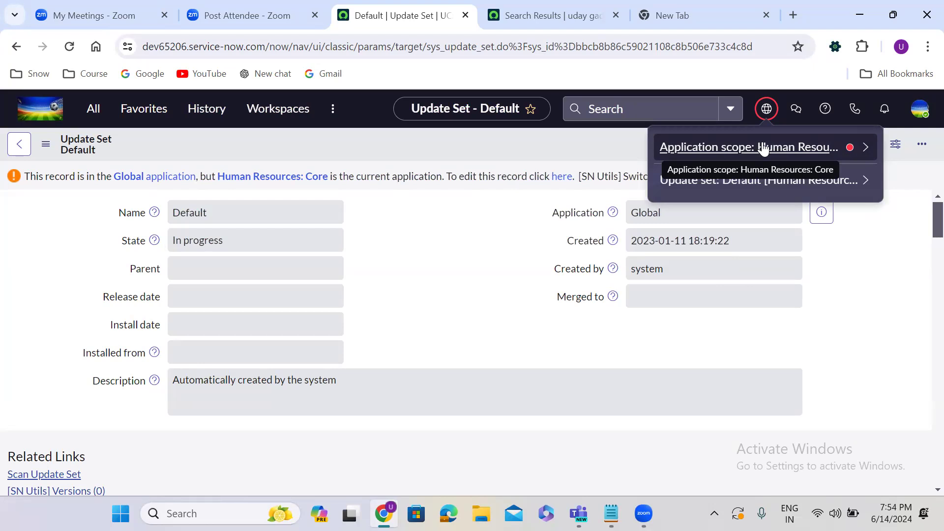
pyautogui.click(794, 109)
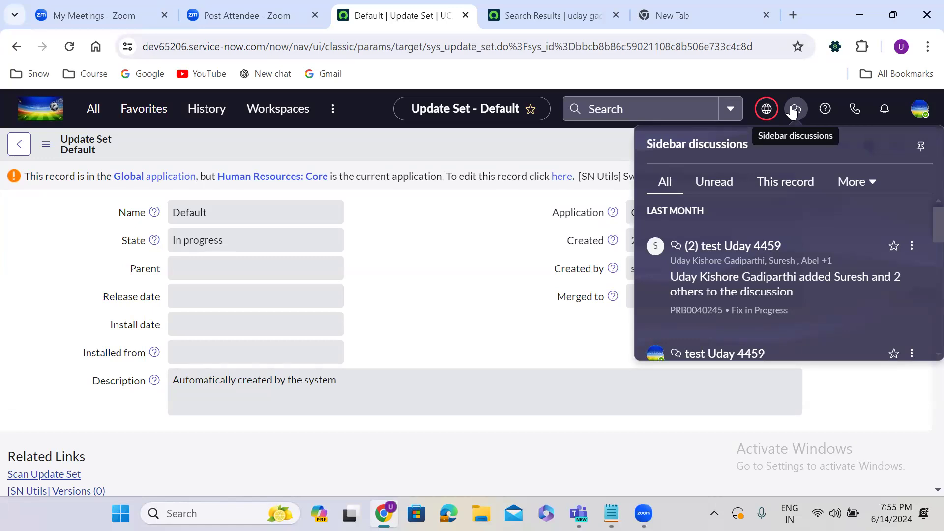
# Step: Filter the navigator for 'problem' and open Problem > Open, listing 142 active problems
pyautogui.click(91, 113)
pyautogui.write('pr')
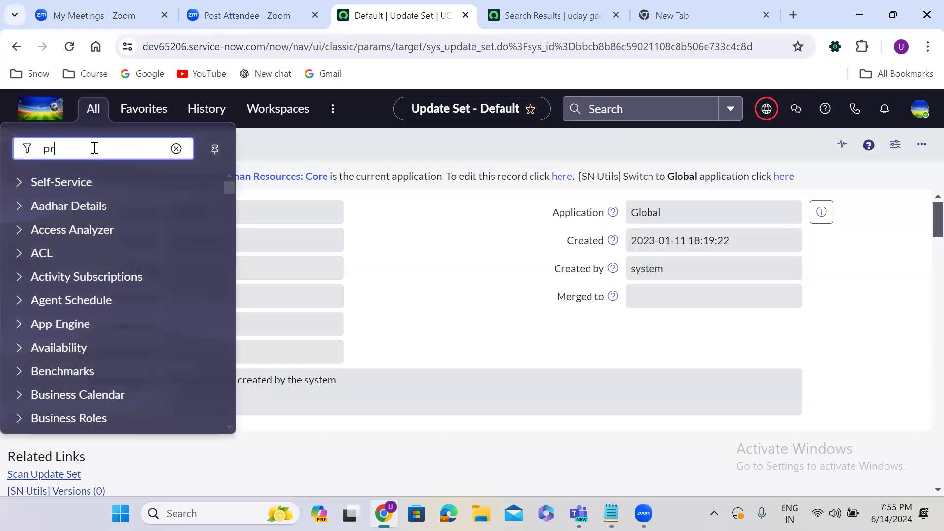
pyautogui.write('oblem')
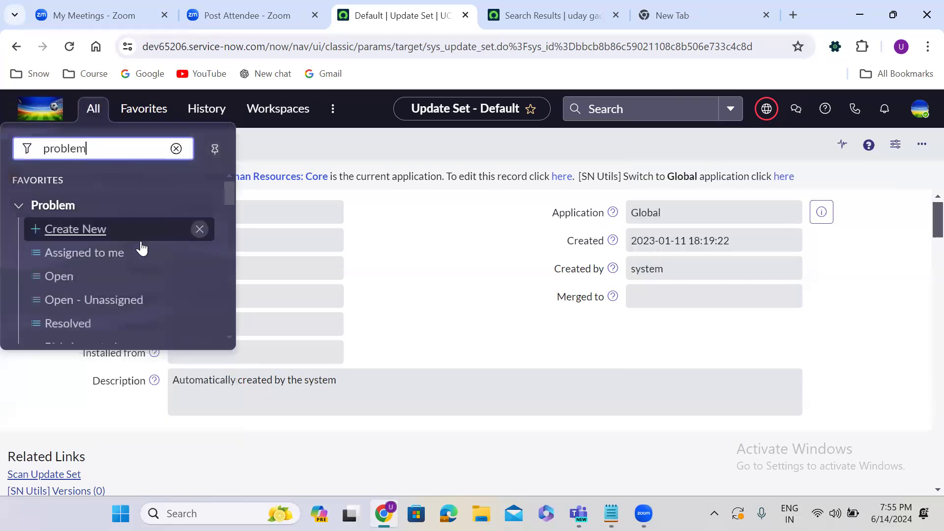
pyautogui.click(64, 278)
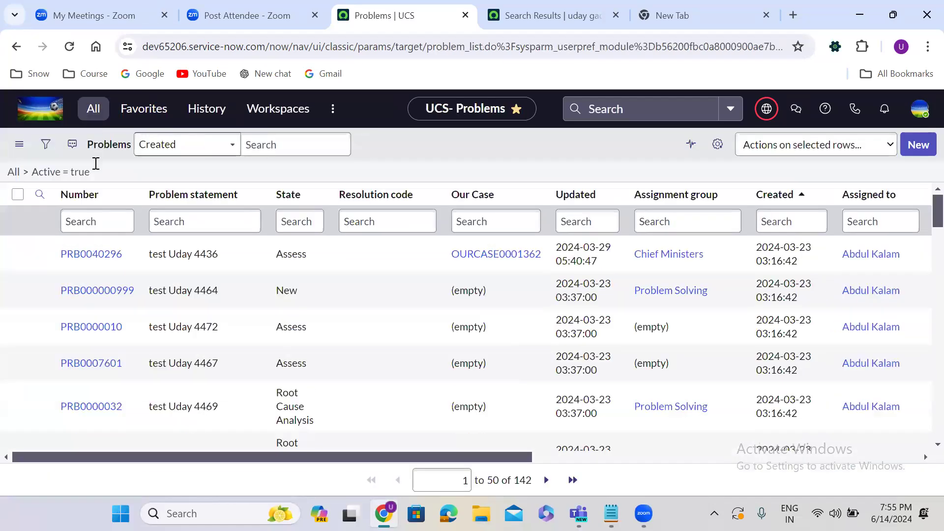
# Step: Open problem PRB0040296 in a new browser tab from the Problems list
pyautogui.click(93, 110)
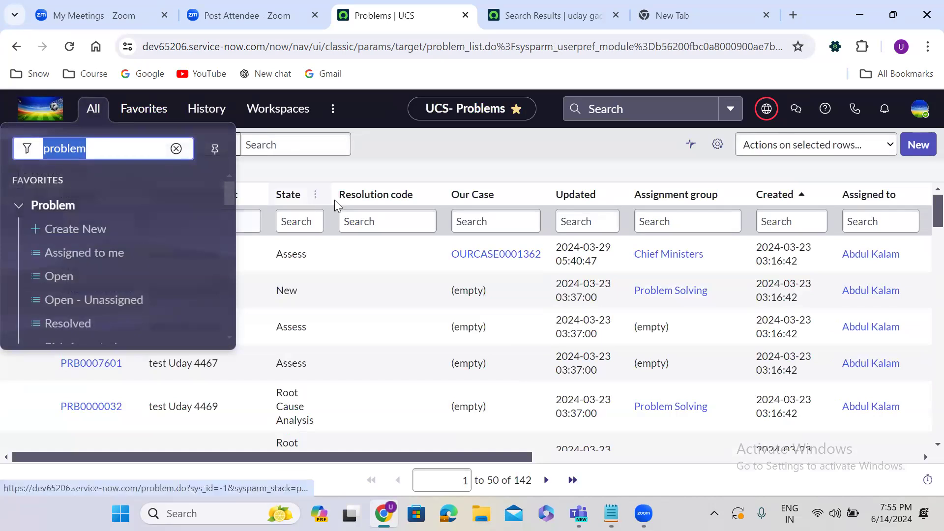
pyautogui.click(397, 145)
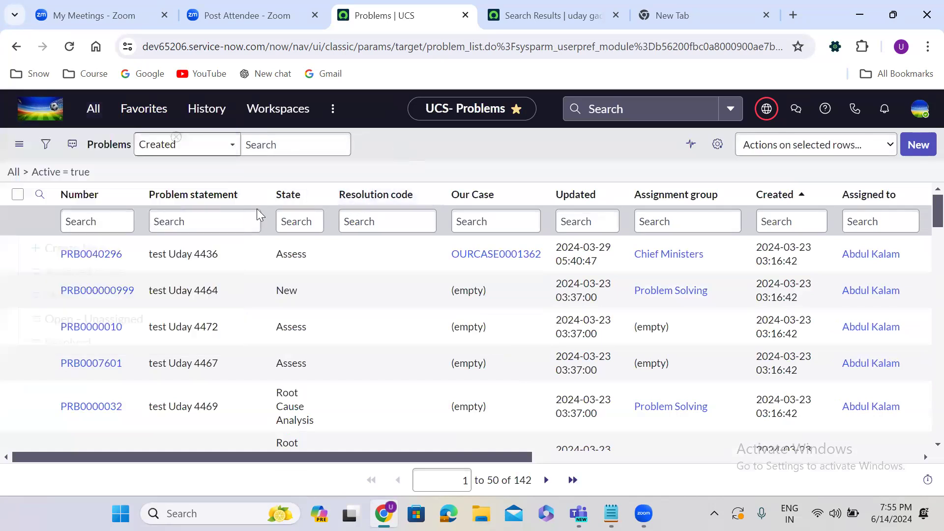
pyautogui.rightClick(45, 255)
pyautogui.click(74, 268)
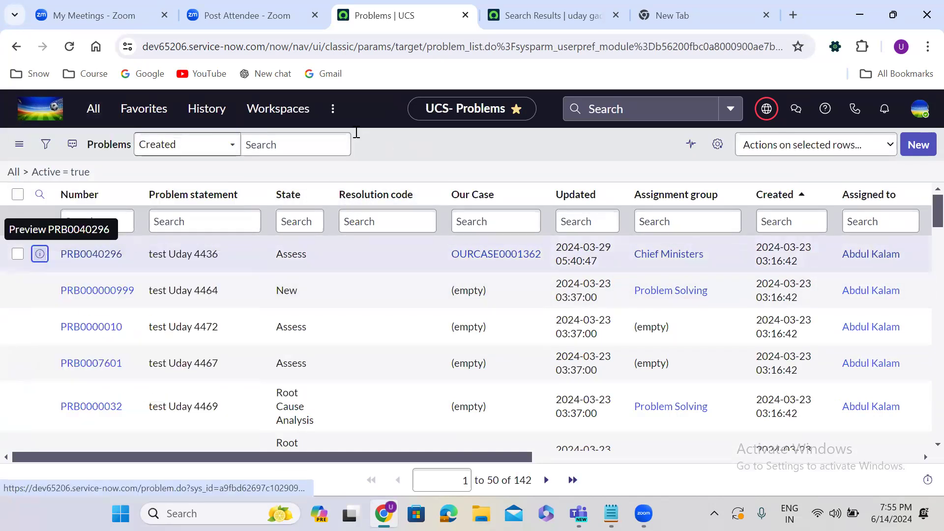
pyautogui.click(464, 4)
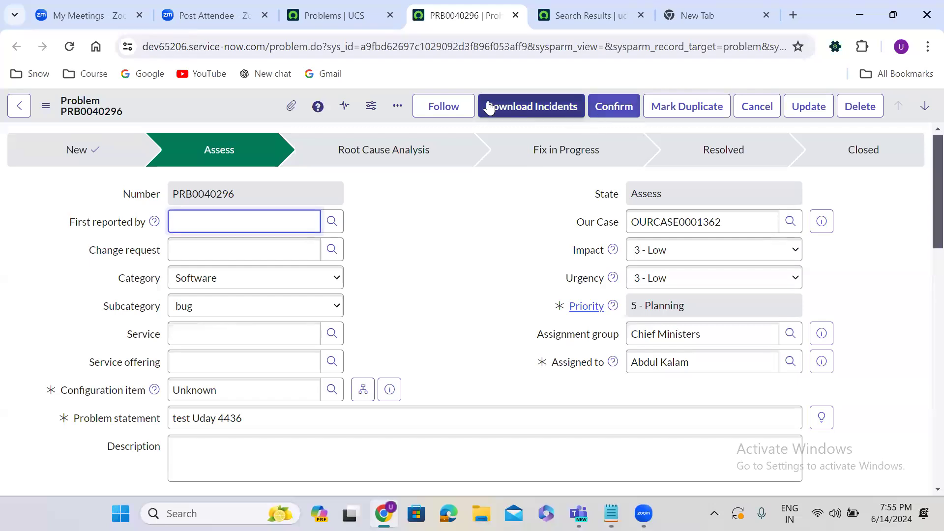
pyautogui.click(337, 7)
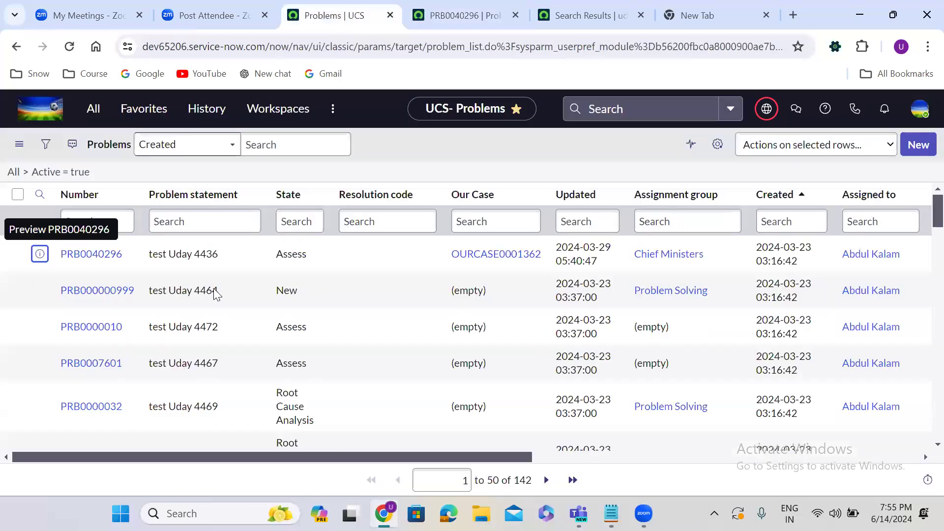
# Step: Open problems PRB000000999 and PRB0000032 in their own tabs, then show the Workspaces dropdown
pyautogui.rightClick(39, 292)
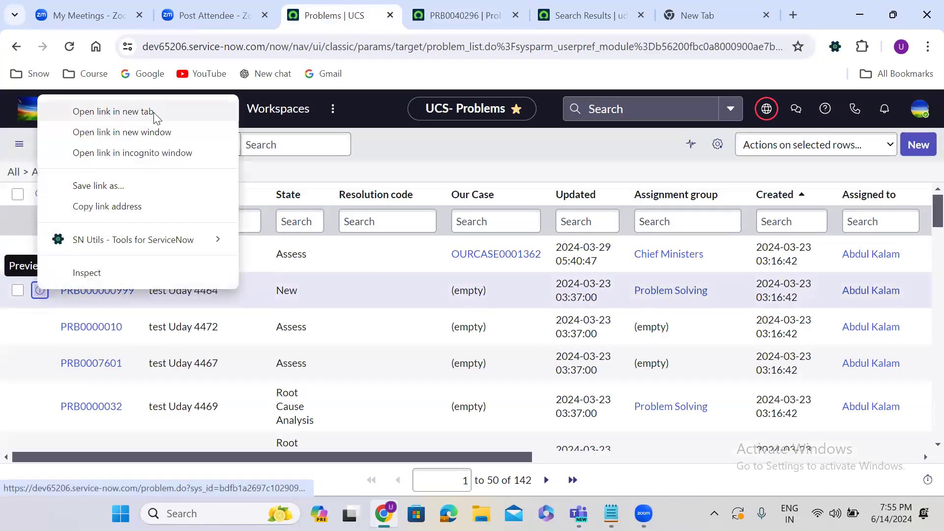
pyautogui.click(139, 113)
pyautogui.click(509, 10)
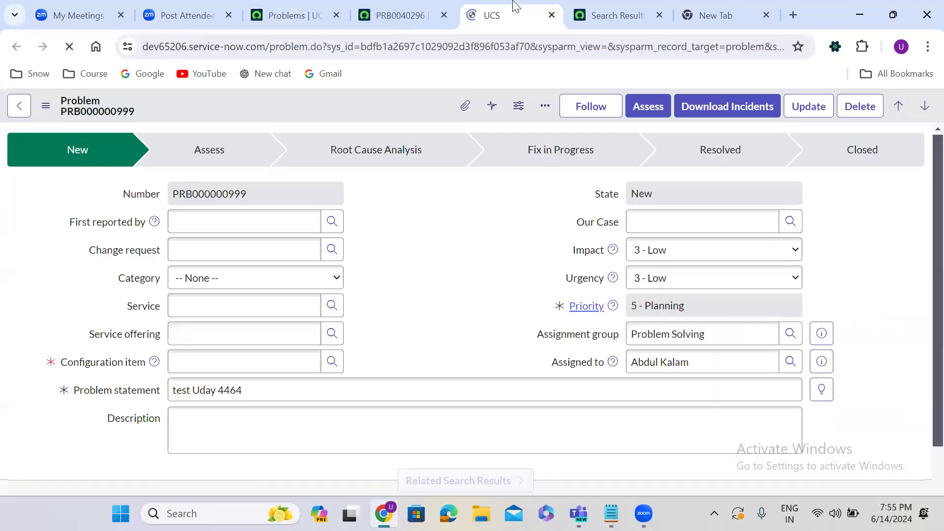
pyautogui.click(304, 7)
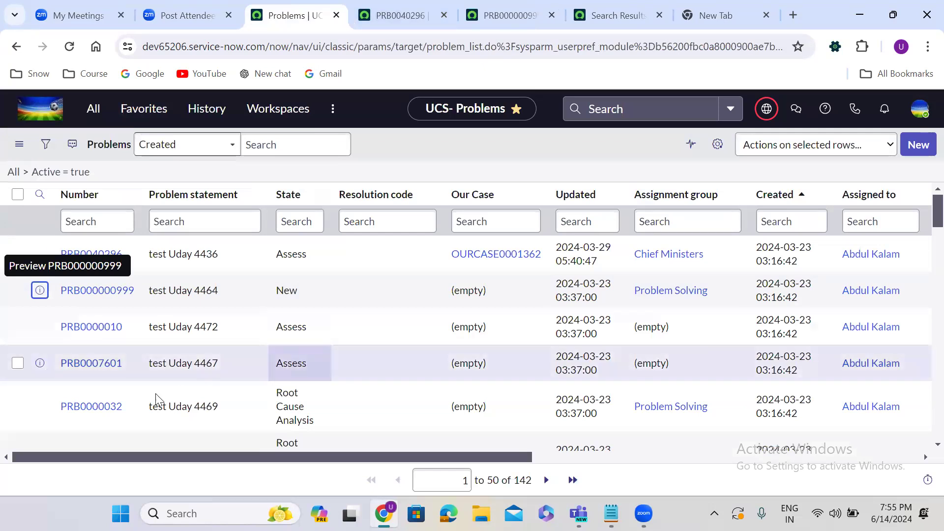
pyautogui.rightClick(37, 407)
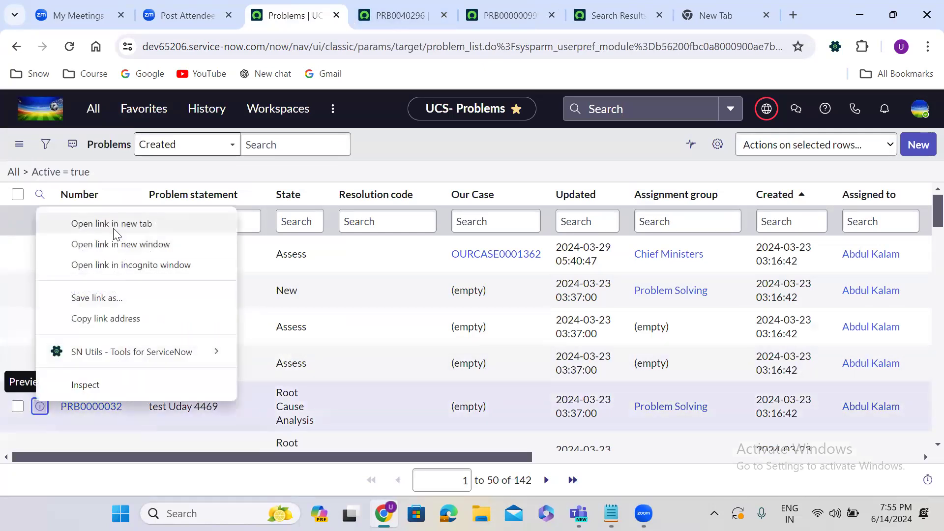
pyautogui.click(116, 220)
pyautogui.click(539, 6)
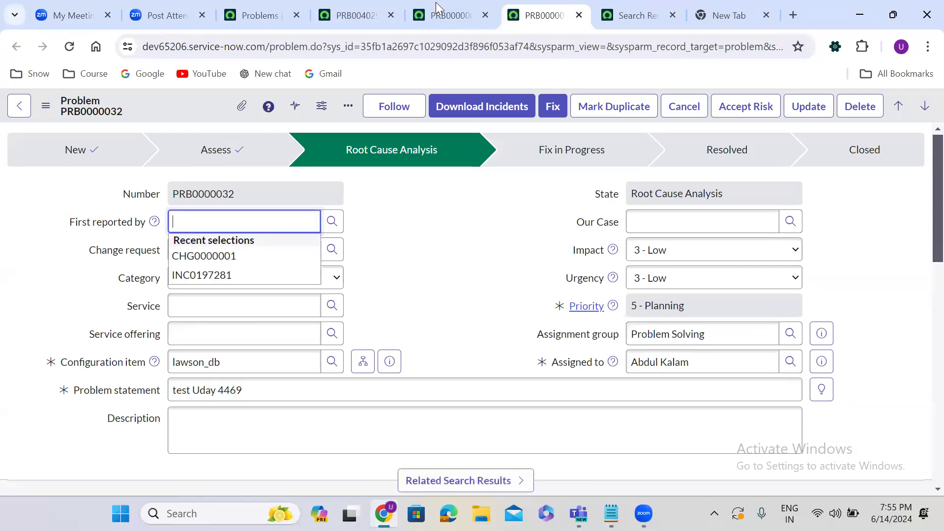
pyautogui.click(256, 13)
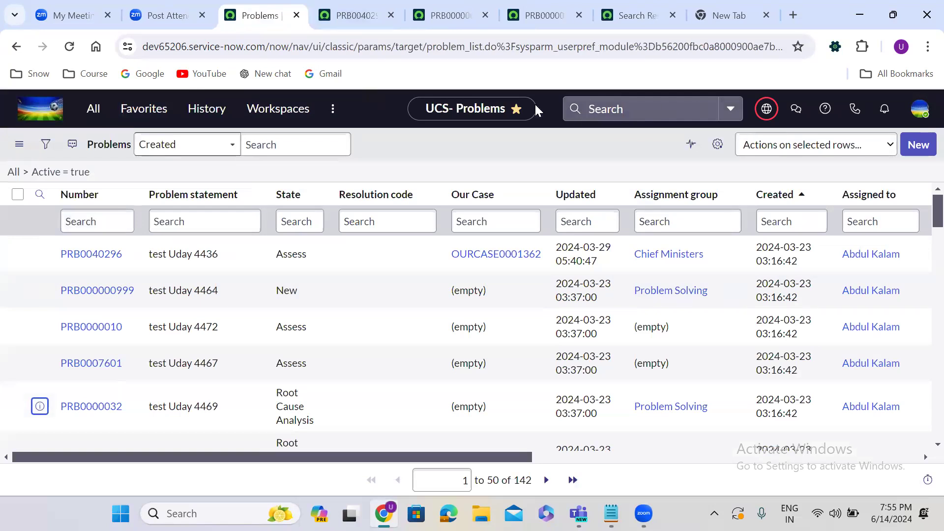
pyautogui.click(293, 113)
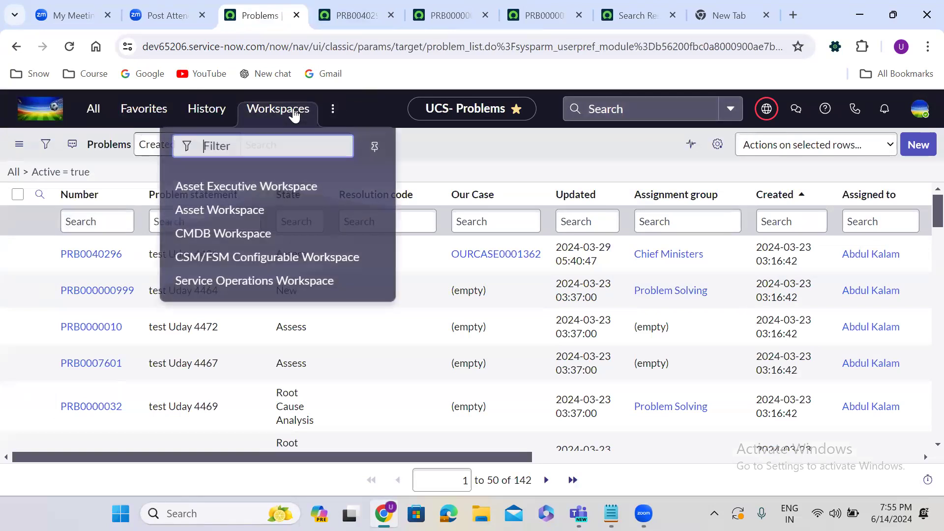
# Step: In Service Operations Workspace, search the copied number PRB0040296 and open 'test Uday 4436'
pyautogui.click(268, 273)
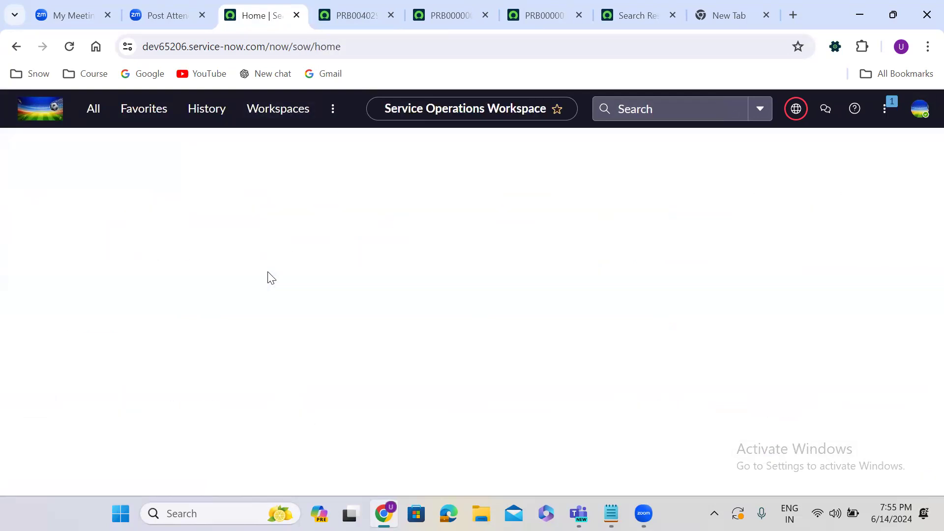
pyautogui.click(355, 17)
pyautogui.doubleClick(232, 197)
pyautogui.hotkey('ctrl', 'c')
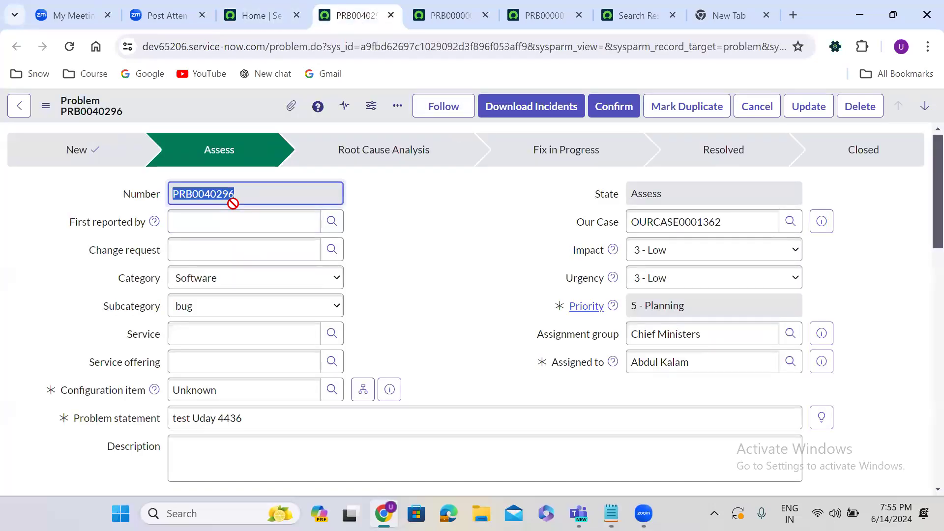
pyautogui.click(262, 14)
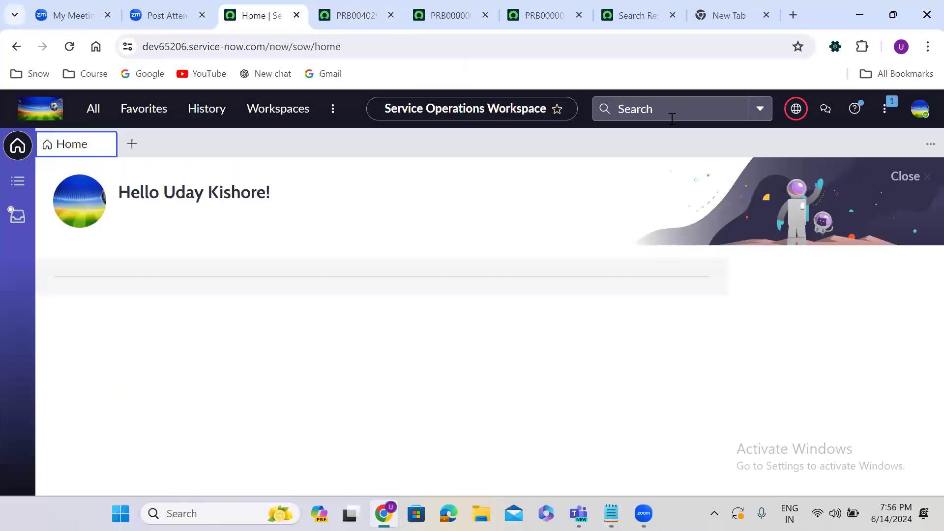
pyautogui.click(673, 119)
pyautogui.hotkey('ctrl', 'v')
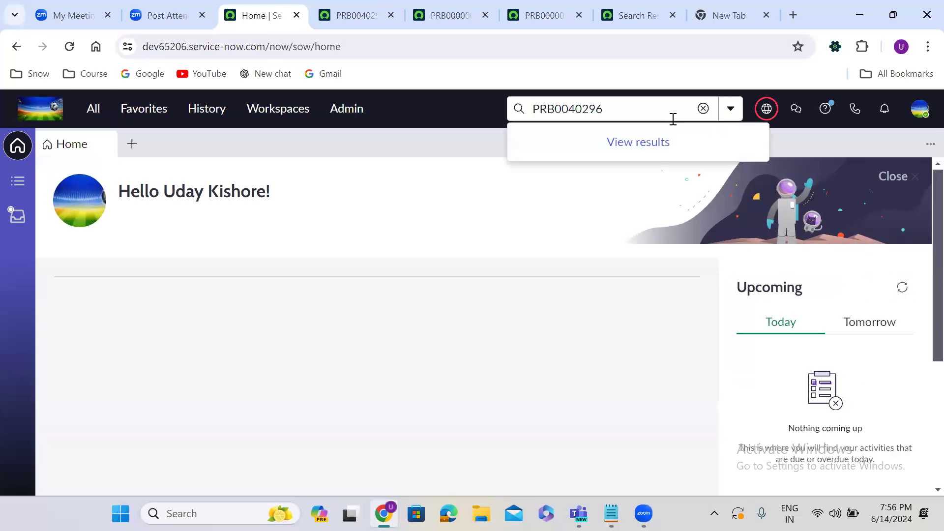
pyautogui.click(612, 173)
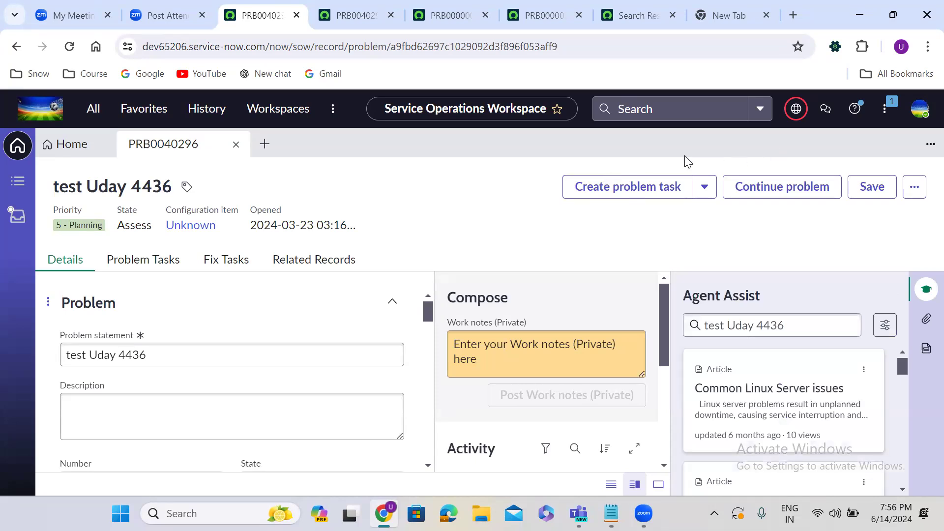
# Step: Close the PRB0040296 workspace tab, leaving the Home overview with assigned incidents
pyautogui.click(237, 144)
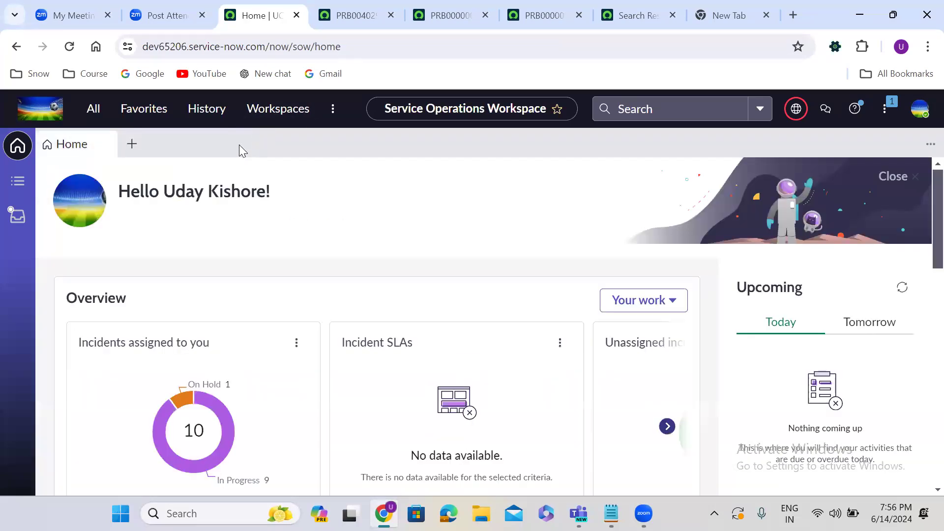
# Step: Close the PRB000000999 and PRB0000032 browser tabs
pyautogui.click(343, 15)
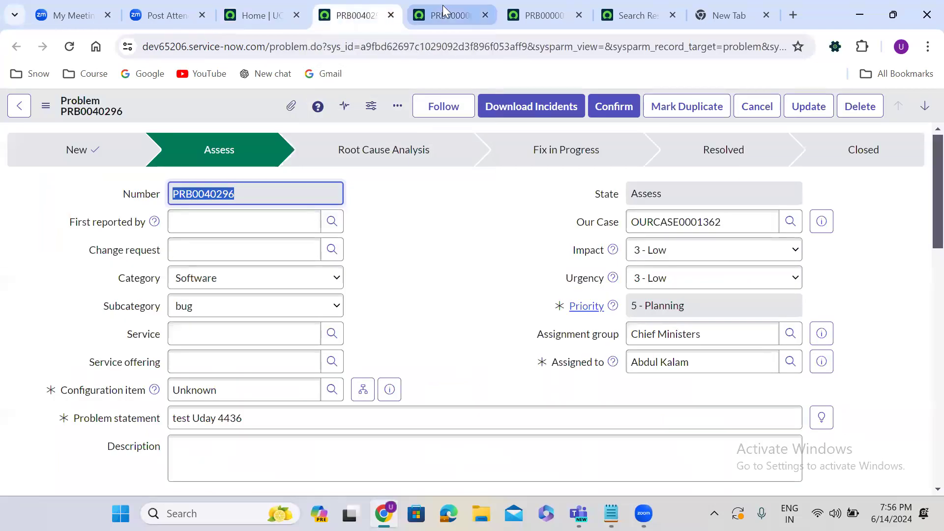
pyautogui.click(452, 15)
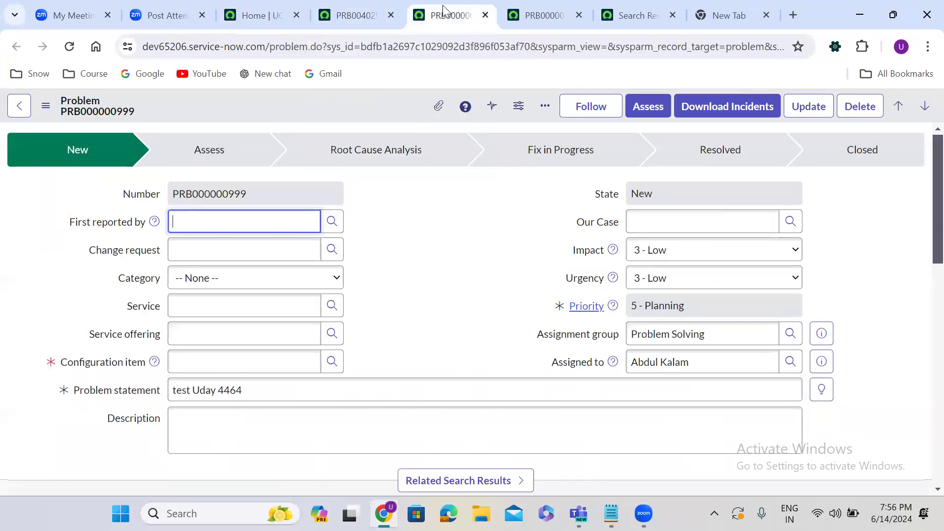
pyautogui.click(485, 15)
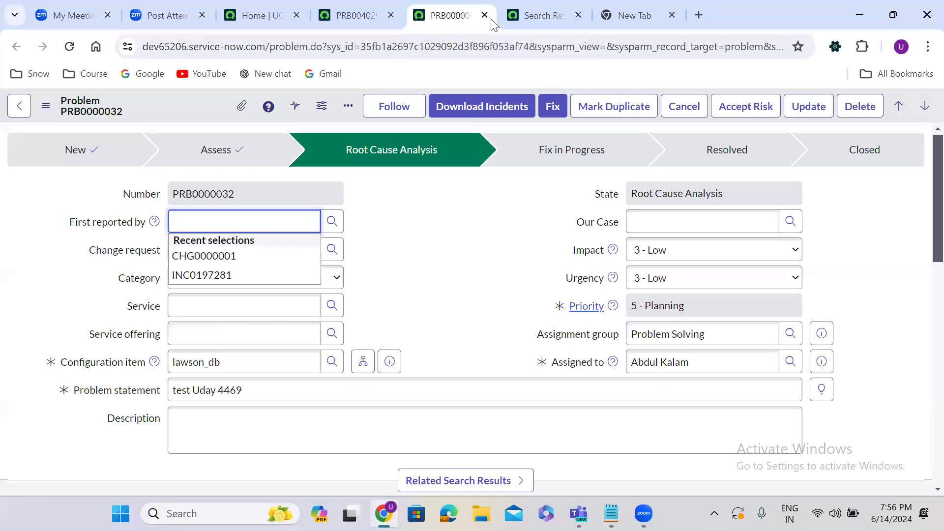
pyautogui.click(484, 15)
# Step: Switch the workspace to its List view, then return to the PRB0040296 problem form
pyautogui.click(278, 7)
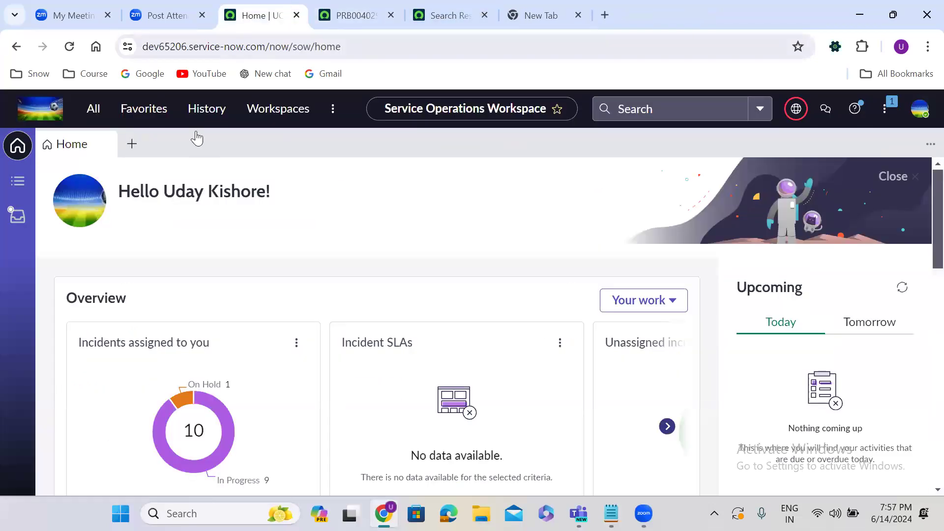
pyautogui.click(17, 182)
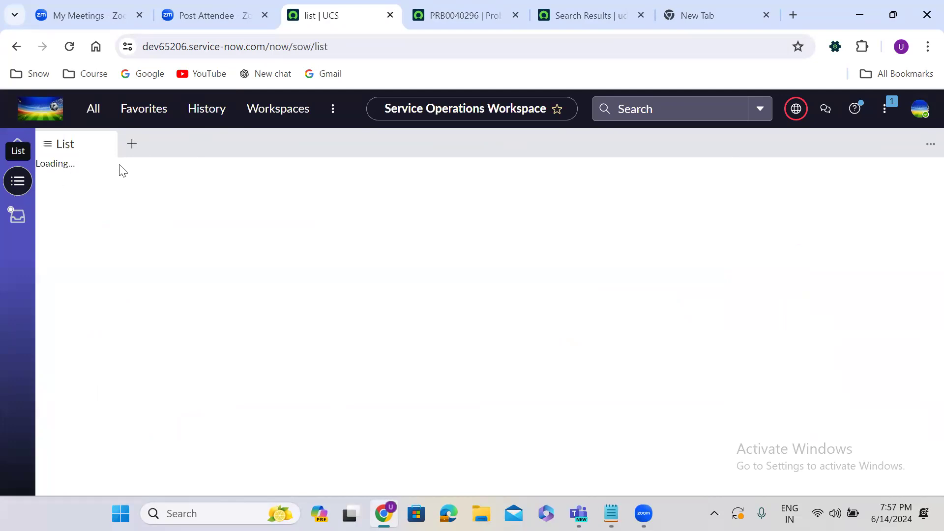
pyautogui.click(442, 5)
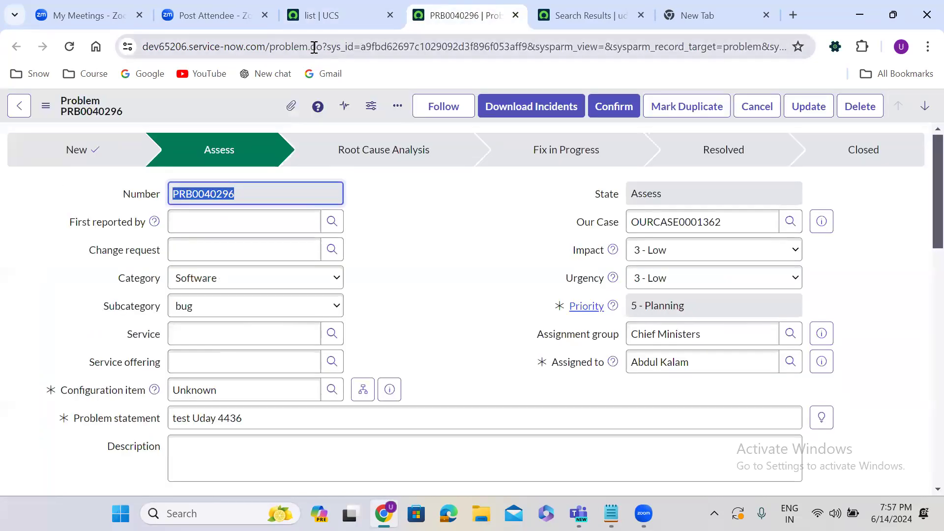
# Step: Change the record's URL ending to '_list.do' to load the full Problems list
pyautogui.moveTo(314, 46); pyautogui.dragTo(792, 44)
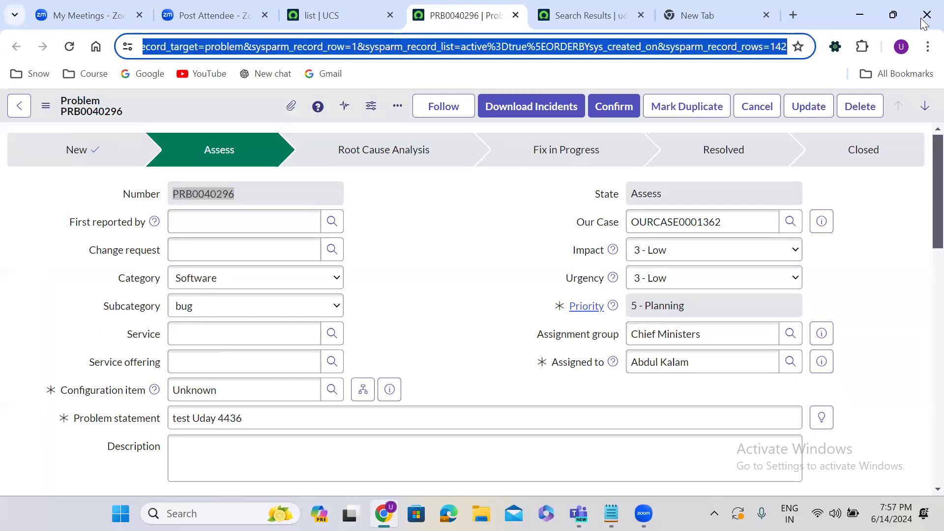
pyautogui.press('BackSpace')
pyautogui.press('BackSpace')
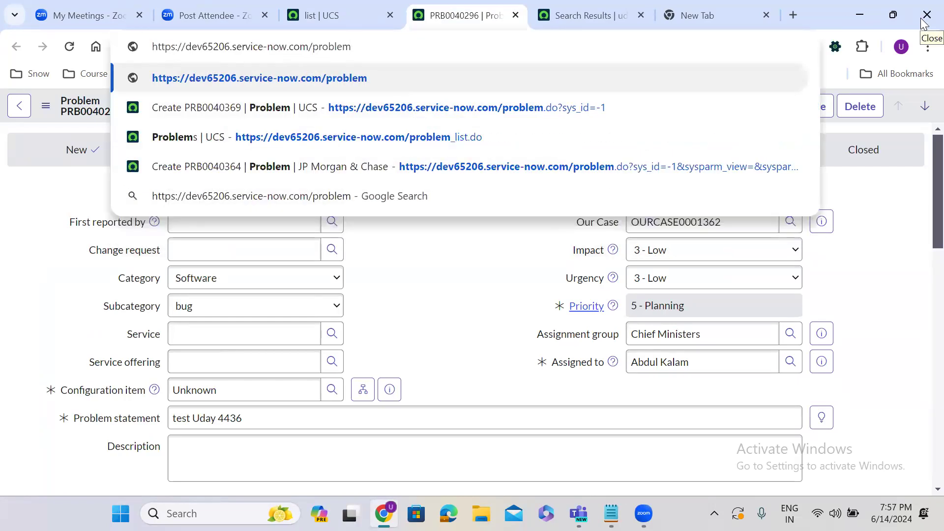
pyautogui.write('_list.d')
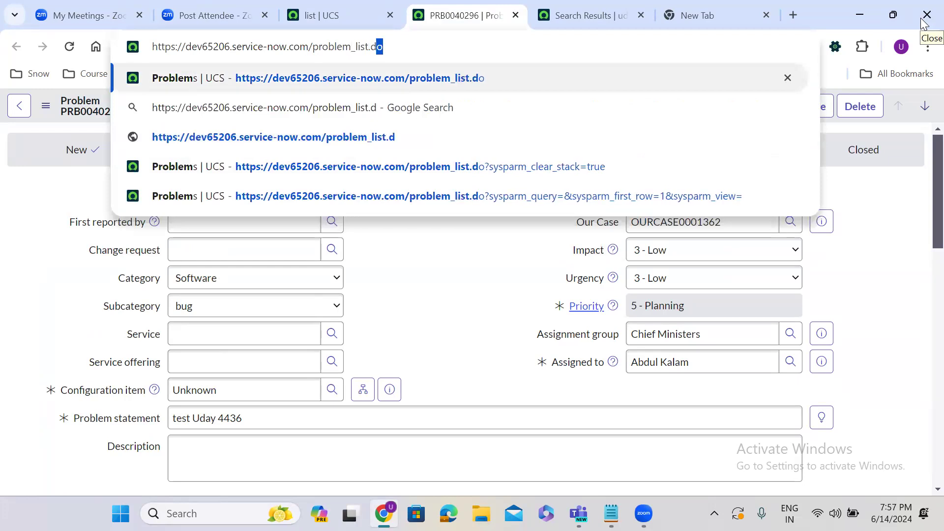
pyautogui.write('o')
pyautogui.press('Return')
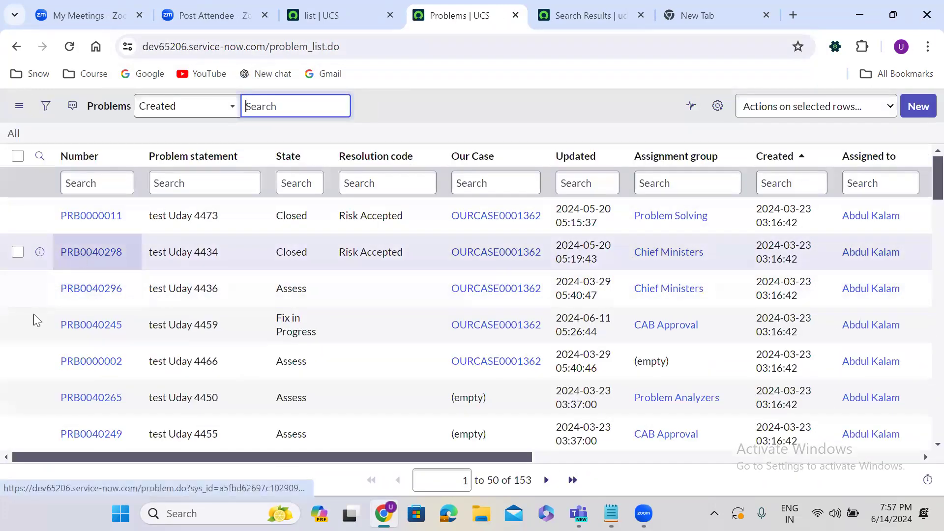
# Step: Open problems PRB0040245, PRB0000011 and PRB0040265 each in a new browser tab
pyautogui.rightClick(38, 325)
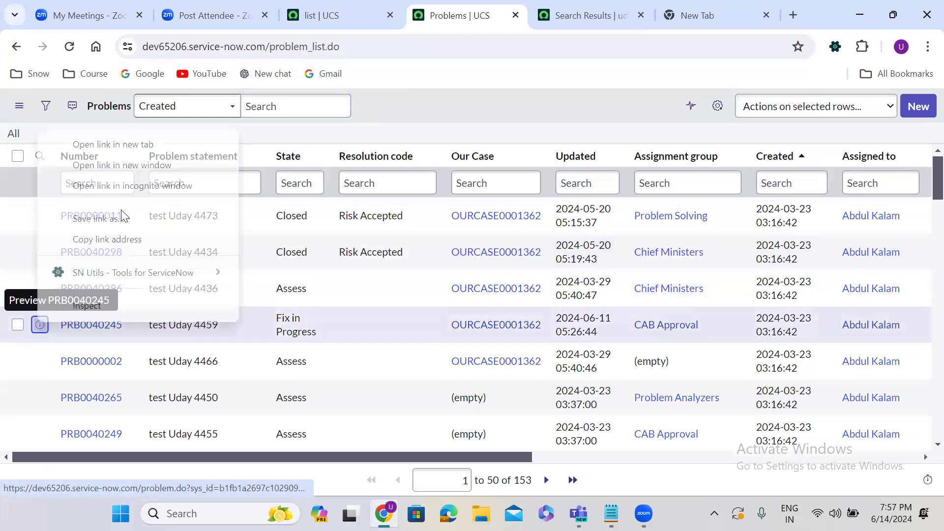
pyautogui.click(102, 146)
pyautogui.click(512, 9)
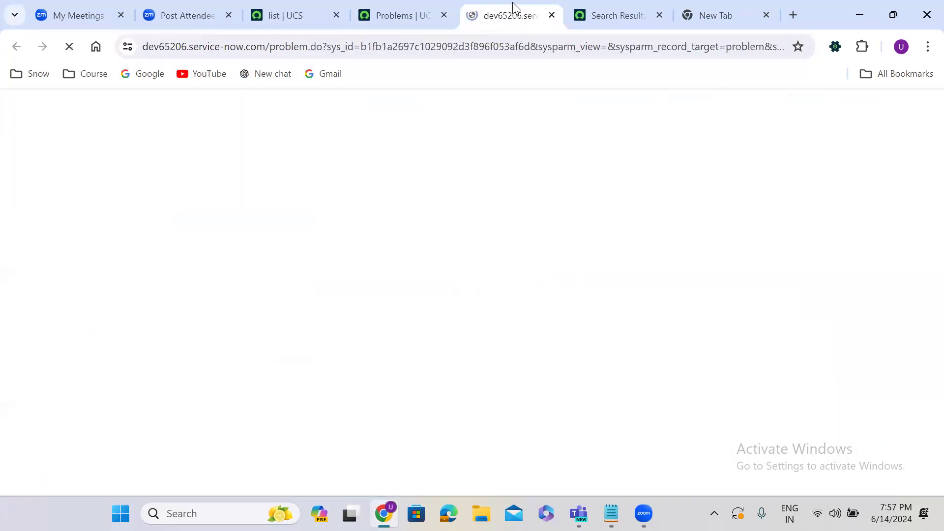
pyautogui.click(396, 3)
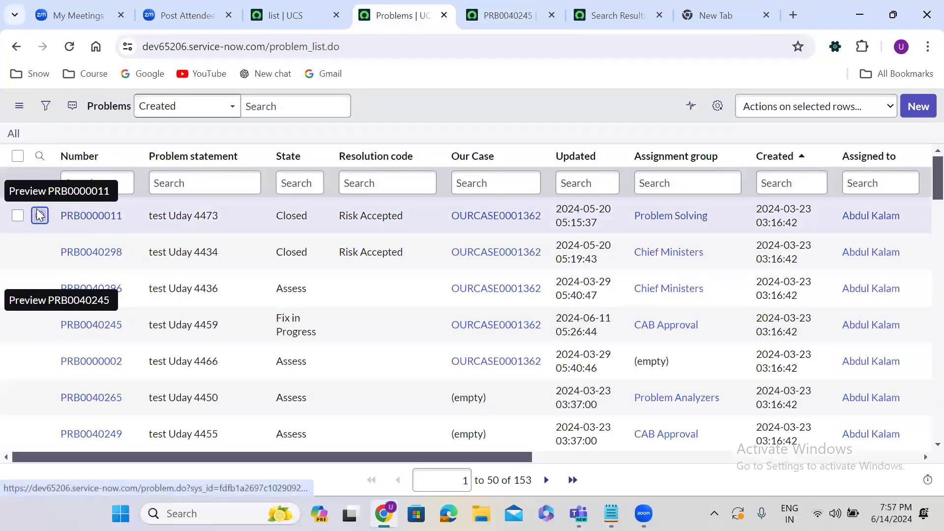
pyautogui.rightClick(40, 216)
pyautogui.click(108, 226)
pyautogui.click(543, 9)
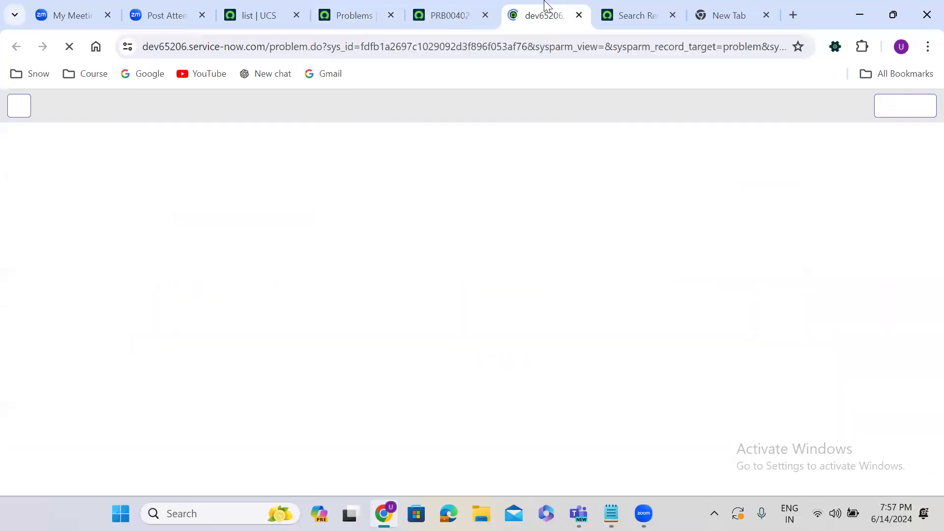
pyautogui.click(354, 10)
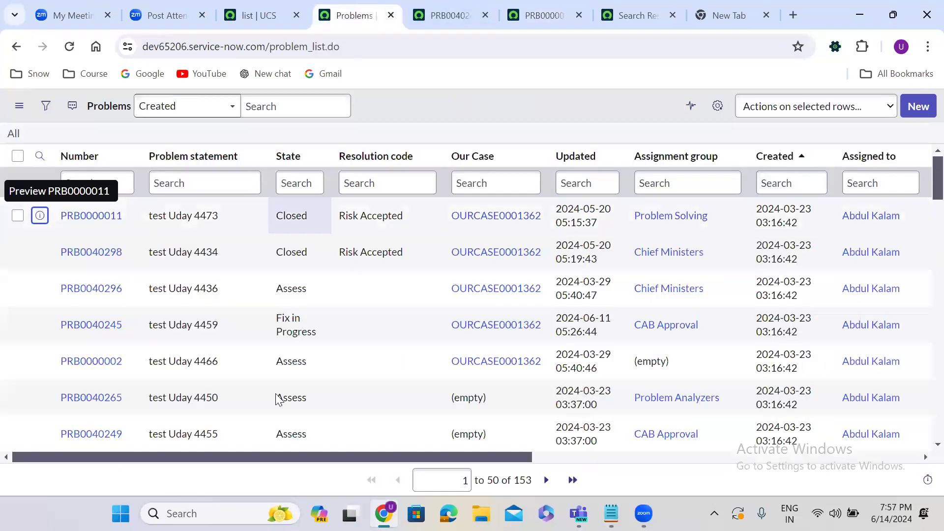
pyautogui.rightClick(41, 398)
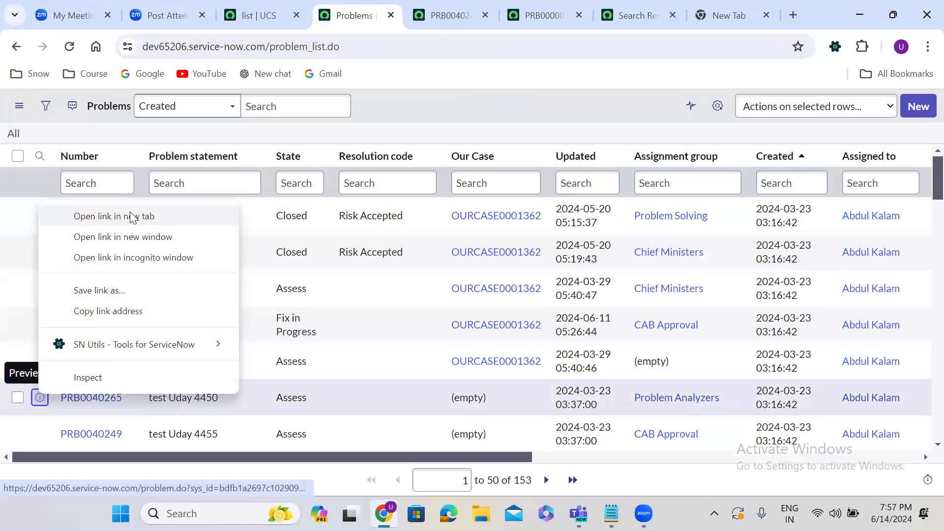
pyautogui.click(132, 215)
pyautogui.click(537, 10)
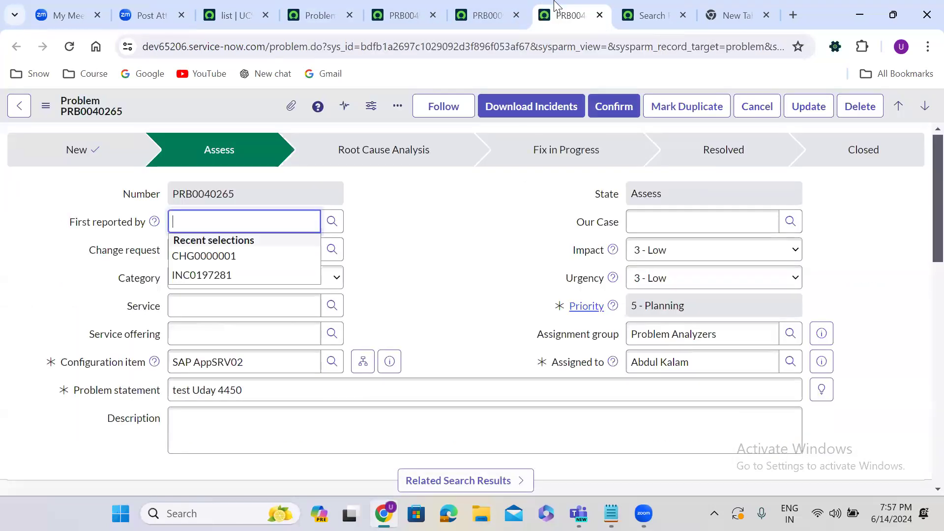
pyautogui.click(329, 10)
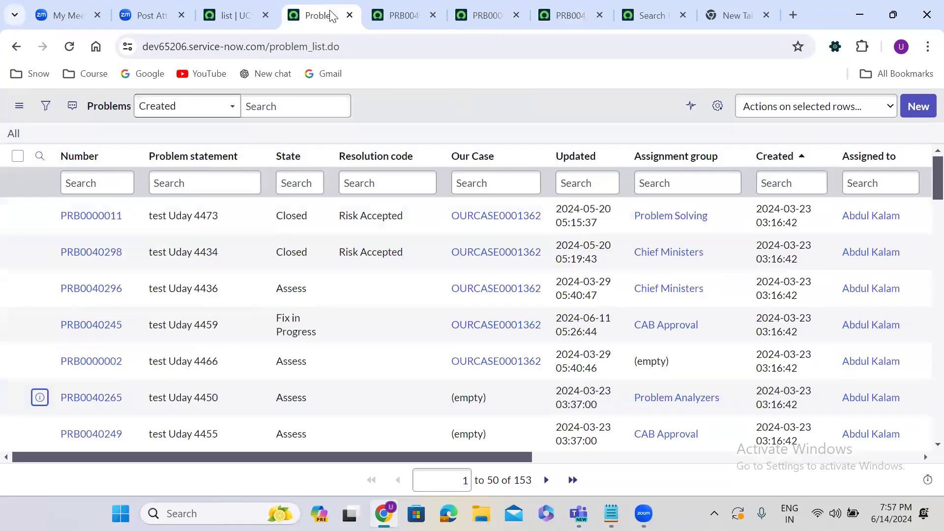
# Step: Open problem PRB0040252 in a new tab and start following it
pyautogui.scroll(-10, 921, 274)
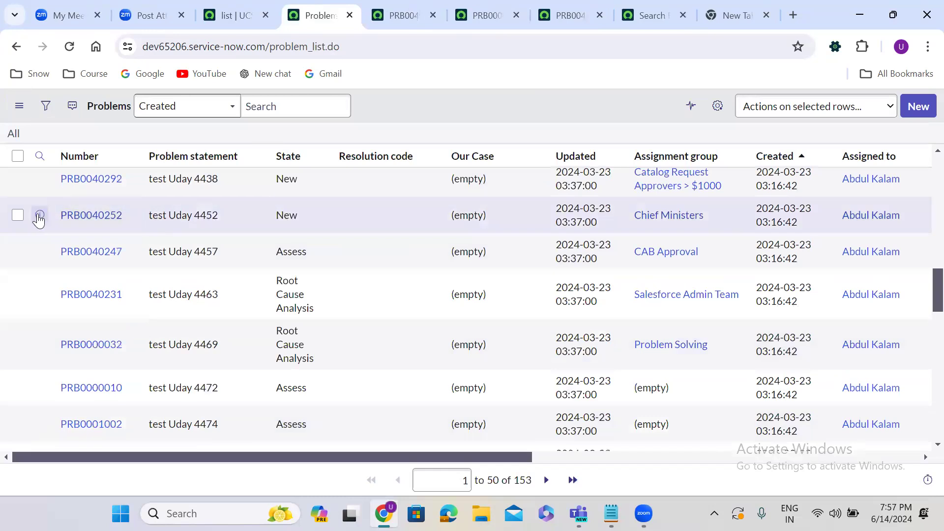
pyautogui.rightClick(40, 215)
pyautogui.click(99, 229)
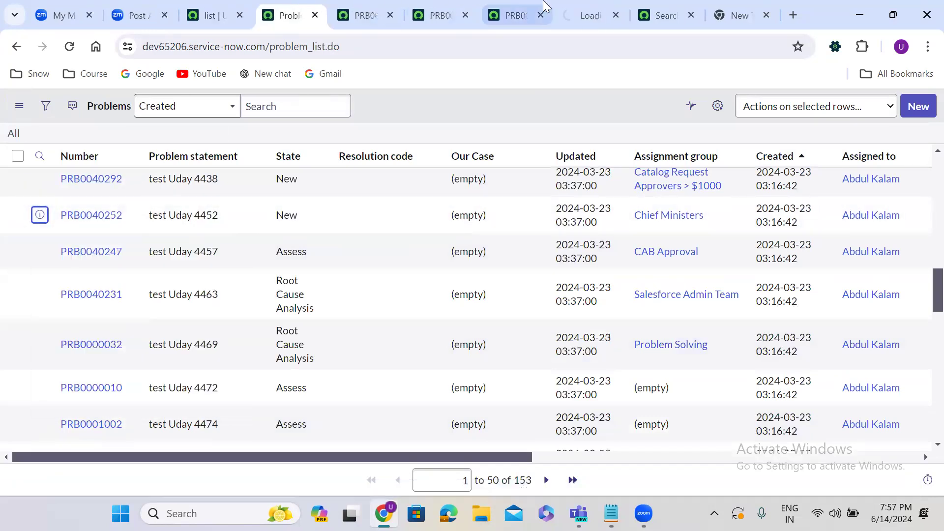
pyautogui.click(571, 9)
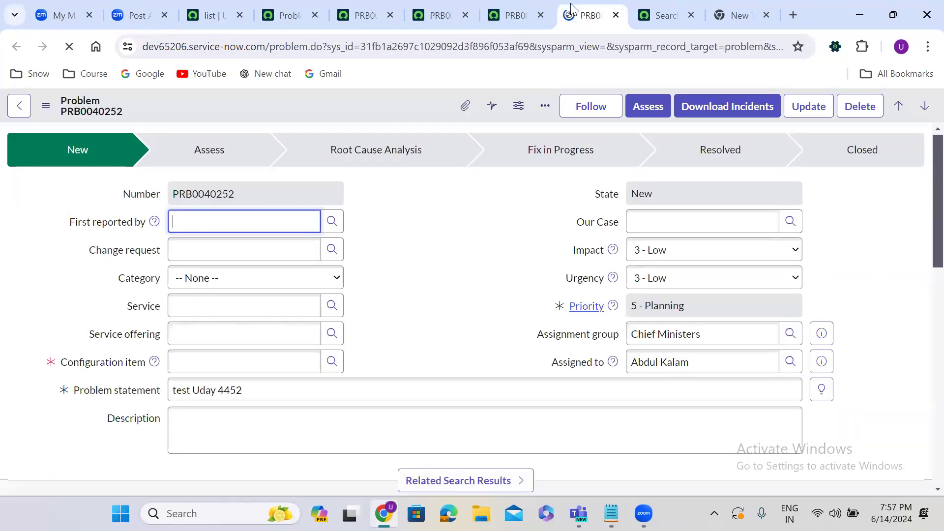
pyautogui.click(598, 116)
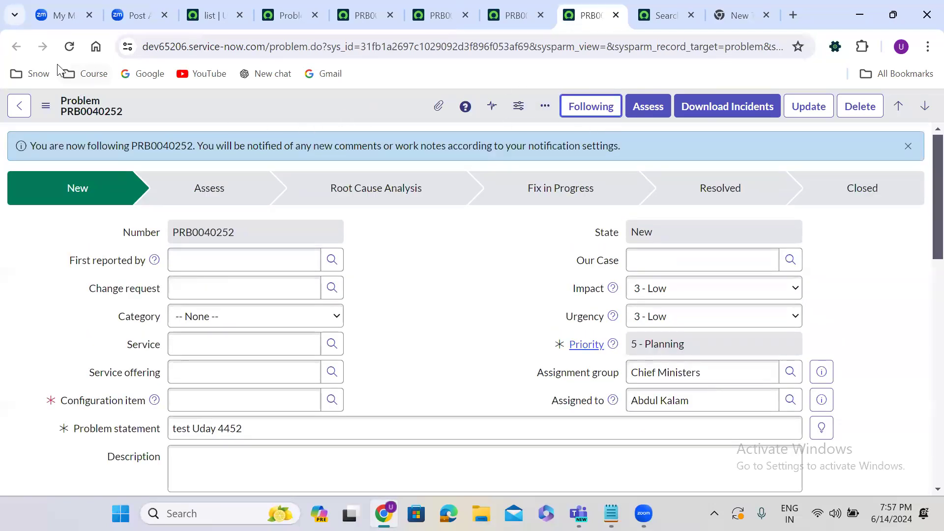
pyautogui.click(66, 47)
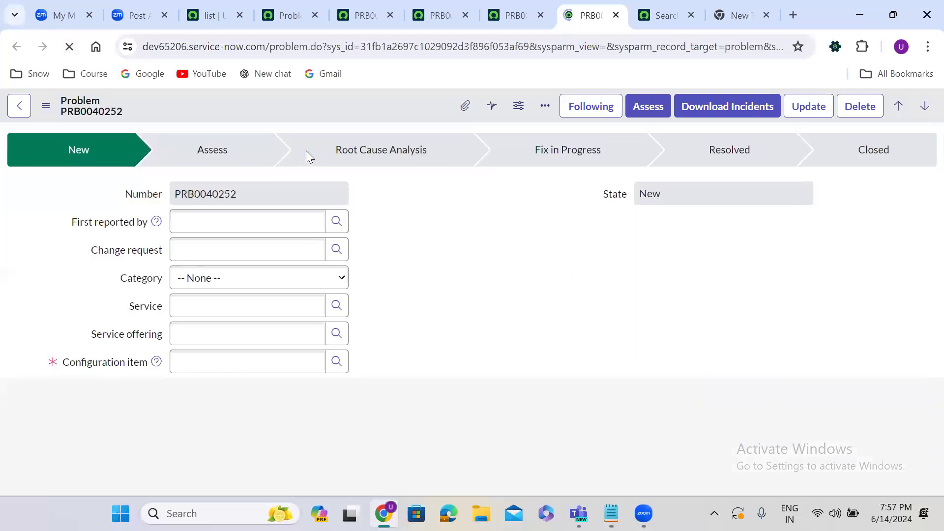
pyautogui.rightClick(341, 102)
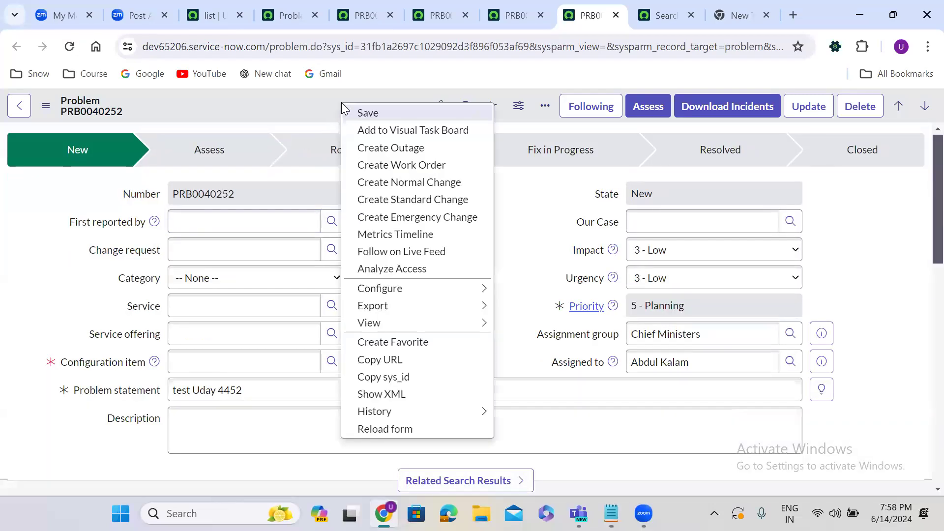
pyautogui.click(301, 104)
# Step: Open problem PRB0000032 in a new tab, then go back to the workspace list page
pyautogui.click(274, 7)
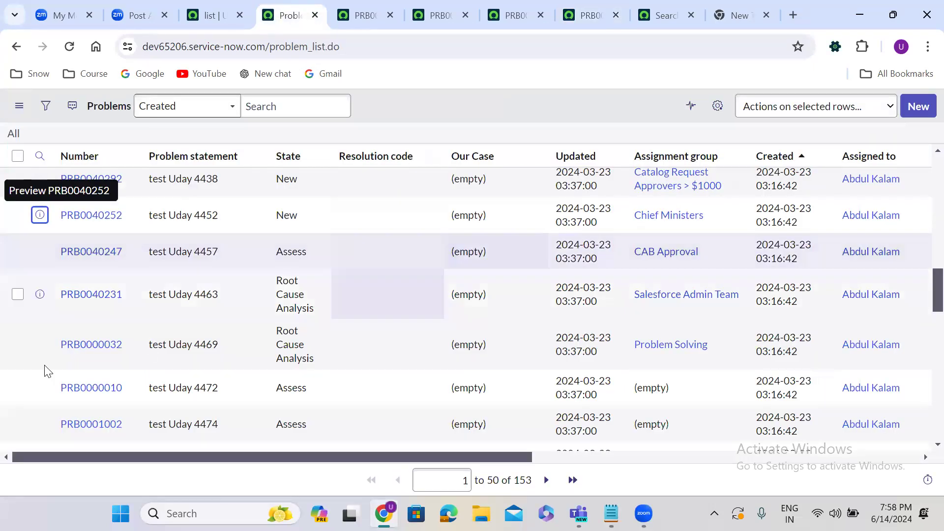
pyautogui.rightClick(40, 344)
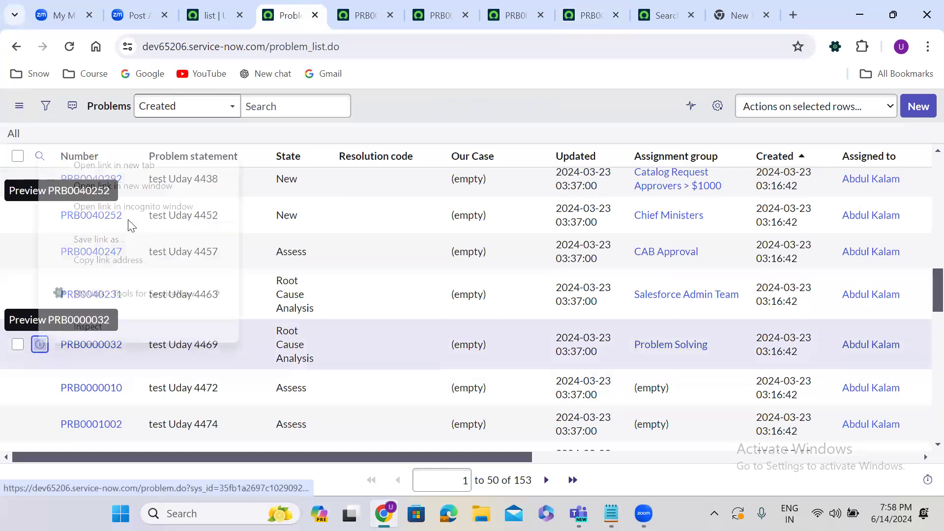
pyautogui.click(107, 164)
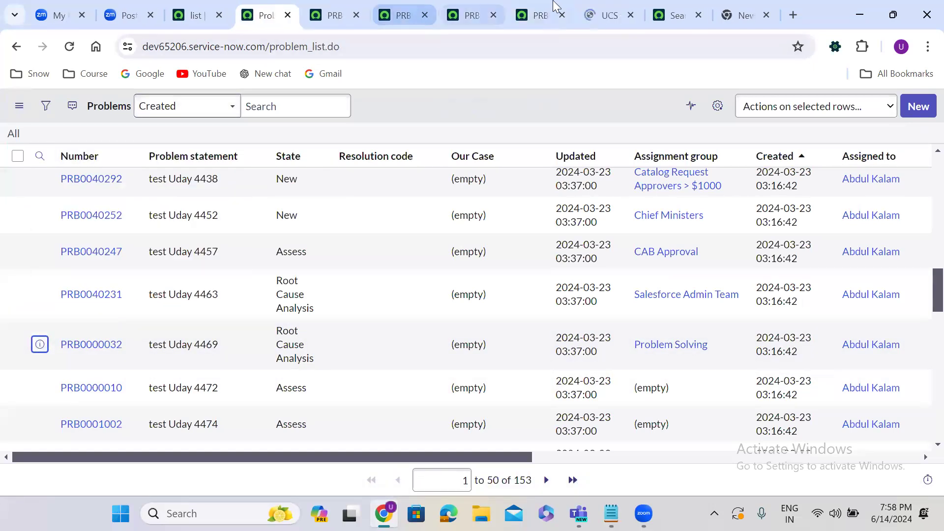
pyautogui.click(589, 7)
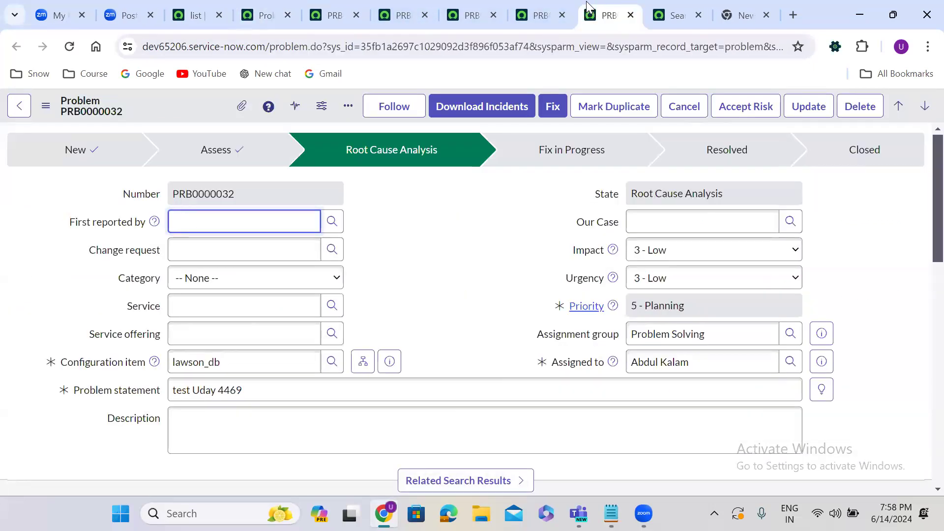
pyautogui.click(186, 9)
# Step: Open the classic incident list via 'incident.LIST', then return to the workspace list tab
pyautogui.click(91, 108)
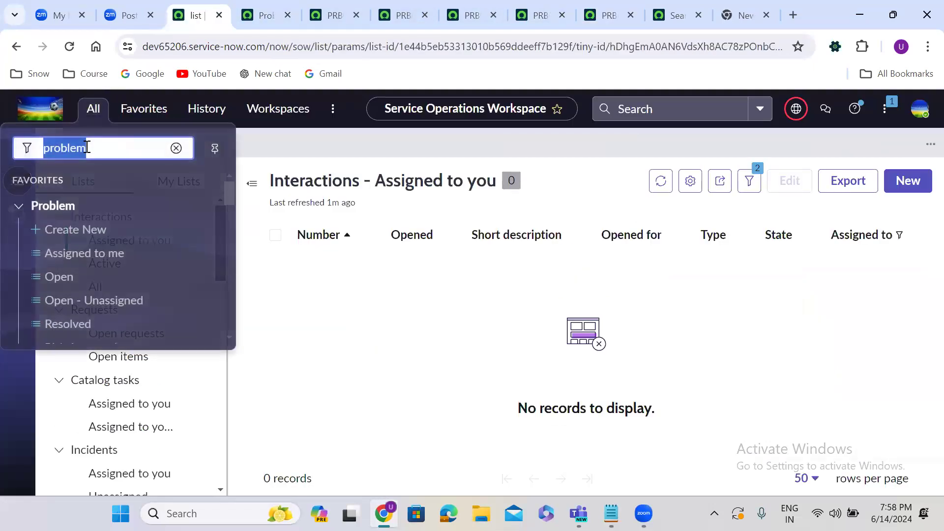
pyautogui.write('in')
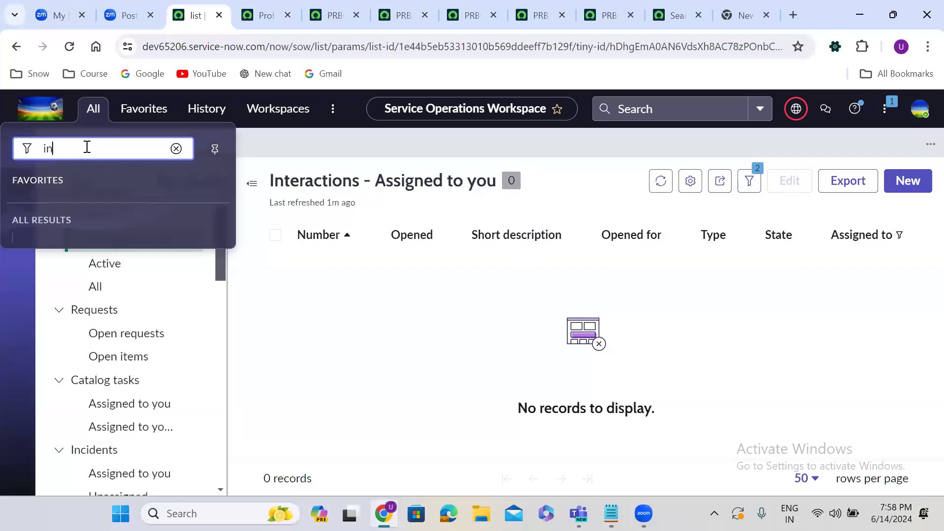
pyautogui.write('cident')
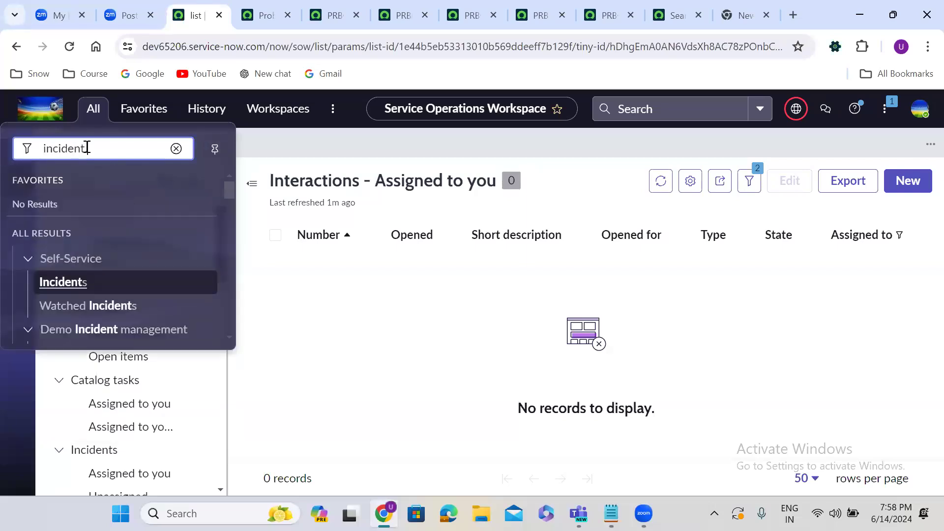
pyautogui.write('.LIST')
pyautogui.press('Return')
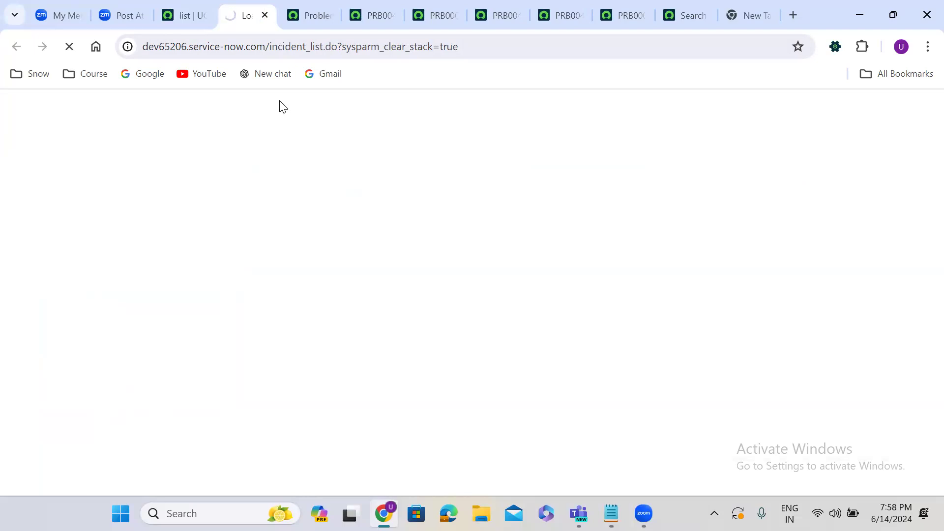
pyautogui.click(184, 7)
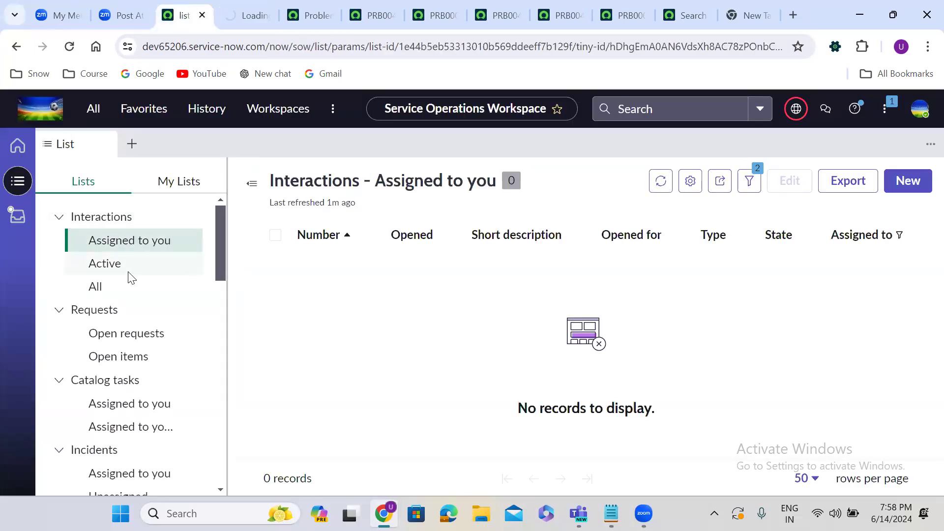
# Step: Open requested item RITM0010290 from Requests > Open items, then show Incidents > Open
pyautogui.click(135, 355)
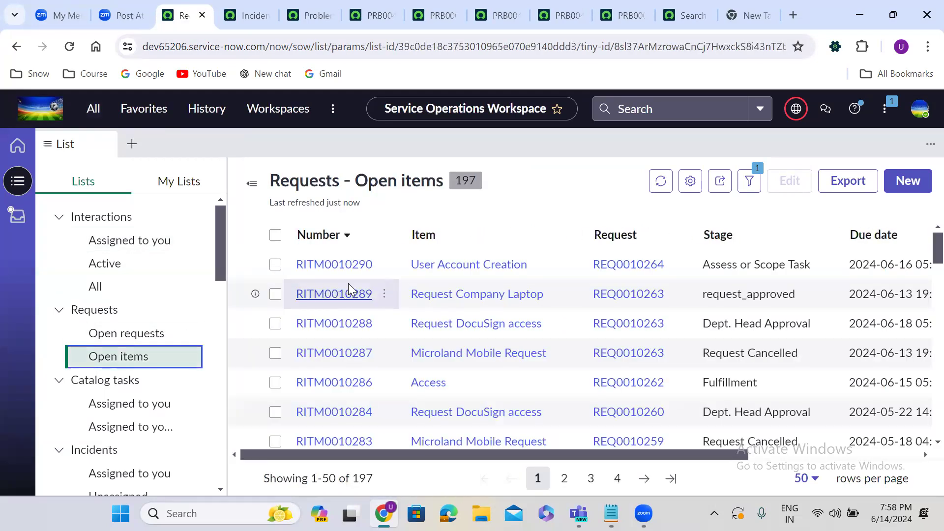
pyautogui.click(341, 264)
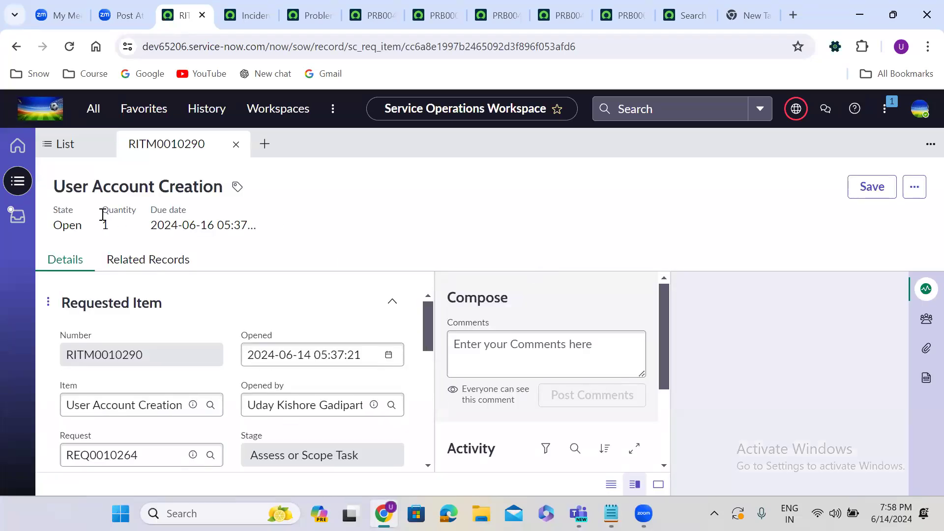
pyautogui.click(19, 183)
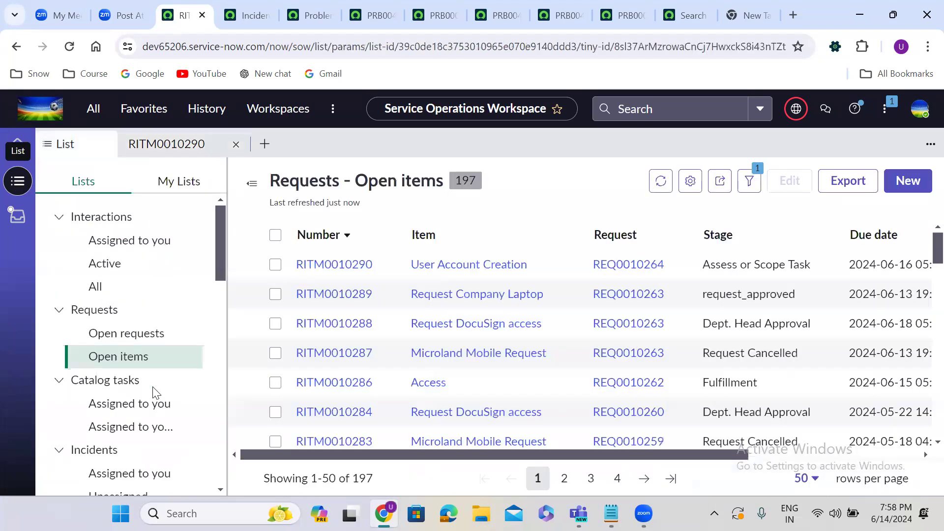
pyautogui.moveTo(219, 260); pyautogui.dragTo(220, 297)
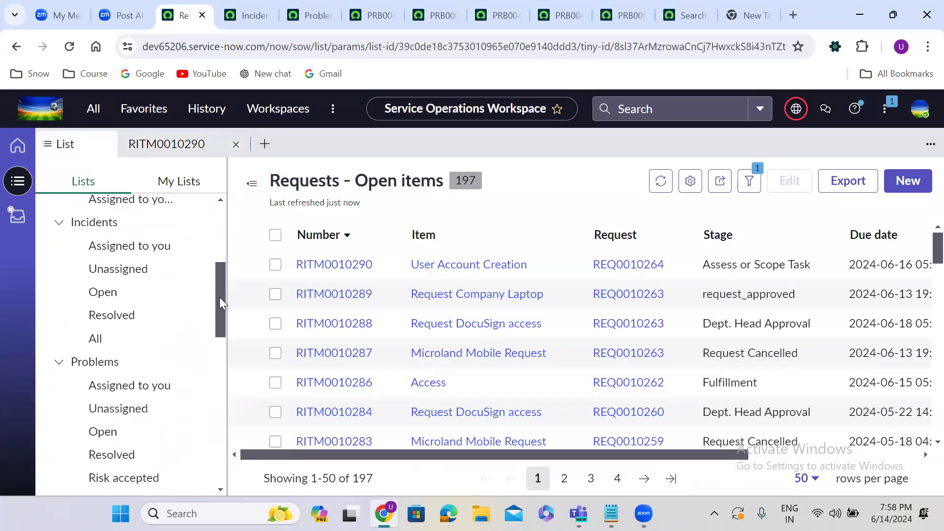
pyautogui.click(112, 294)
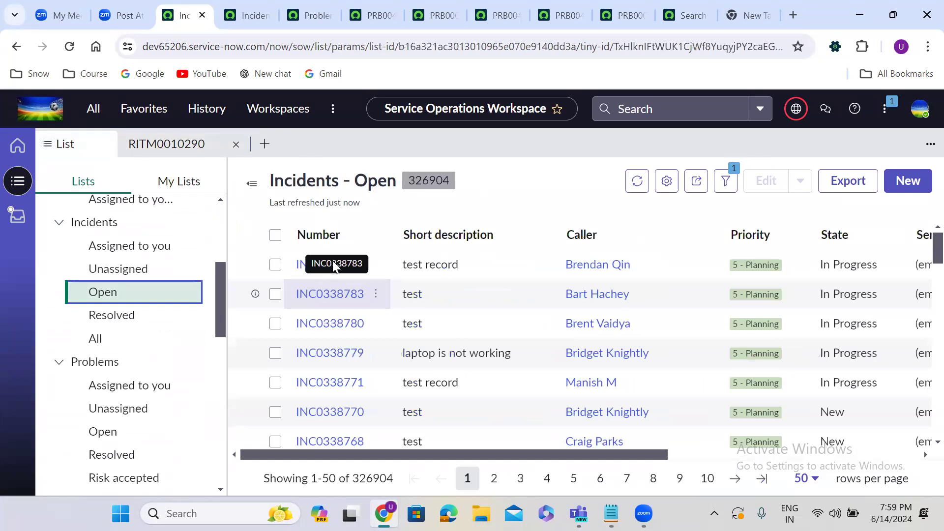
# Step: Open incident INC0338785, inspect its create-request and actions menus, then open INC0338770
pyautogui.click(329, 265)
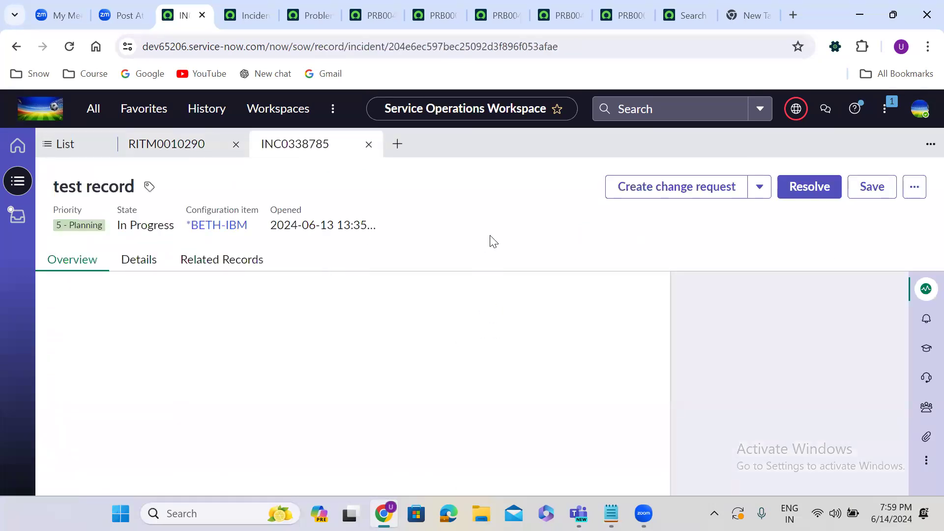
pyautogui.click(768, 193)
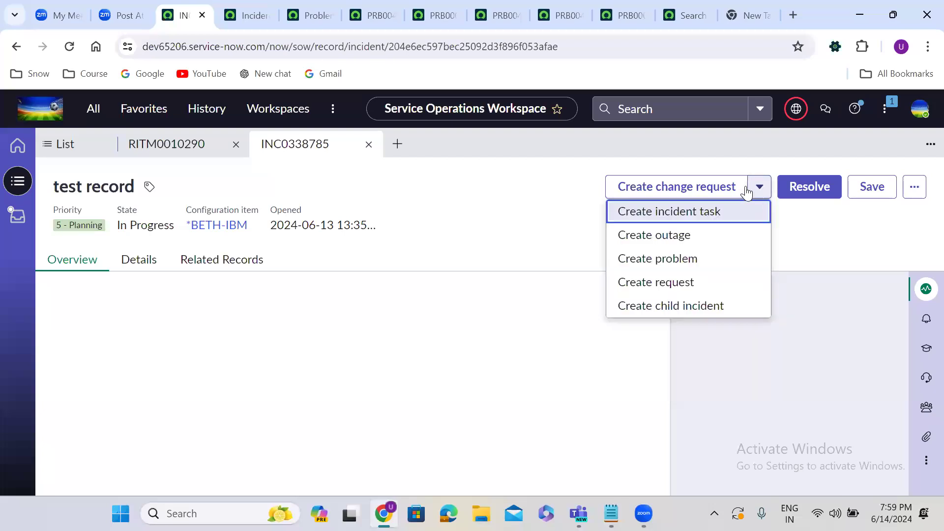
pyautogui.click(913, 188)
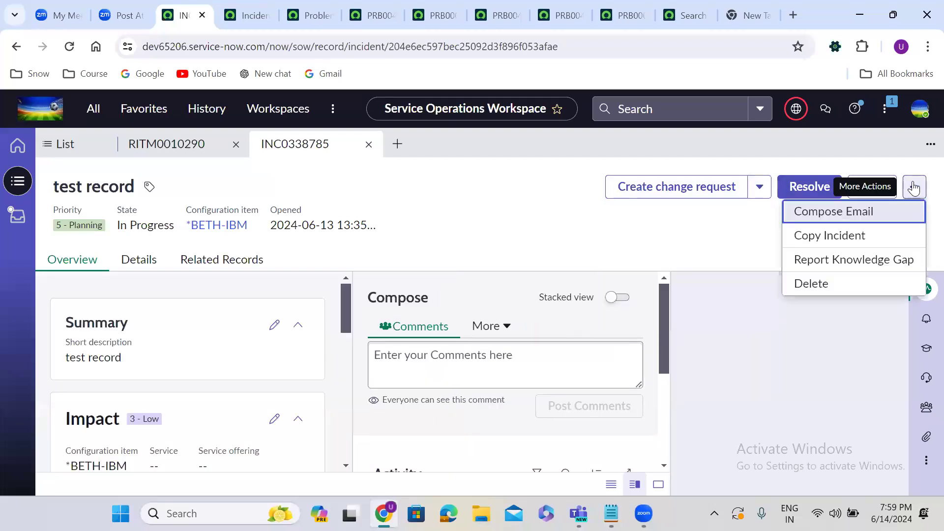
pyautogui.click(464, 213)
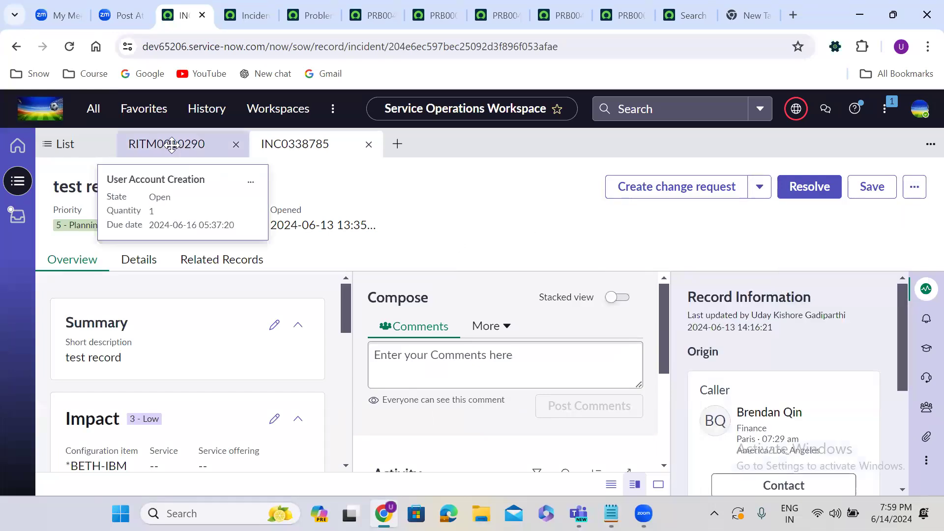
pyautogui.click(85, 153)
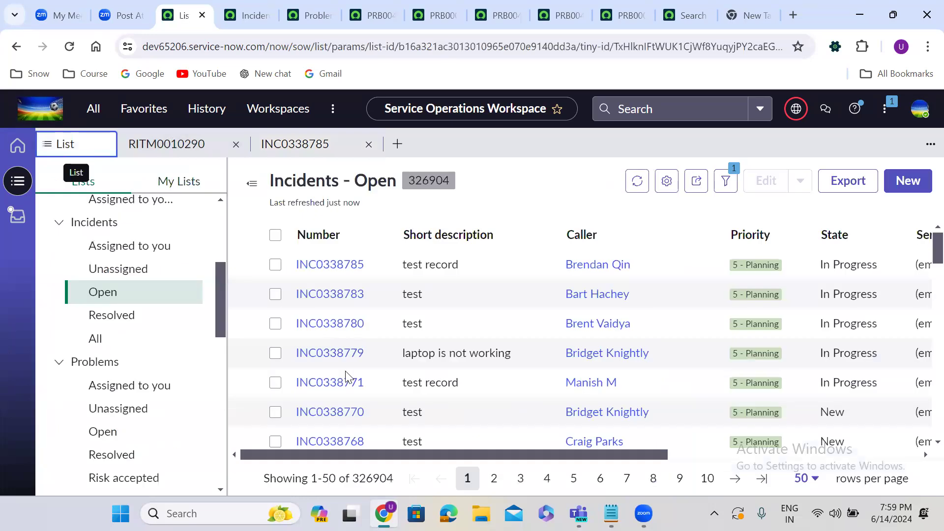
pyautogui.click(339, 412)
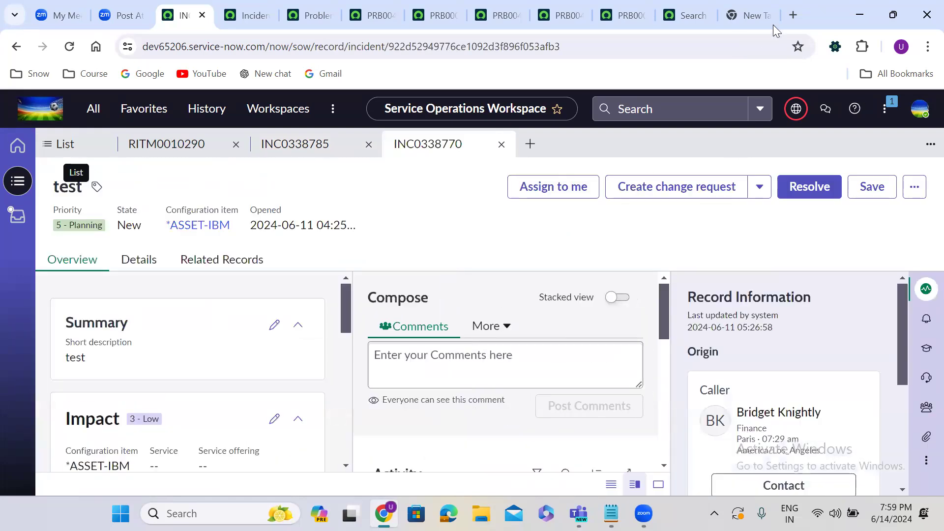
pyautogui.click(792, 13)
# Step: Google 'discuss button is not appearing on the form in servicenow' and open the ServiceNow article result in a new tab
pyautogui.write('di')
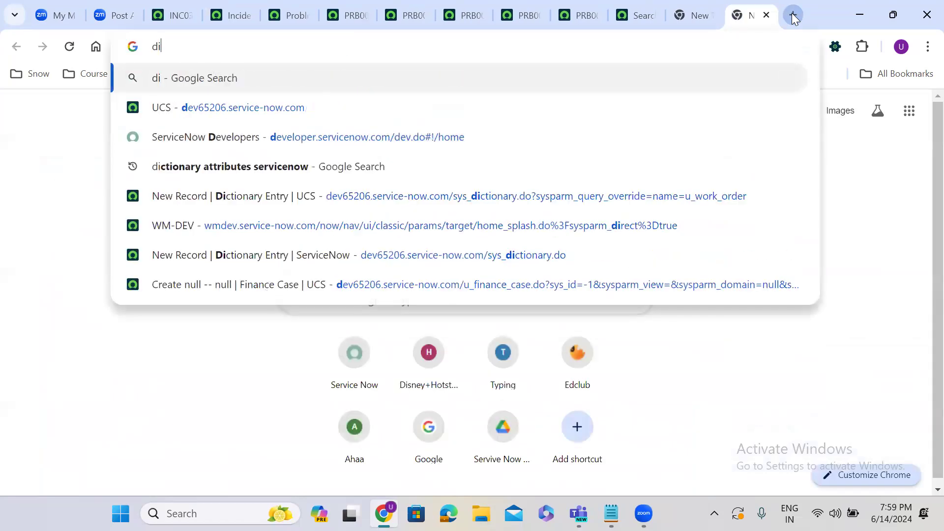
pyautogui.write('scussion')
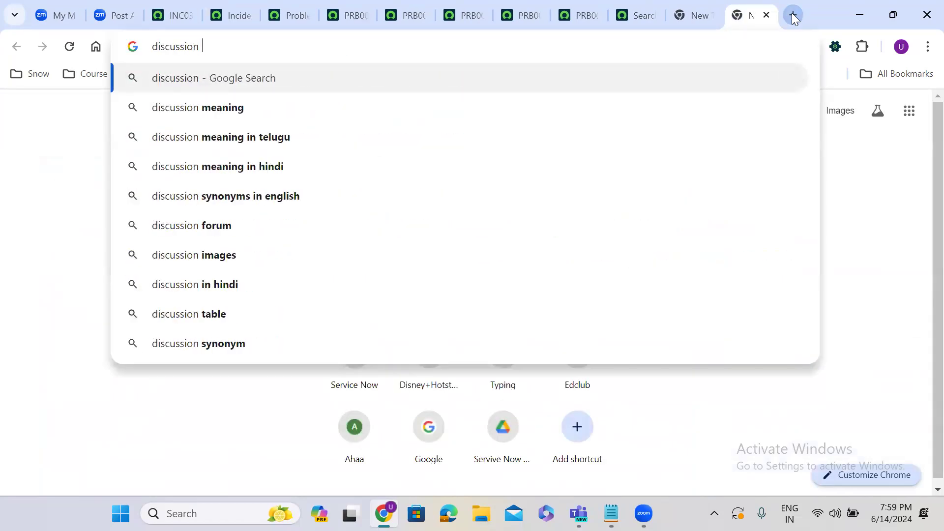
pyautogui.press('BackSpace')
pyautogui.press('BackSpace')
pyautogui.press('BackSpace')
pyautogui.press('BackSpace')
pyautogui.write('n')
pyautogui.press('BackSpace')
pyautogui.write('button')
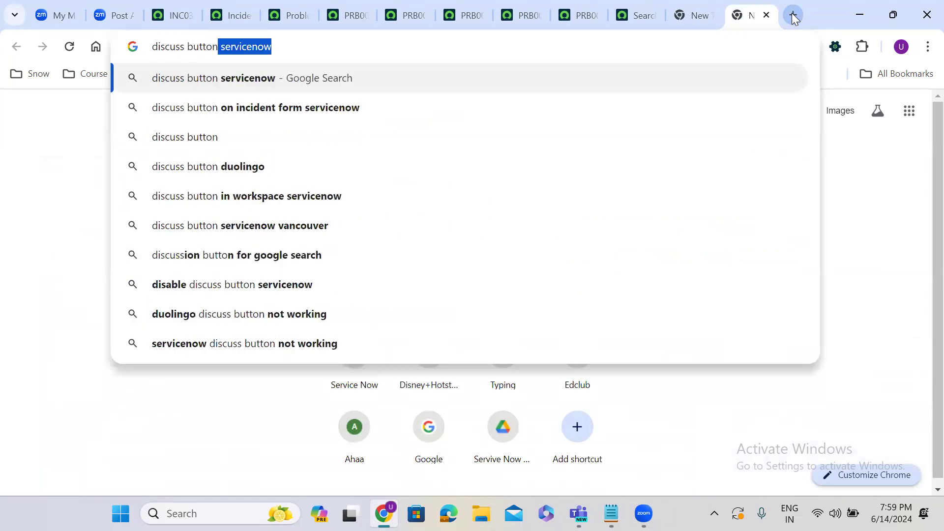
pyautogui.write(' is not a')
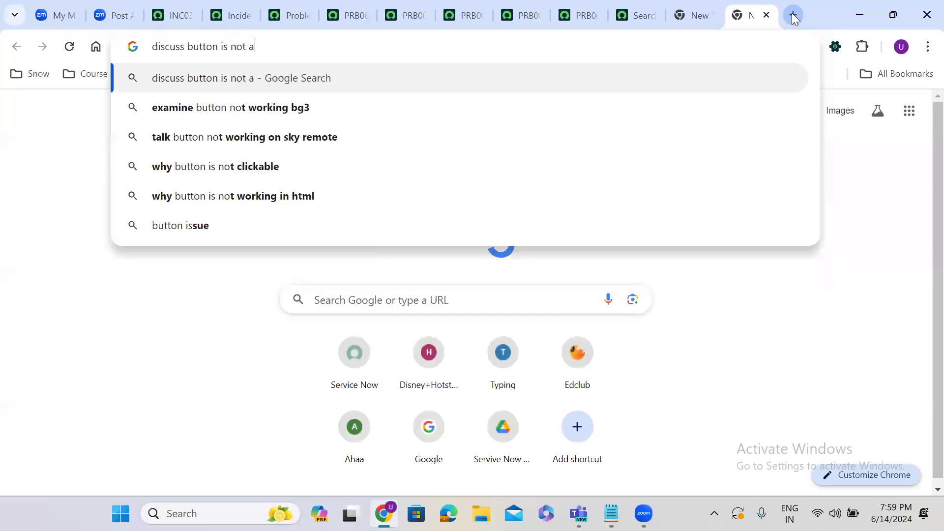
pyautogui.write('ppearing on the form in ser')
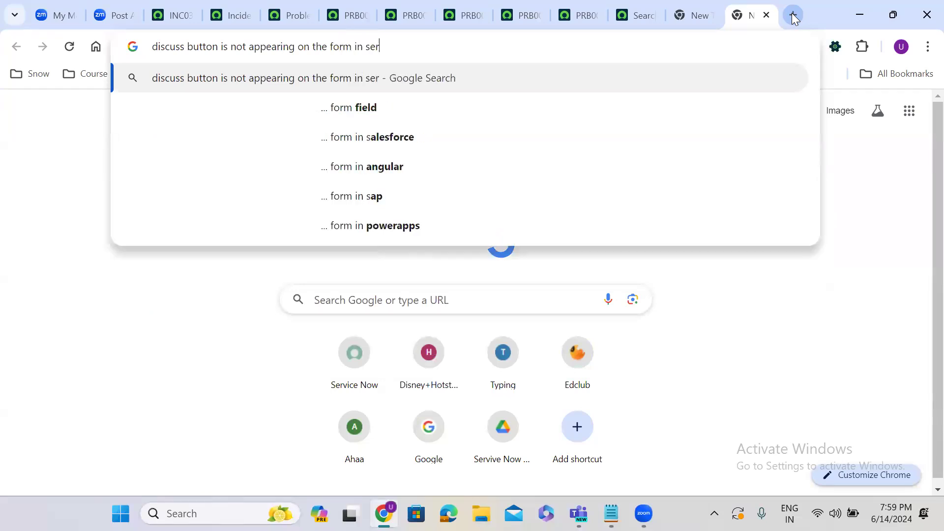
pyautogui.write('vicenow')
pyautogui.press('Return')
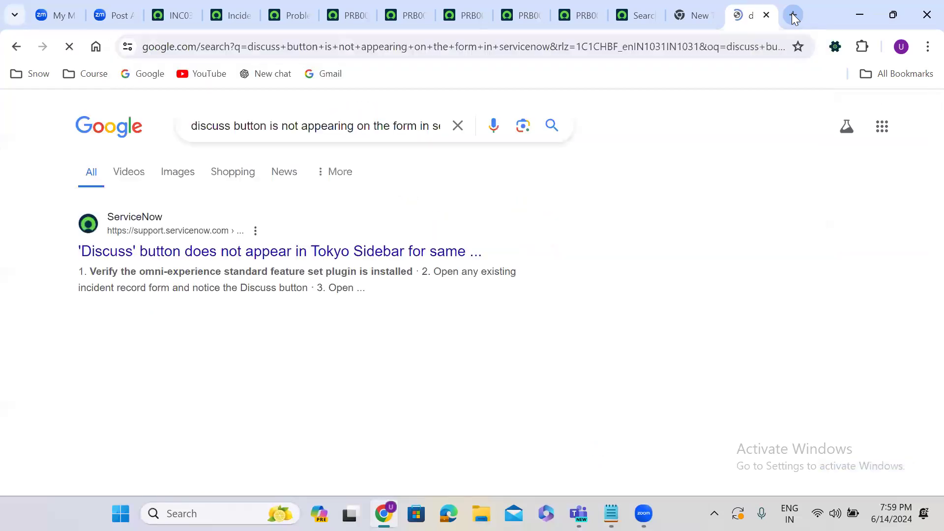
pyautogui.middleClick(278, 255)
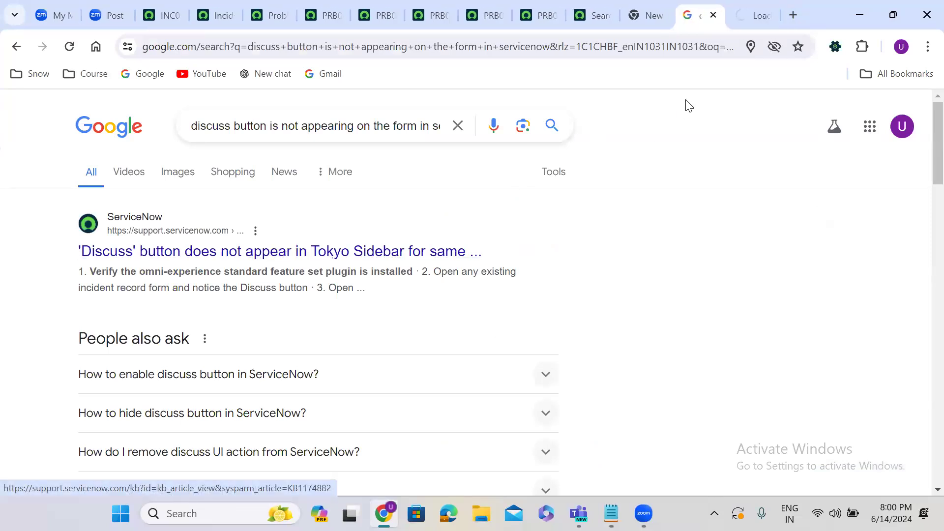
# Step: Scroll KB1174882 to its Workaround and highlight the advice to duplicate the Polaris window first
pyautogui.click(741, 9)
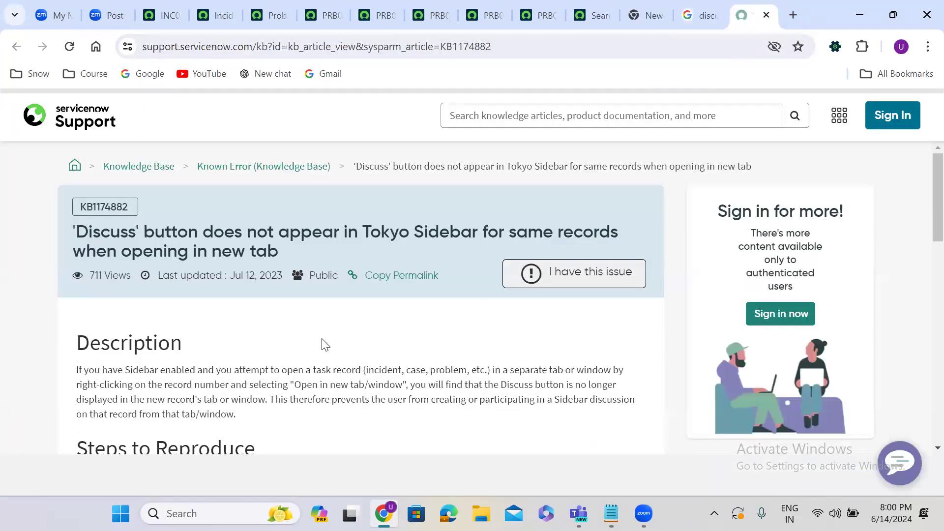
pyautogui.scroll(-1, 319, 339)
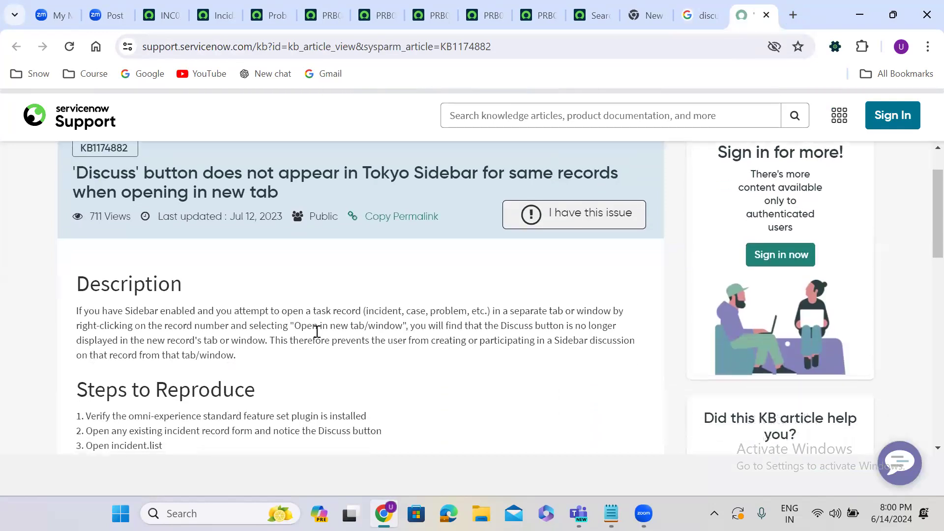
pyautogui.scroll(-2, 317, 332)
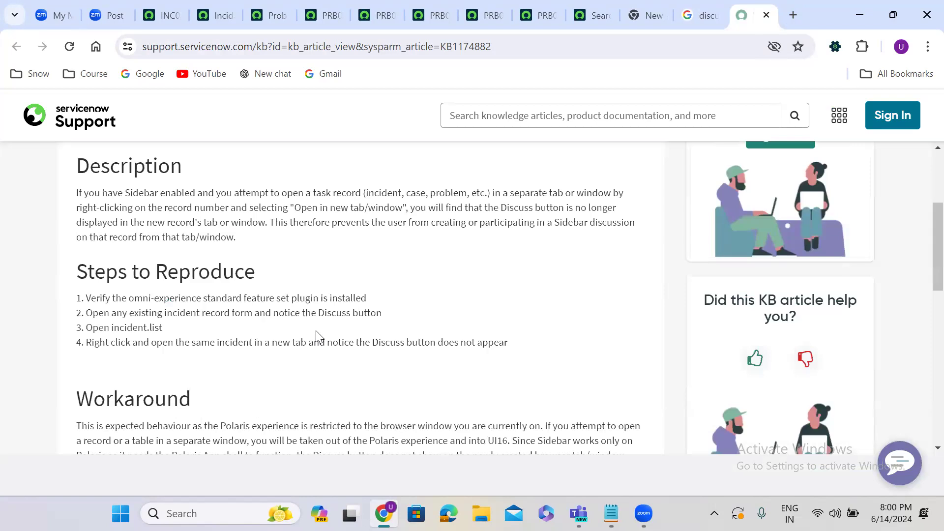
pyautogui.scroll(-1, 318, 337)
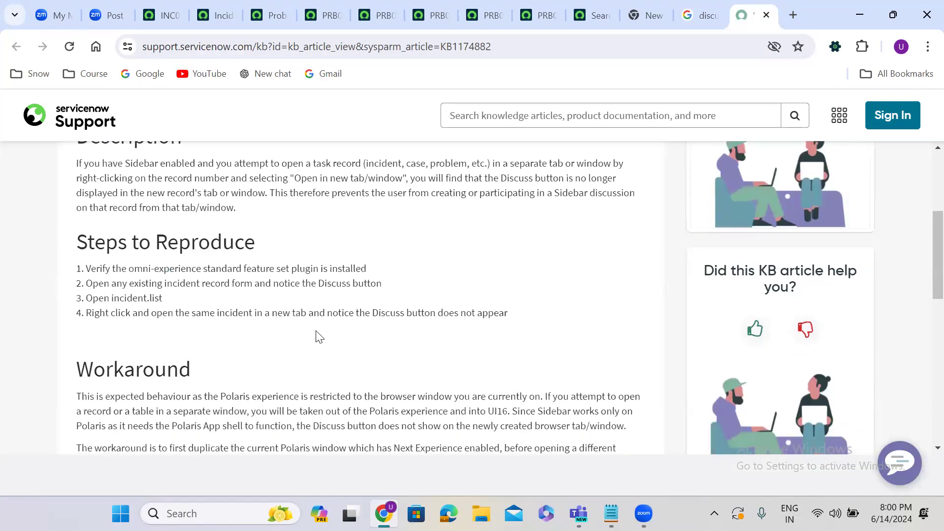
pyautogui.scroll(-4, 318, 337)
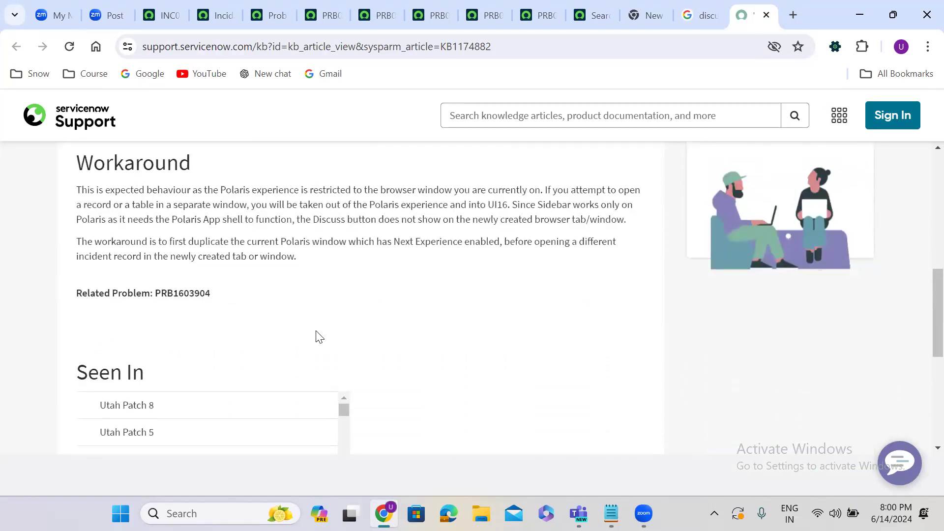
pyautogui.scroll(1, 318, 337)
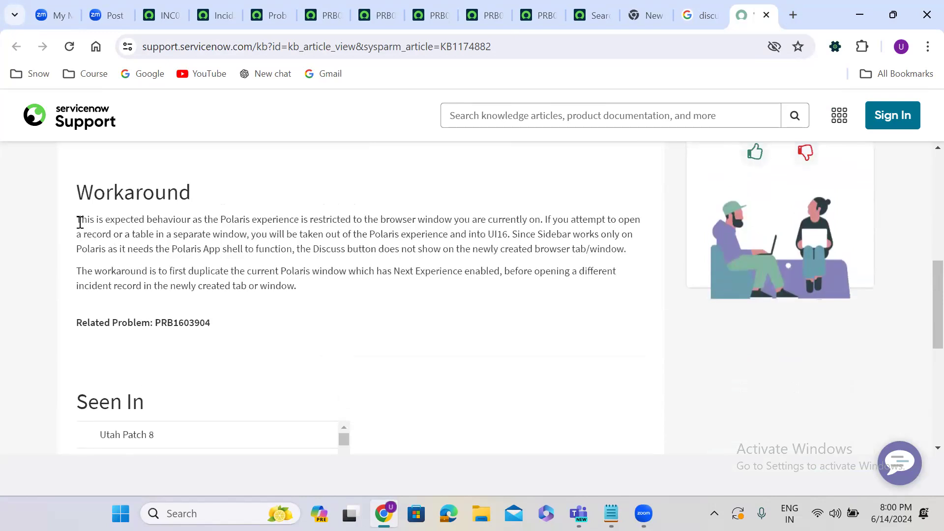
pyautogui.moveTo(77, 222); pyautogui.dragTo(280, 247)
pyautogui.click(546, 220)
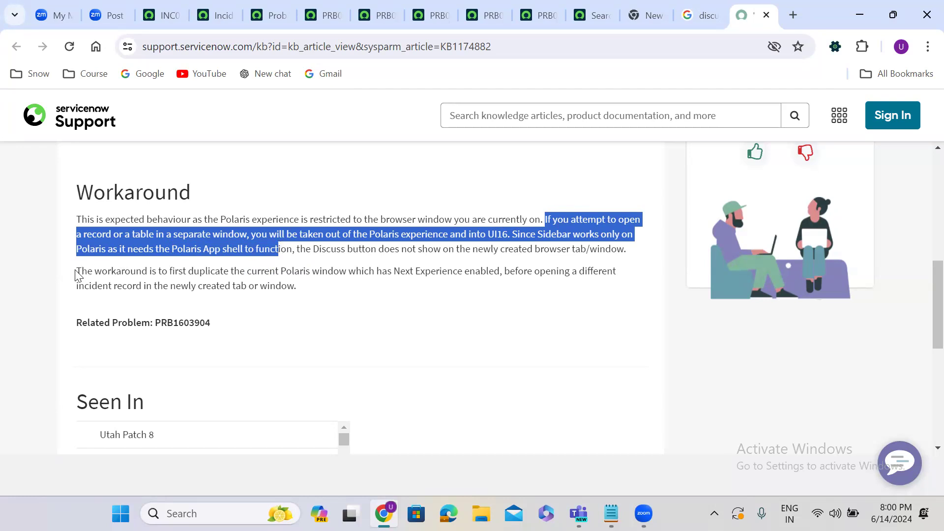
pyautogui.moveTo(76, 271); pyautogui.dragTo(615, 287)
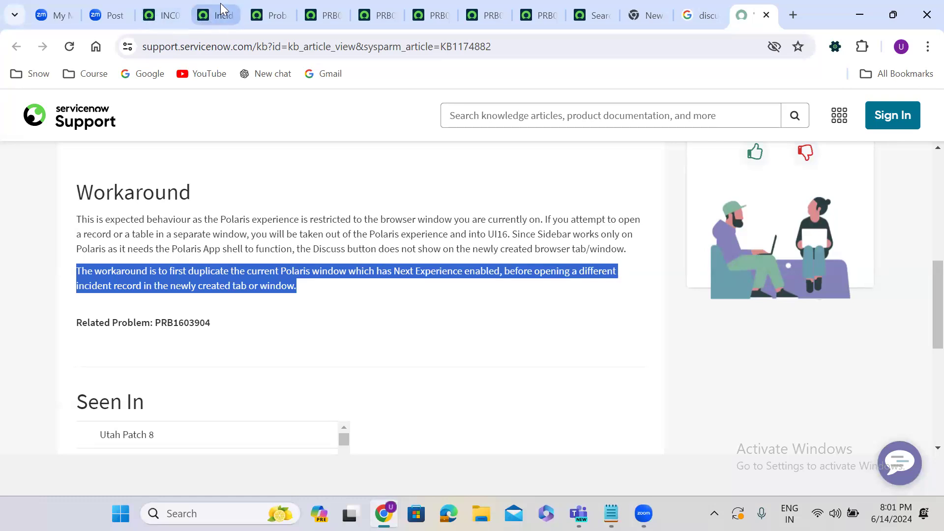
# Step: Duplicate the browser tab holding the INC0338770 workspace and switch to the new copy
pyautogui.click(221, 7)
pyautogui.click(175, 6)
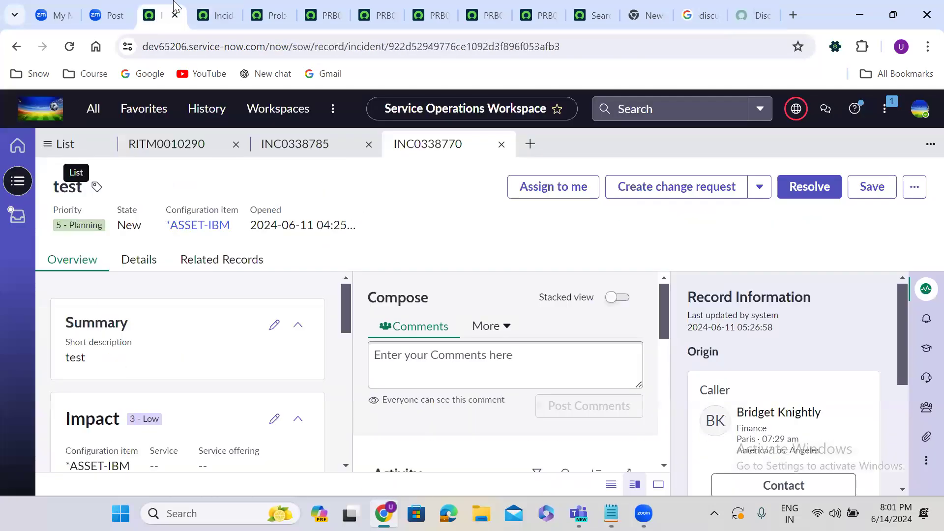
pyautogui.rightClick(173, 6)
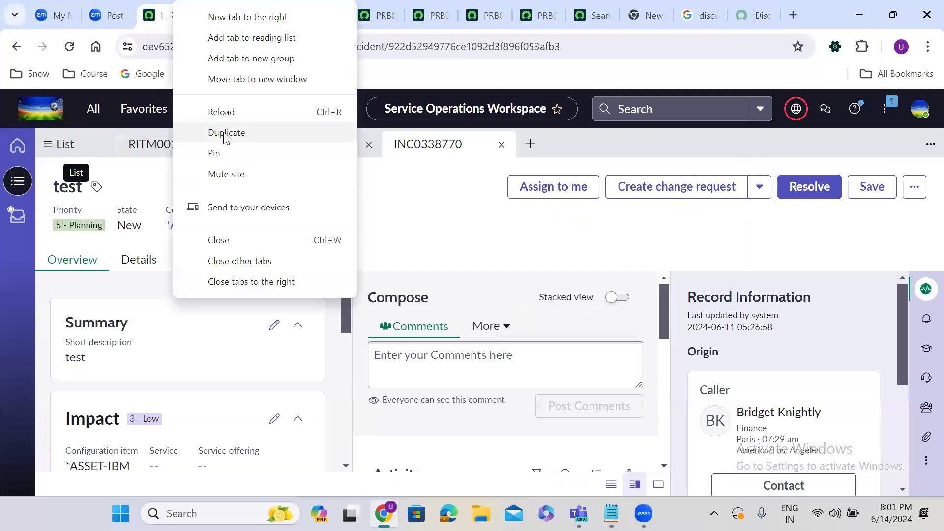
pyautogui.click(224, 136)
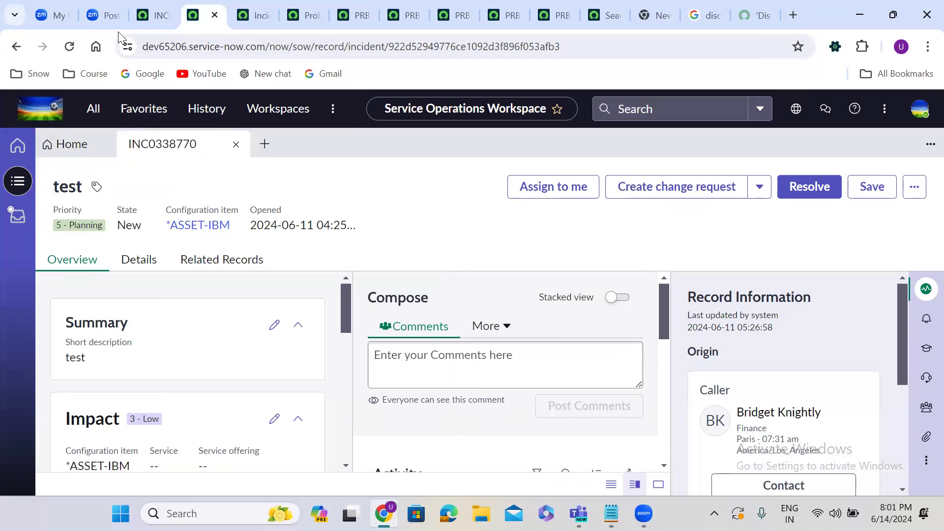
pyautogui.click(154, 15)
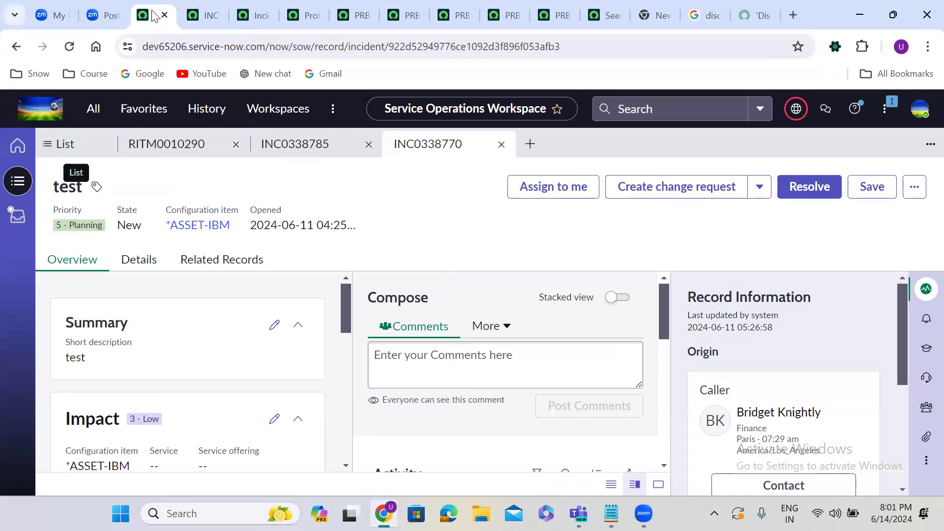
pyautogui.click(196, 14)
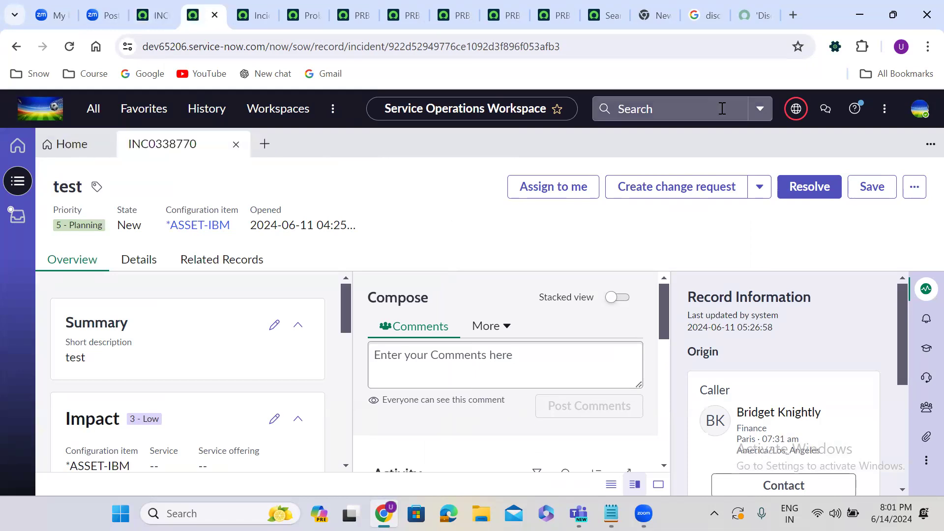
# Step: From the Sidebar discussions list, open the PRB0040245 discussion and open its problem record
pyautogui.click(825, 119)
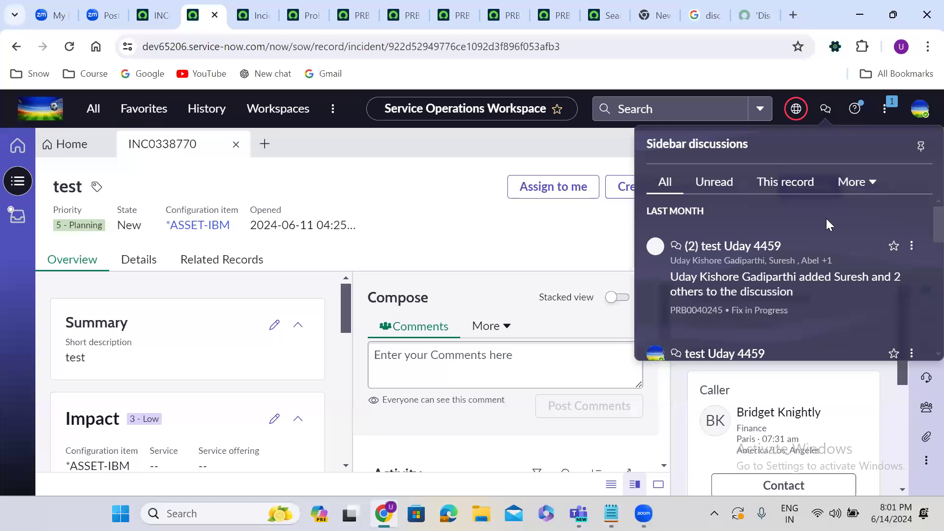
pyautogui.click(765, 272)
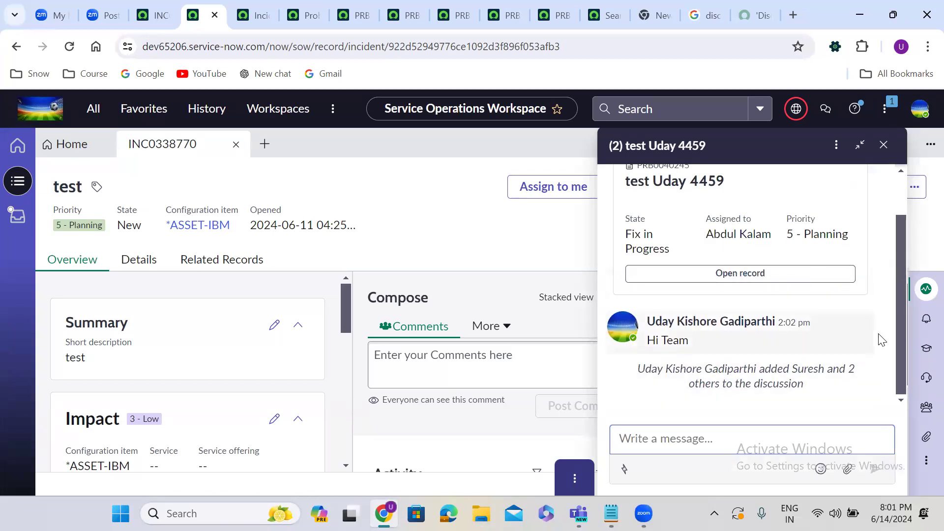
pyautogui.moveTo(899, 353); pyautogui.dragTo(900, 276)
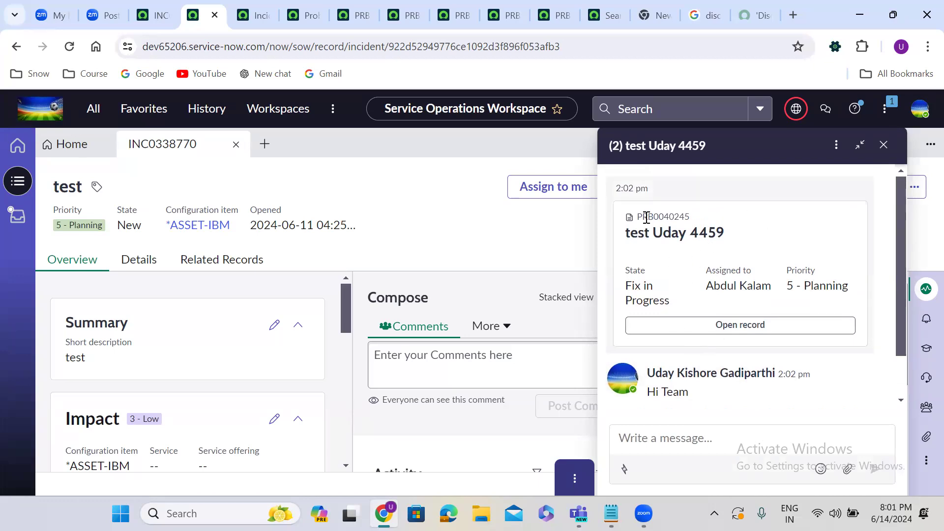
pyautogui.click(734, 327)
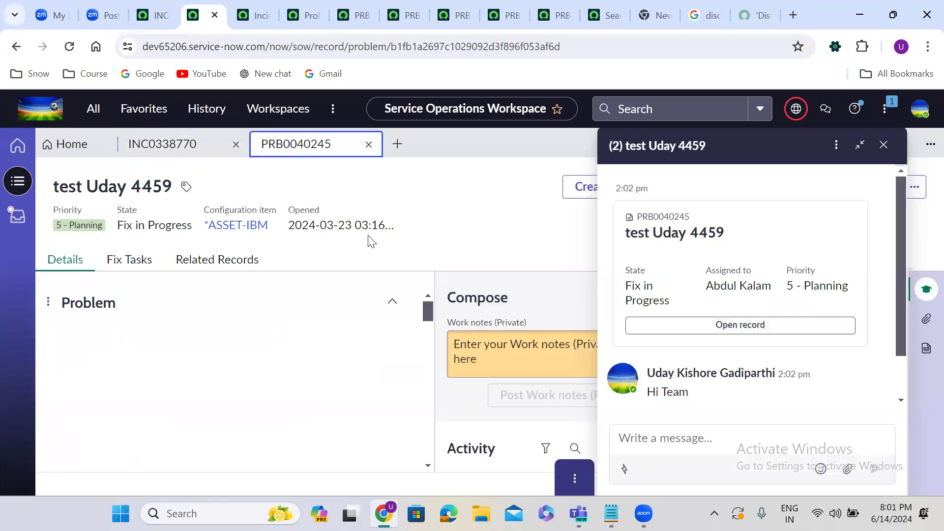
# Step: Reopen the 'test Uday 4459' discussion from the header and post a 'Hi' message
pyautogui.click(882, 145)
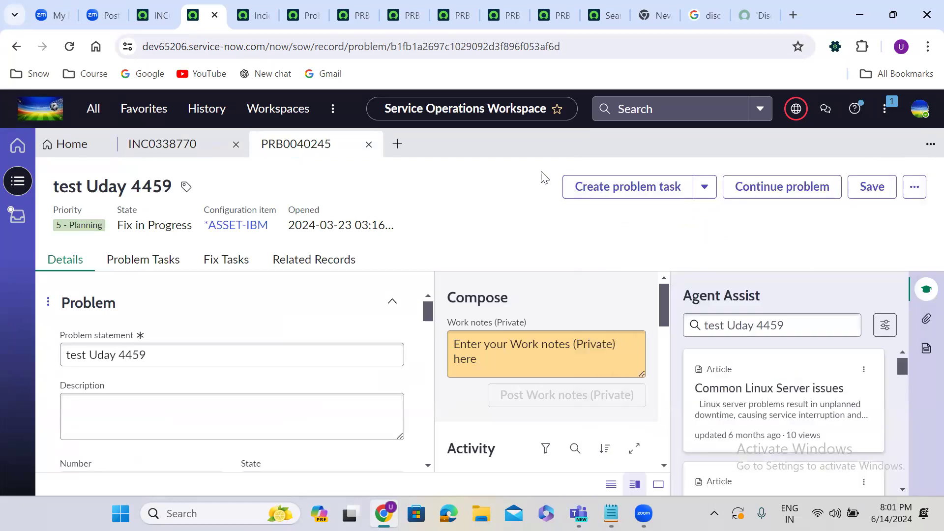
pyautogui.click(883, 109)
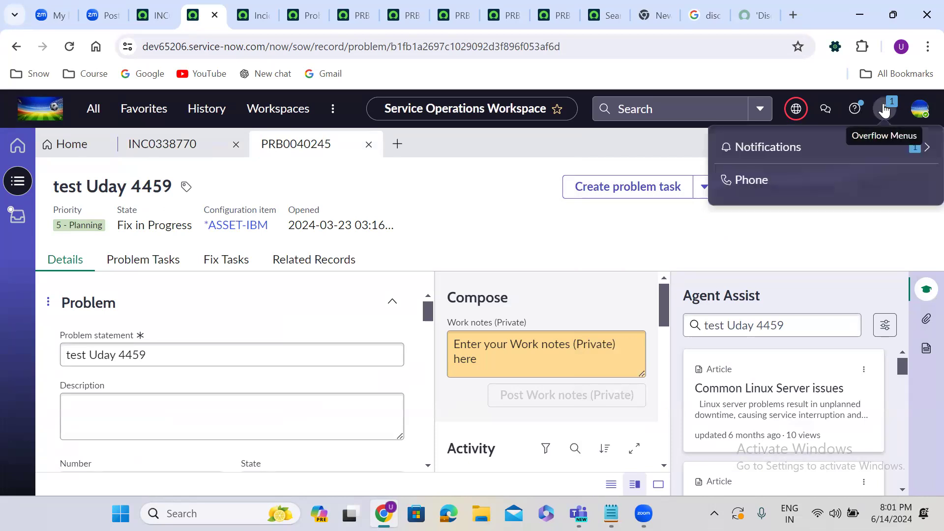
pyautogui.click(826, 110)
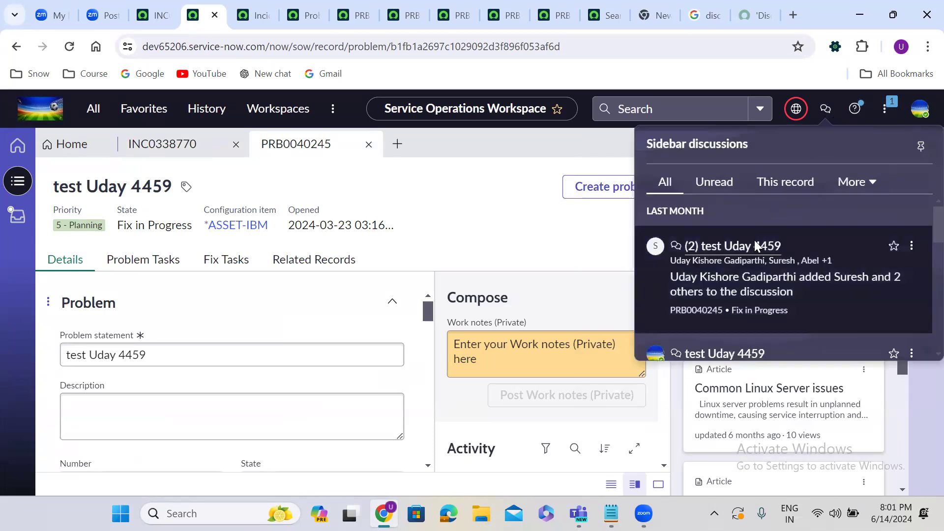
pyautogui.click(756, 244)
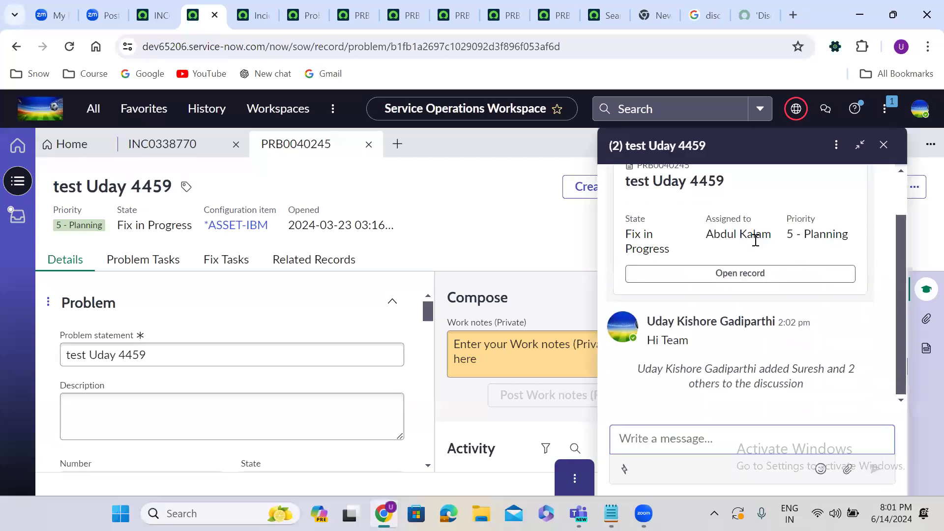
pyautogui.moveTo(641, 371); pyautogui.dragTo(848, 384)
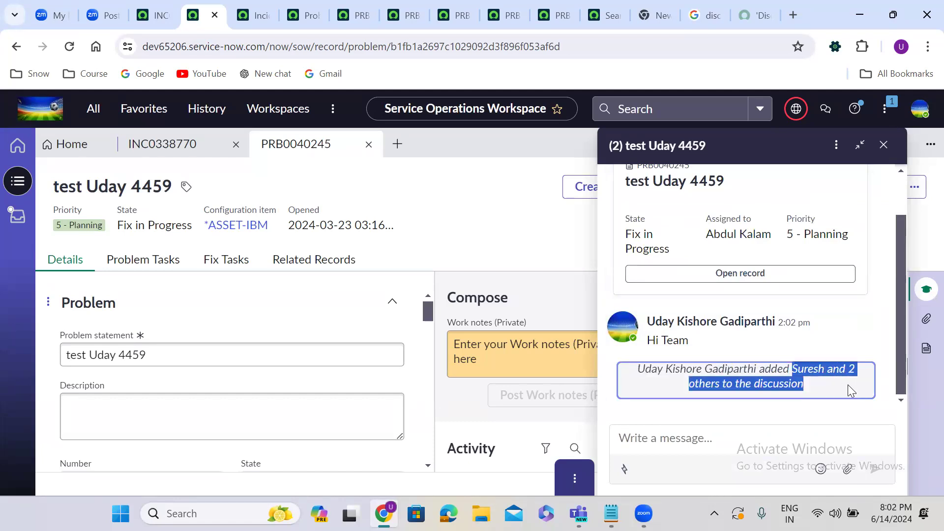
pyautogui.click(702, 426)
pyautogui.write('Hoi')
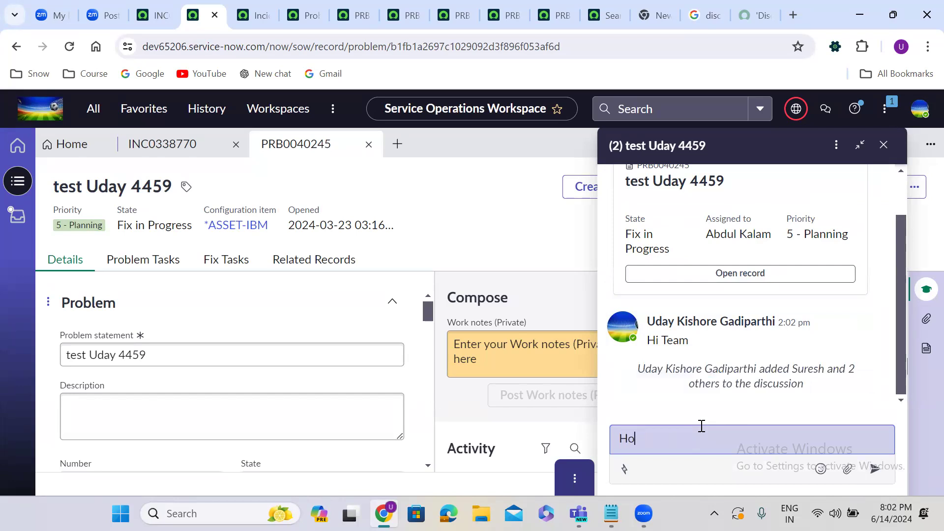
pyautogui.press('Return')
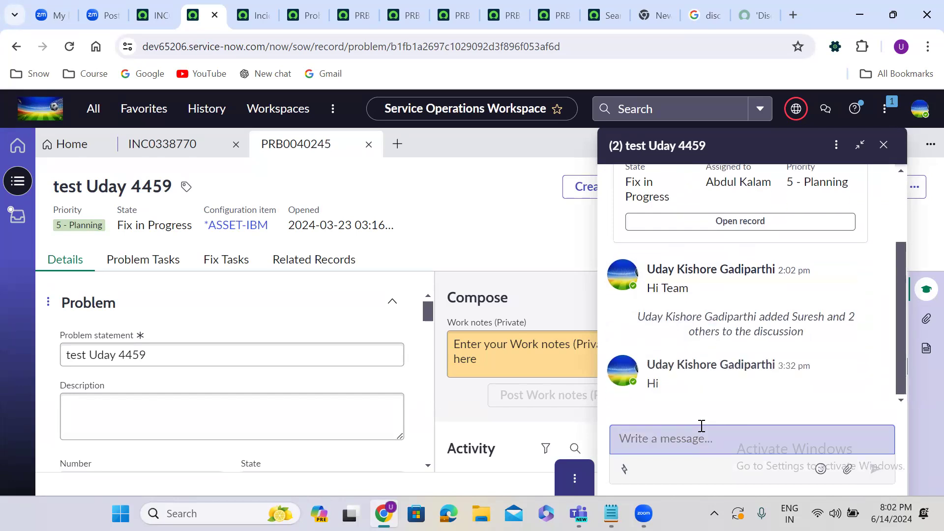
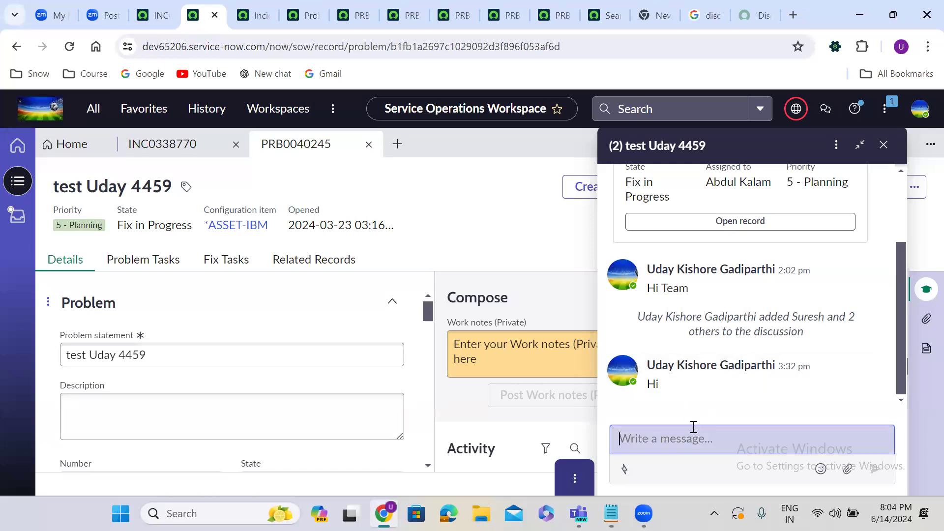
# Step: Close the chat, cycle the discussion filters Unread, This record, Favorites and All, then open Help
pyautogui.click(884, 148)
pyautogui.click(826, 109)
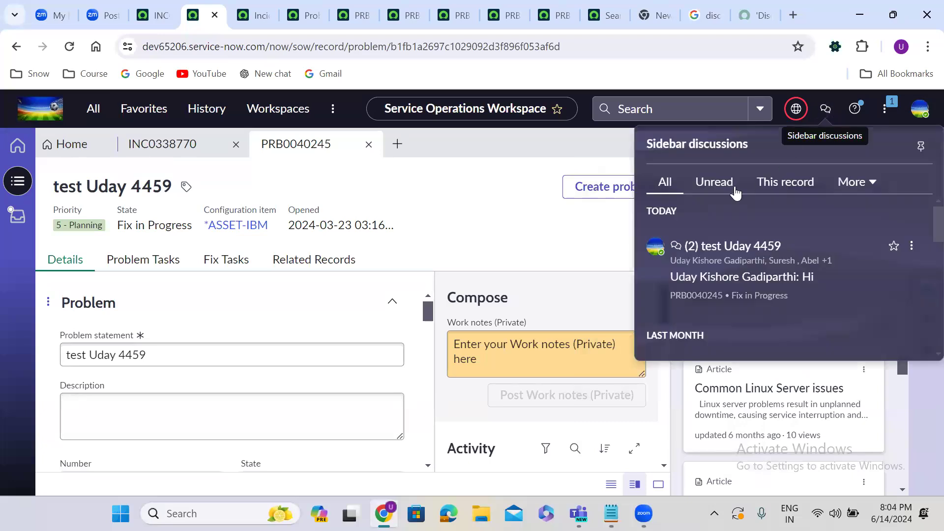
pyautogui.click(734, 191)
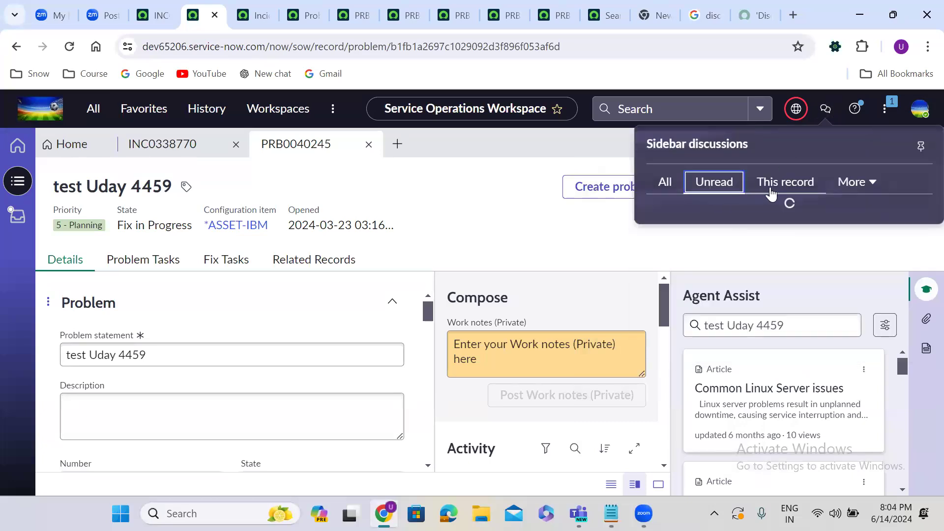
pyautogui.click(771, 193)
pyautogui.click(837, 189)
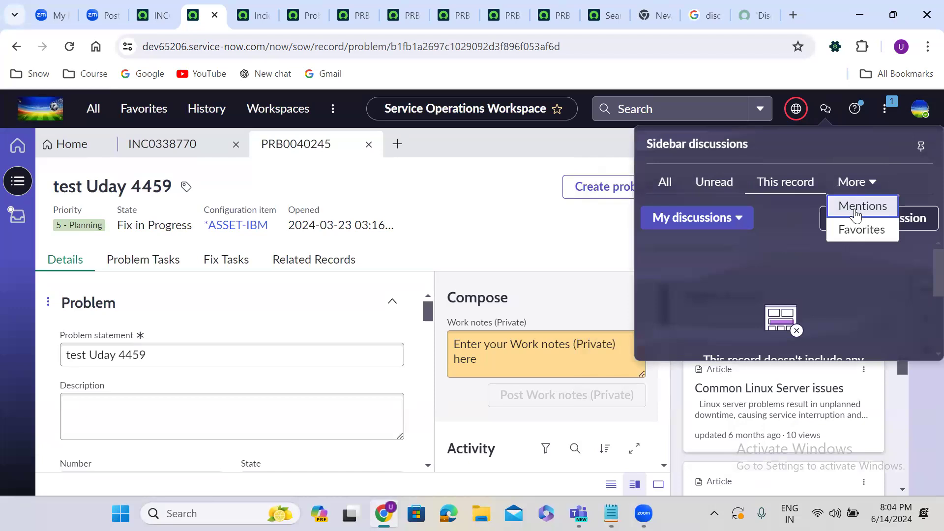
pyautogui.click(862, 231)
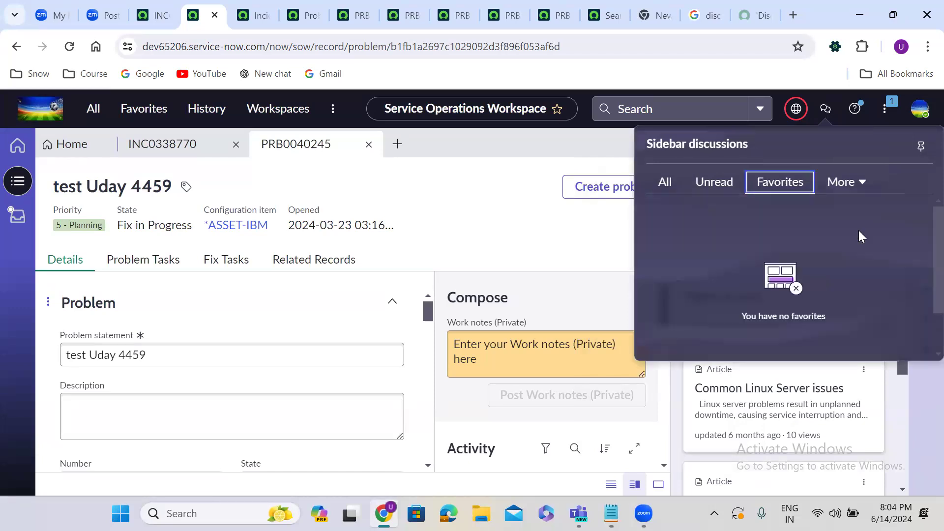
pyautogui.click(706, 190)
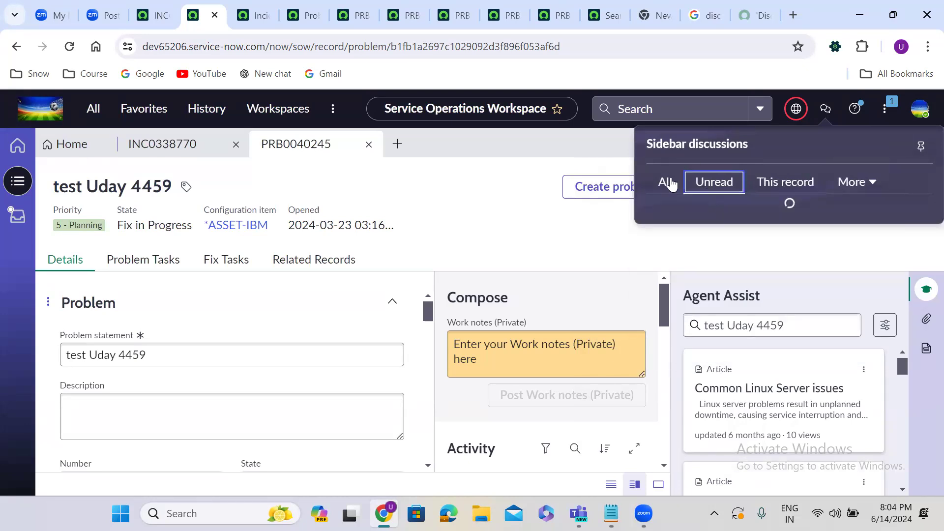
pyautogui.click(666, 182)
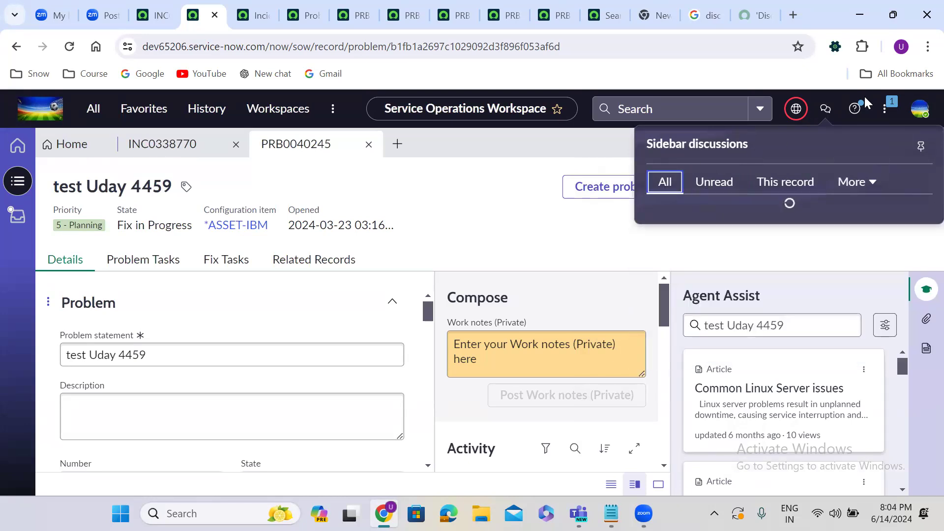
pyautogui.click(856, 110)
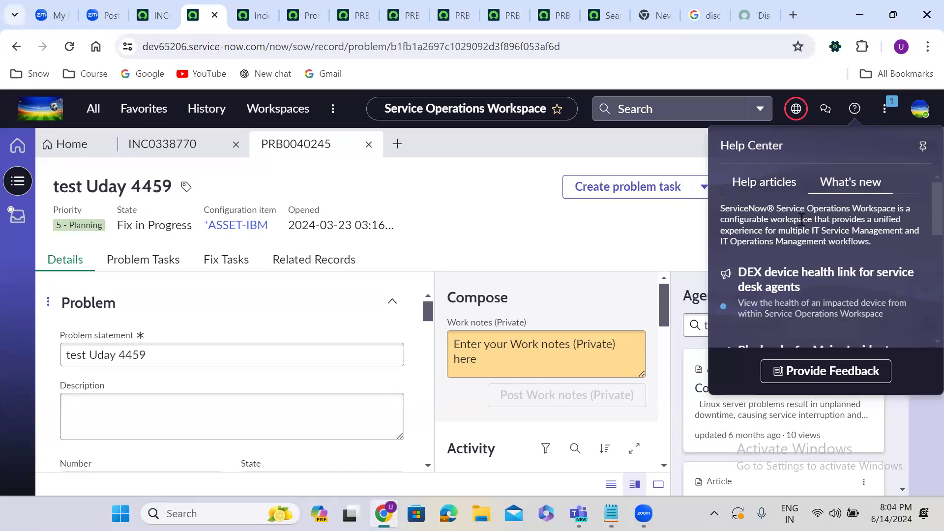
# Step: Load docs.servicenow.com in a new tab, select its Product documentation heading, then return to INC0338770
pyautogui.click(793, 15)
pyautogui.write('docs.servicenow.com')
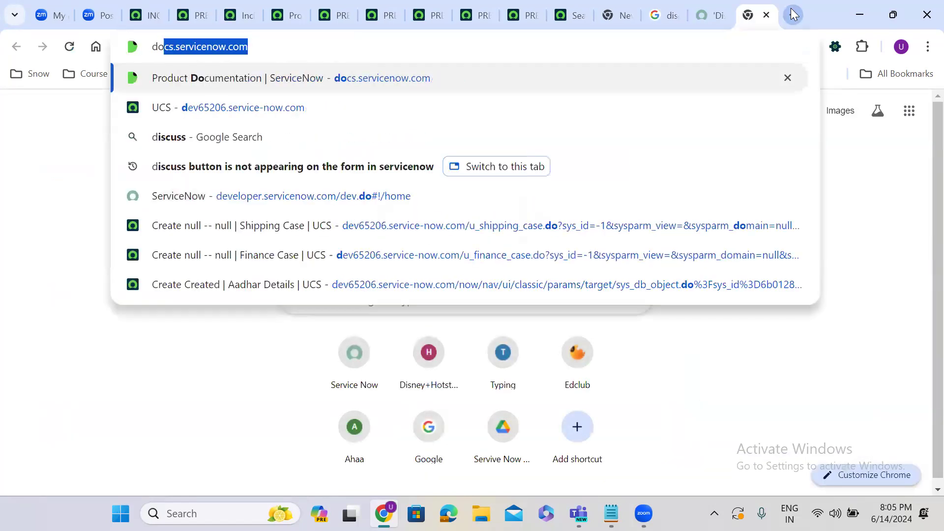
pyautogui.press('Right')
pyautogui.press('Return')
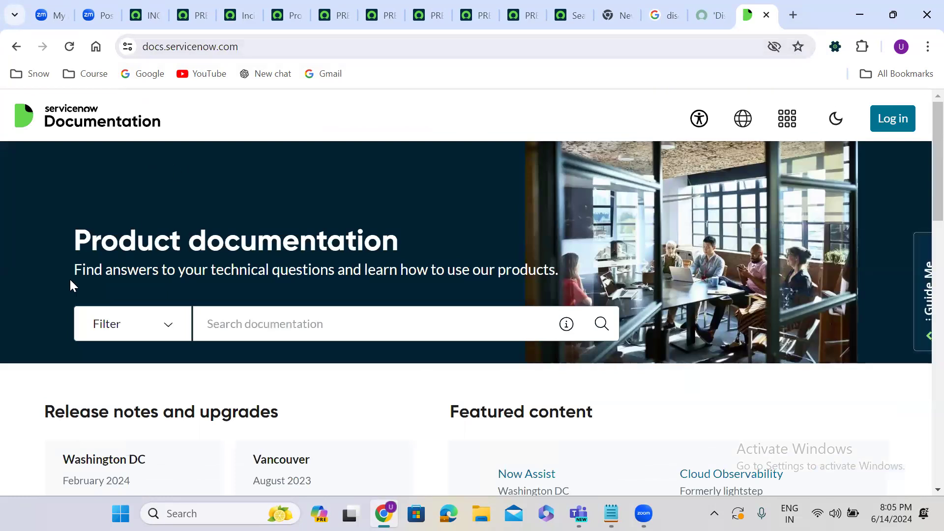
pyautogui.tripleClick(137, 242)
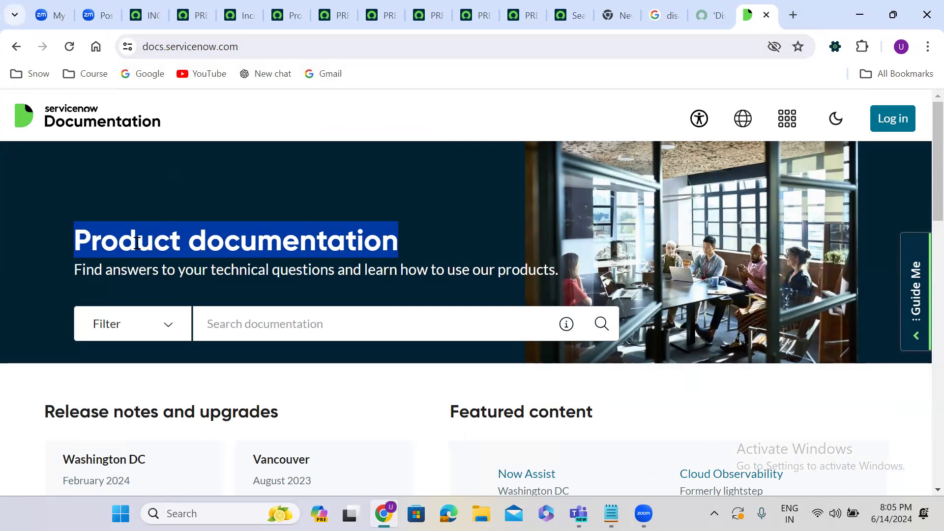
pyautogui.click(146, 15)
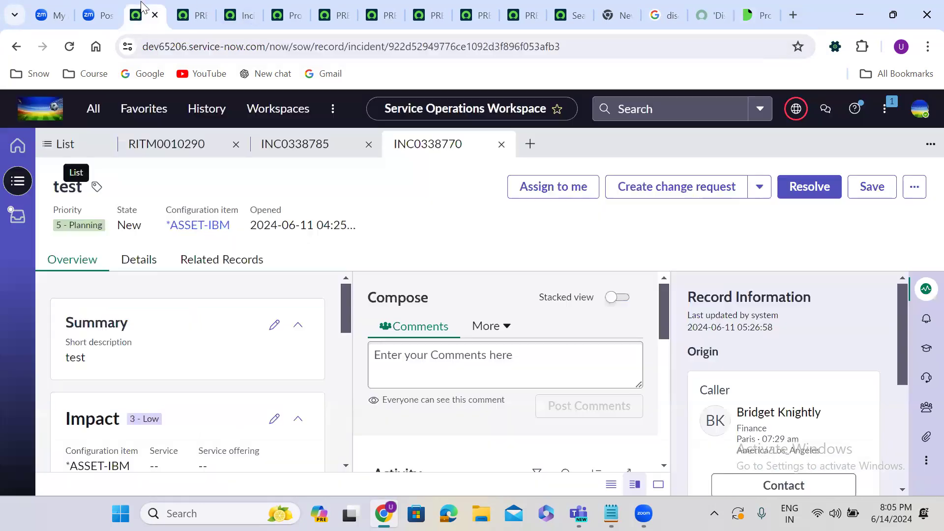
# Step: Open the DEX device health article from Help Center, then open and cancel the feedback form
pyautogui.click(856, 108)
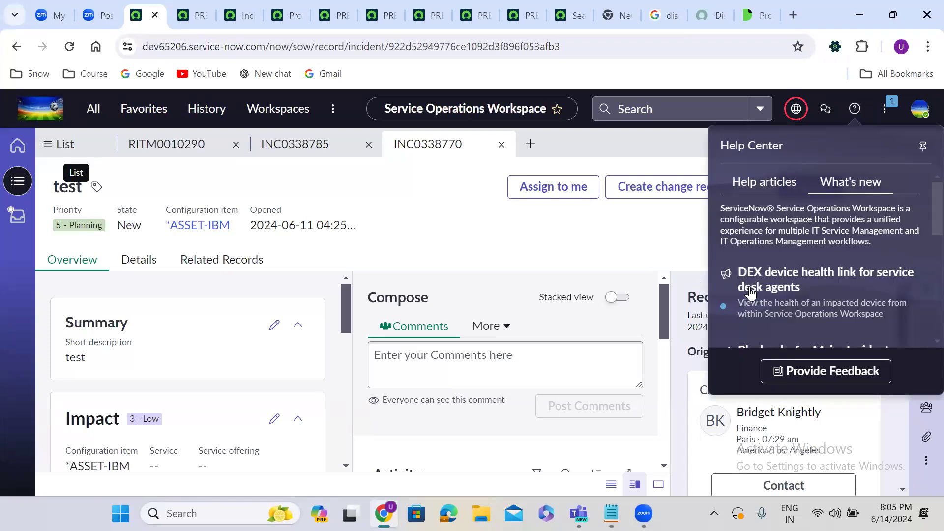
pyautogui.click(801, 277)
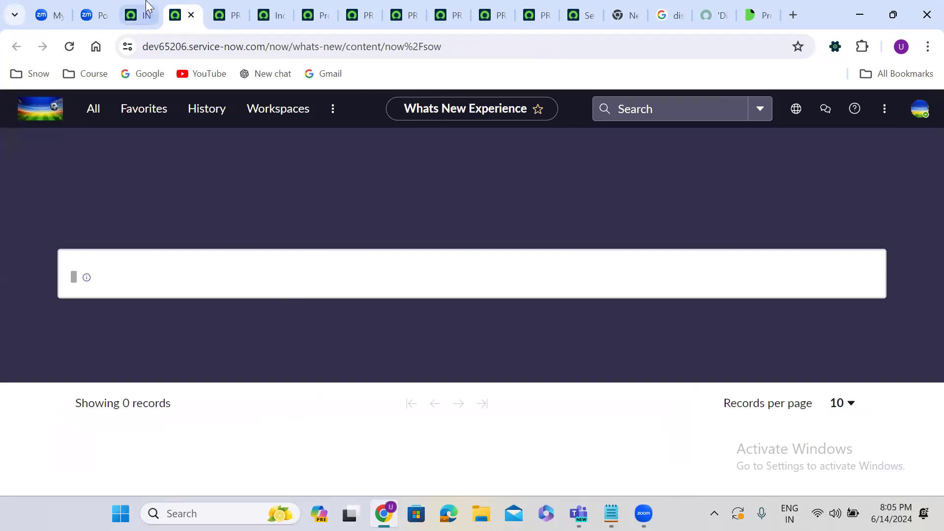
pyautogui.click(135, 15)
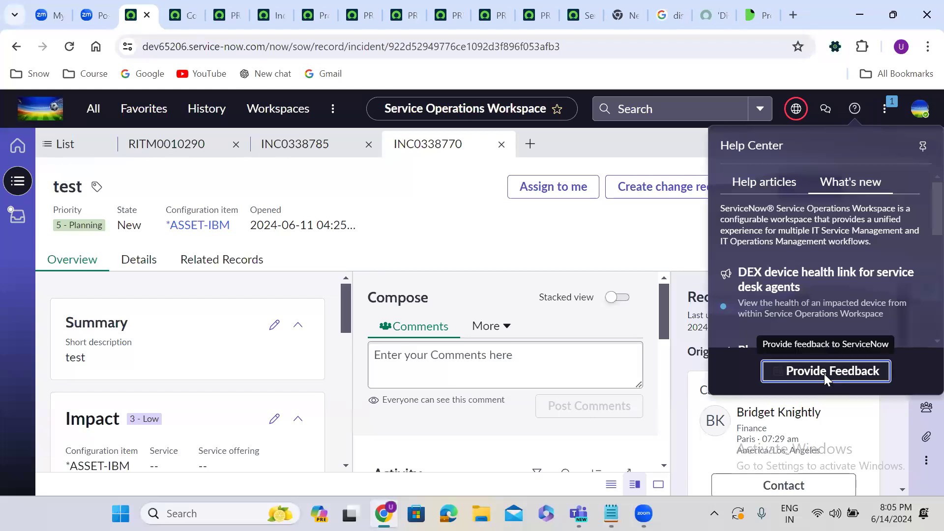
pyautogui.click(824, 374)
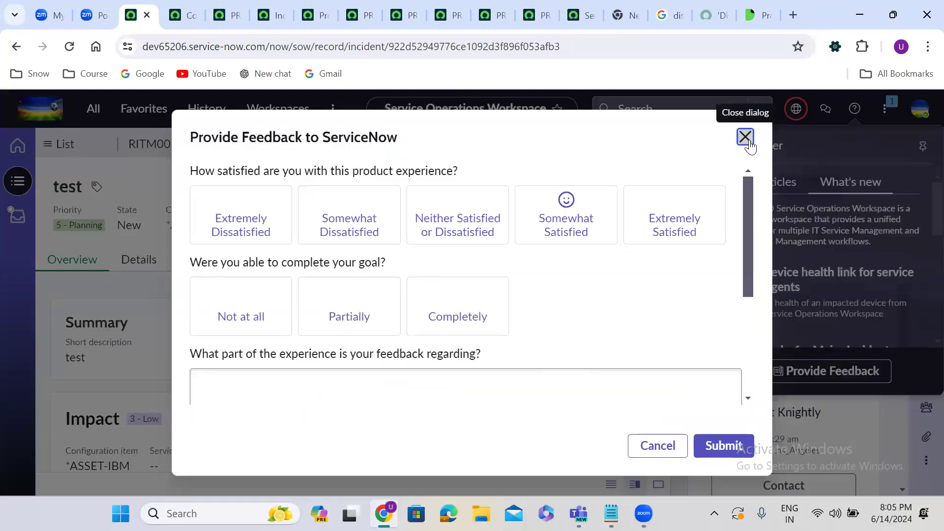
pyautogui.click(746, 139)
# Step: Open the Playbooks for Major Incident Management article, read it, and return to the incident
pyautogui.scroll(-2, 924, 296)
pyautogui.scroll(-1, 924, 296)
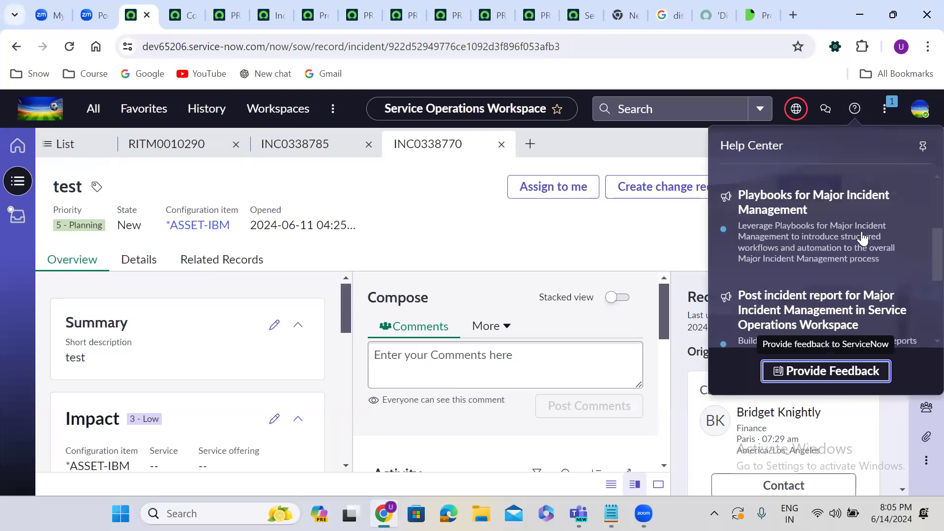
pyautogui.click(793, 196)
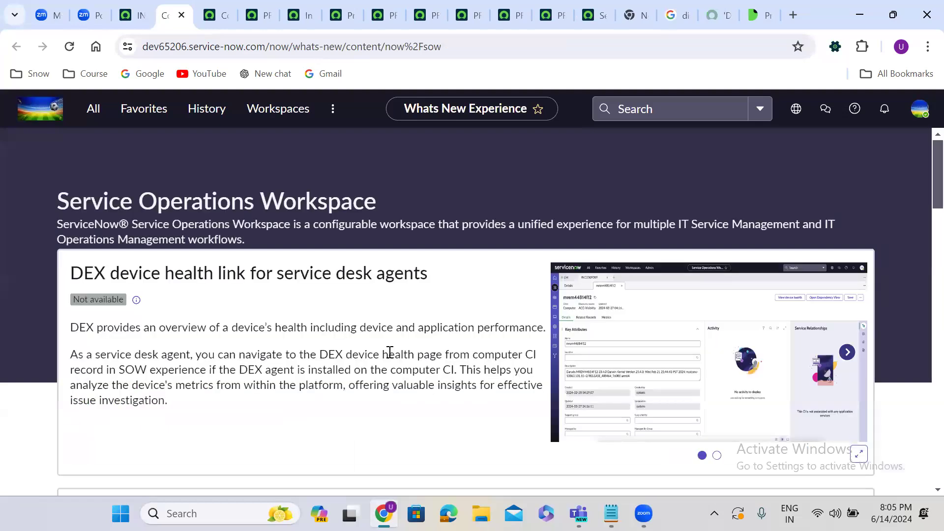
pyautogui.scroll(-10, 390, 352)
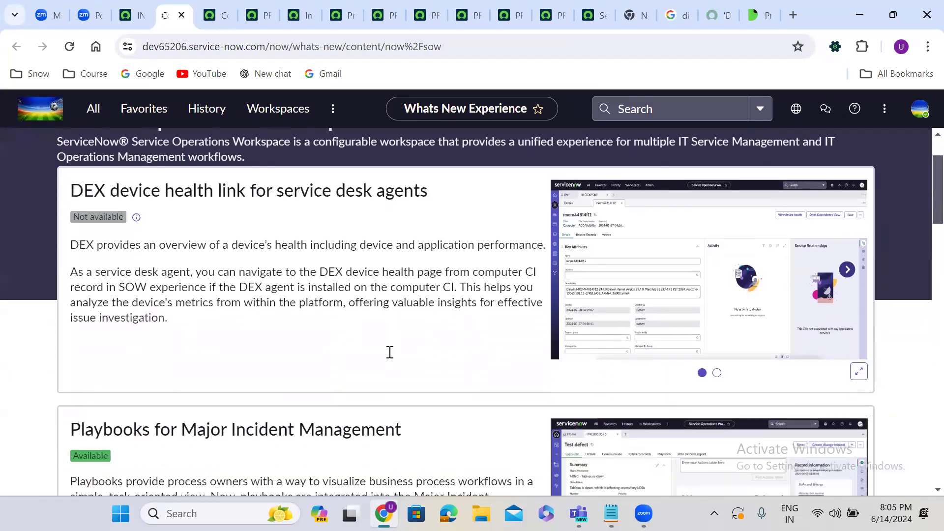
pyautogui.scroll(-15, 390, 352)
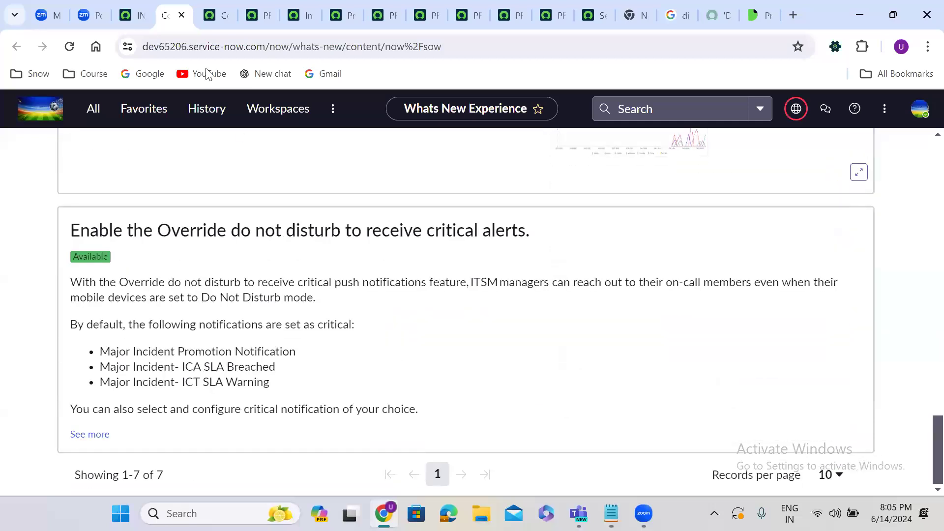
pyautogui.click(129, 14)
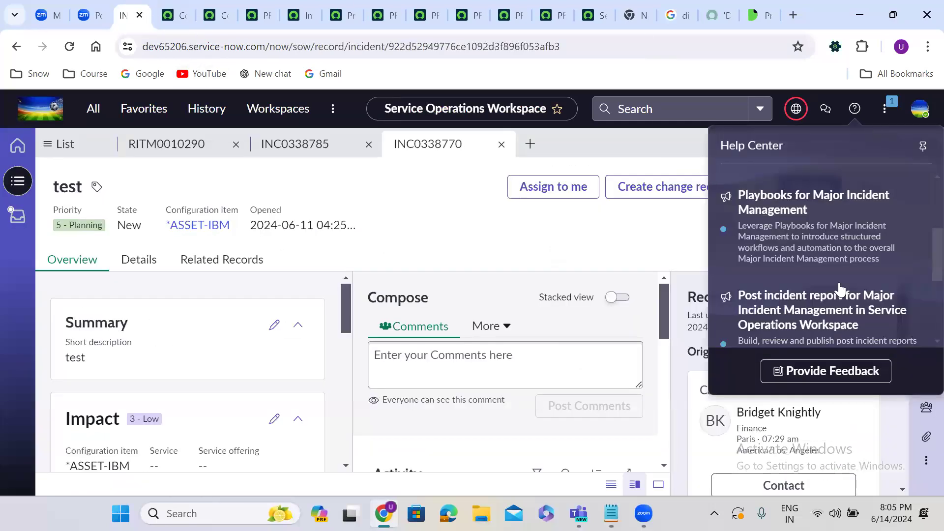
# Step: Open the Task Communications Management article, return to the incident, and show the notifications and phone options
pyautogui.scroll(-3, 921, 322)
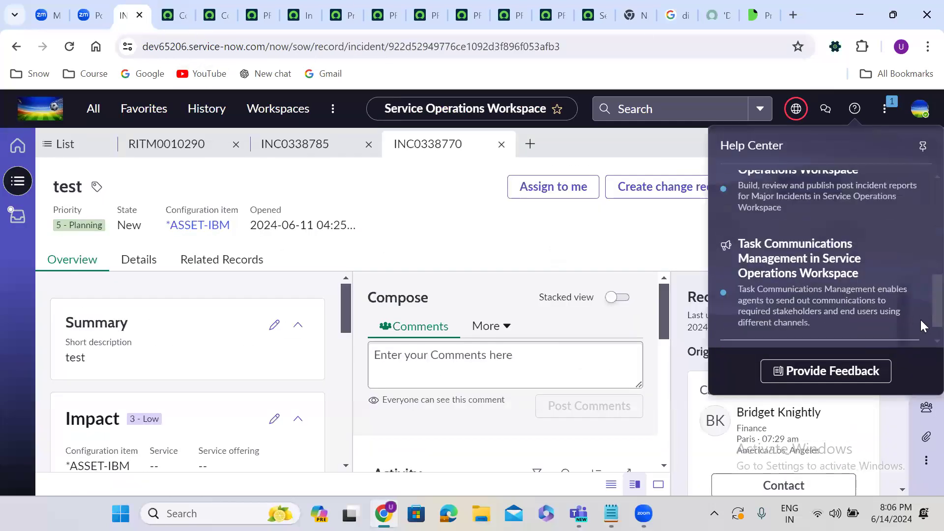
pyautogui.click(786, 269)
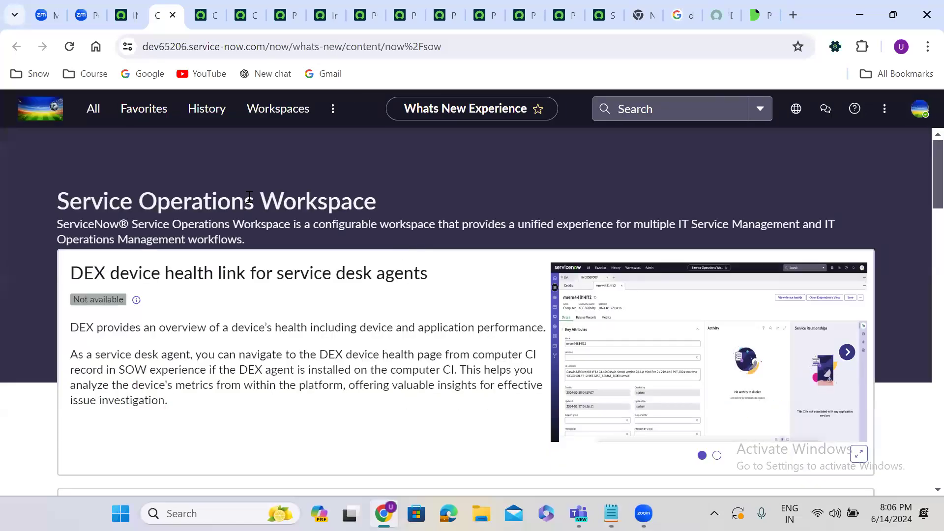
pyautogui.click(137, 15)
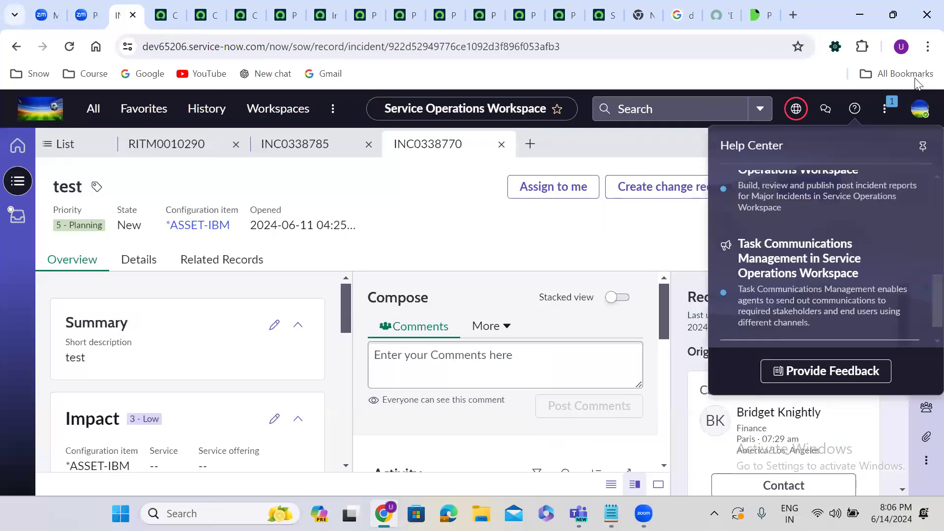
pyautogui.click(886, 114)
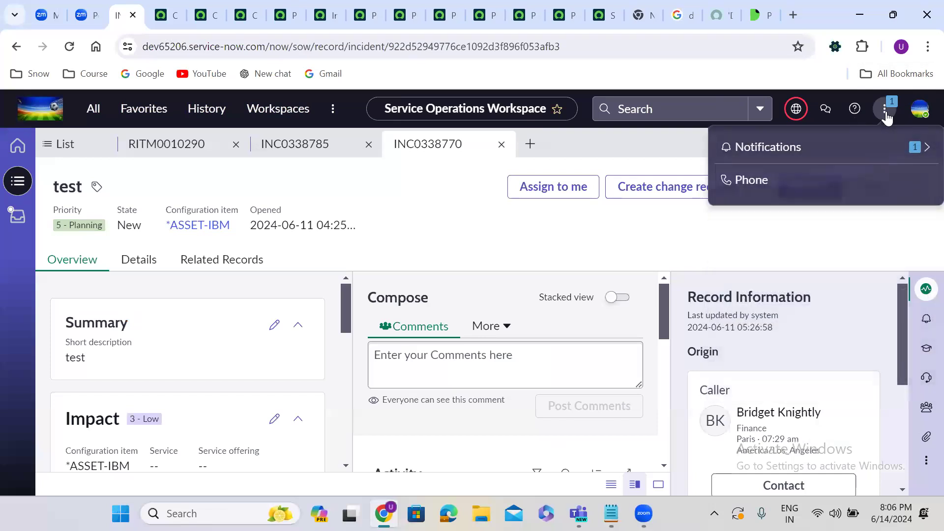
pyautogui.click(788, 148)
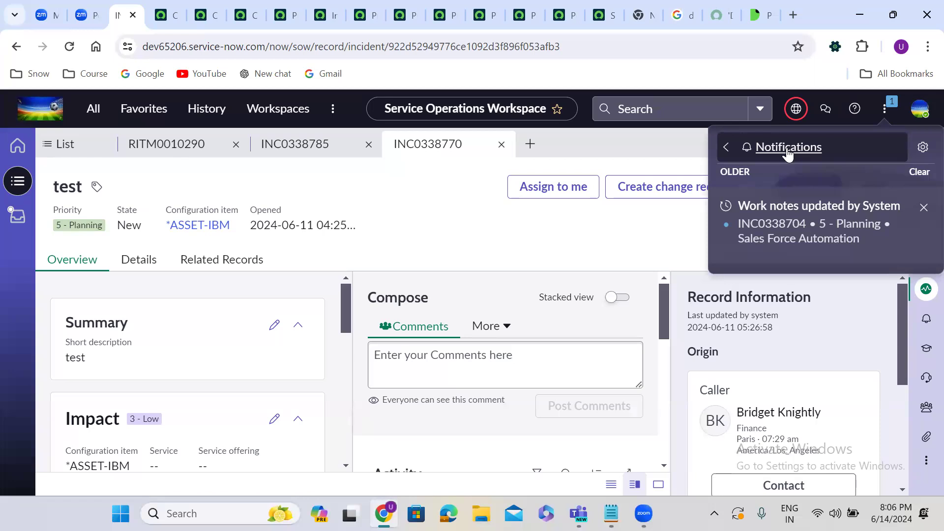
pyautogui.click(886, 110)
pyautogui.click(886, 112)
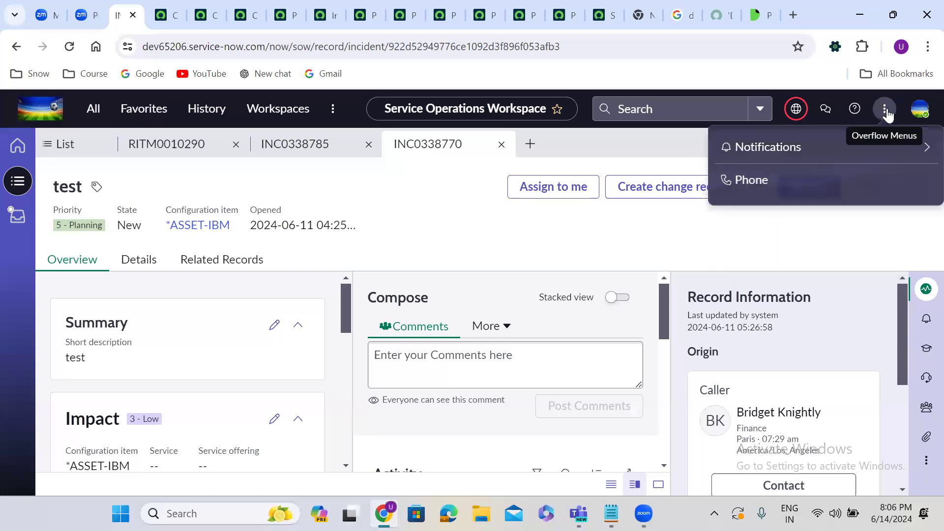
pyautogui.click(778, 150)
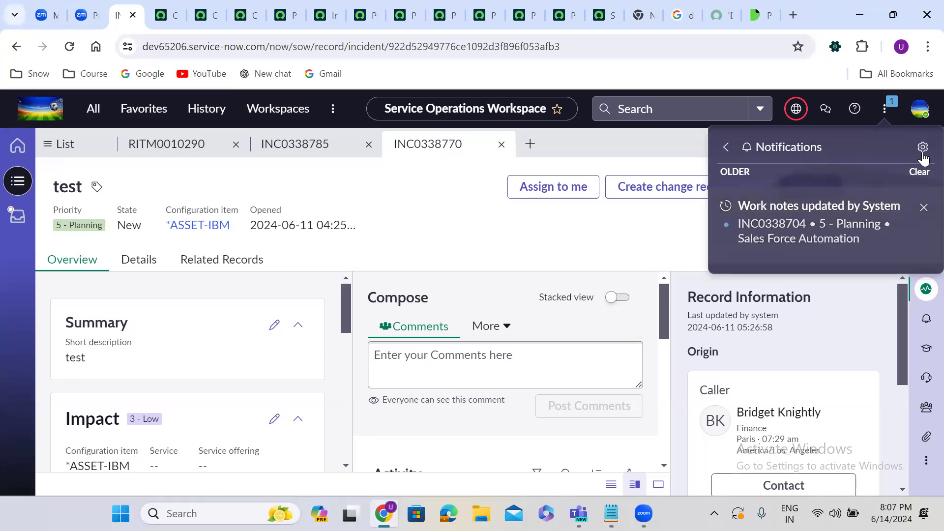
pyautogui.click(886, 109)
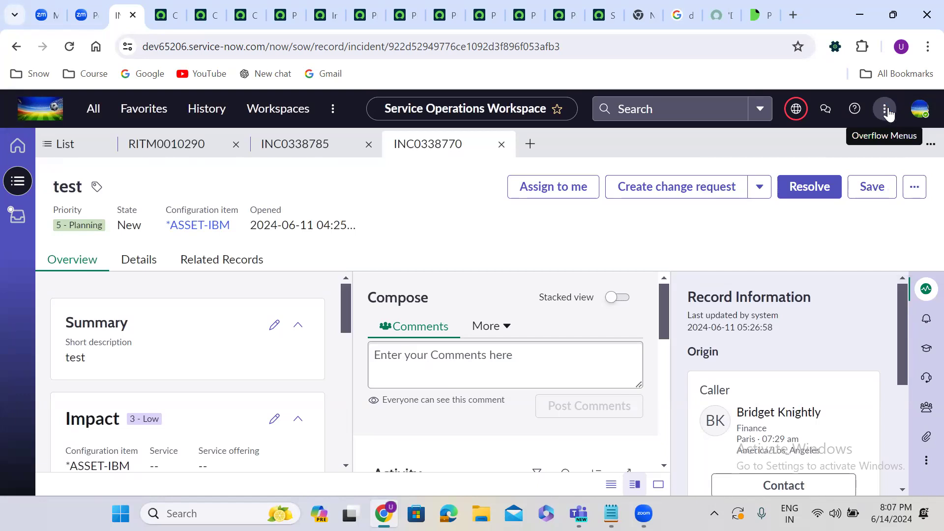
pyautogui.click(886, 109)
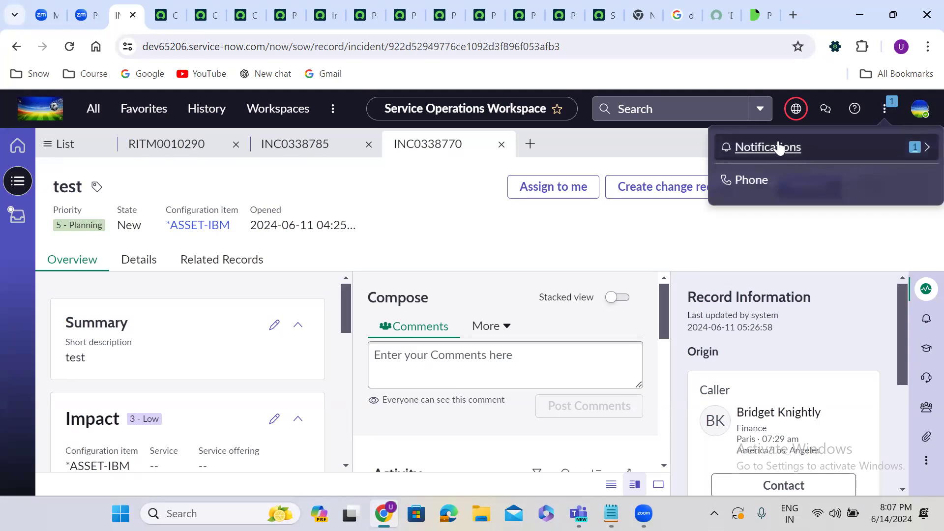
# Step: Try the phone dial pad, then close the dialer and the Notifications/Phone overflow menu
pyautogui.click(758, 180)
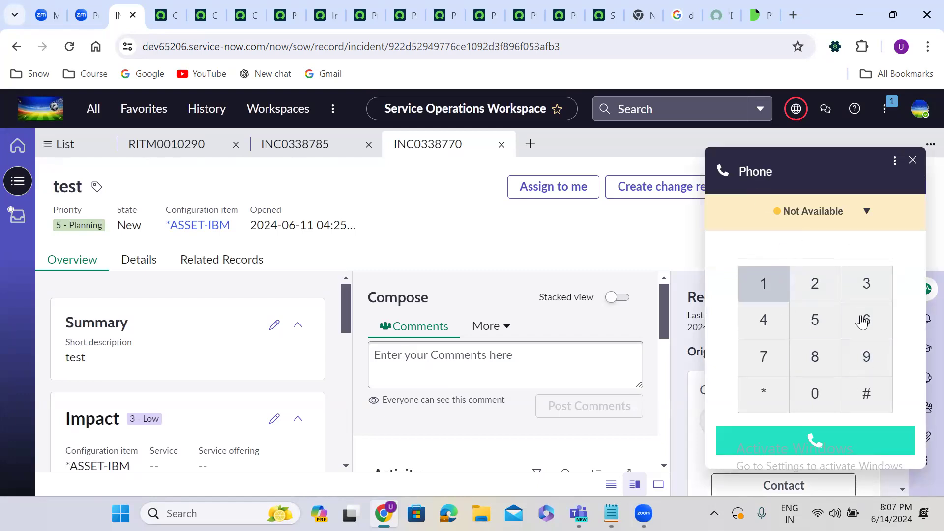
pyautogui.click(820, 238)
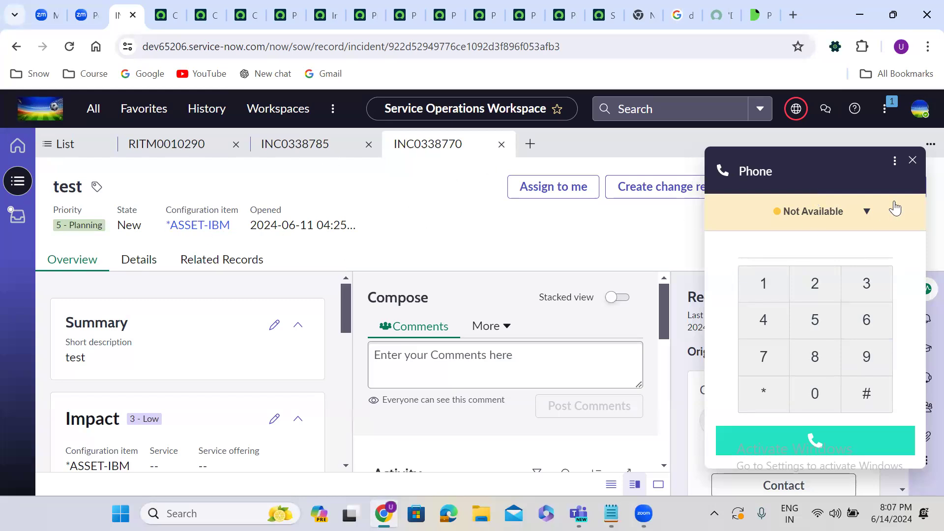
pyautogui.click(885, 112)
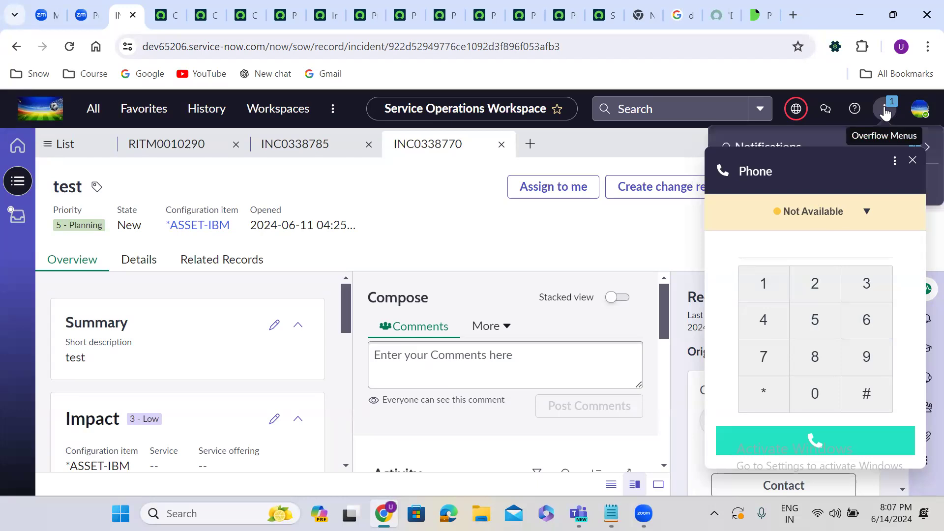
pyautogui.click(910, 163)
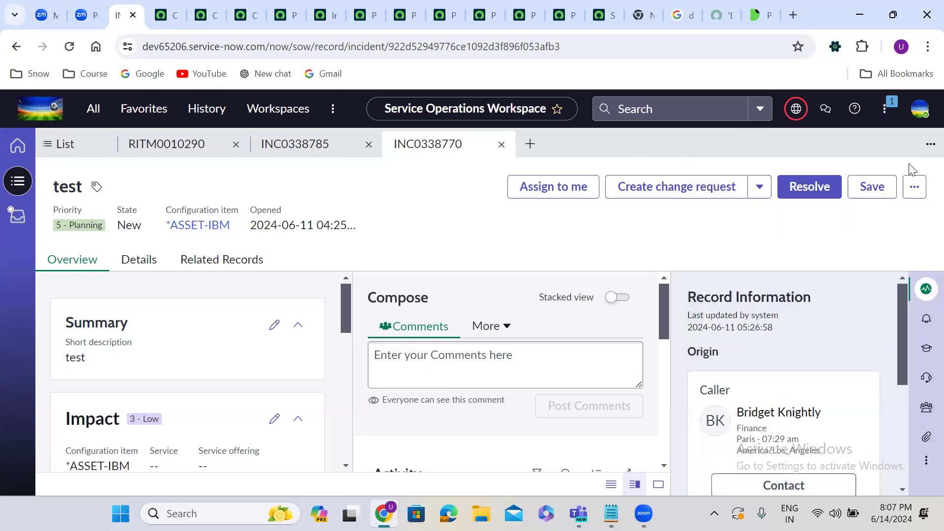
pyautogui.click(887, 112)
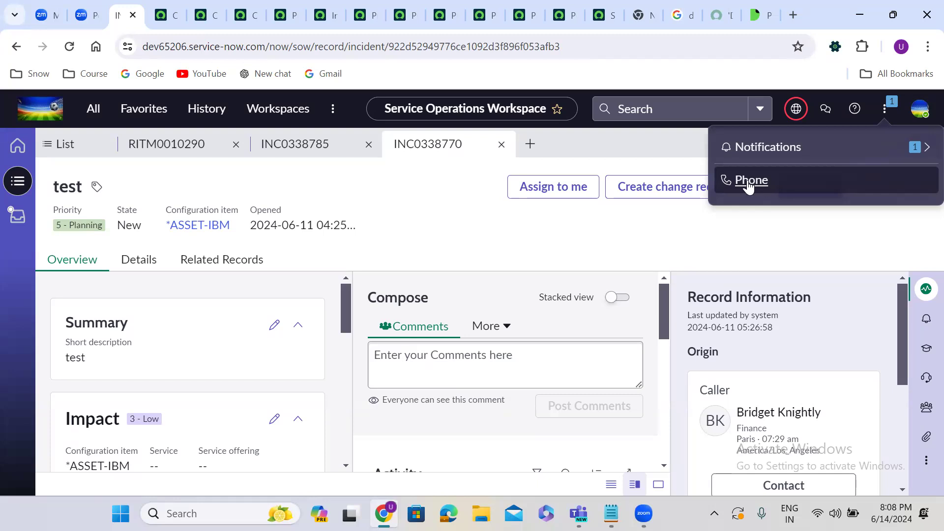
pyautogui.click(889, 112)
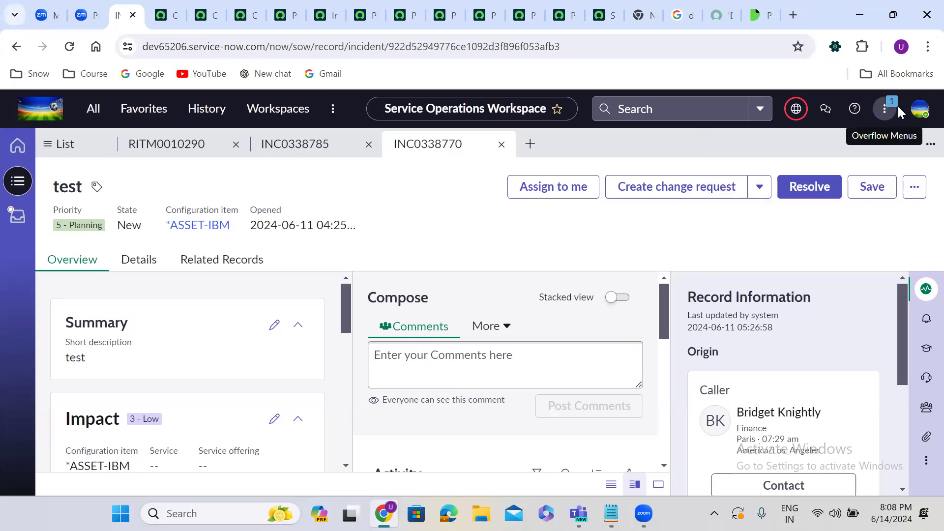
# Step: Open your own user profile from the account menu and scroll through its form
pyautogui.click(922, 112)
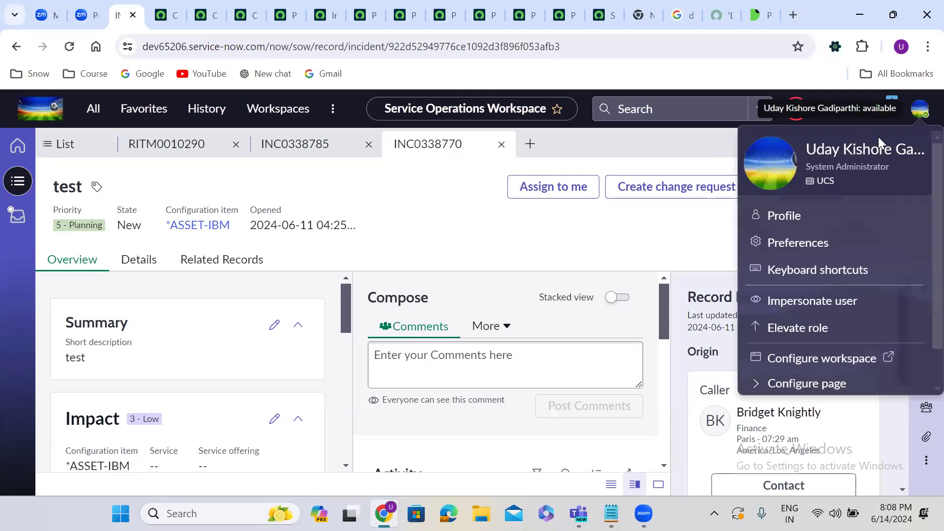
pyautogui.click(921, 112)
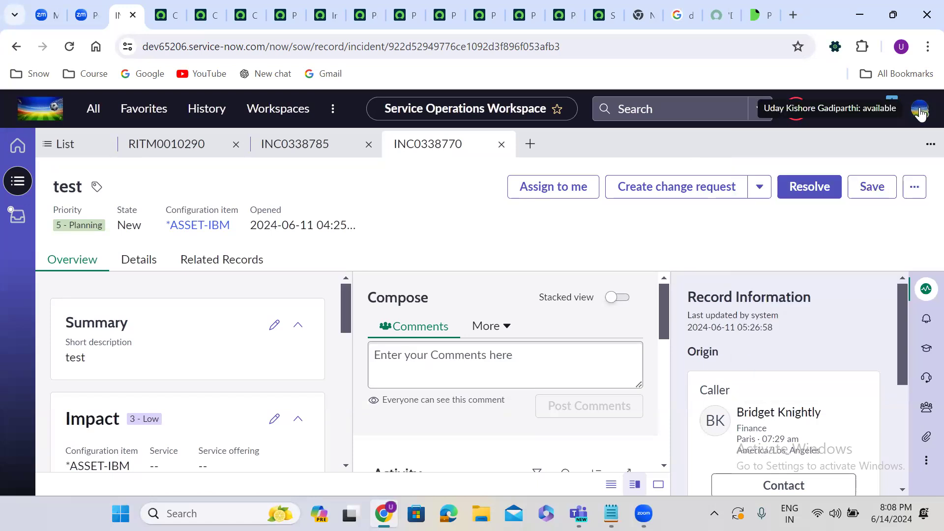
pyautogui.click(921, 113)
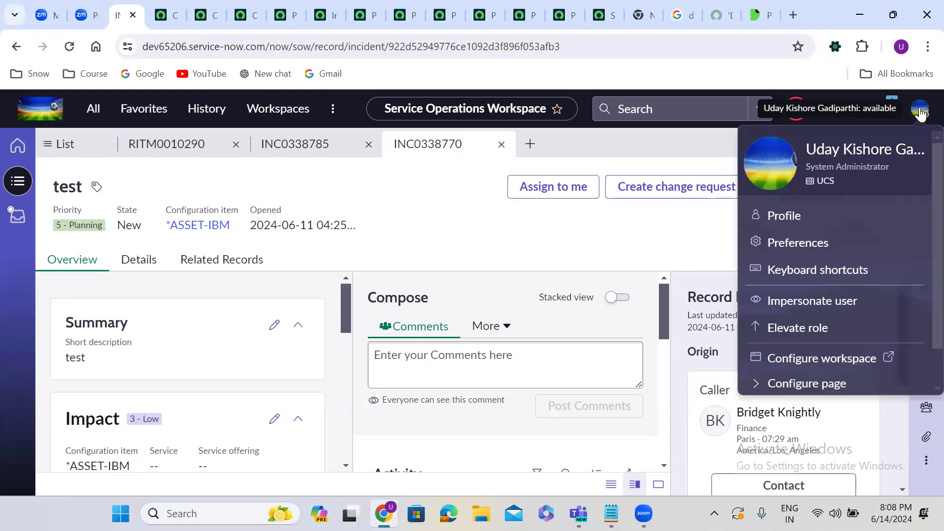
pyautogui.click(781, 218)
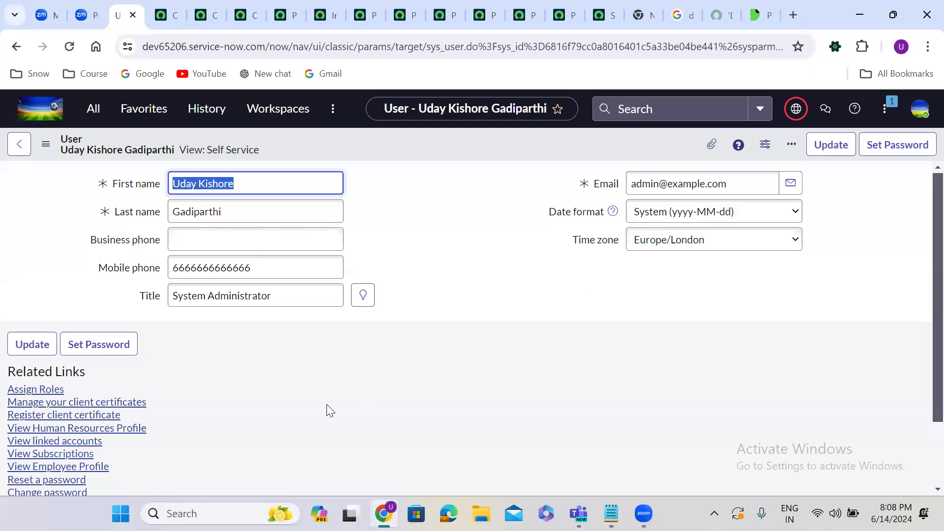
pyautogui.click(194, 451)
pyautogui.scroll(-2, 194, 451)
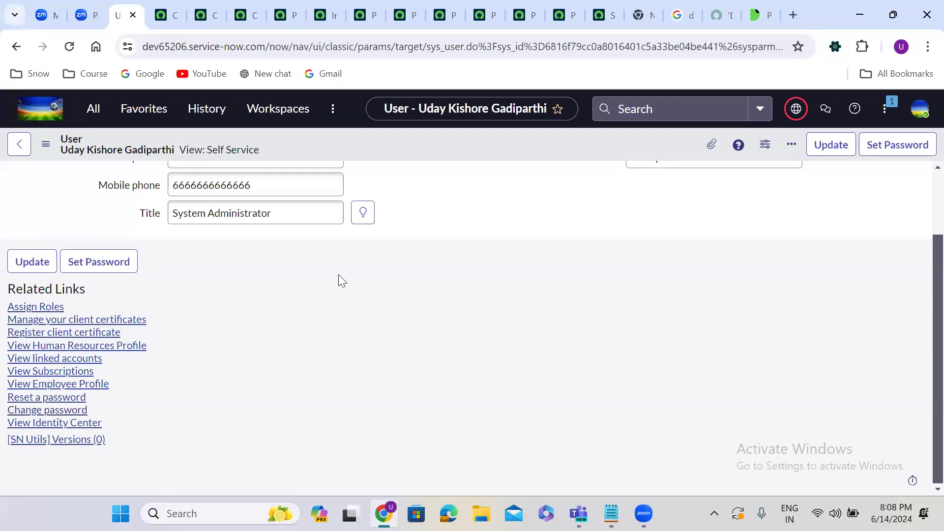
pyautogui.scroll(2, 338, 275)
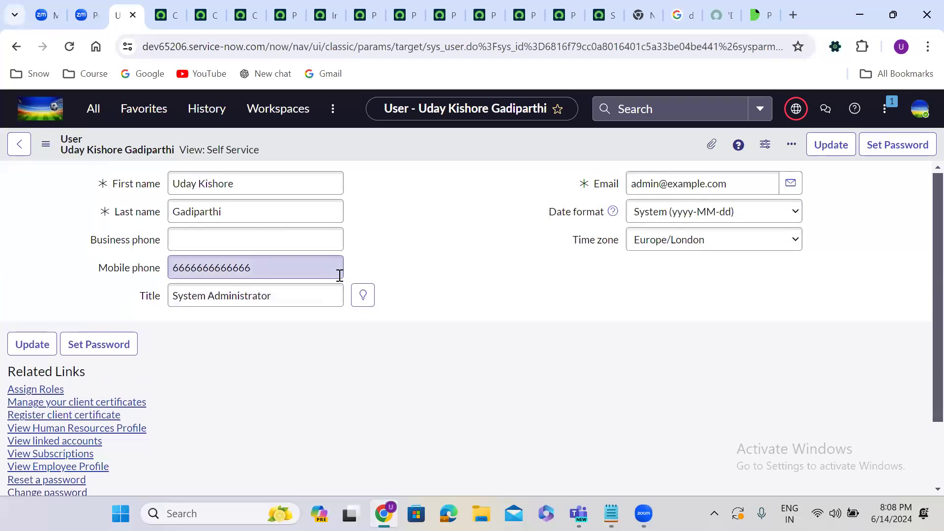
pyautogui.click(917, 109)
# Step: In Preferences, open the Theme options and choose the Dark theme
pyautogui.click(797, 243)
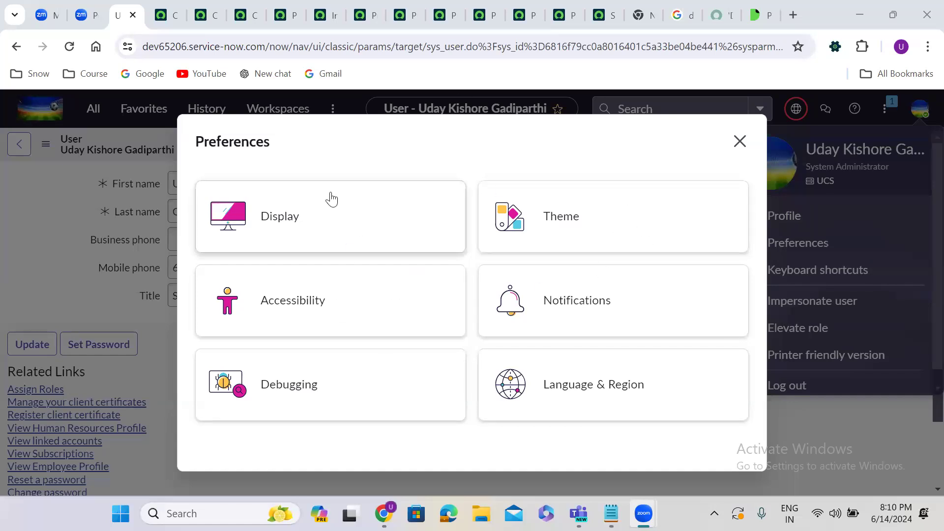
pyautogui.click(547, 234)
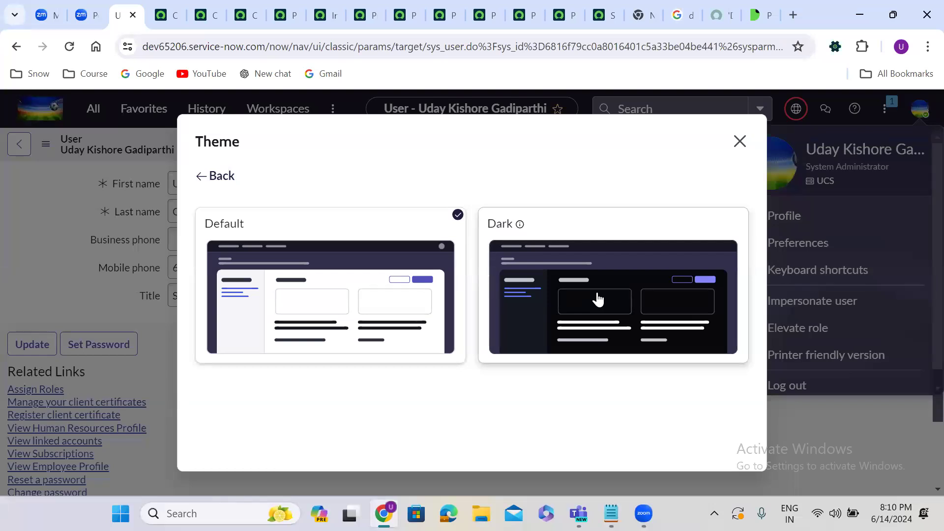
pyautogui.click(598, 299)
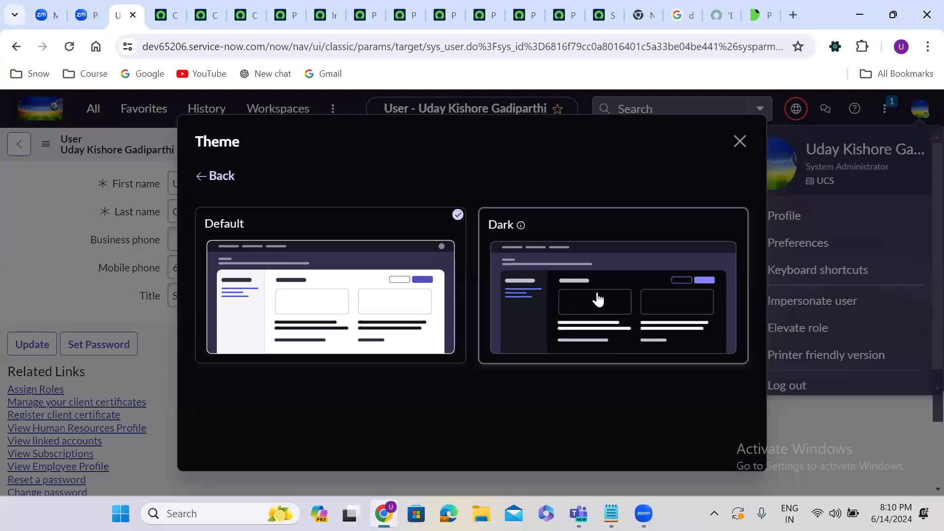
# Step: Close the Theme dialog and reload so the dark theme applies, then go to the What's New tab
pyautogui.click(740, 139)
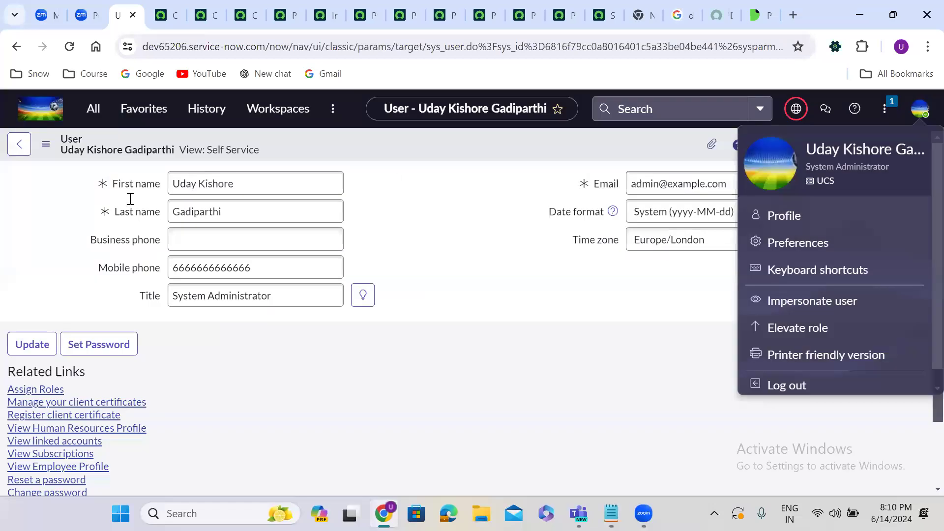
pyautogui.click(69, 46)
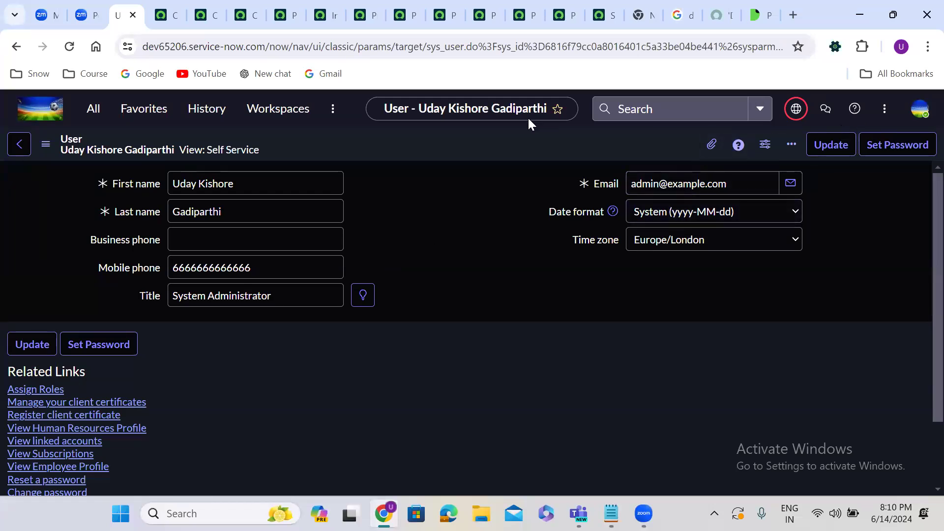
pyautogui.click(207, 13)
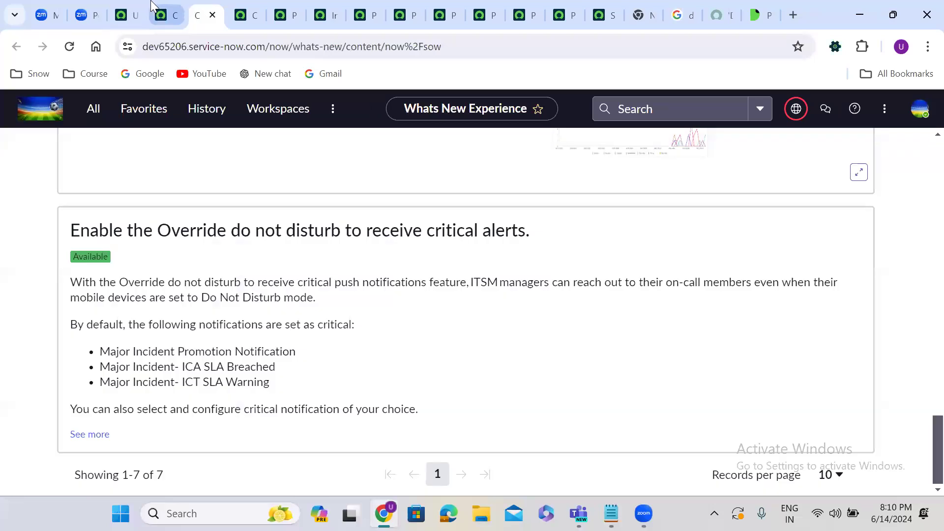
# Step: Close all browser tabs to the right of the What's New tab
pyautogui.click(156, 8)
pyautogui.rightClick(161, 7)
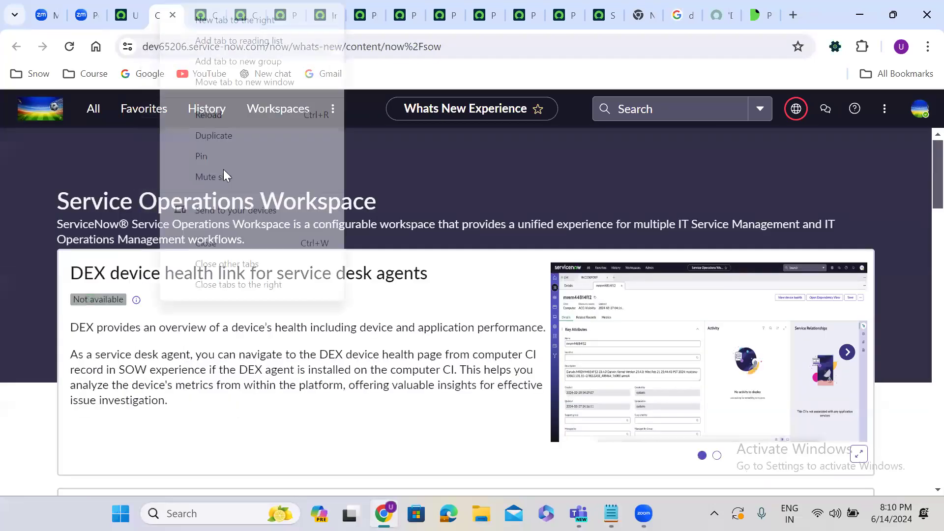
pyautogui.click(241, 284)
# Step: Open the User Administration Users list by filtering All for 'user ad', then return to the profile tab
pyautogui.click(92, 118)
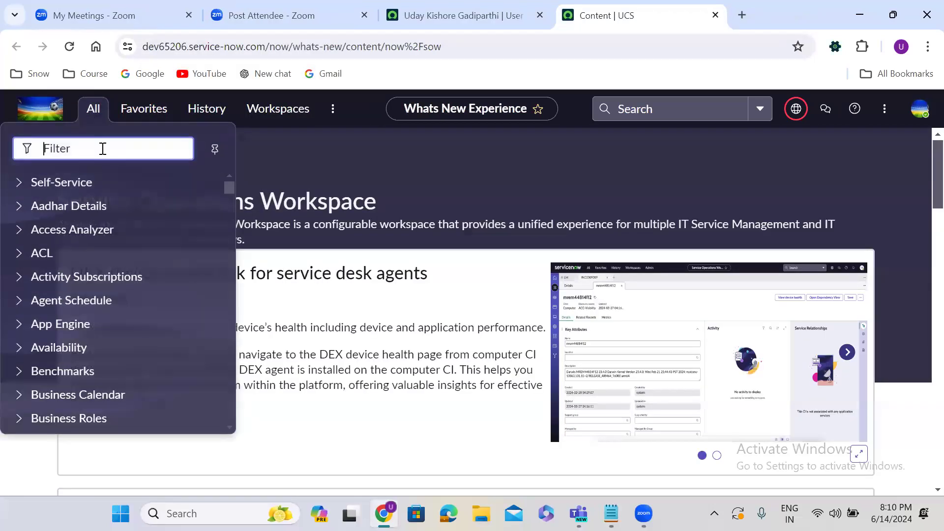
pyautogui.write('user ad')
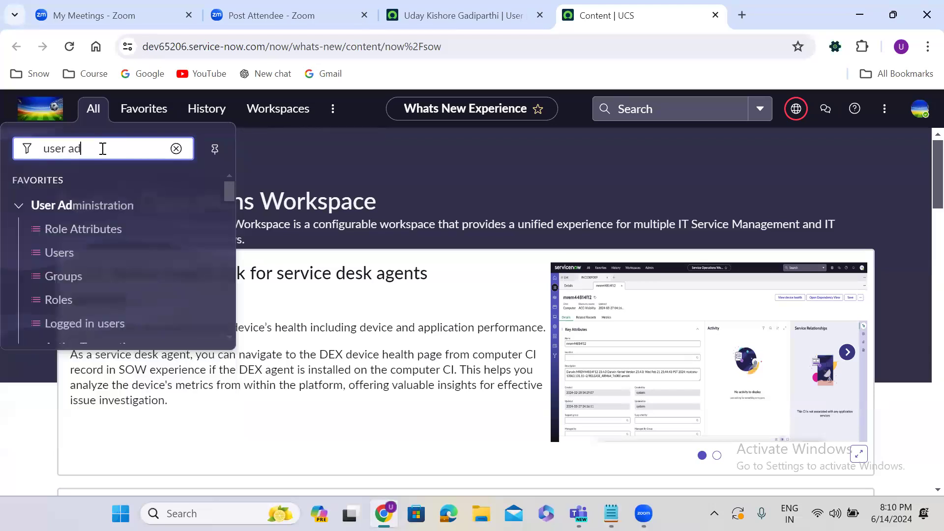
pyautogui.click(58, 253)
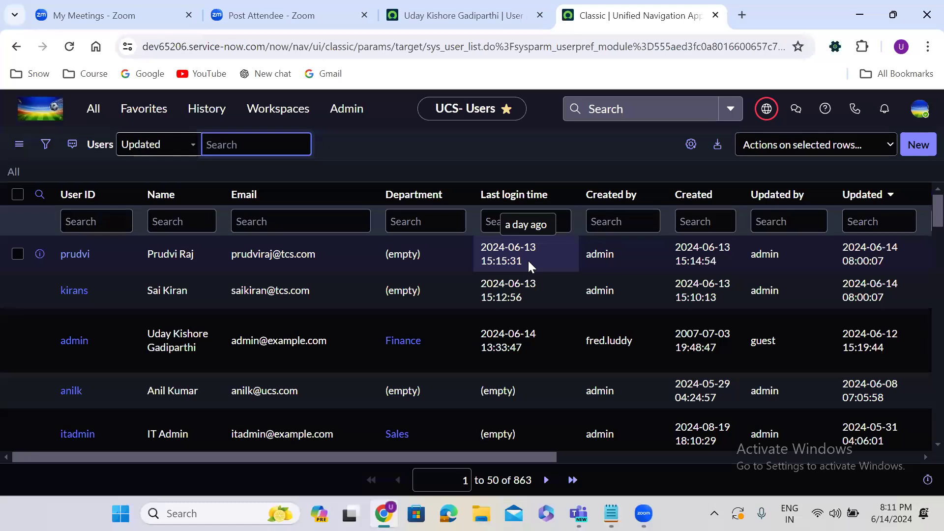
pyautogui.click(471, 11)
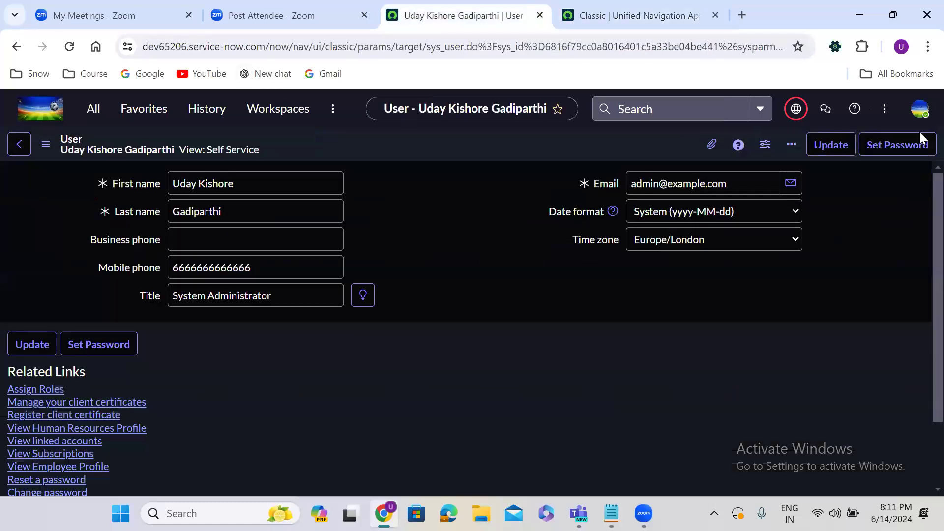
# Step: Set Language & Region date and time format to 'YYYY-MM-DD 09:00:01 5 min ago', then reload the Users list
pyautogui.click(920, 109)
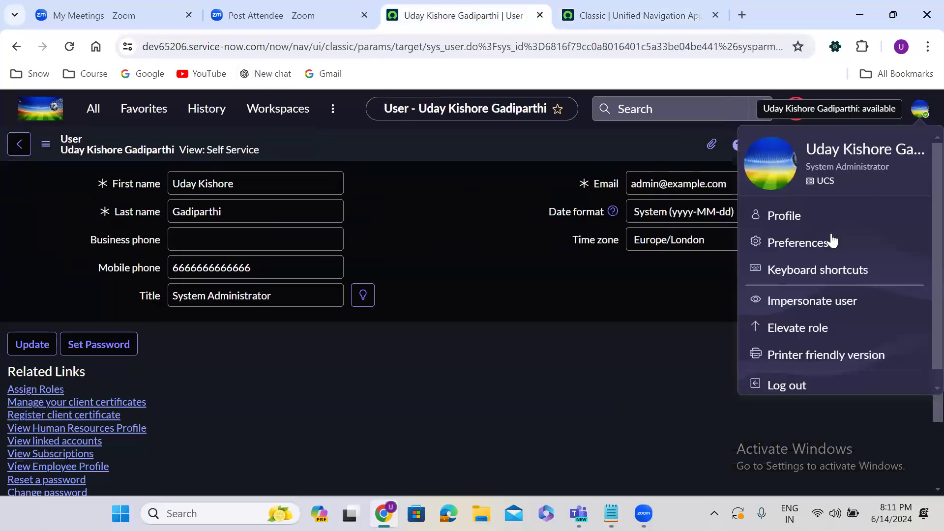
pyautogui.click(799, 243)
pyautogui.click(287, 226)
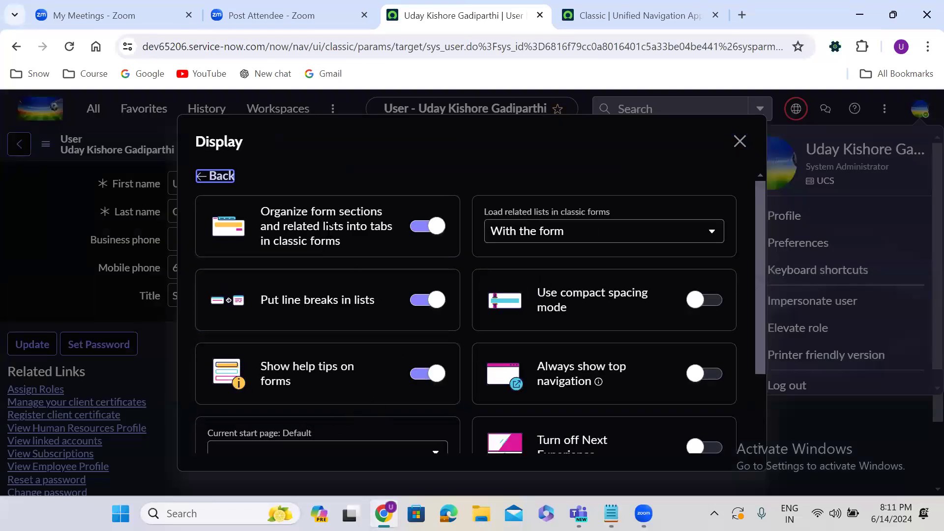
pyautogui.click(215, 176)
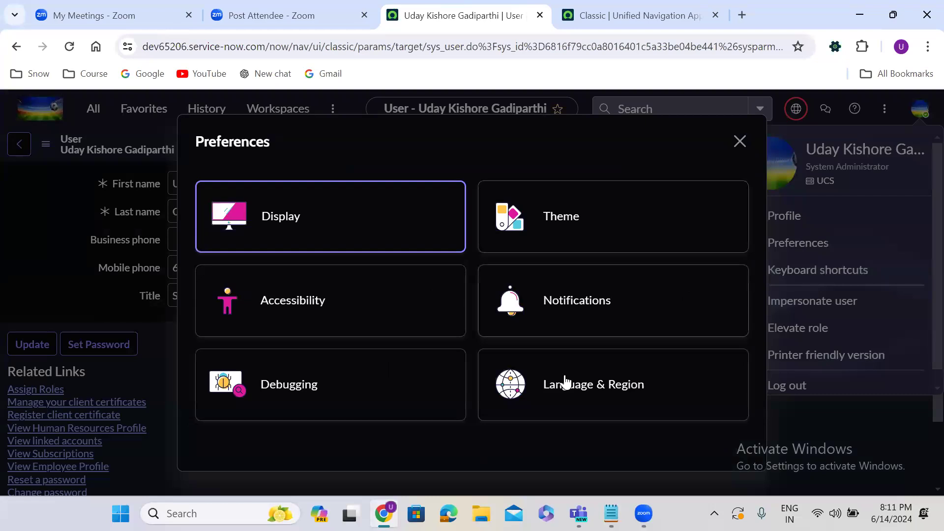
pyautogui.click(600, 394)
pyautogui.click(303, 240)
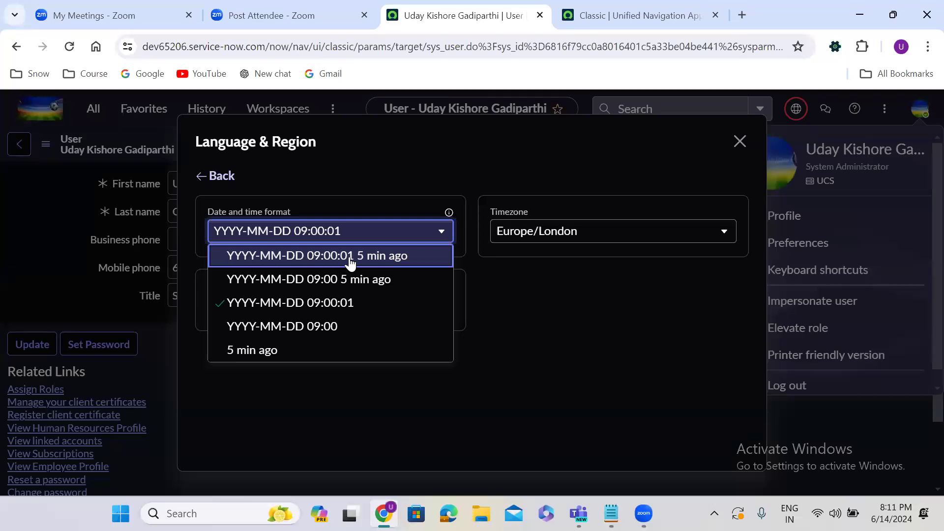
pyautogui.click(418, 259)
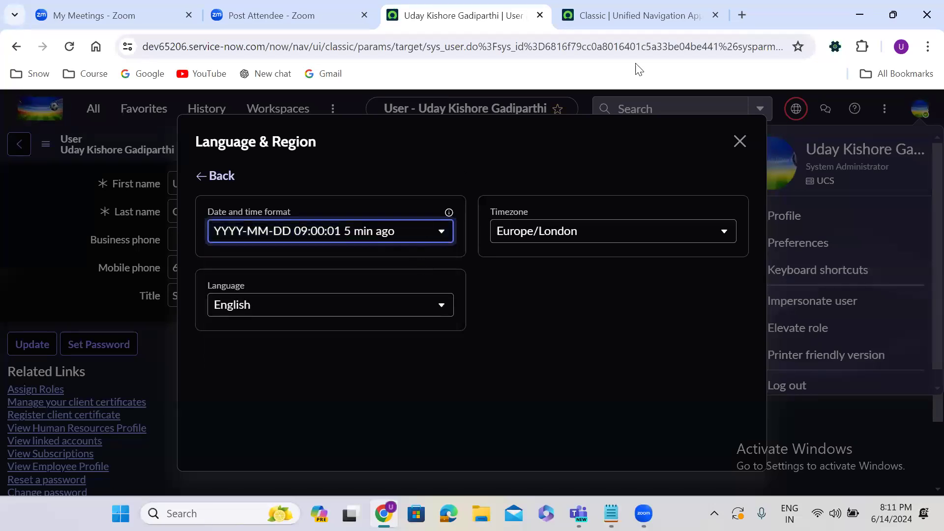
pyautogui.click(740, 141)
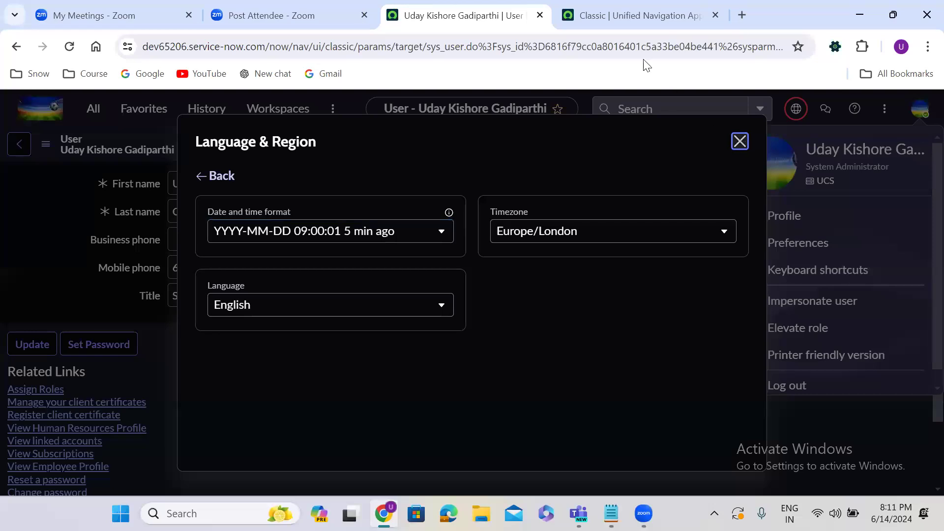
pyautogui.click(622, 12)
pyautogui.click(70, 46)
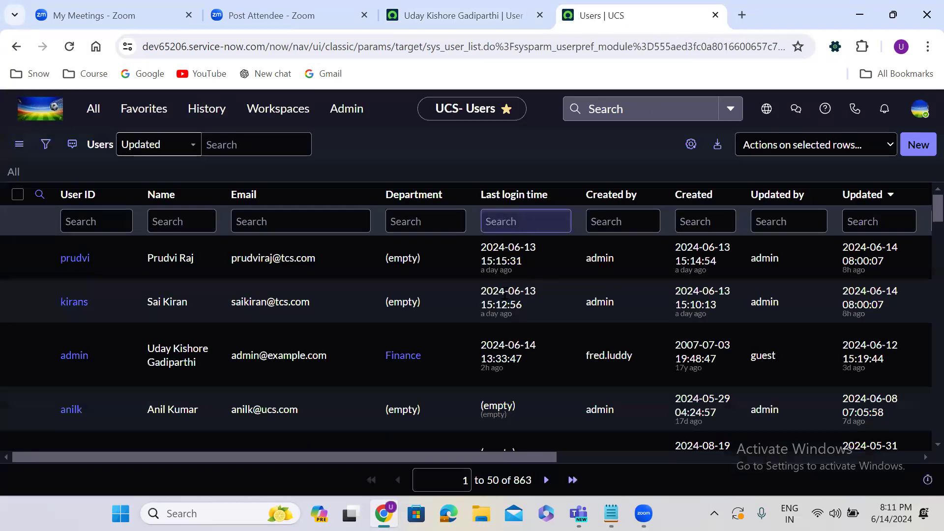
# Step: Highlight a user's 'a day ago' last-login relative time, then return to the profile tab
pyautogui.moveTo(478, 270); pyautogui.dragTo(523, 271)
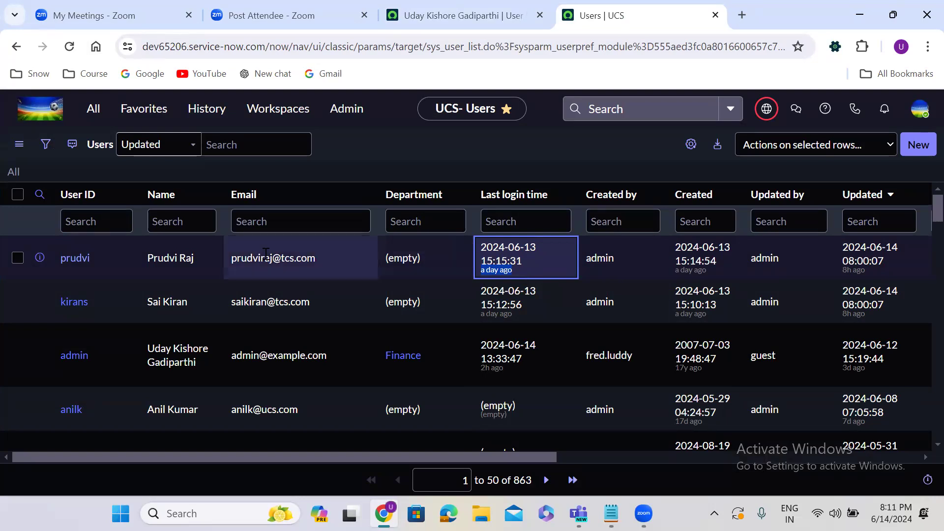
pyautogui.click(422, 5)
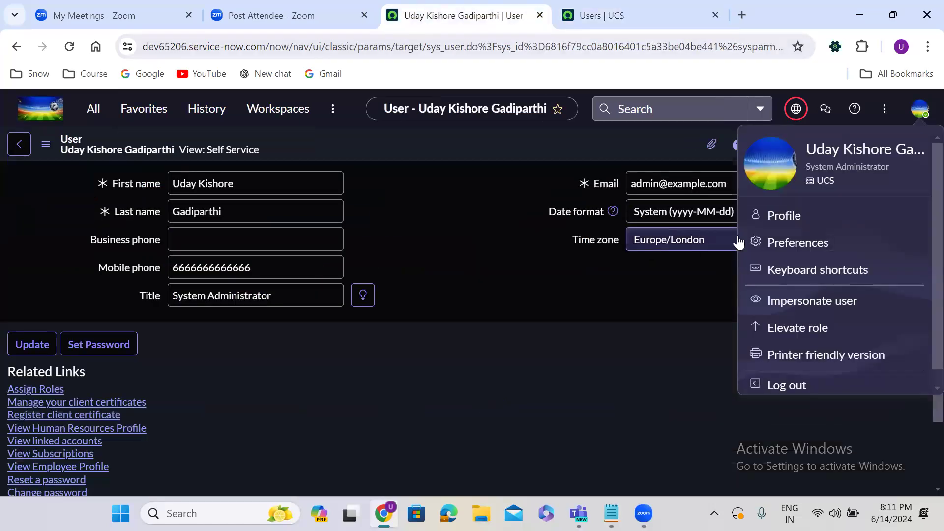
# Step: Open Language & Region in personal preferences and try the Canada/Mountain timezone
pyautogui.click(798, 236)
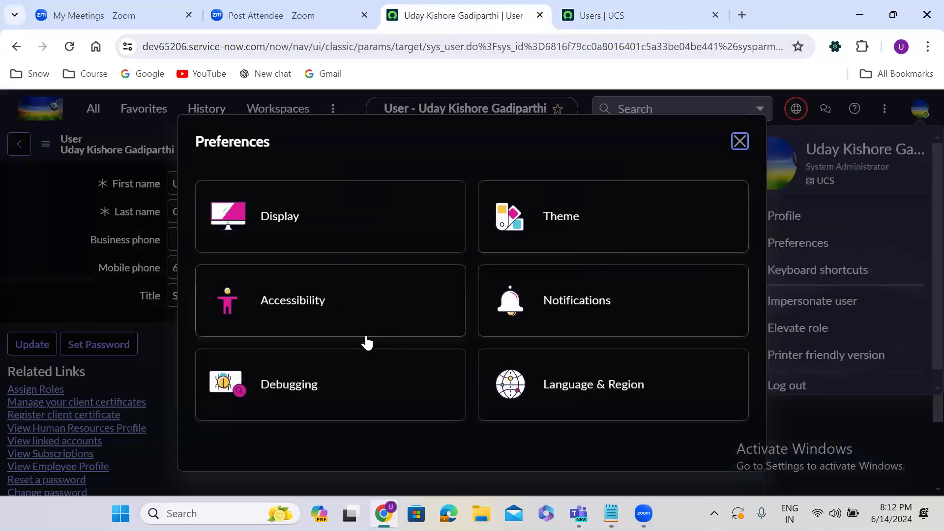
pyautogui.click(585, 391)
pyautogui.click(542, 232)
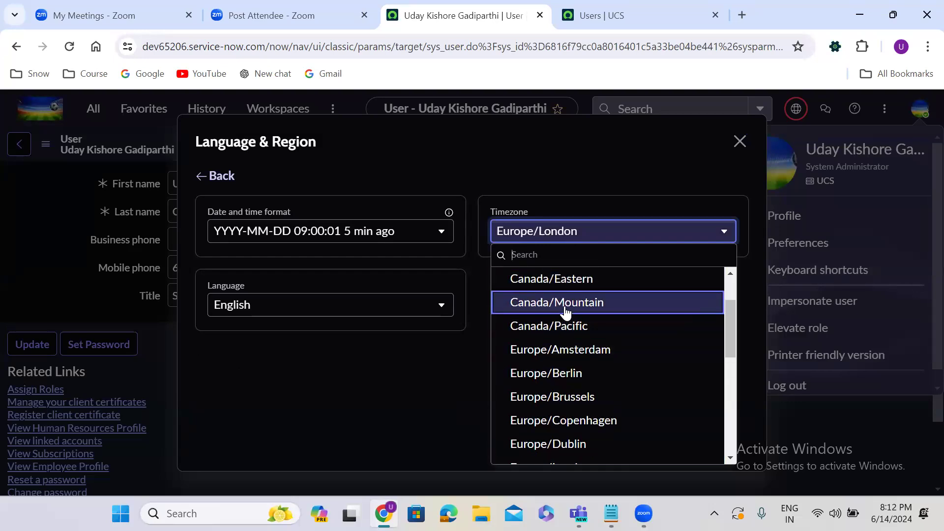
pyautogui.click(567, 309)
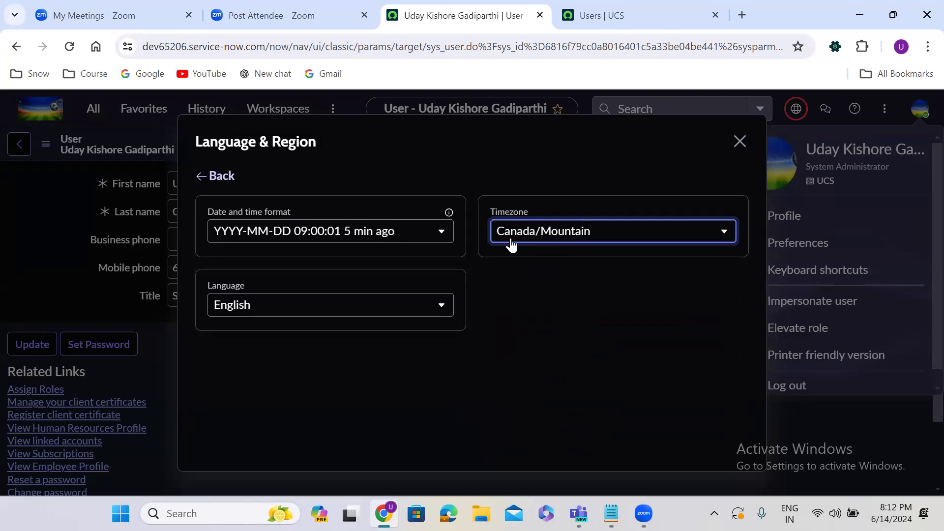
# Step: Try Nederlands, revert the language to English, set timezone Europe/Berlin, and close the dialog
pyautogui.click(246, 313)
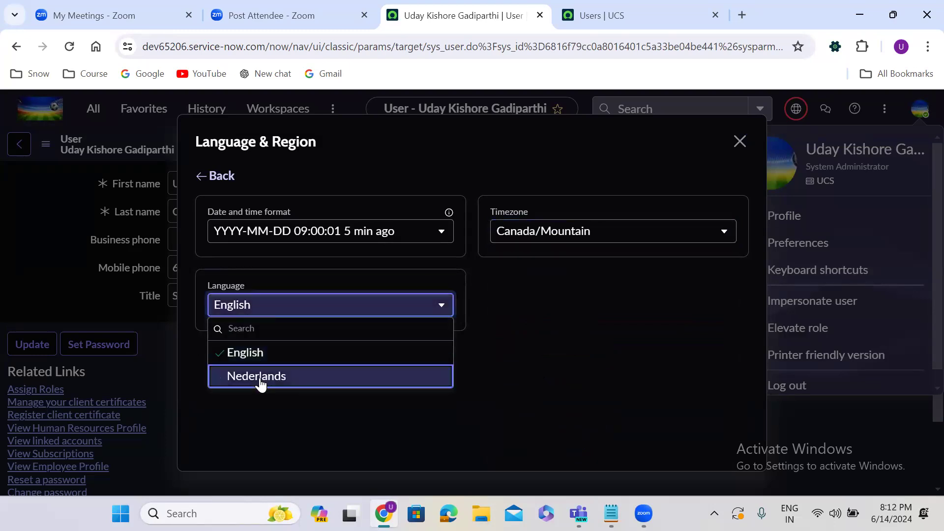
pyautogui.click(258, 376)
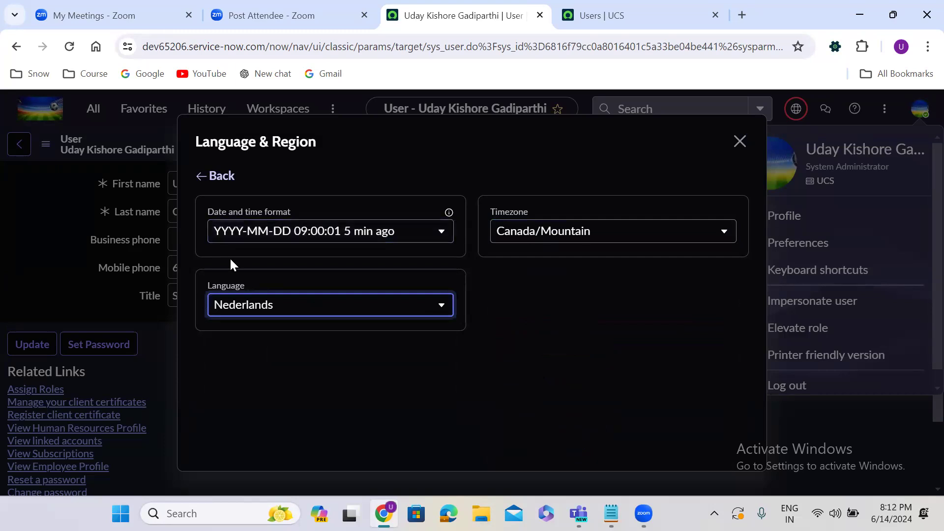
pyautogui.click(238, 306)
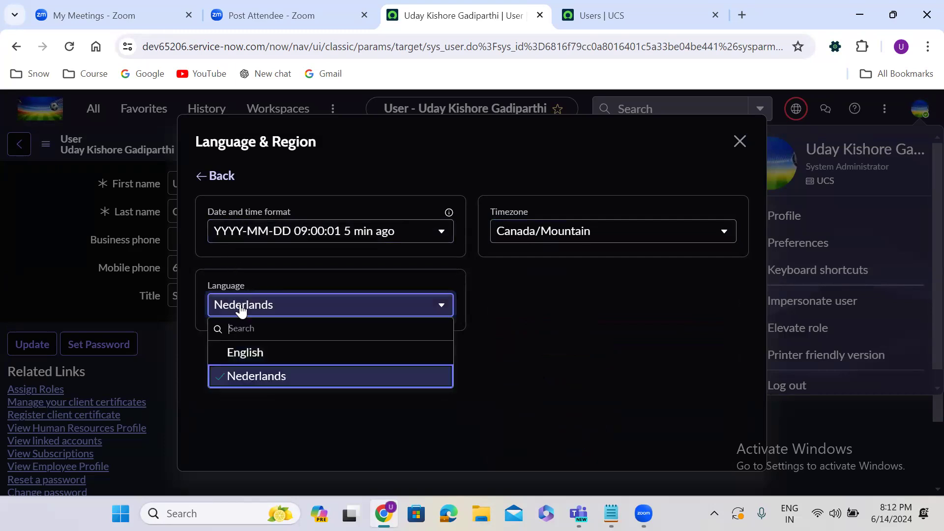
pyautogui.click(247, 355)
pyautogui.click(530, 246)
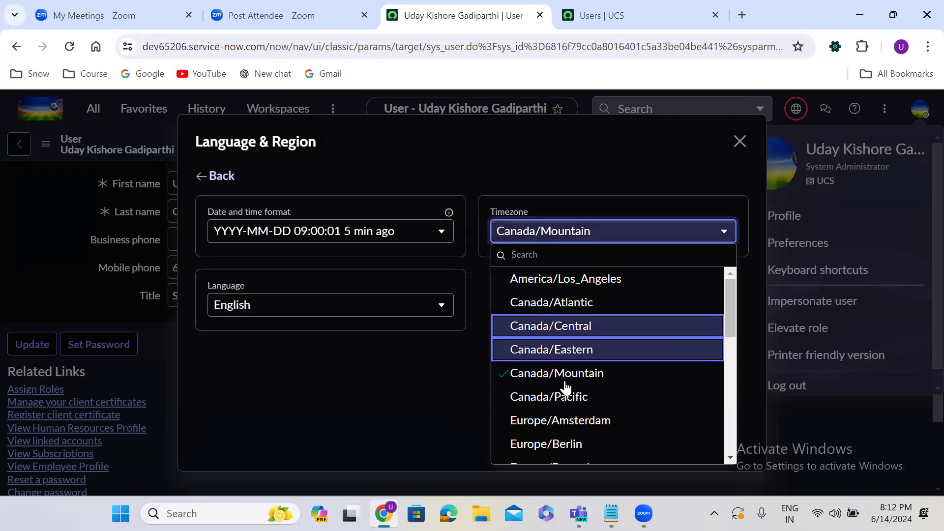
pyautogui.click(565, 444)
pyautogui.click(739, 145)
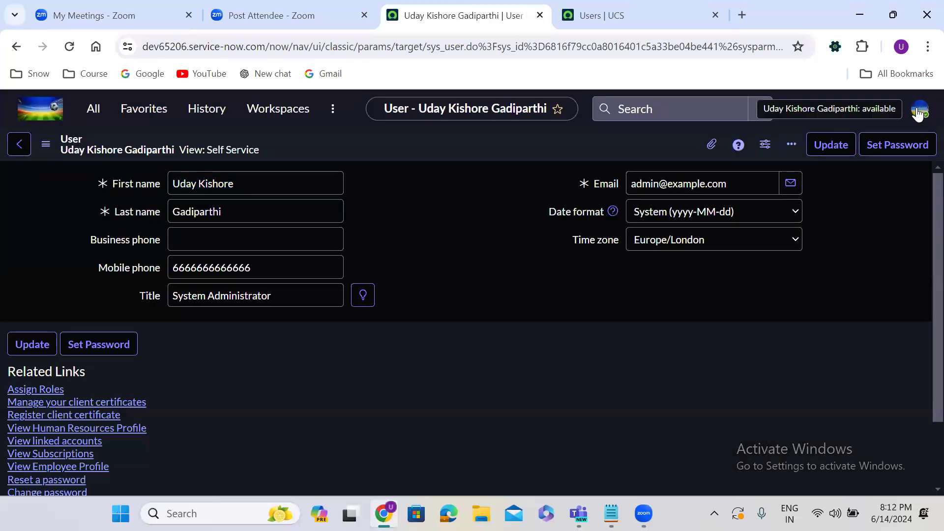
# Step: Review the Keyboard shortcuts list from the account menu, then close it
pyautogui.click(919, 112)
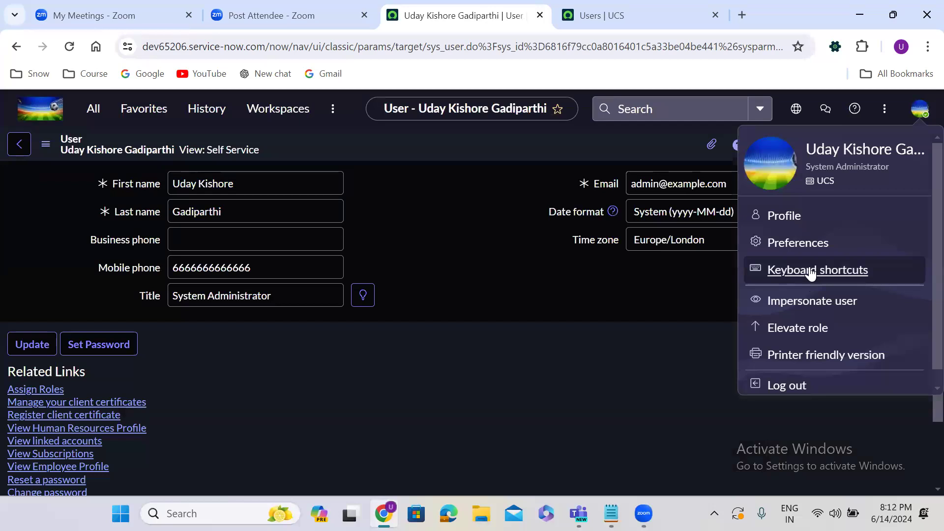
pyautogui.click(810, 275)
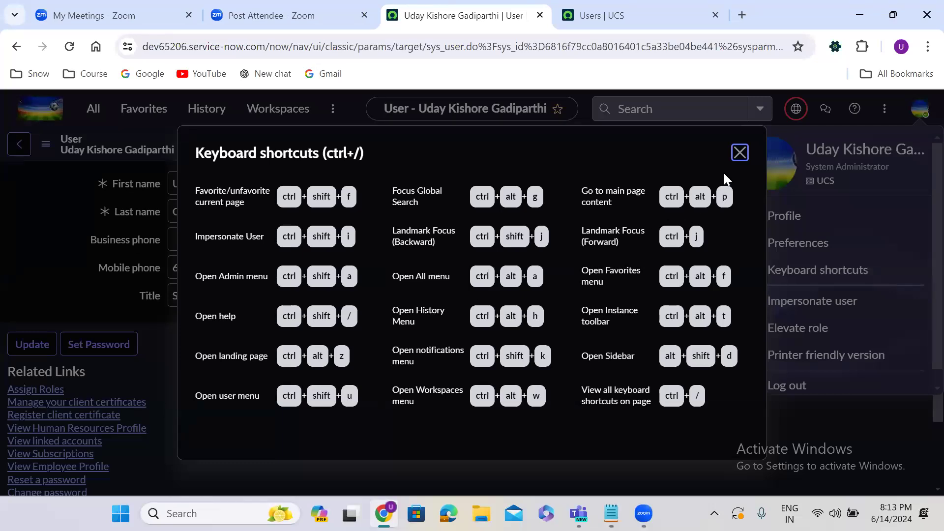
pyautogui.click(740, 152)
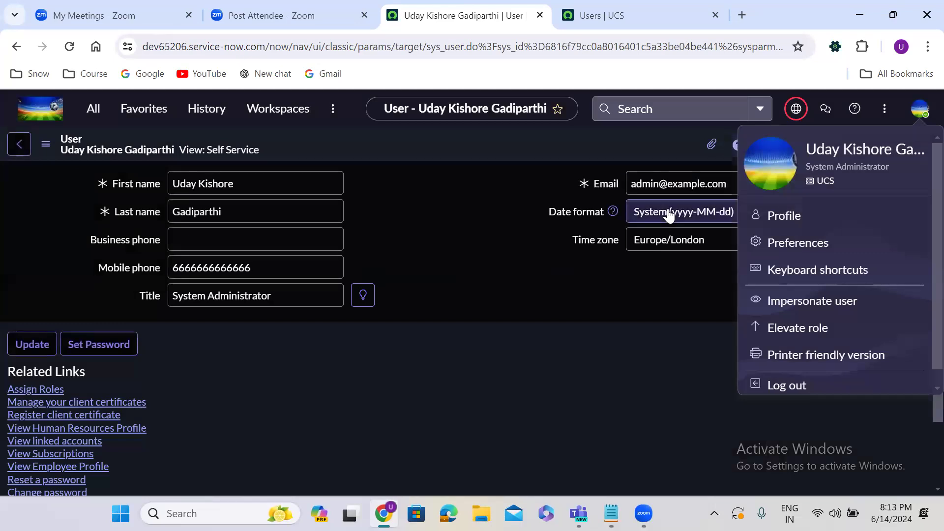
# Step: Open and close the All application navigator with Ctrl+Alt+C, then reopen the account menu
pyautogui.hotkey('ctrl', 'alt', 'c')
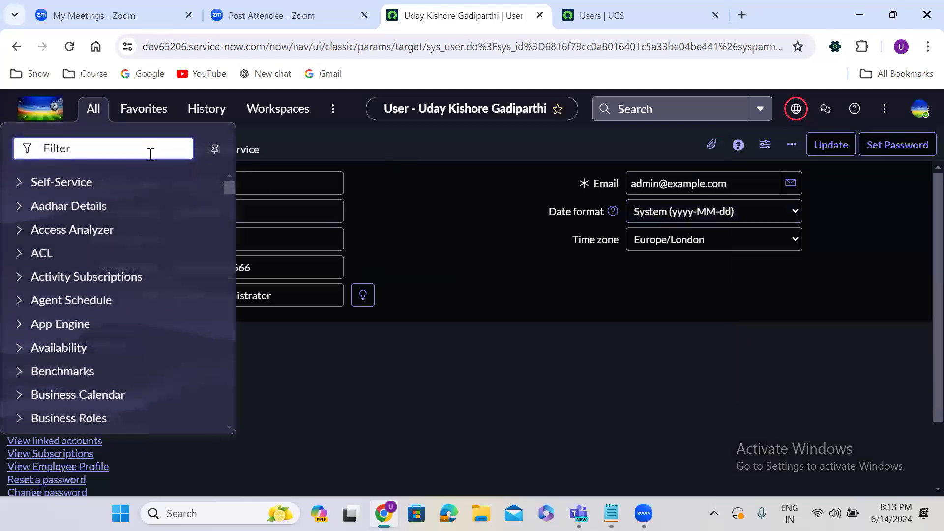
pyautogui.click(434, 192)
pyautogui.click(920, 109)
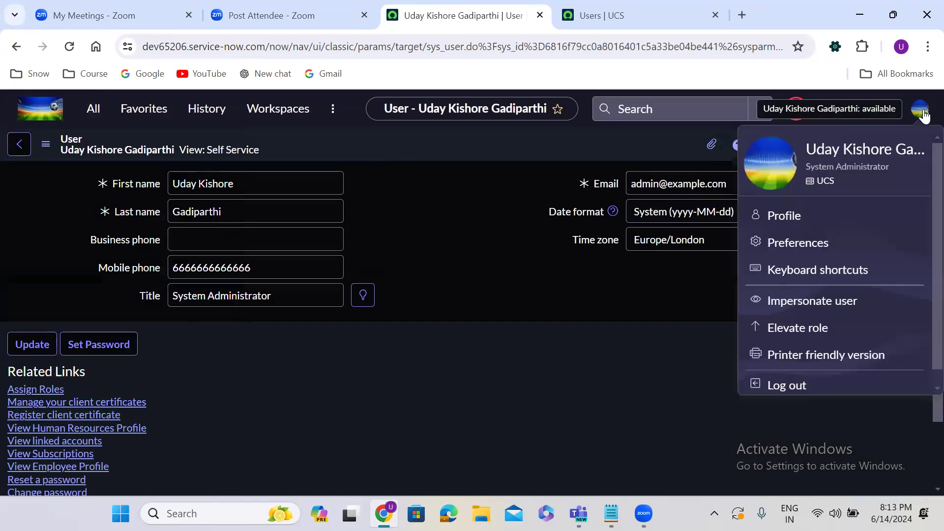
# Step: Search for the target user by name, fix a typo, select them, and start impersonating
pyautogui.click(804, 312)
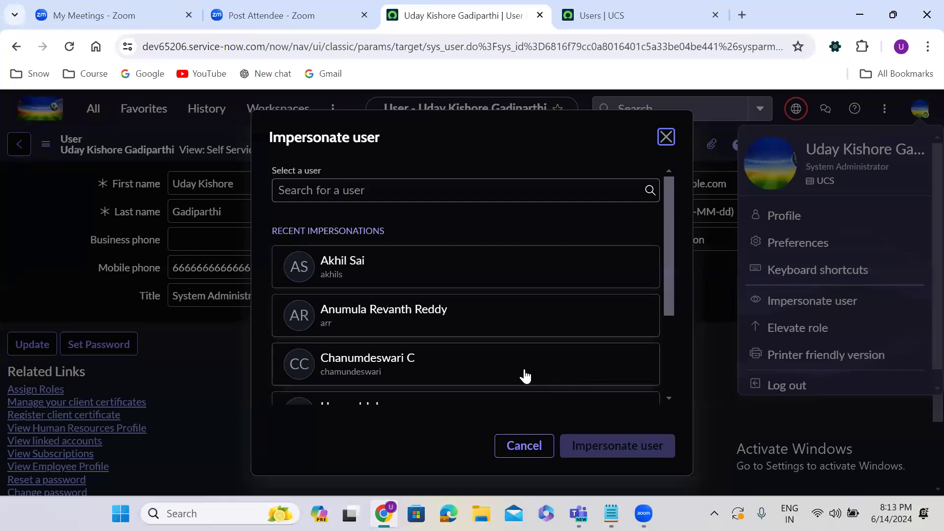
pyautogui.click(459, 190)
pyautogui.click(387, 222)
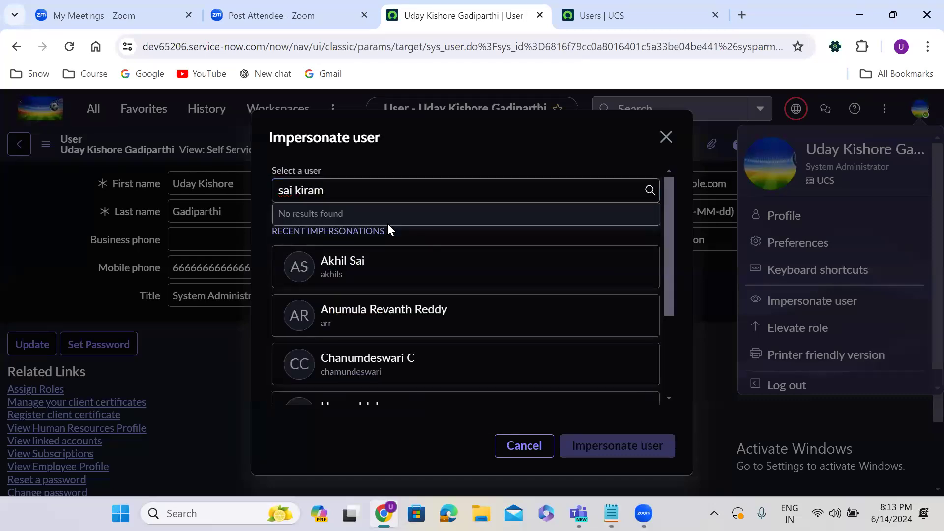
pyautogui.click(366, 191)
pyautogui.press('BackSpace')
pyautogui.write('n')
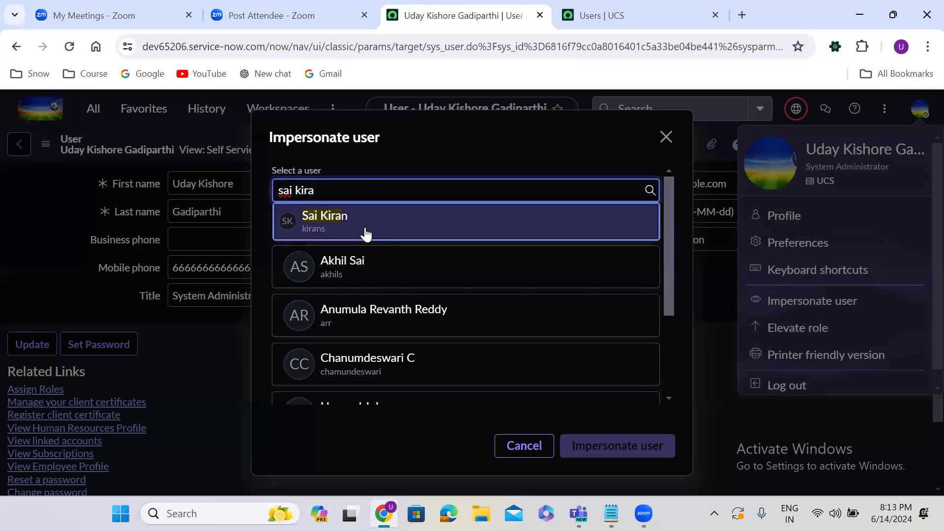
pyautogui.click(366, 234)
pyautogui.click(642, 447)
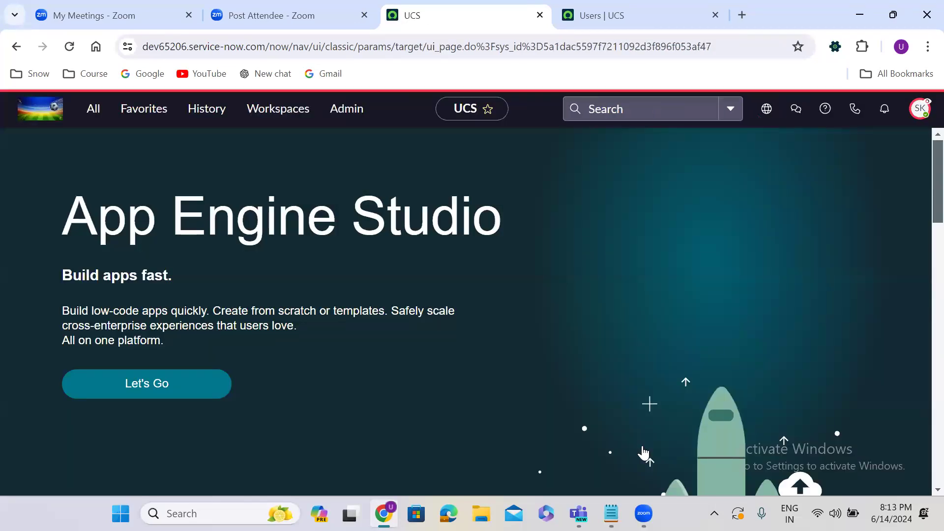
pyautogui.click(920, 110)
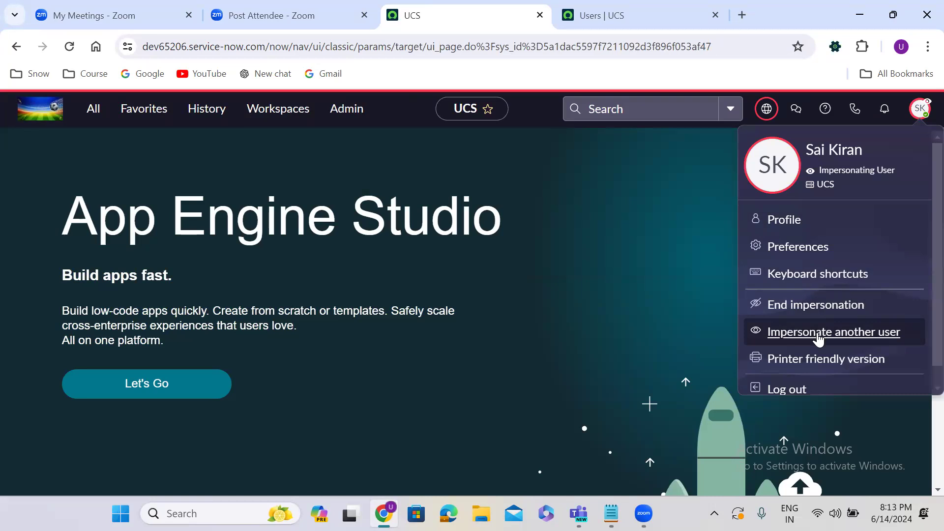
# Step: Switch impersonation to a second user found by name, then end impersonation
pyautogui.click(819, 338)
pyautogui.click(376, 197)
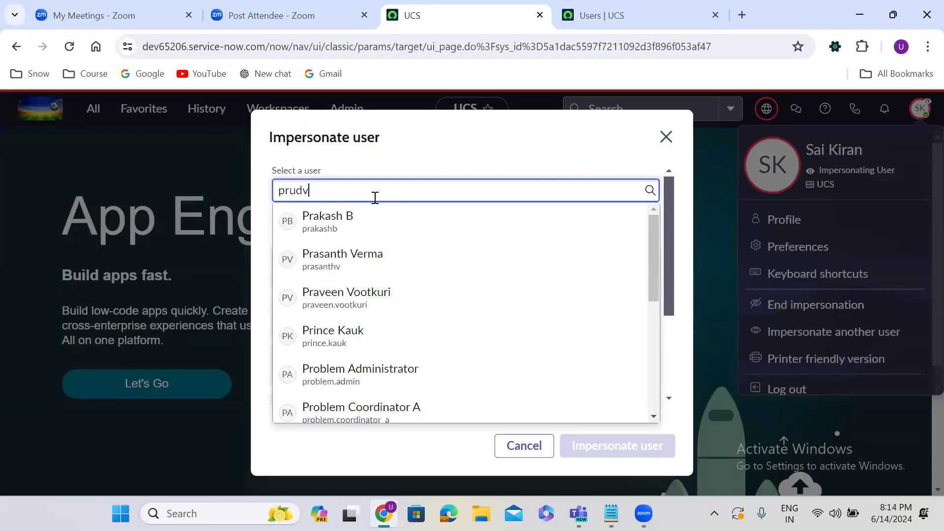
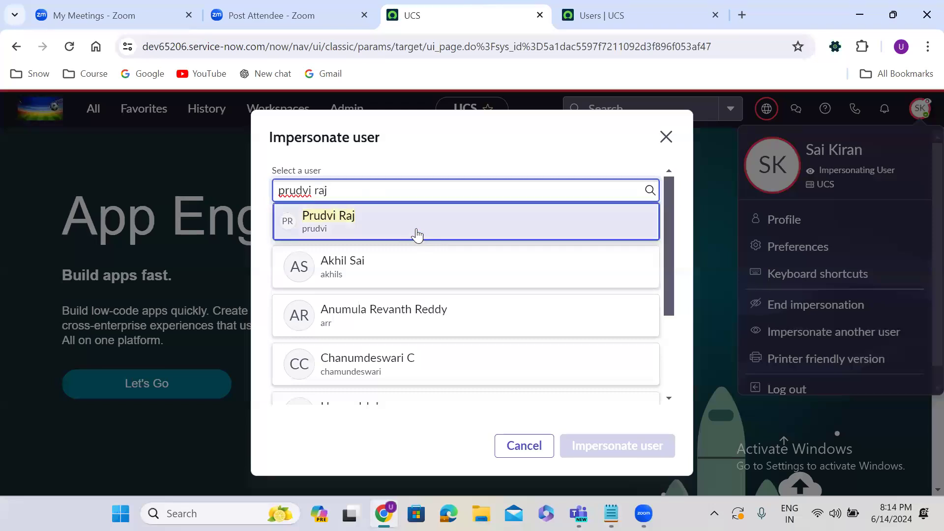
pyautogui.click(417, 234)
pyautogui.click(647, 445)
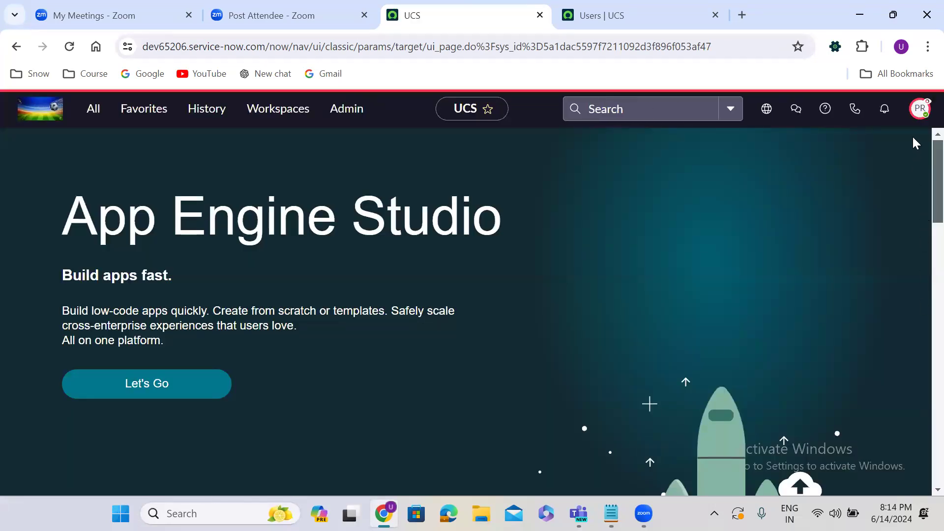
pyautogui.click(919, 109)
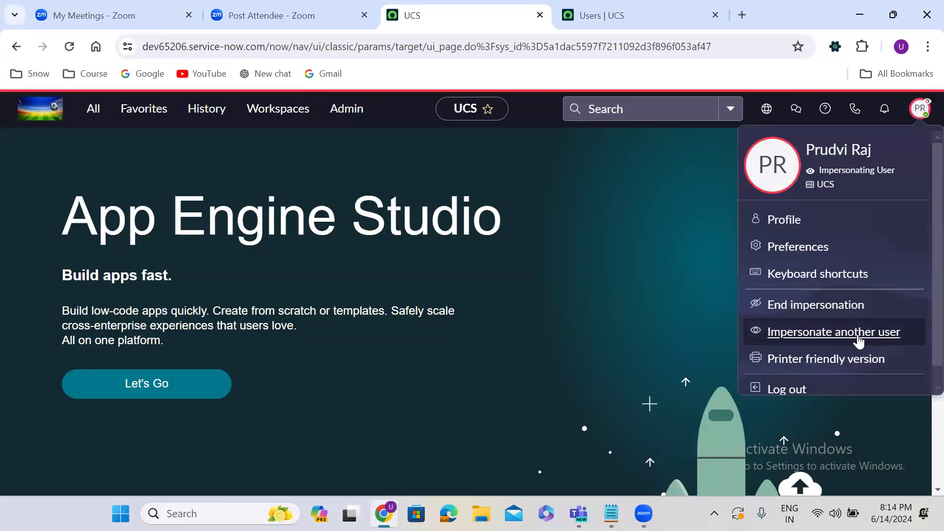
pyautogui.click(802, 305)
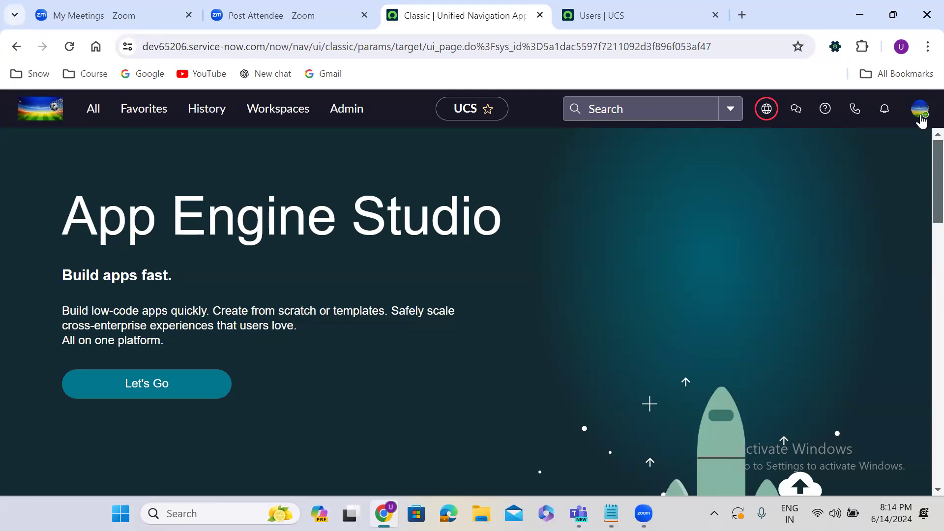
# Step: Open the avatar's account menu over the App Engine Studio page
pyautogui.click(920, 112)
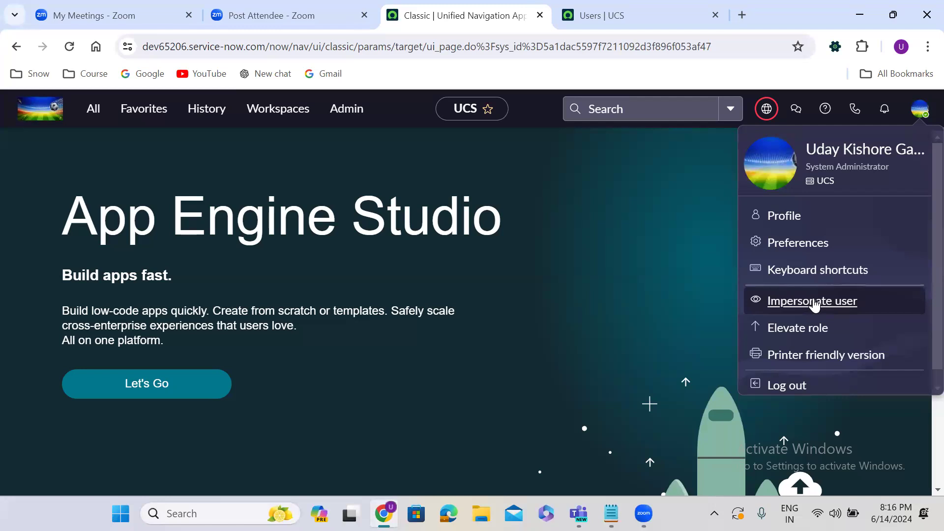
# Step: Open MAJINC0001034 from History in a new tab, view it, then return to the Users list
pyautogui.click(208, 118)
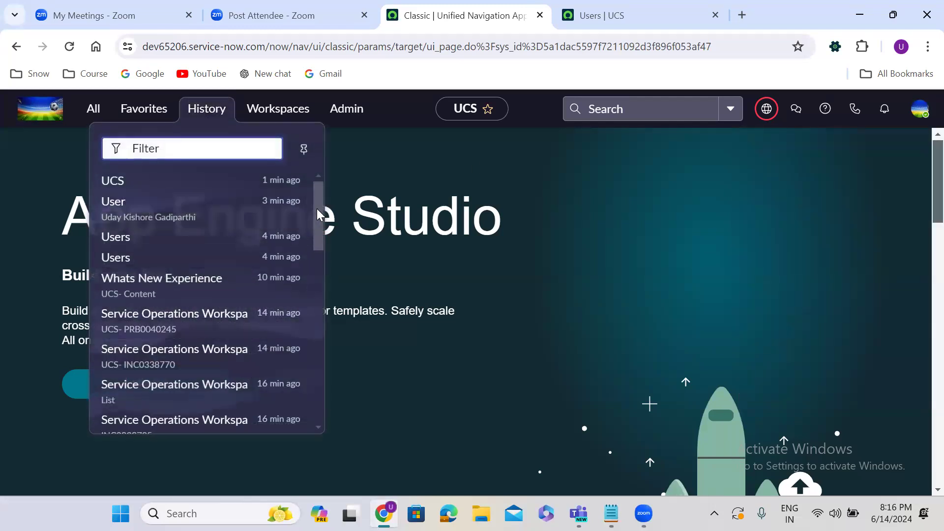
pyautogui.scroll(-2, 318, 261)
pyautogui.moveTo(317, 264); pyautogui.dragTo(317, 383)
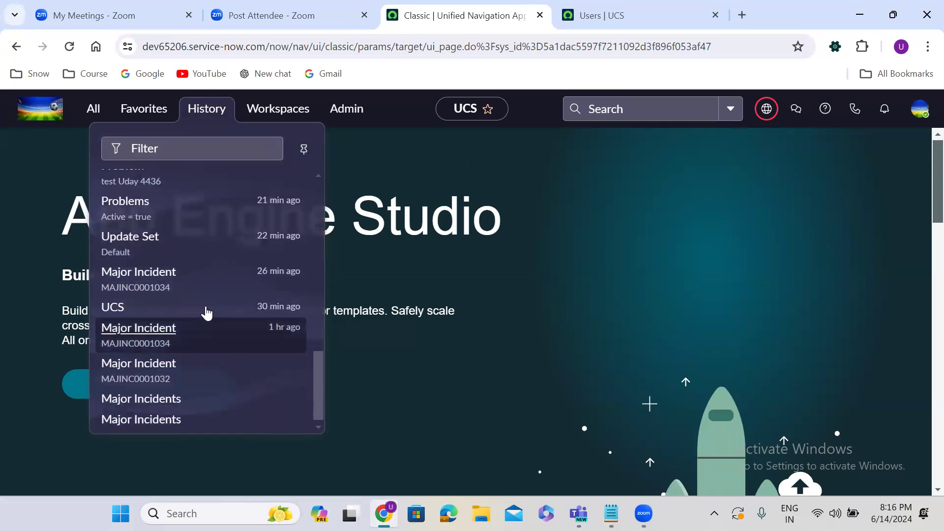
pyautogui.middleClick(154, 281)
pyautogui.click(541, 12)
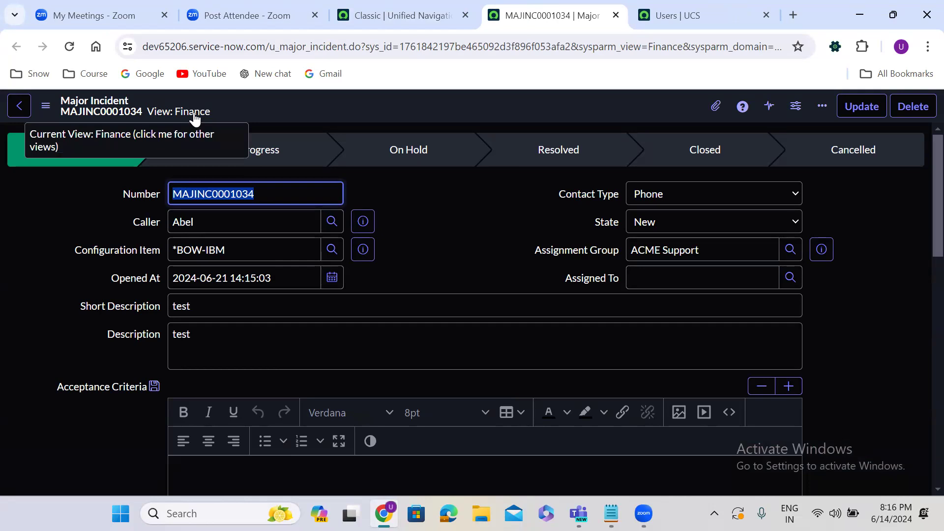
pyautogui.click(669, 7)
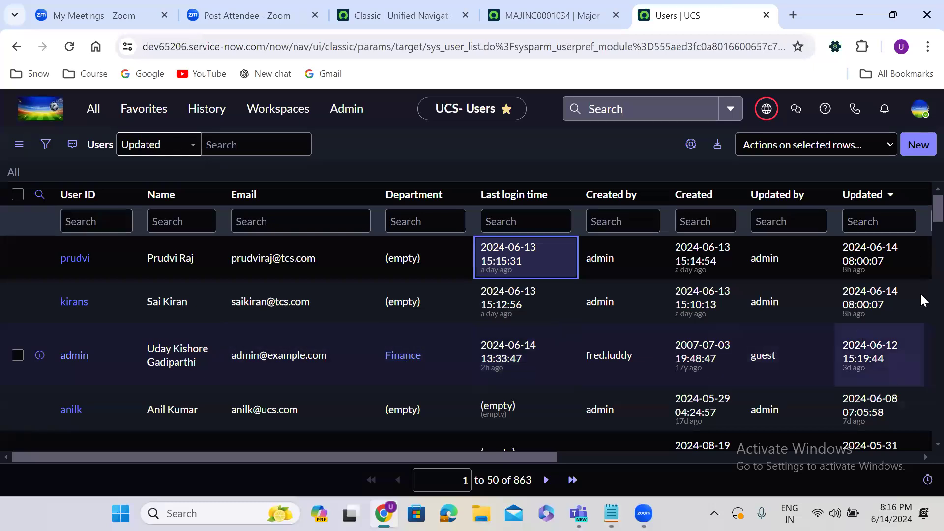
pyautogui.scroll(-3, 925, 222)
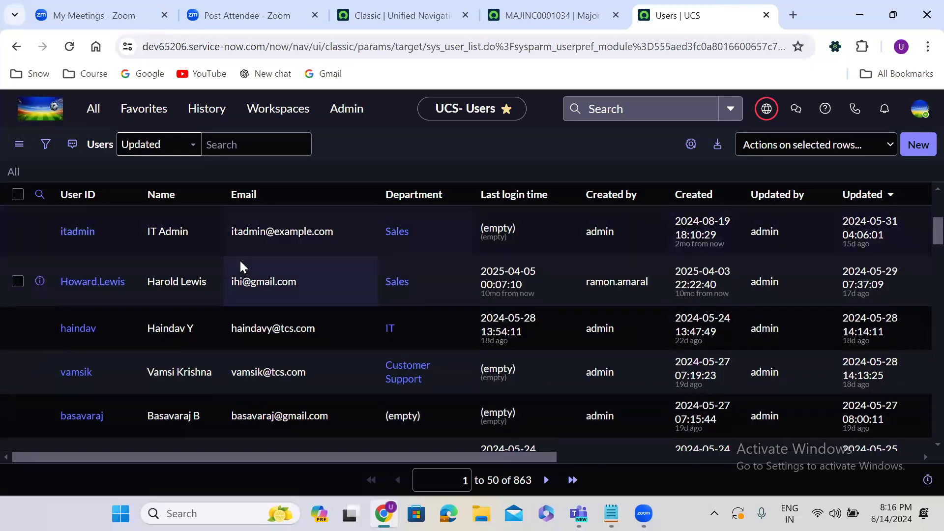
# Step: Copy the Chief Technology Officer user's ID from the Users list tab
pyautogui.click(541, 6)
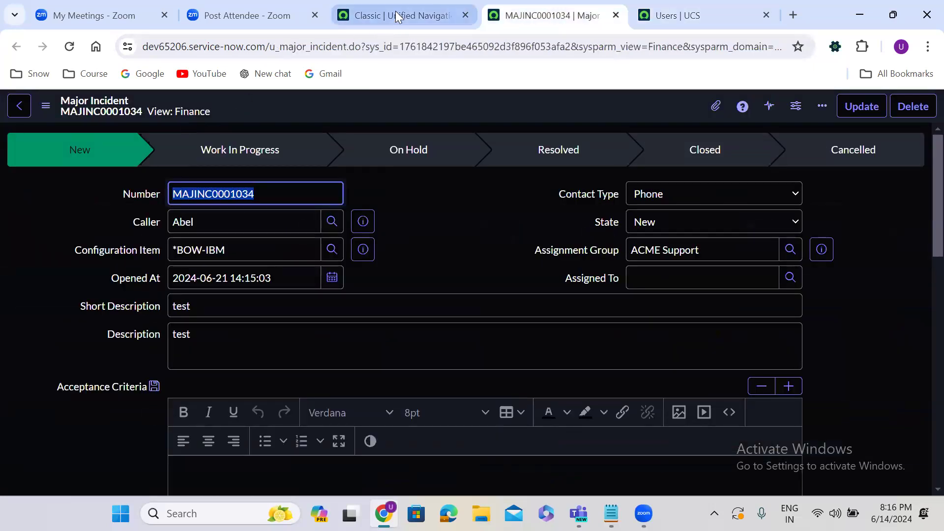
pyautogui.click(395, 11)
pyautogui.click(679, 15)
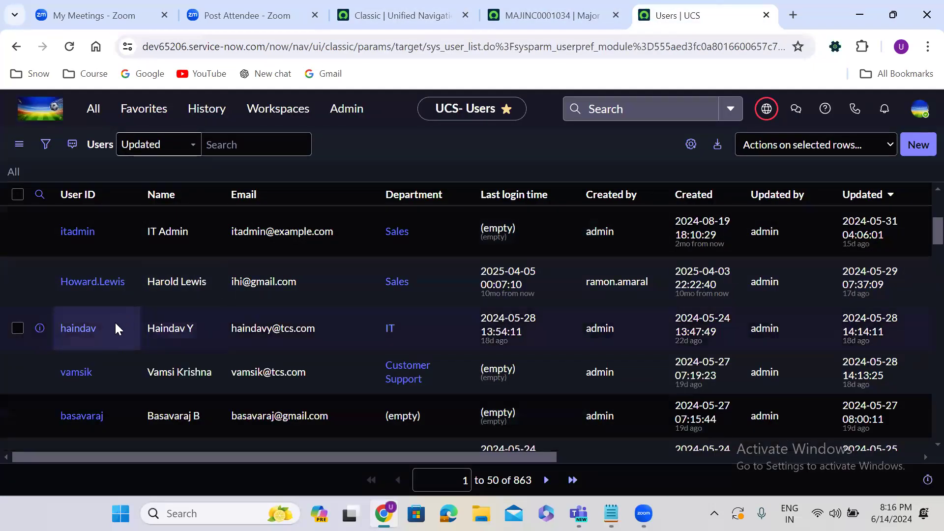
pyautogui.moveTo(79, 284); pyautogui.dragTo(43, 289)
pyautogui.hotkey('ctrl', 'c')
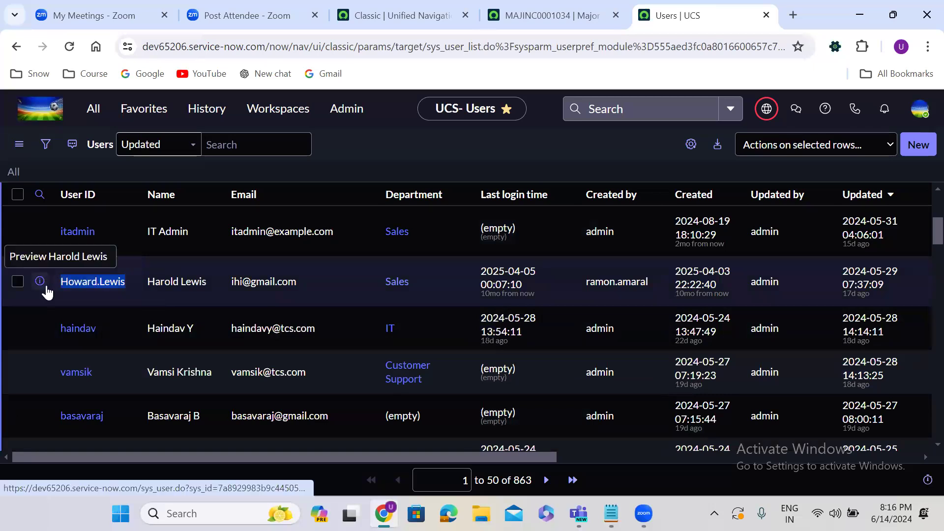
pyautogui.click(369, 4)
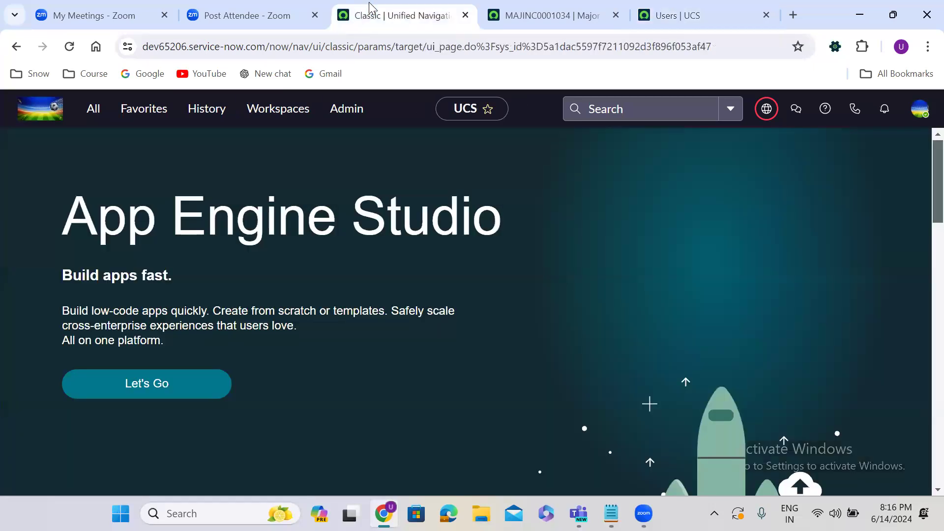
# Step: Impersonate that user by pasting the copied ID and choosing the matching result
pyautogui.click(918, 111)
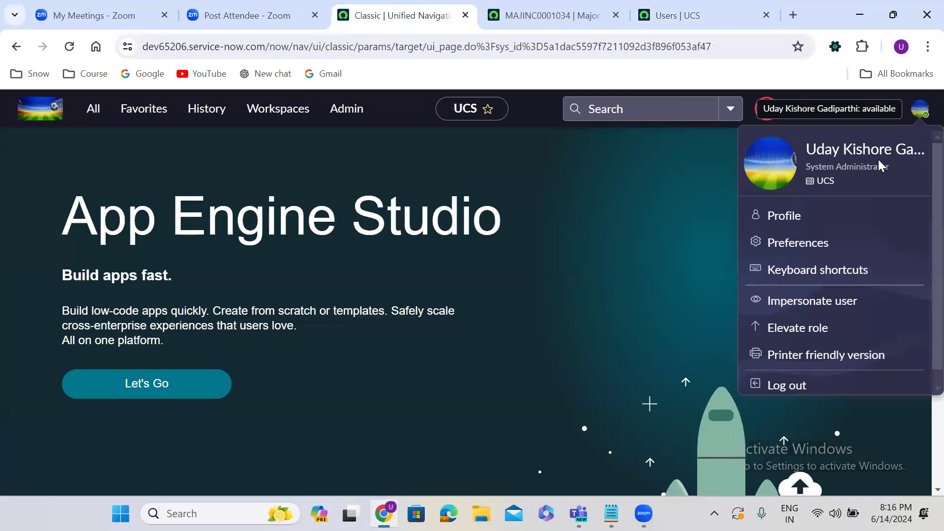
pyautogui.click(815, 306)
pyautogui.click(396, 195)
pyautogui.hotkey('ctrl', 'v')
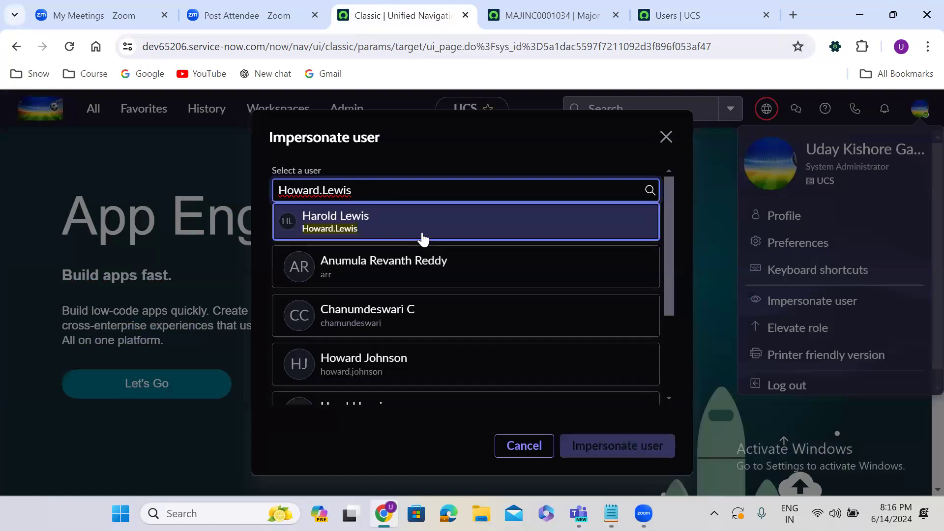
pyautogui.click(423, 239)
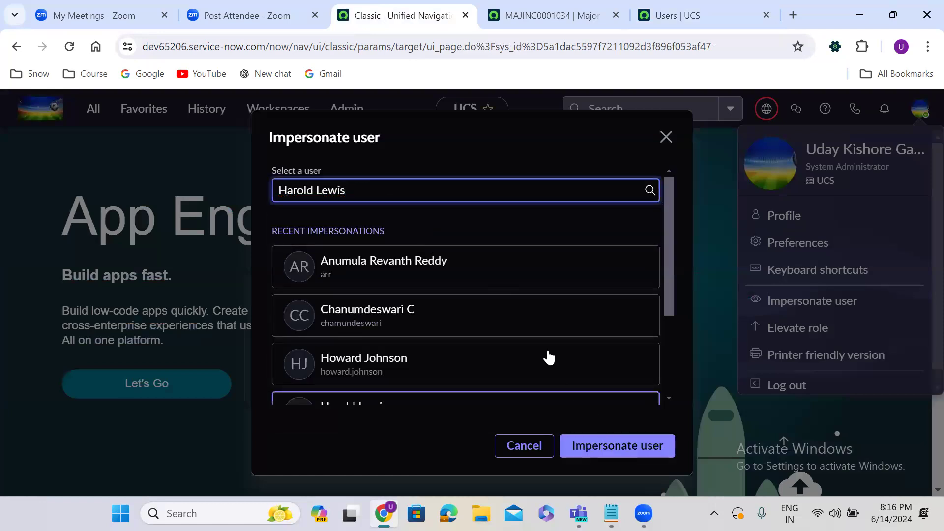
pyautogui.click(400, 198)
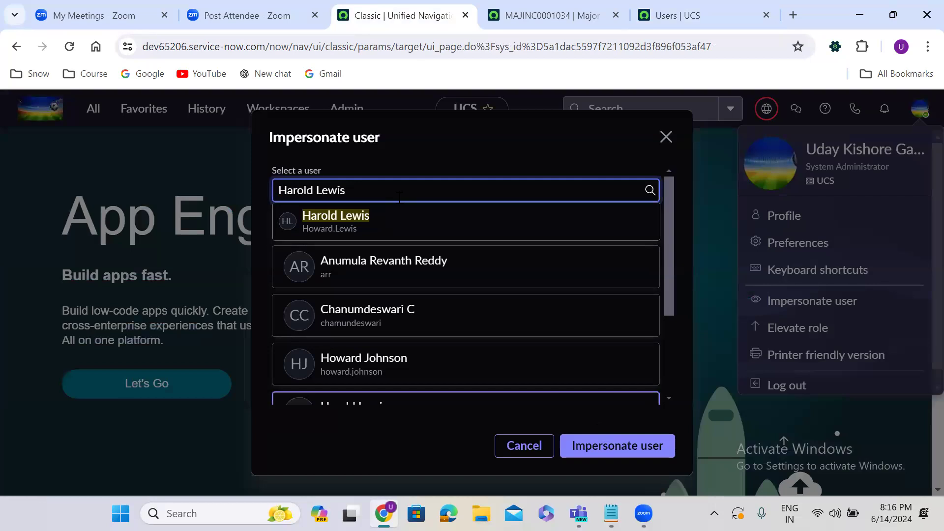
pyautogui.click(422, 227)
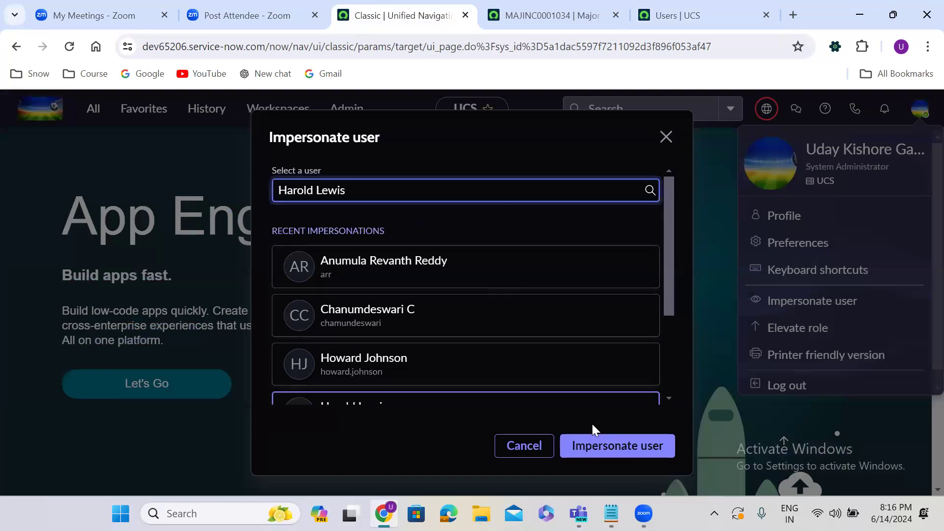
pyautogui.click(618, 446)
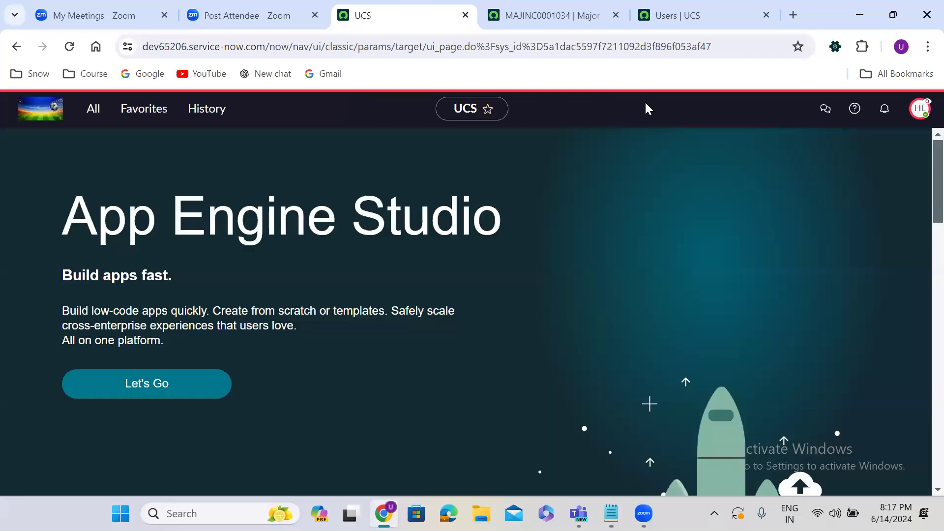
pyautogui.click(918, 118)
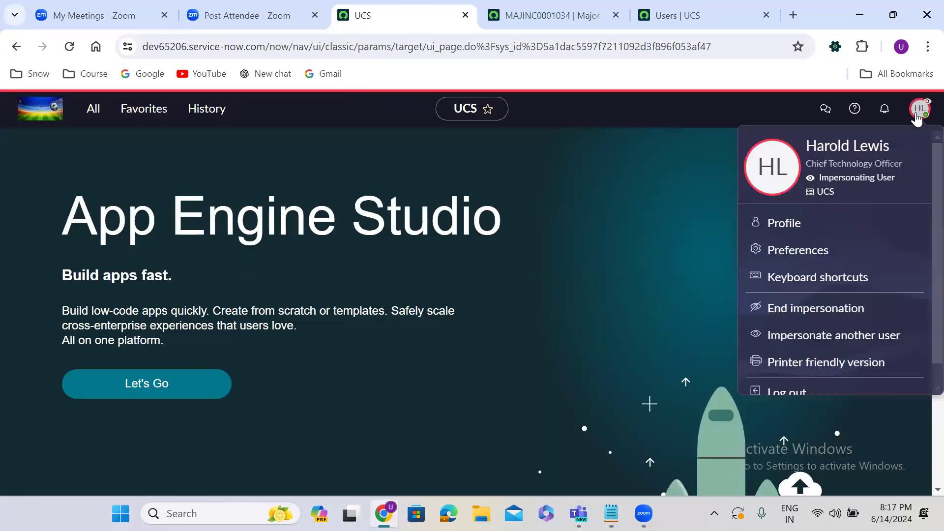
# Step: Reload MAJINC0001034 as the impersonated user to see its Sales view, then end impersonation
pyautogui.click(565, 14)
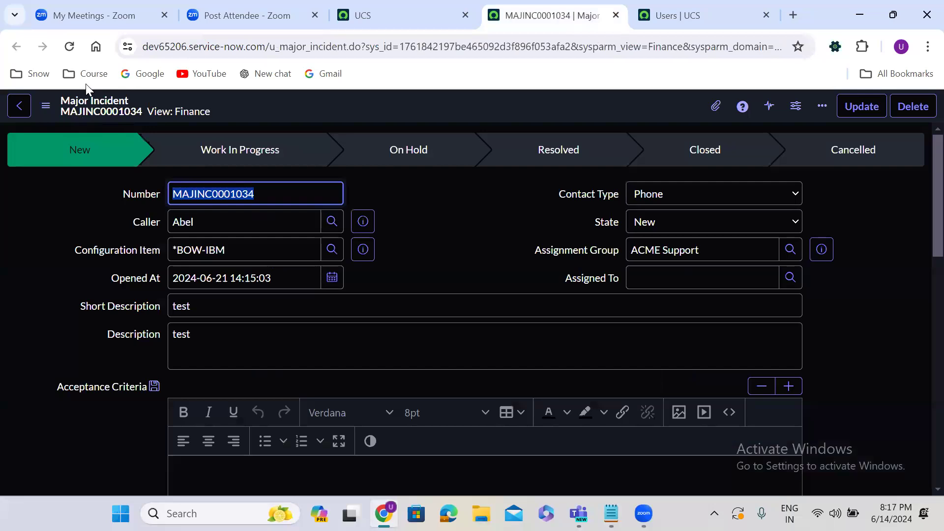
pyautogui.click(69, 47)
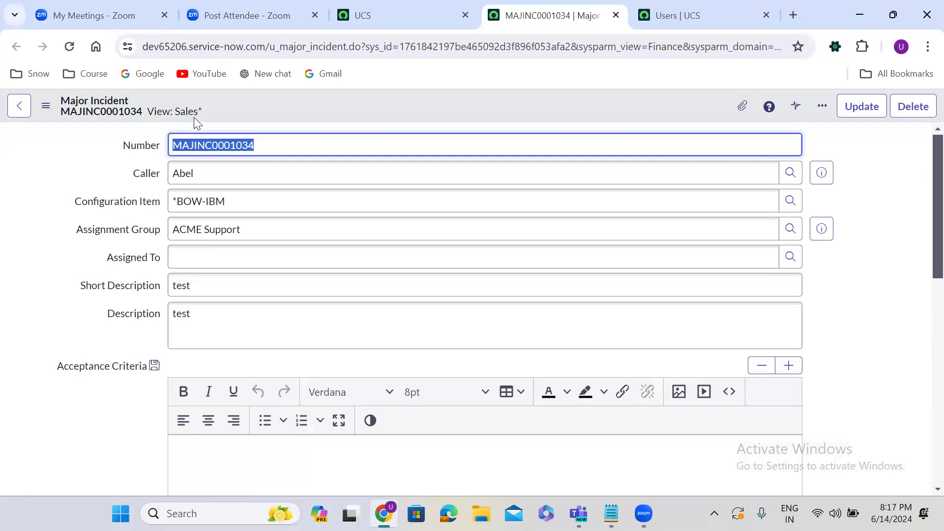
pyautogui.click(678, 10)
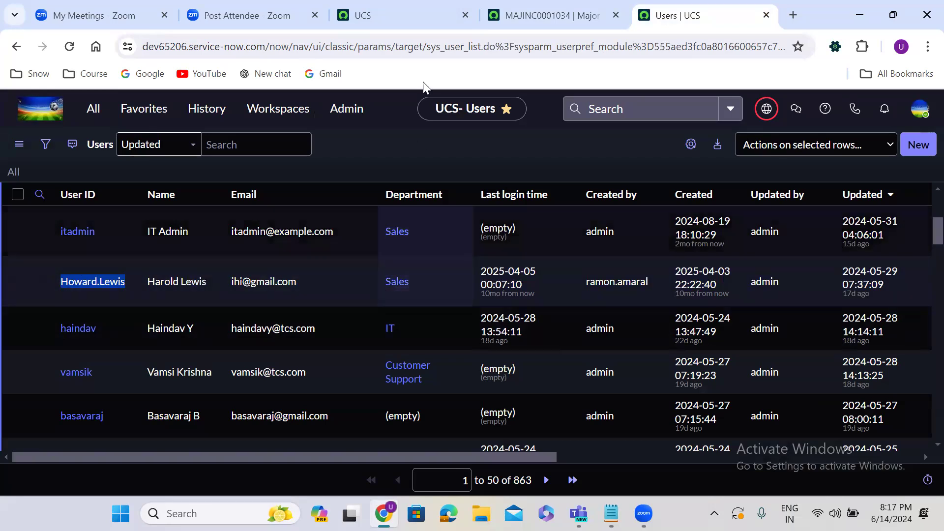
pyautogui.click(538, 15)
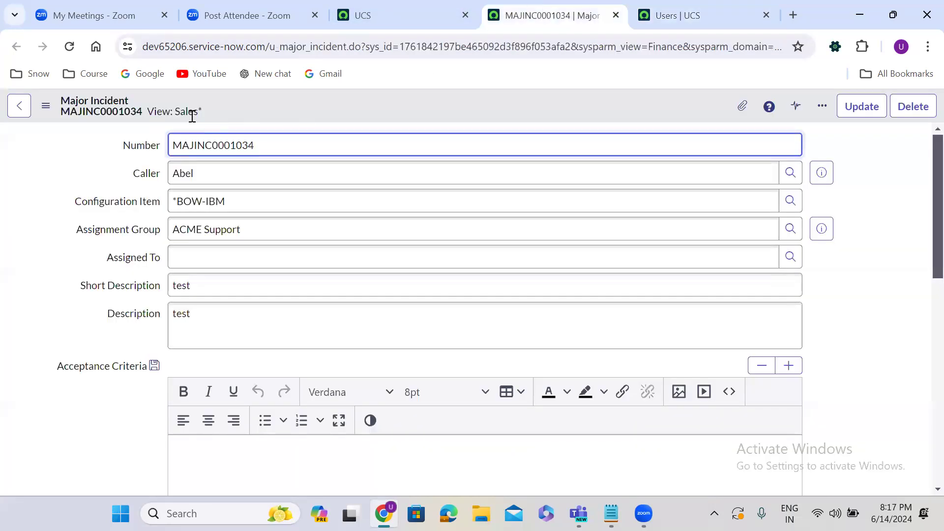
pyautogui.click(362, 19)
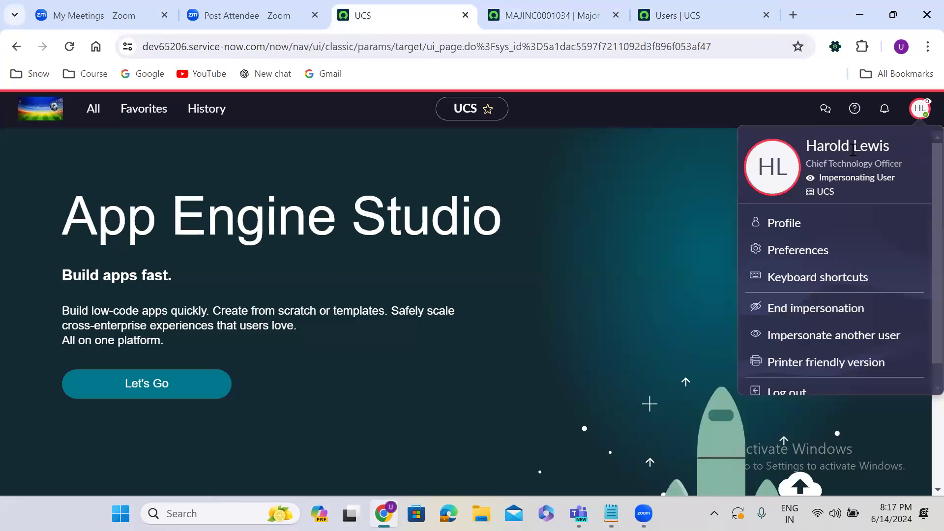
pyautogui.click(806, 309)
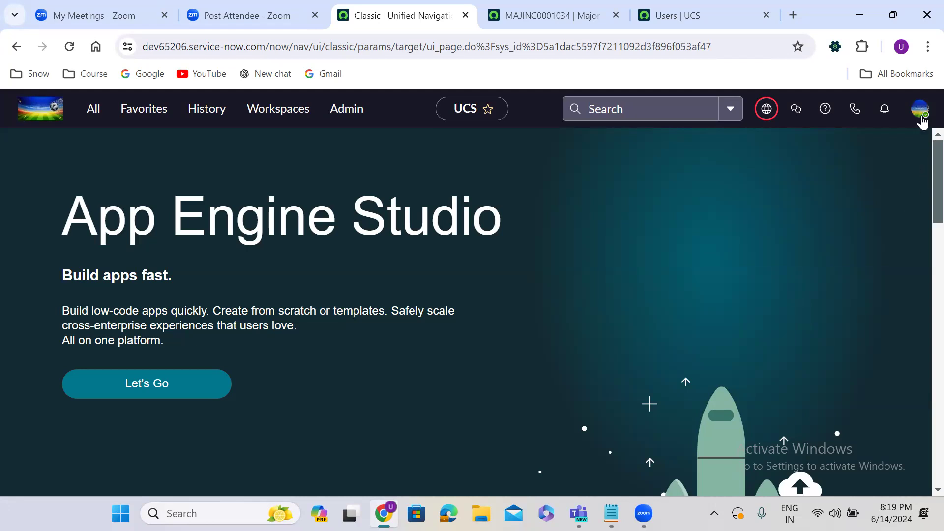
pyautogui.click(919, 109)
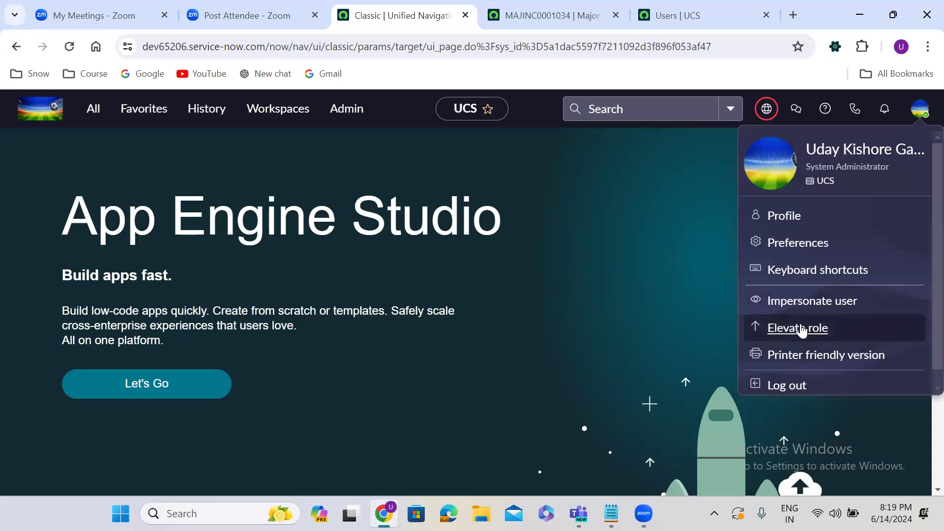
pyautogui.click(802, 328)
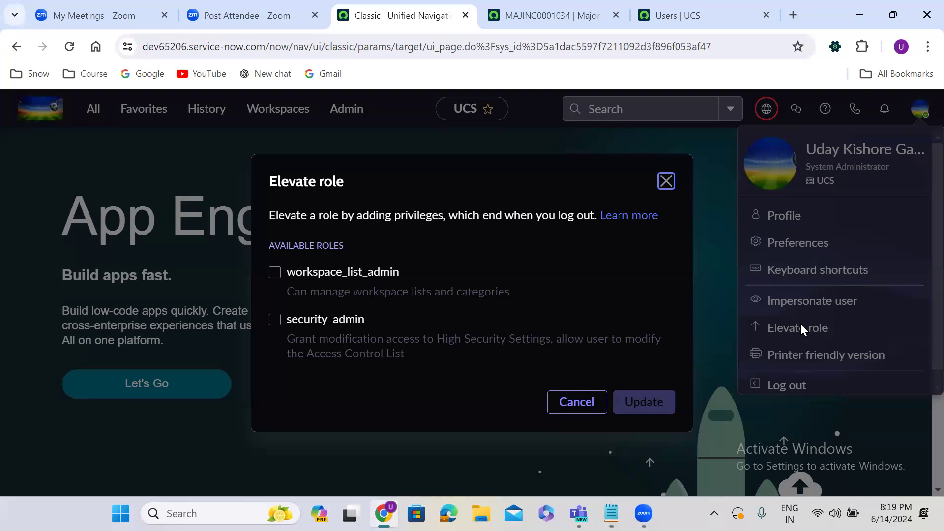
pyautogui.click(666, 182)
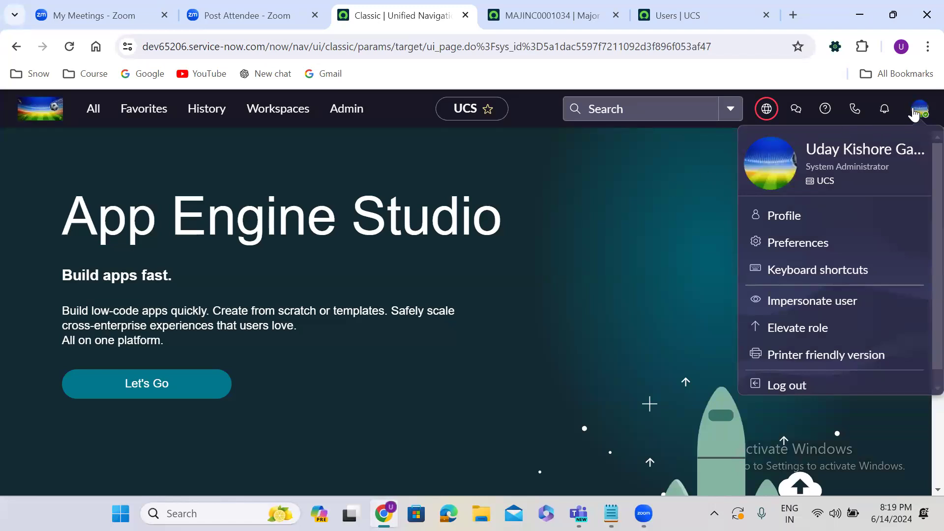
pyautogui.click(919, 109)
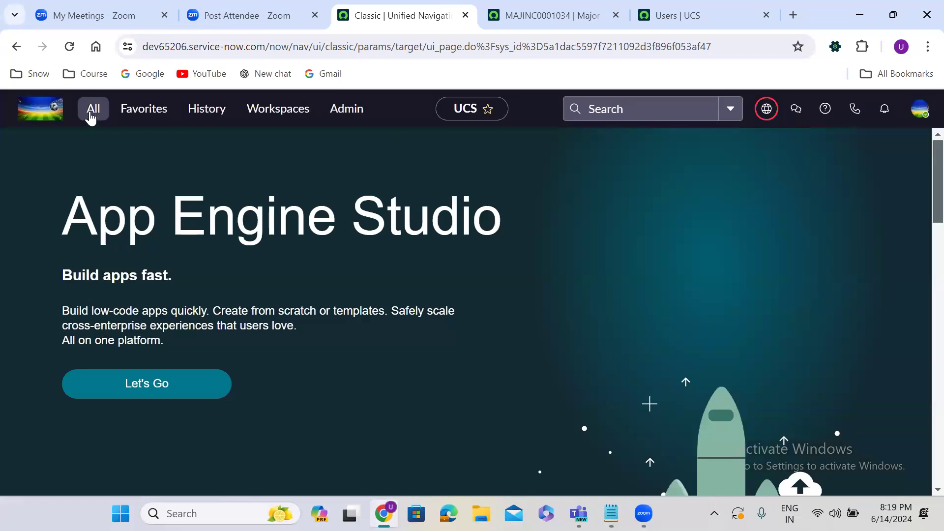
# Step: Filter the navigator for 'access control', open Access Control (ACL), and open the u_major_incident write ACL
pyautogui.click(90, 116)
pyautogui.write('ac')
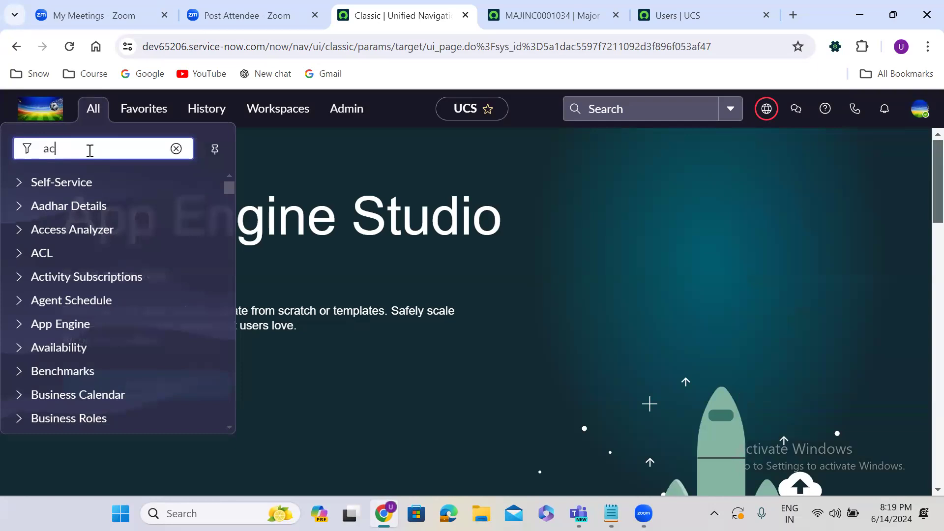
pyautogui.write('cess controls')
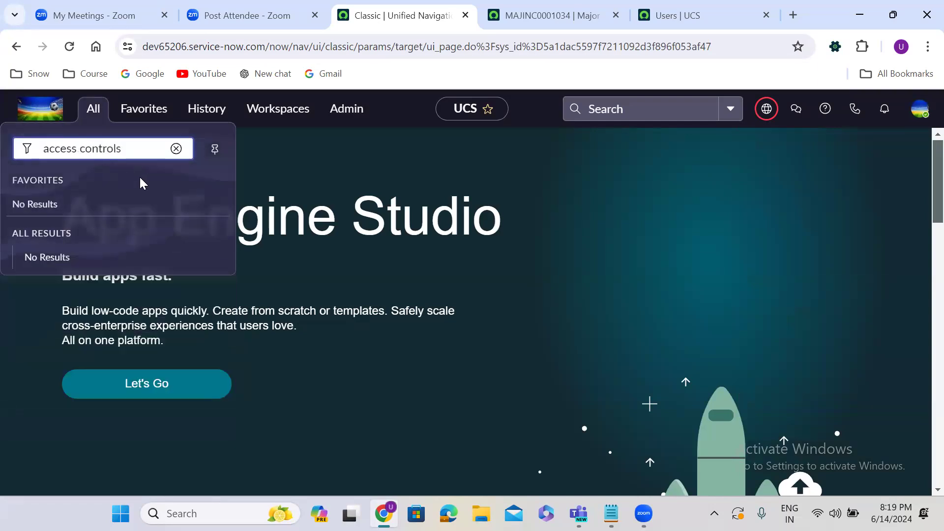
pyautogui.press('BackSpace')
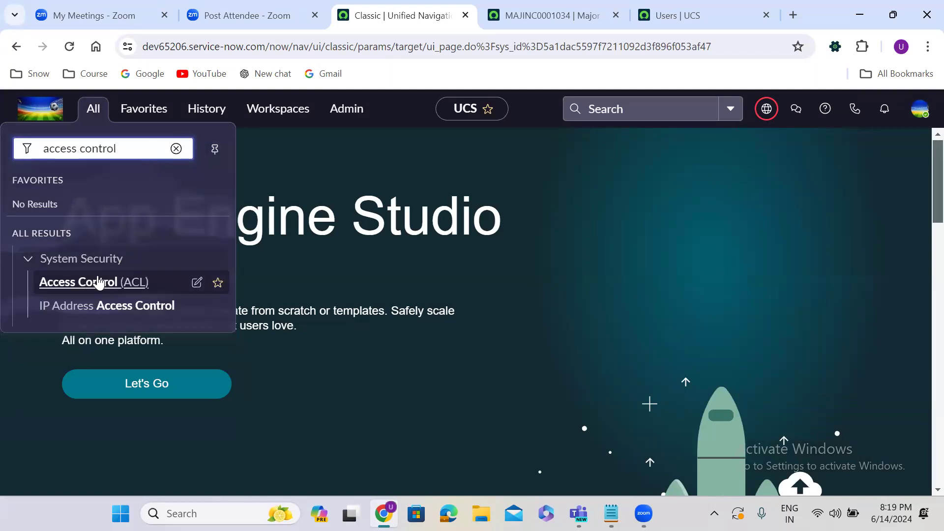
pyautogui.click(80, 283)
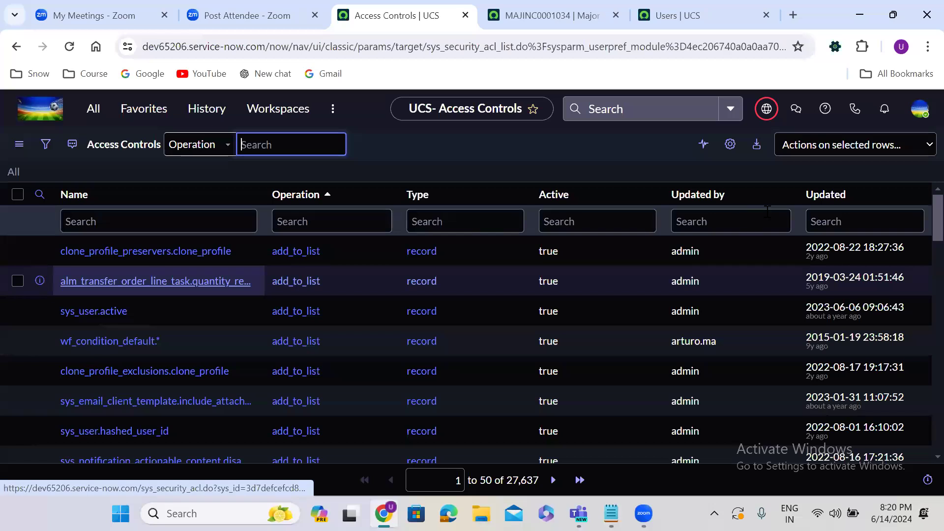
pyautogui.click(836, 199)
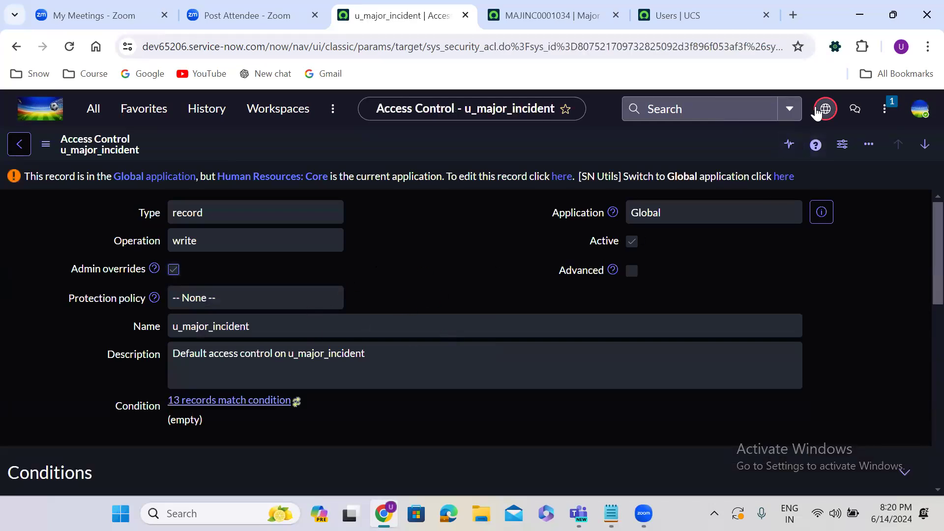
# Step: Set the application scope to Global using the globe icon's scope list
pyautogui.click(819, 110)
pyautogui.click(783, 149)
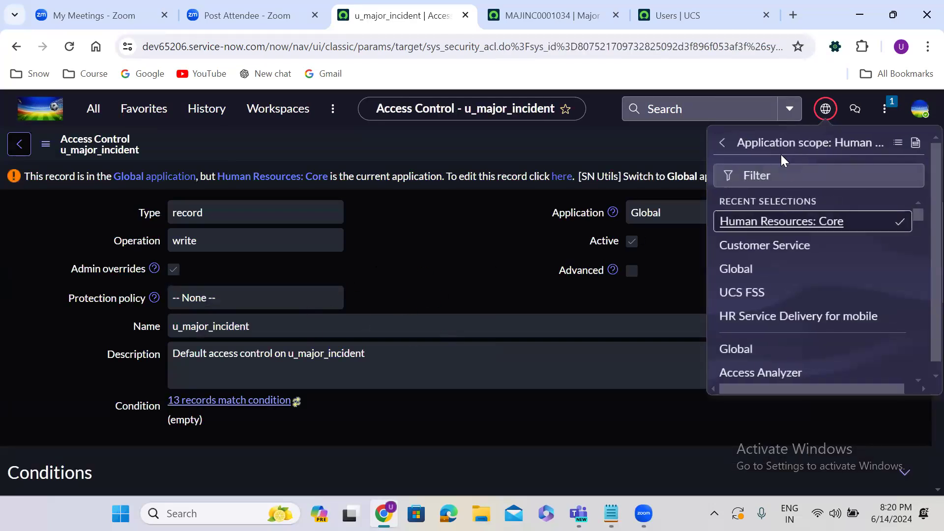
pyautogui.click(741, 270)
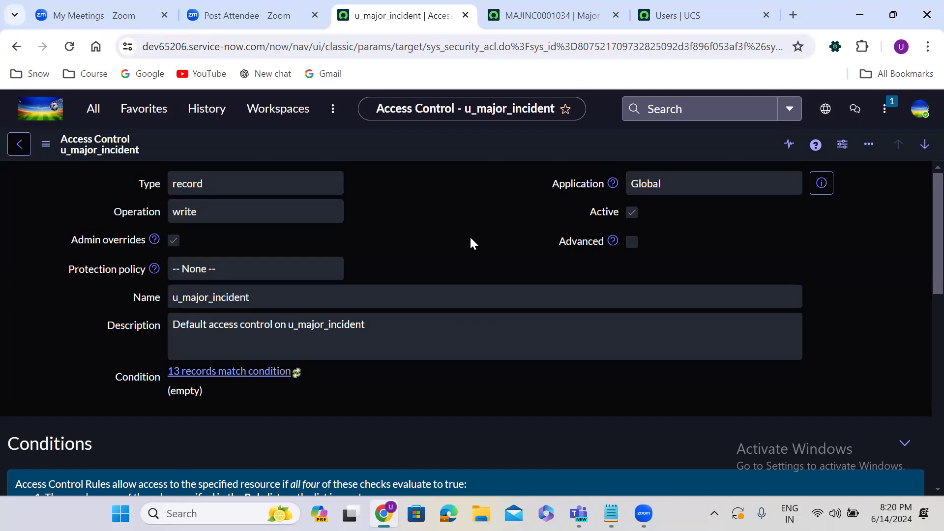
# Step: Elevate the admin session to the security_admin role from the avatar menu
pyautogui.click(920, 113)
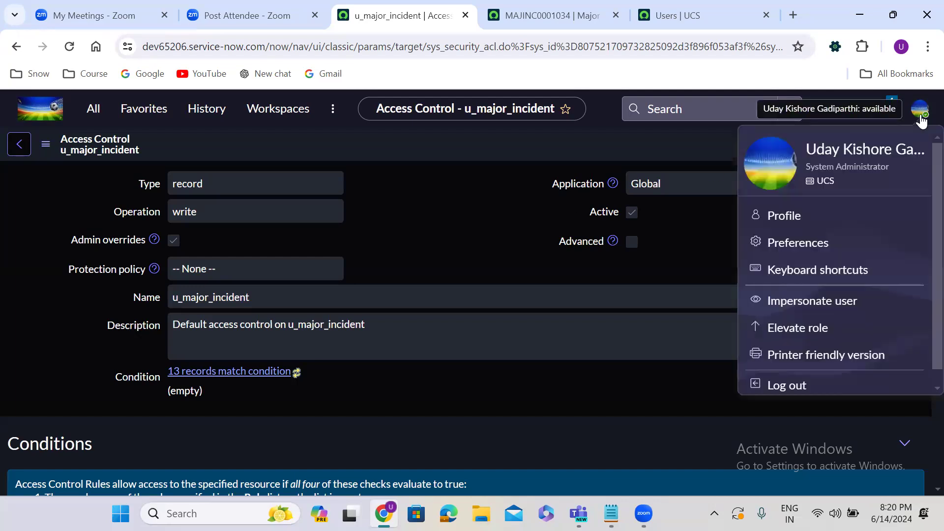
pyautogui.click(791, 332)
pyautogui.click(341, 324)
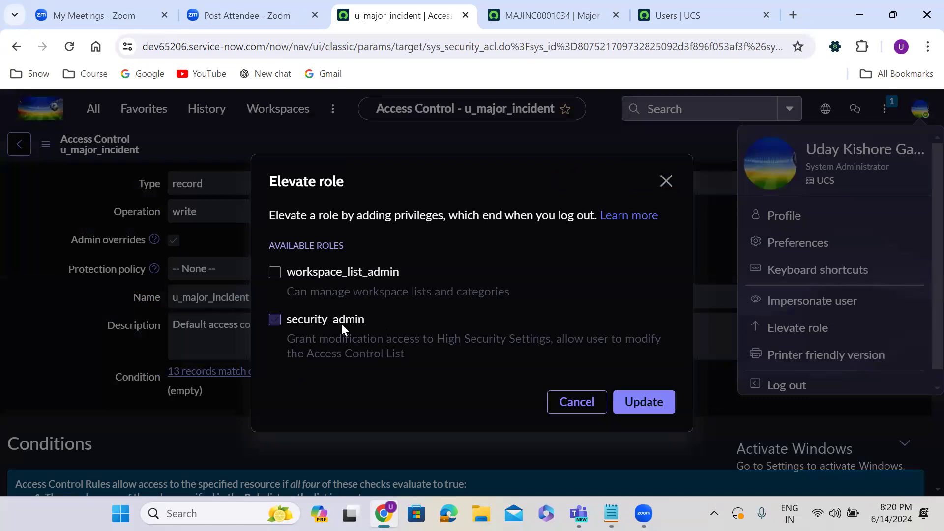
pyautogui.click(648, 407)
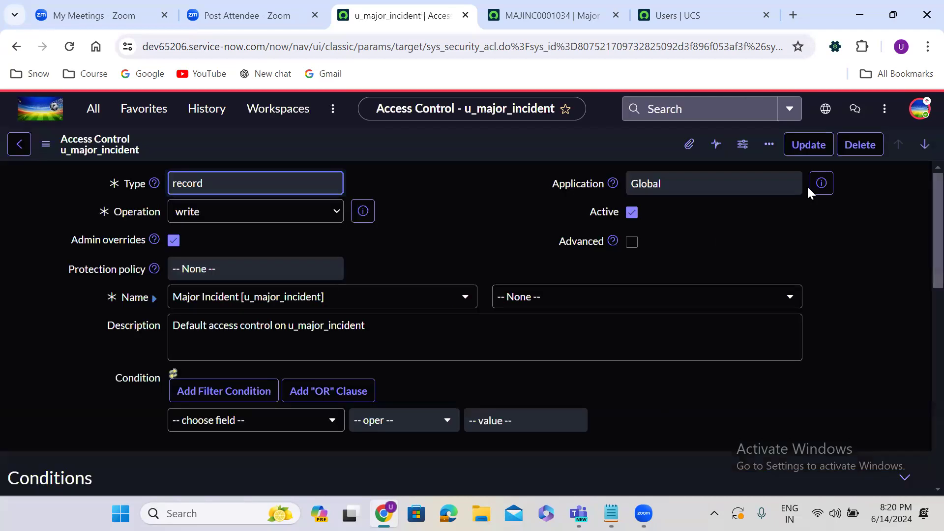
# Step: Check the Name field's table choices, then go back twice to the home page
pyautogui.click(350, 299)
pyautogui.click(350, 299)
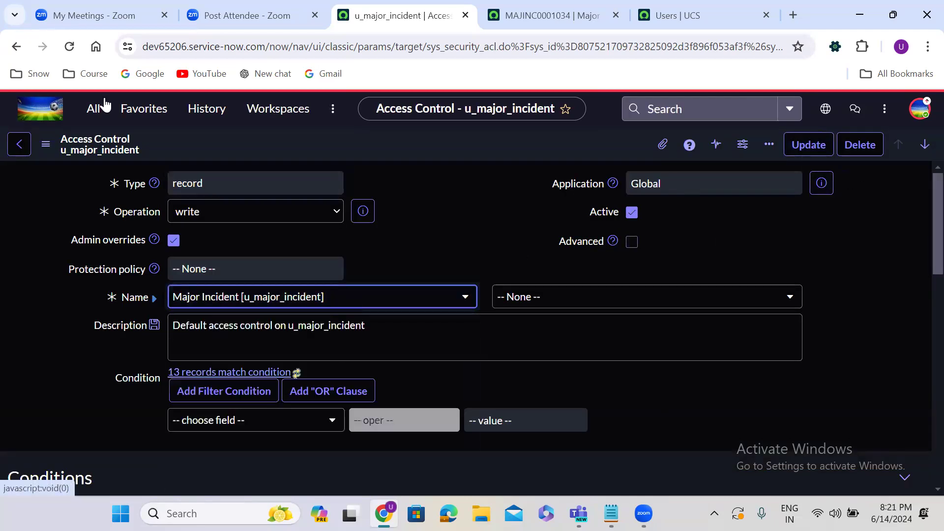
pyautogui.click(16, 46)
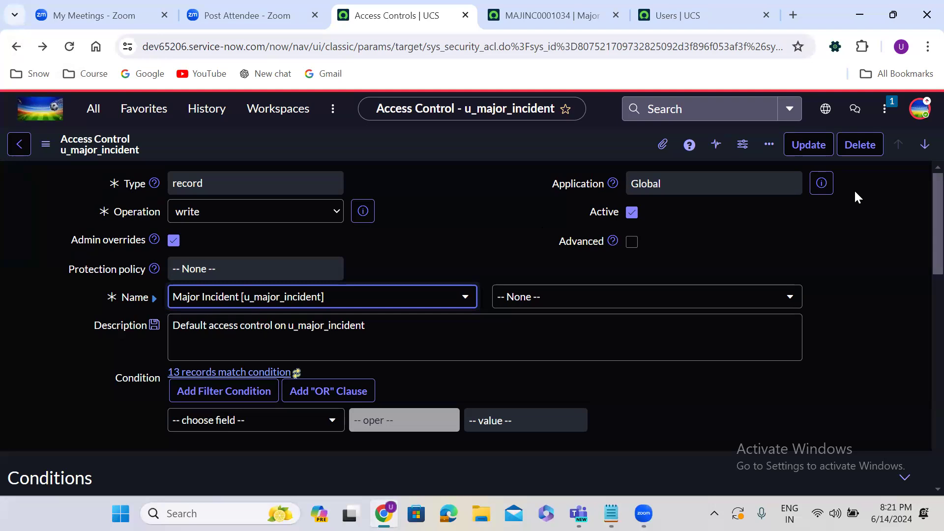
pyautogui.click(16, 49)
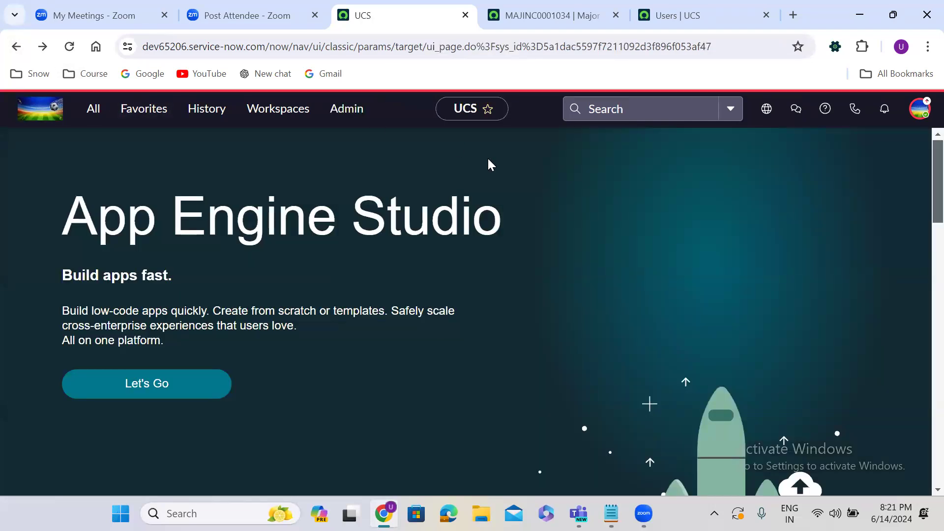
# Step: Reopen the u_major_incident access control record from History
pyautogui.click(43, 46)
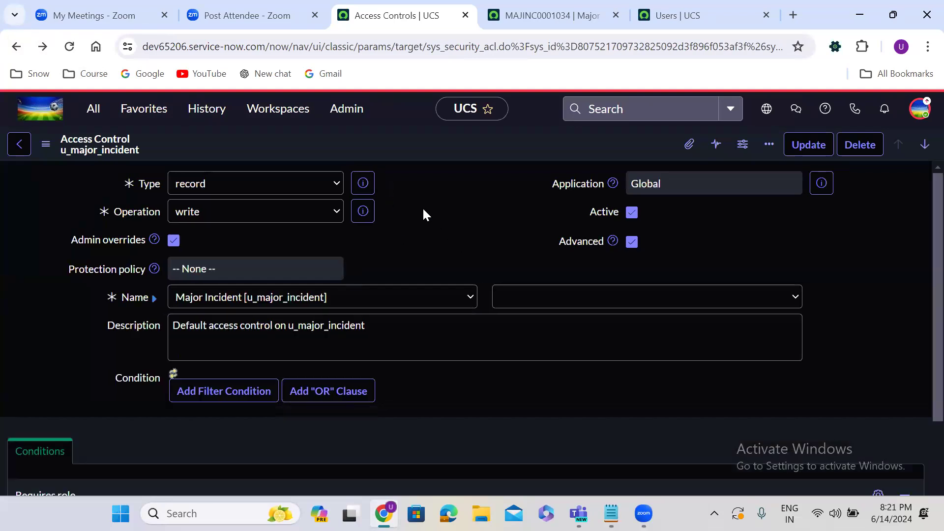
pyautogui.click(207, 111)
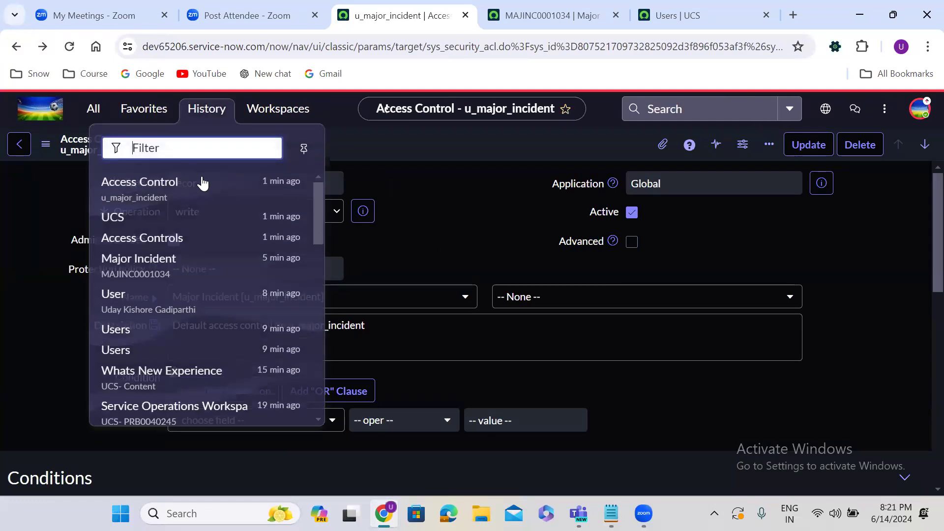
pyautogui.click(199, 195)
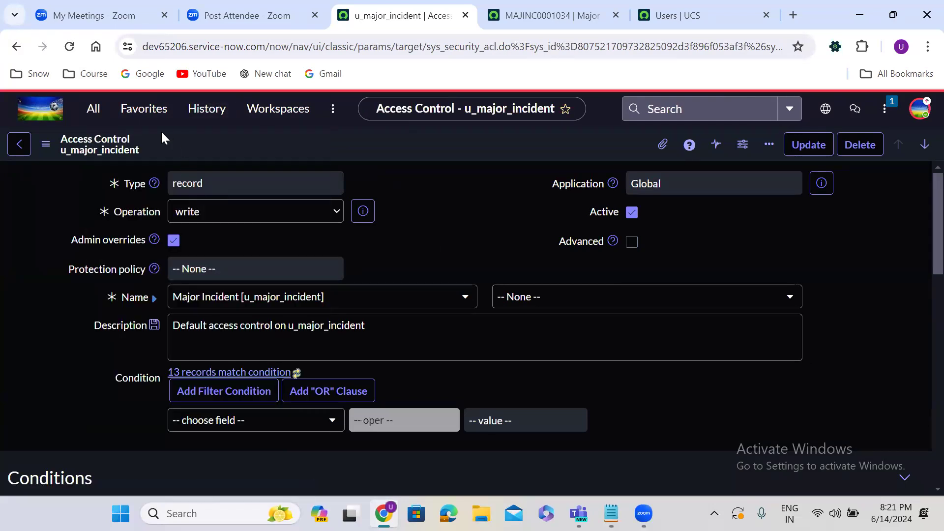
# Step: Filter the All menu for 'access con' and open Access Control (ACL)
pyautogui.click(99, 114)
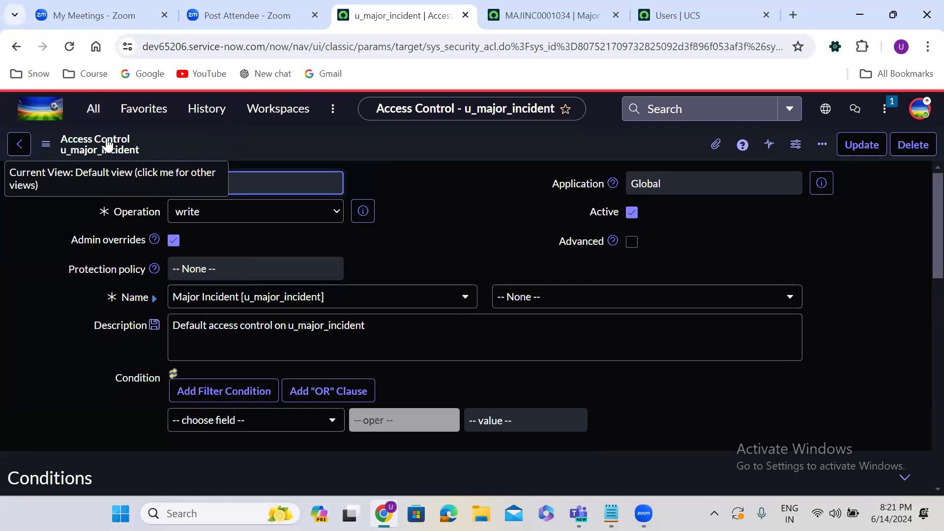
pyautogui.click(102, 115)
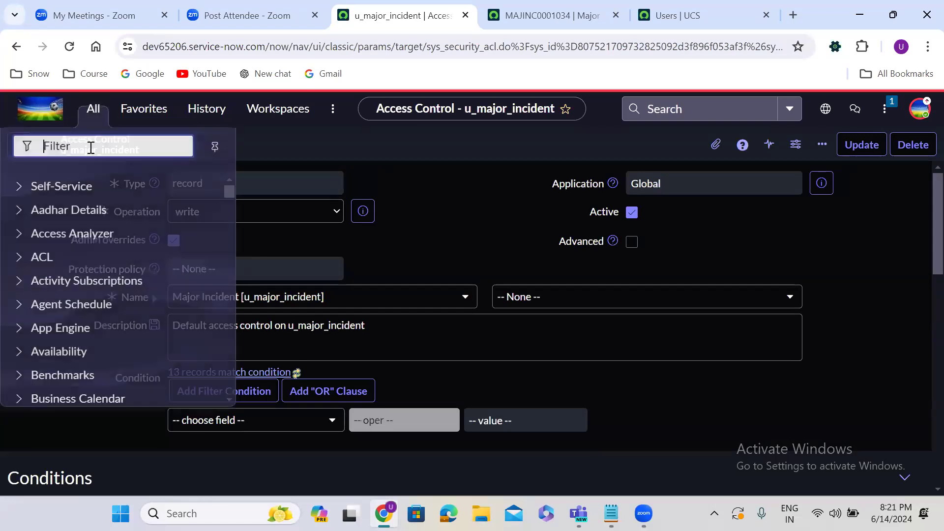
pyautogui.write('access con')
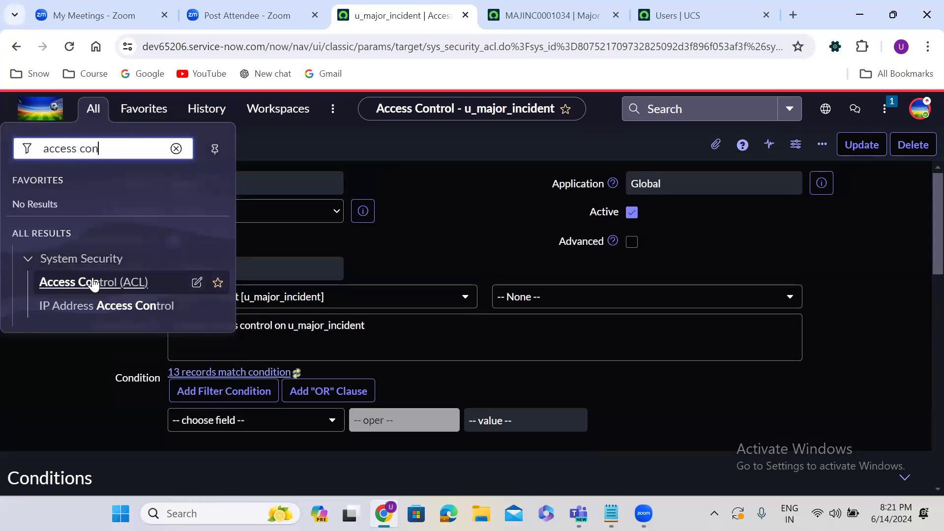
pyautogui.click(92, 279)
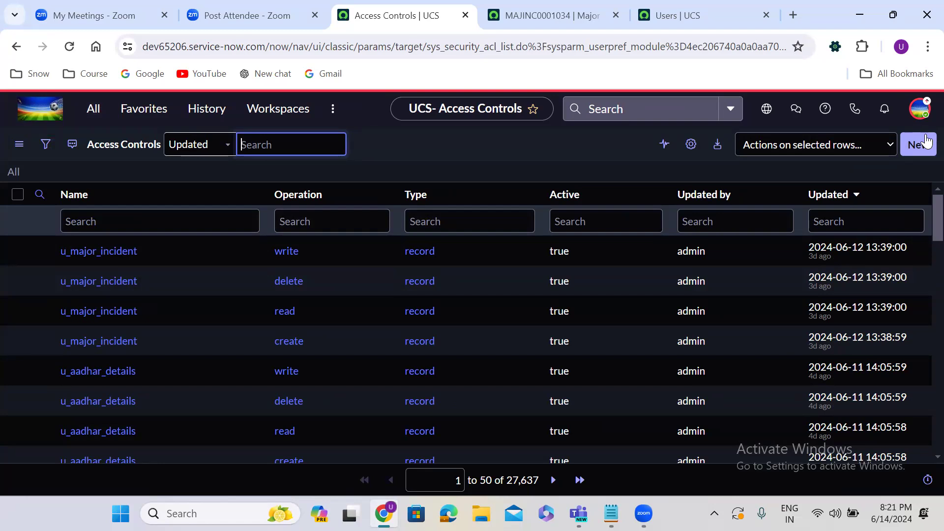
# Step: Review the security_admin elevation unchanged, then return to the UCS home page
pyautogui.click(919, 109)
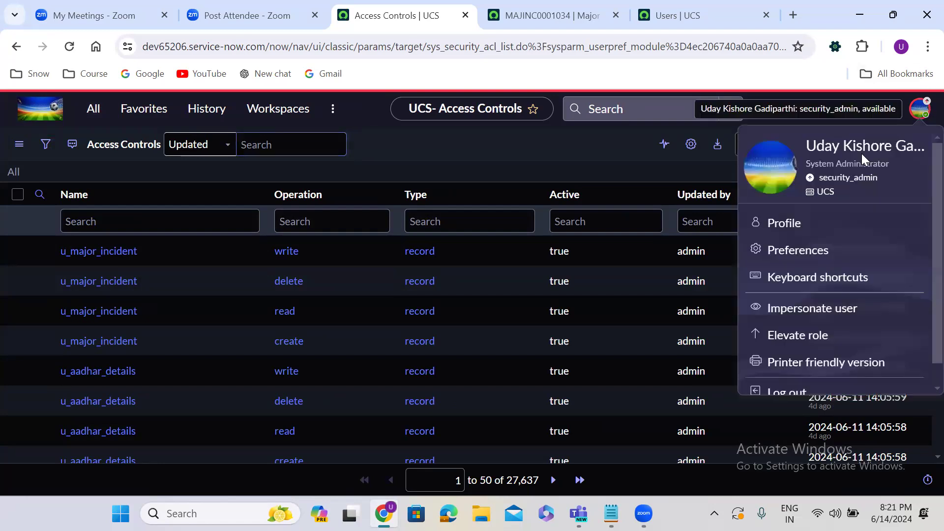
pyautogui.click(797, 335)
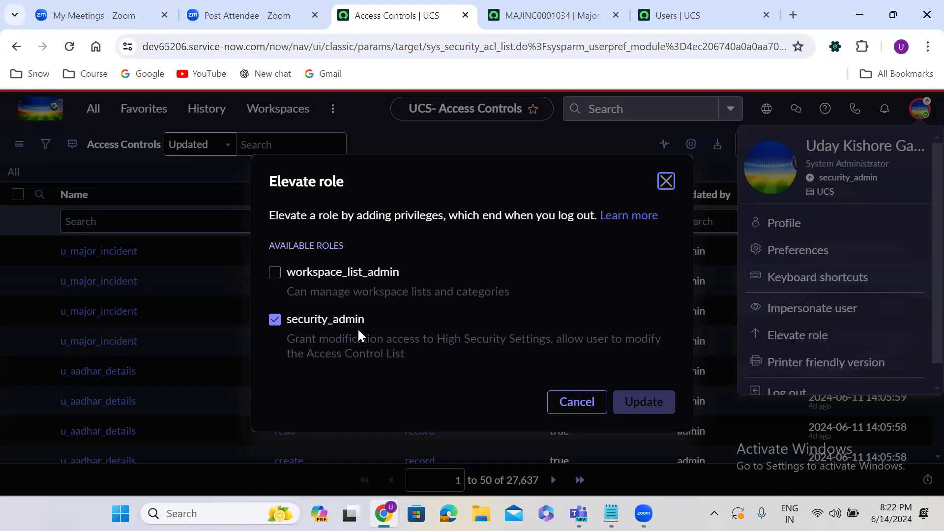
pyautogui.click(570, 400)
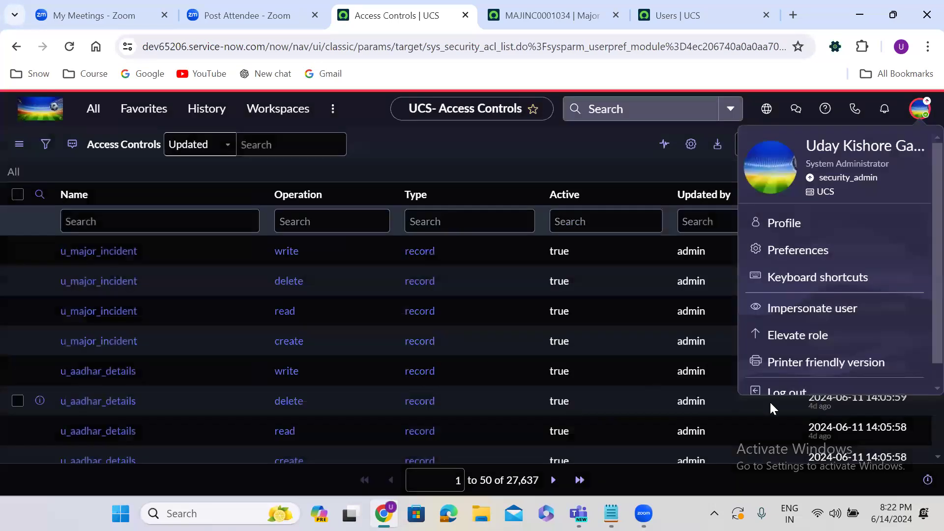
pyautogui.scroll(-1, 921, 376)
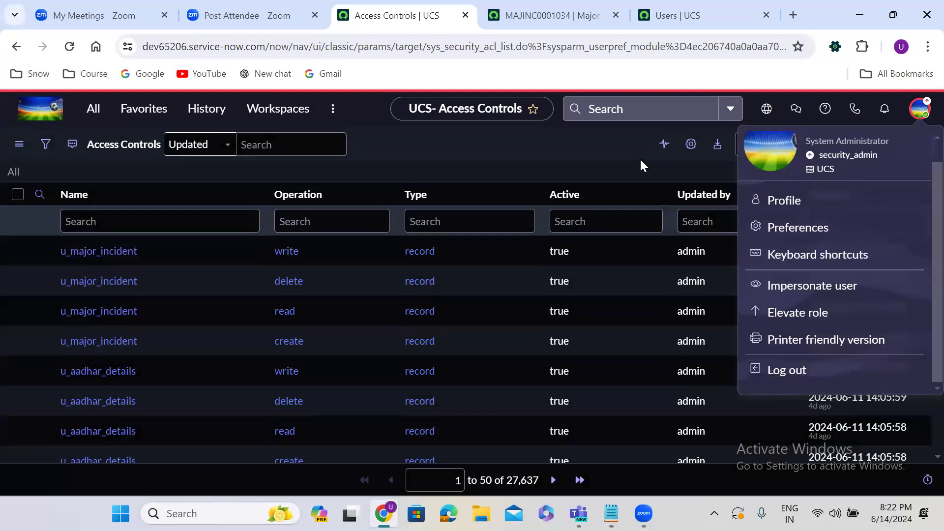
pyautogui.click(243, 119)
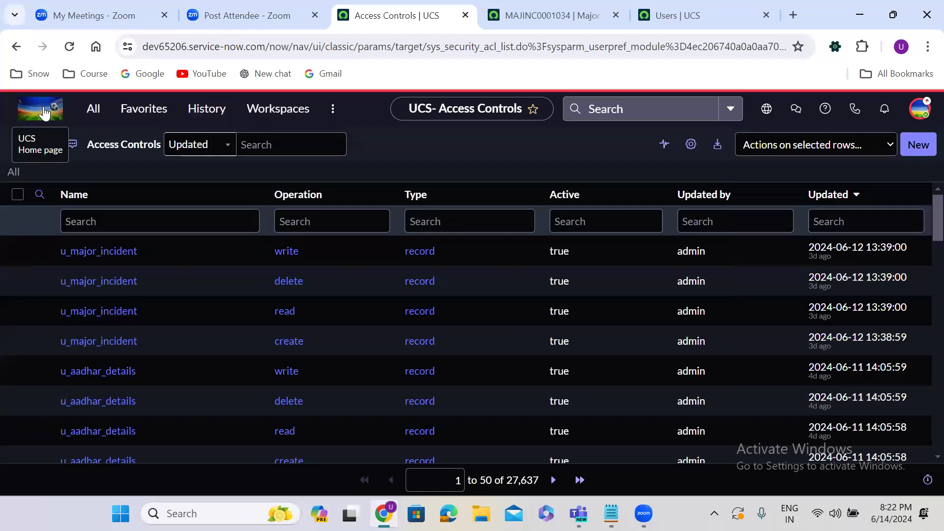
pyautogui.click(44, 107)
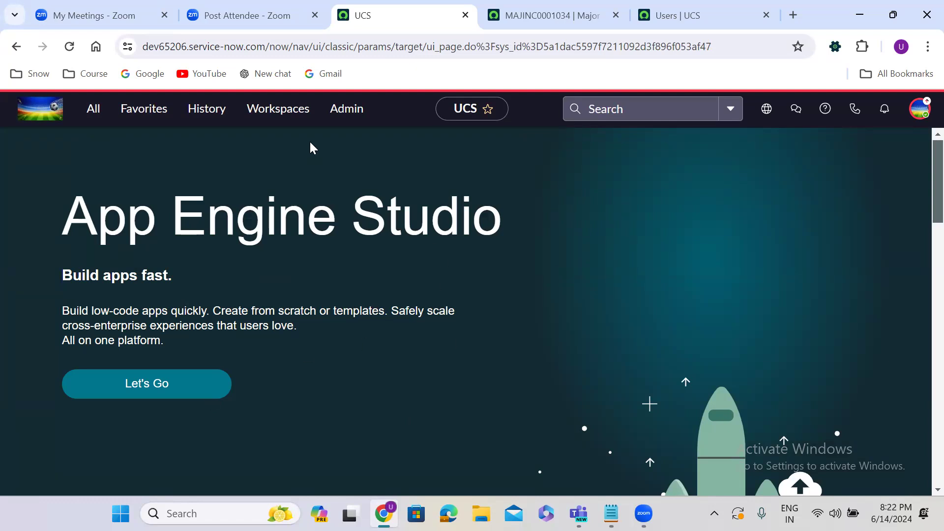
# Step: From History, open Access Controls, then MAJINC0001034, then Access Controls again
pyautogui.click(213, 115)
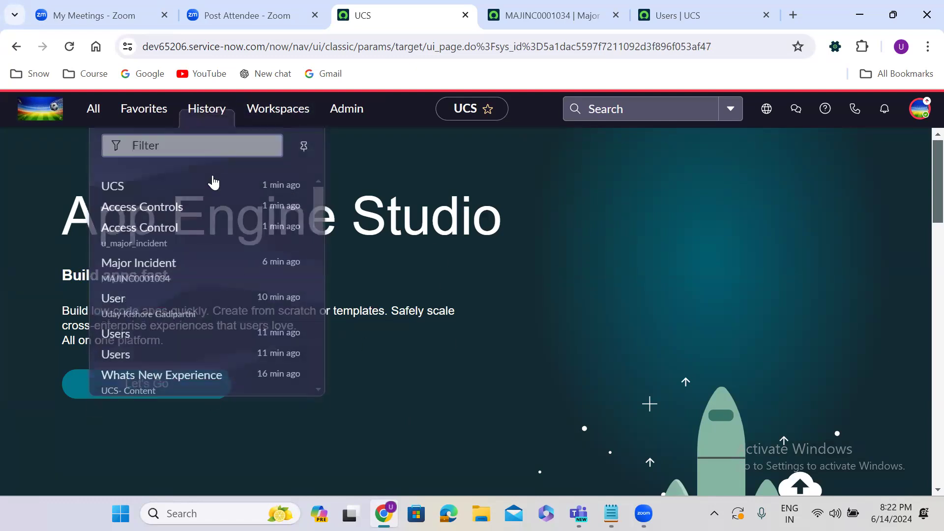
pyautogui.click(189, 206)
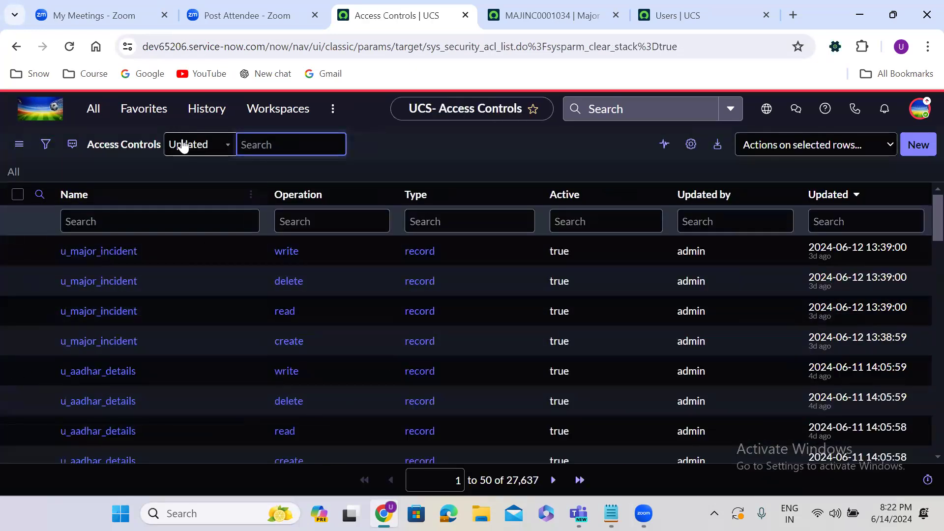
pyautogui.click(194, 108)
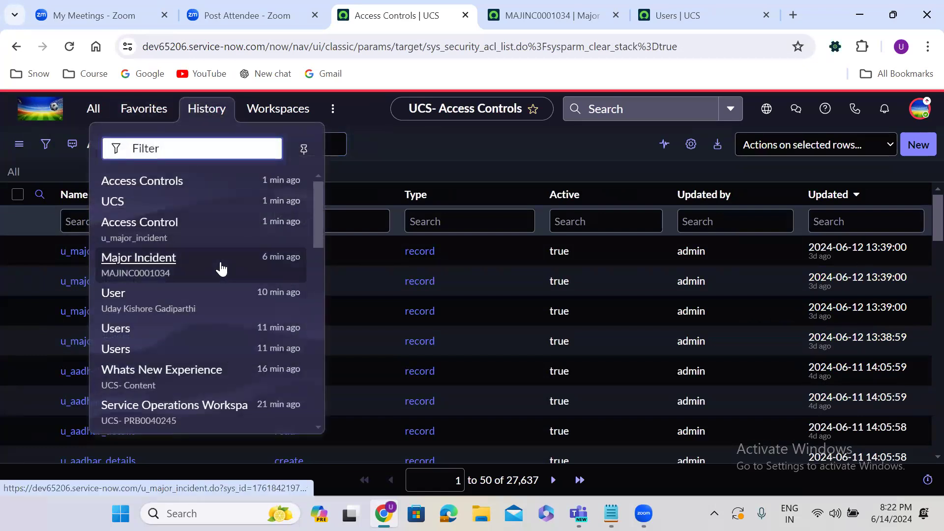
pyautogui.click(221, 266)
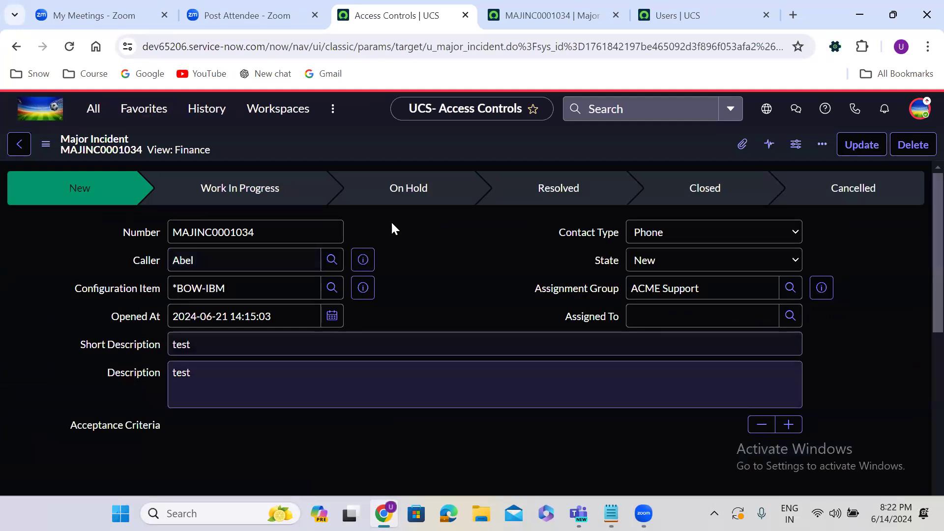
pyautogui.click(206, 110)
pyautogui.click(192, 216)
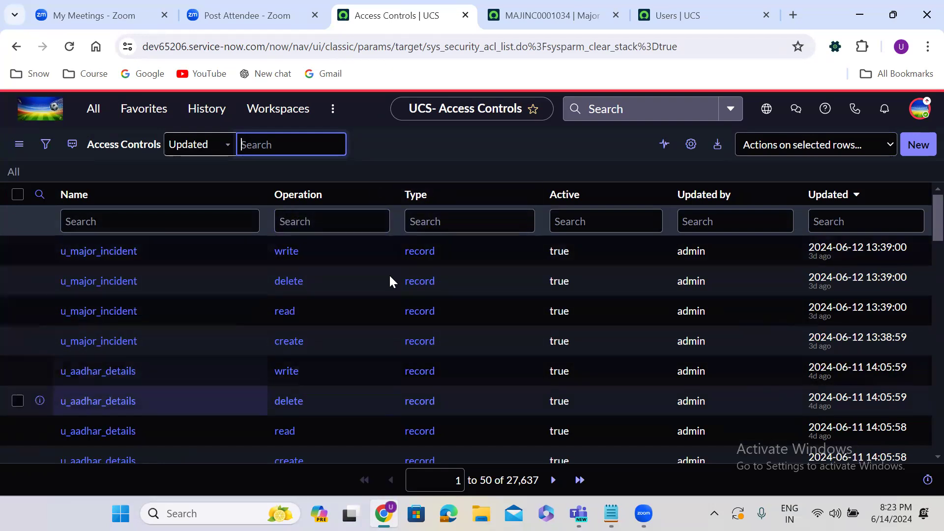
# Step: Go to the UCS home page and reopen the Access Controls list from History
pyautogui.click(41, 118)
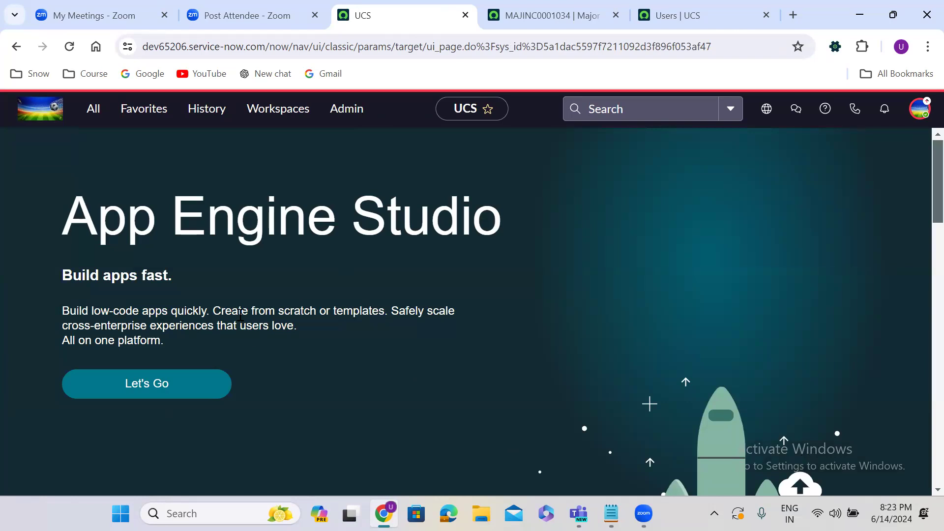
pyautogui.click(205, 111)
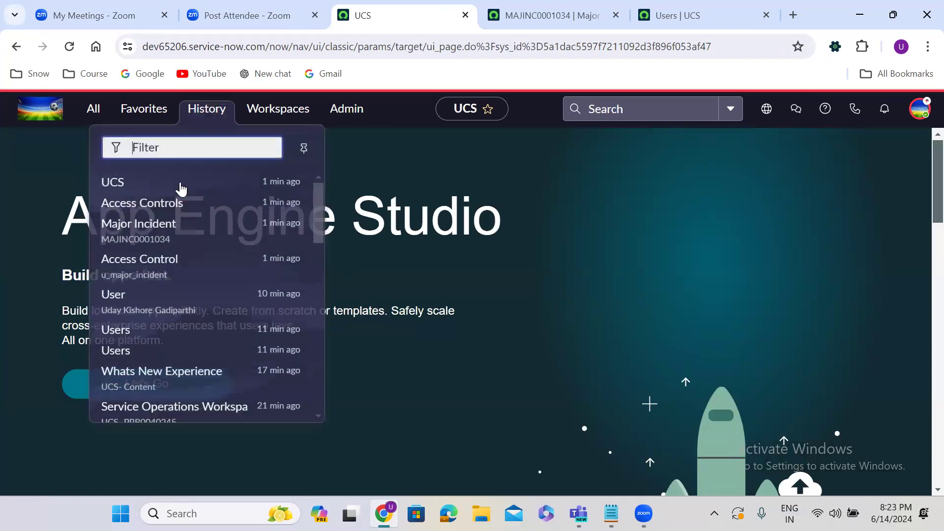
pyautogui.click(163, 206)
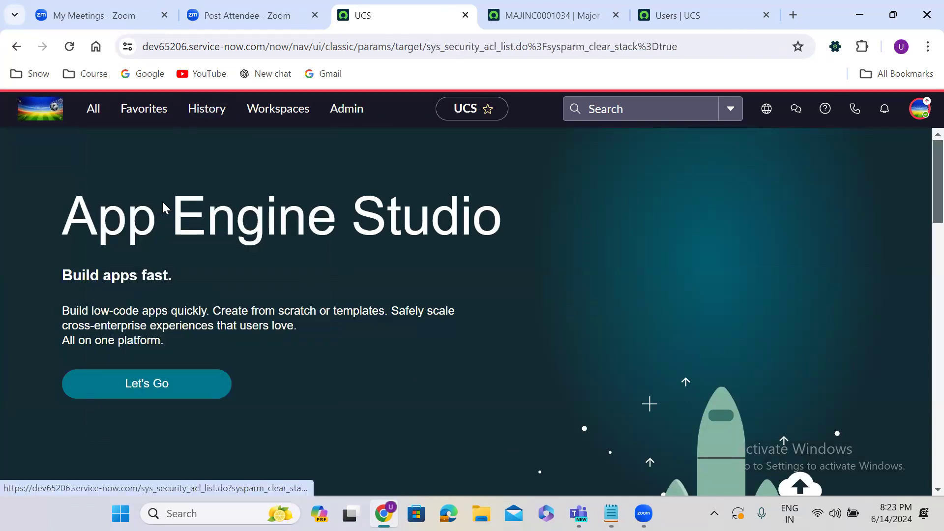
# Step: Highlight the first ACL row's text, then open major incident MAJINC0001034
pyautogui.click(207, 109)
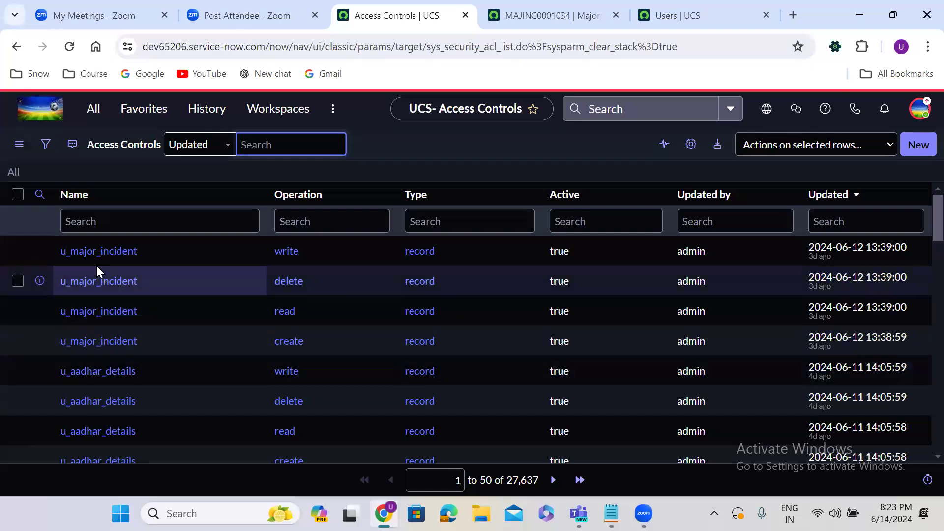
pyautogui.moveTo(55, 246); pyautogui.dragTo(794, 255)
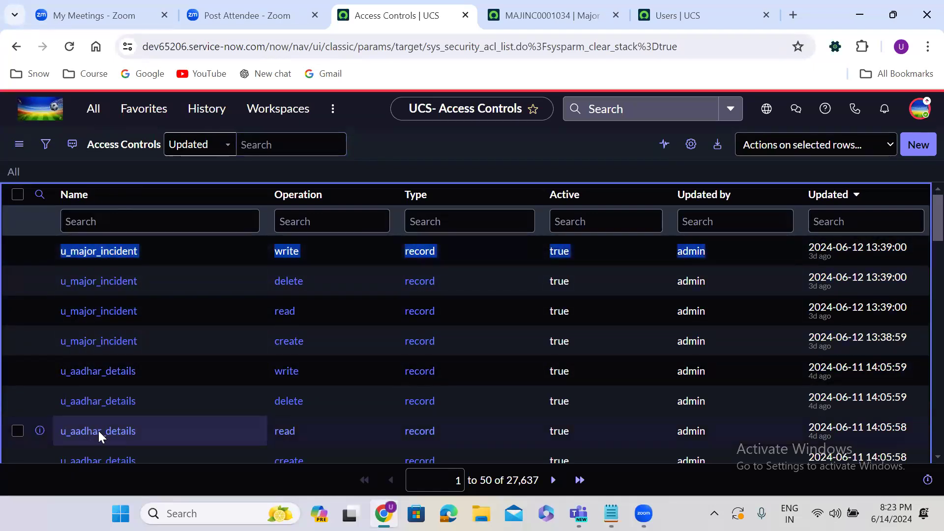
pyautogui.click(450, 185)
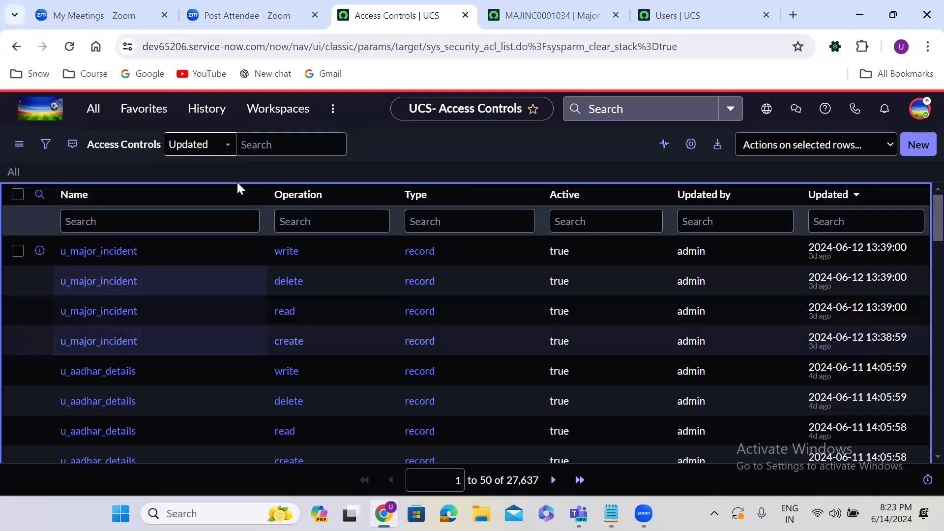
pyautogui.click(209, 114)
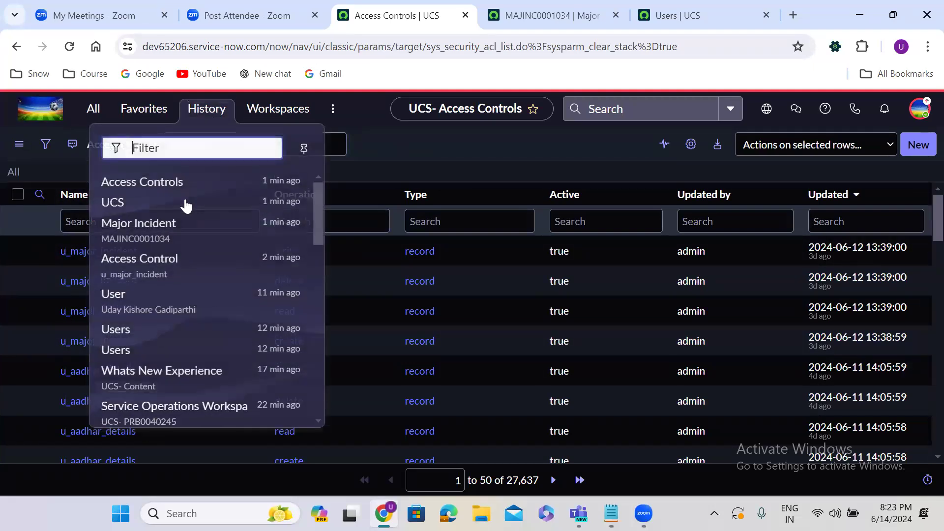
pyautogui.click(147, 224)
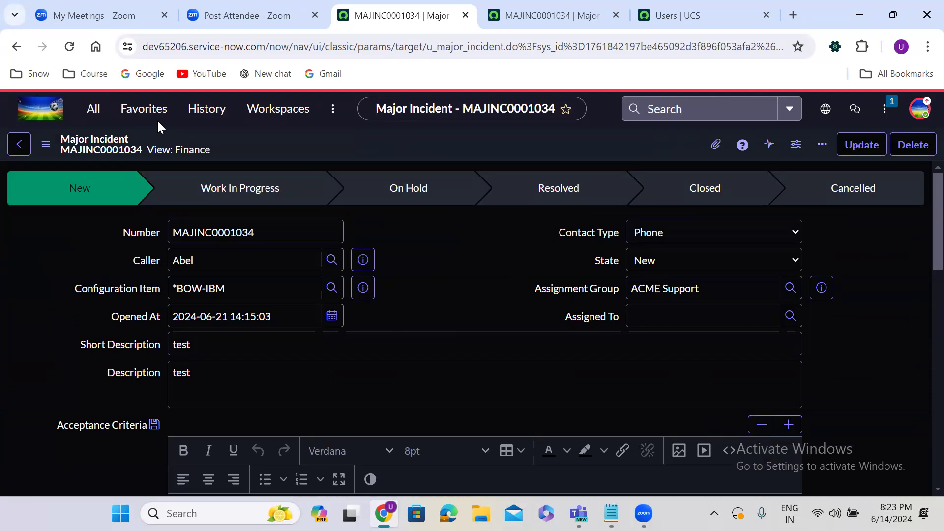
# Step: From the UCS home page, filter the navigator for 'basic c' and open Basic Configuration UI16
pyautogui.click(32, 113)
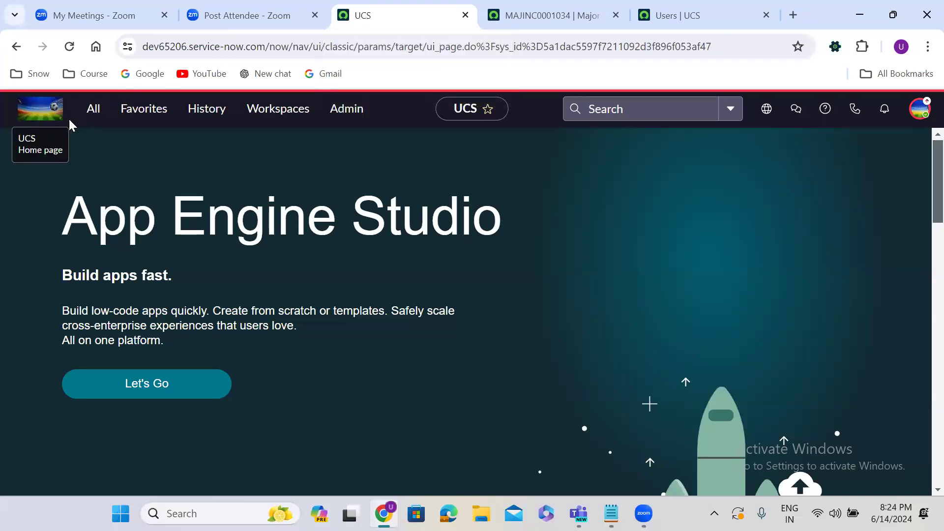
pyautogui.click(90, 120)
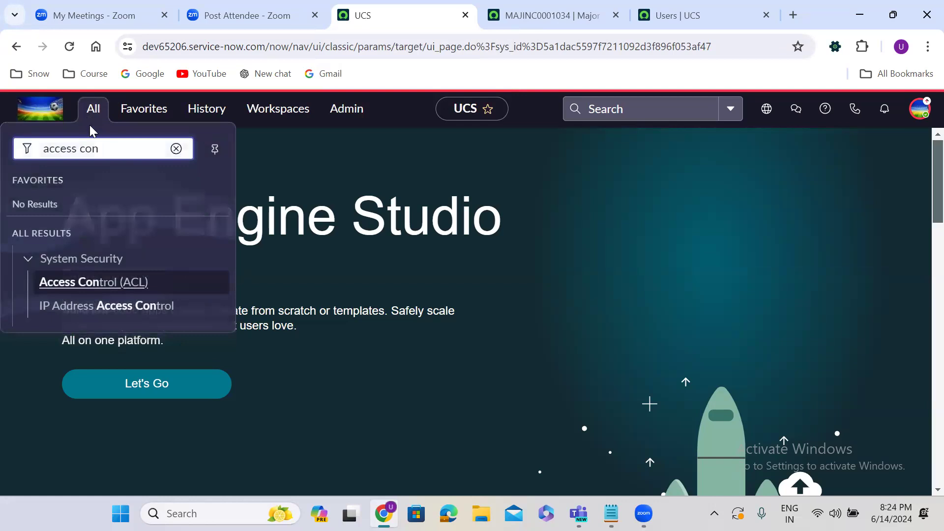
pyautogui.doubleClick(98, 153)
pyautogui.click(98, 154)
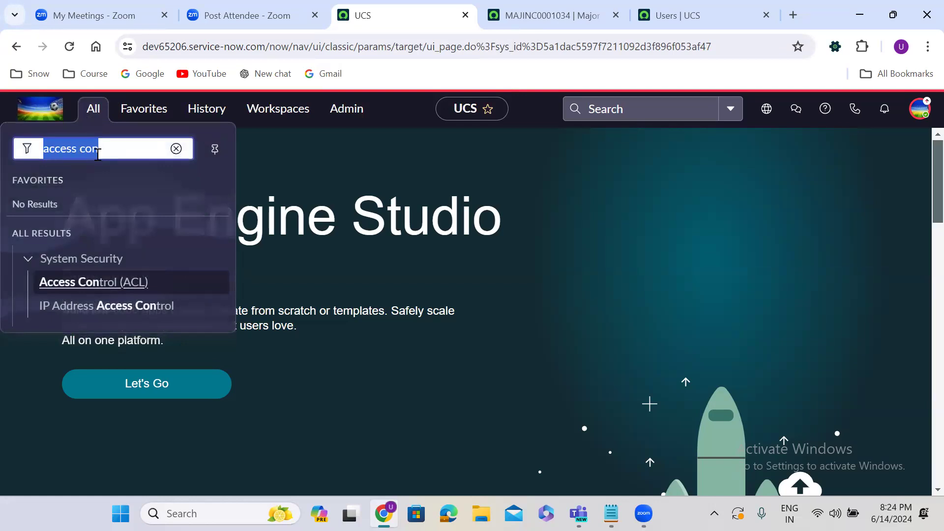
pyautogui.write('basic c')
pyautogui.click(139, 306)
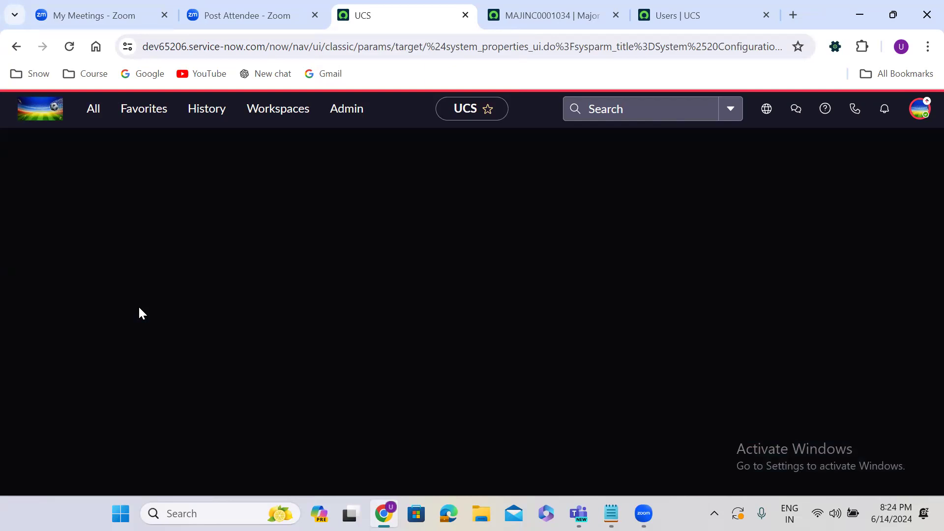
# Step: Change the browser tab title from UCS to 'Wipro'
pyautogui.click(94, 110)
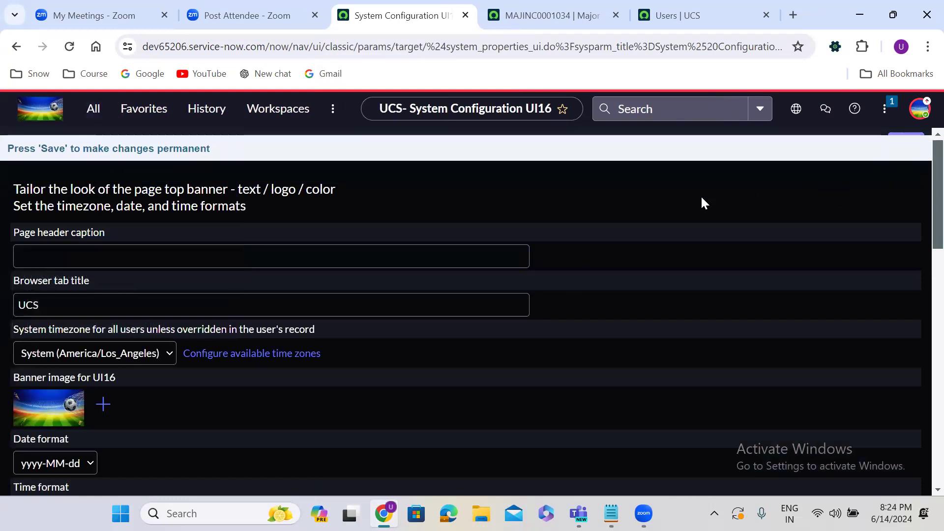
pyautogui.click(69, 296)
pyautogui.doubleClick(73, 298)
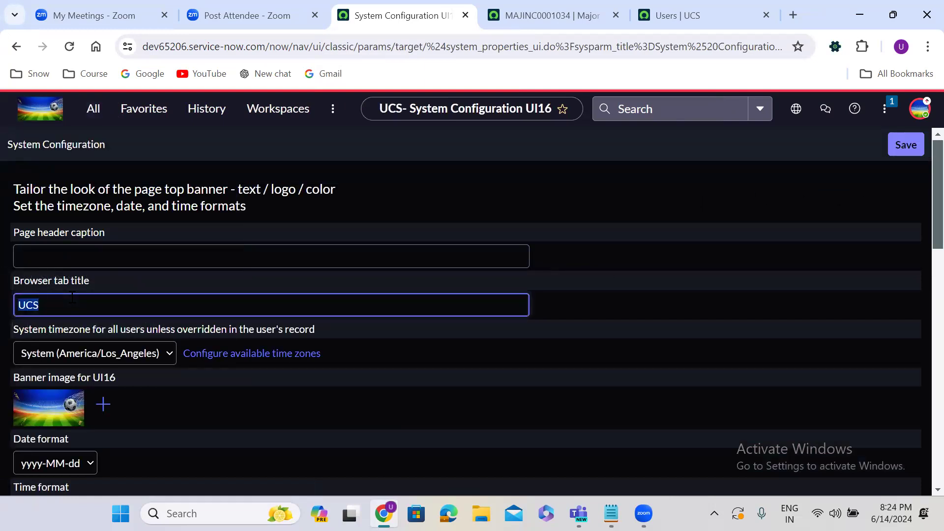
pyautogui.write('Wipro')
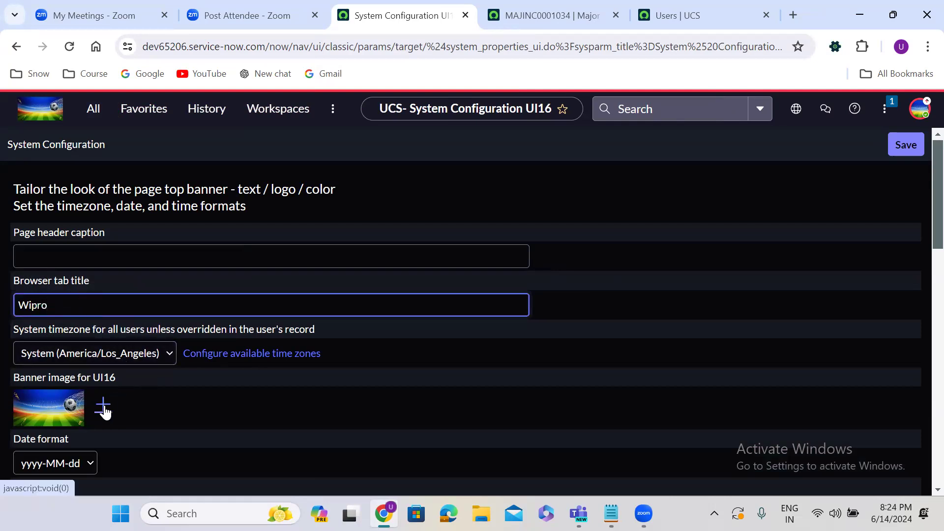
# Step: Upload Wipro-logo.png from Downloads as the banner image and save the configuration
pyautogui.click(104, 405)
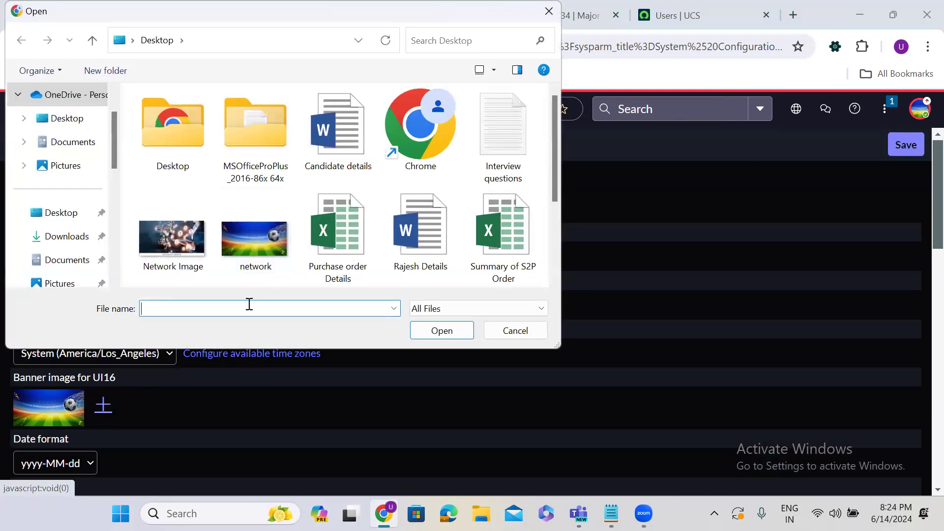
pyautogui.write('wip')
pyautogui.click(71, 120)
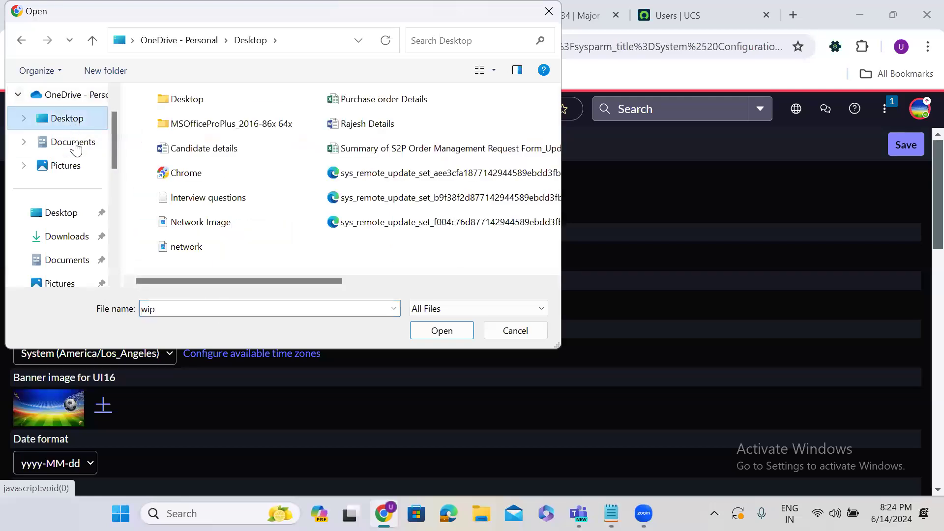
pyautogui.click(74, 237)
pyautogui.doubleClick(160, 310)
pyautogui.press('BackSpace')
pyautogui.write('w')
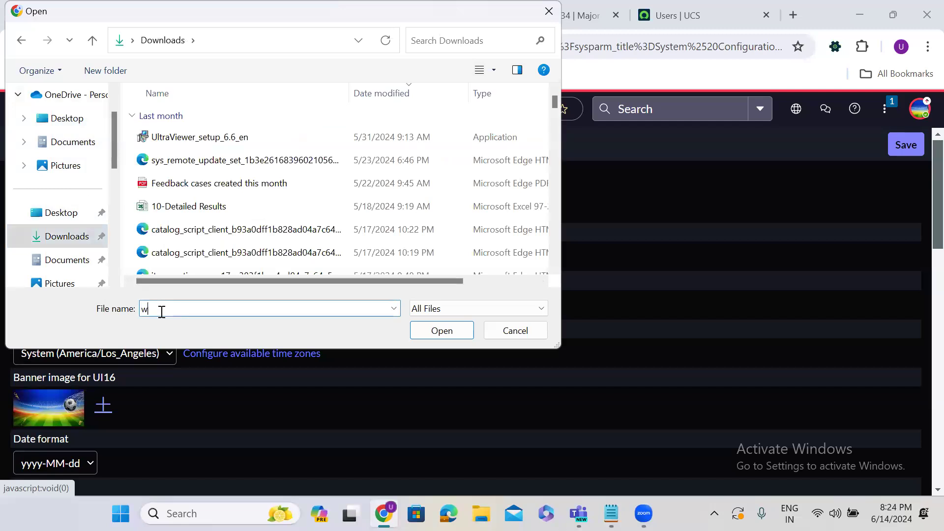
pyautogui.write('i')
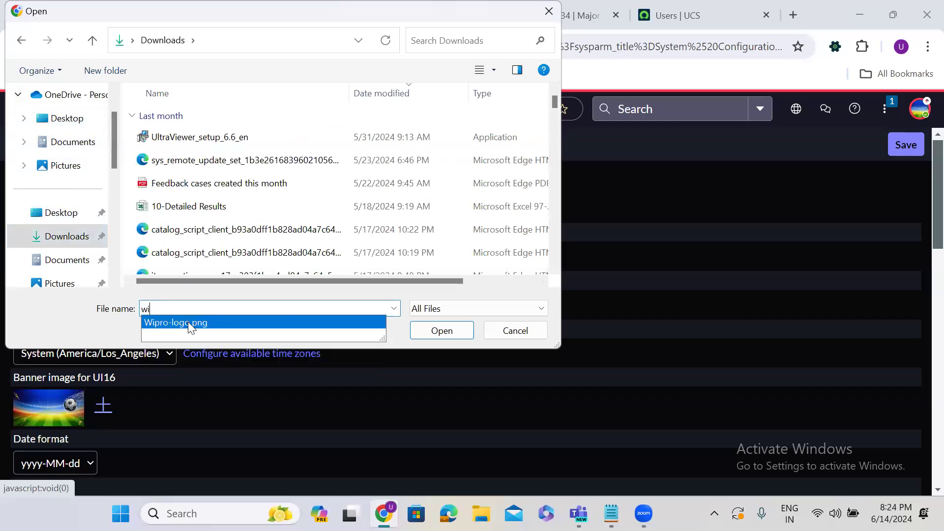
pyautogui.click(188, 322)
pyautogui.click(452, 336)
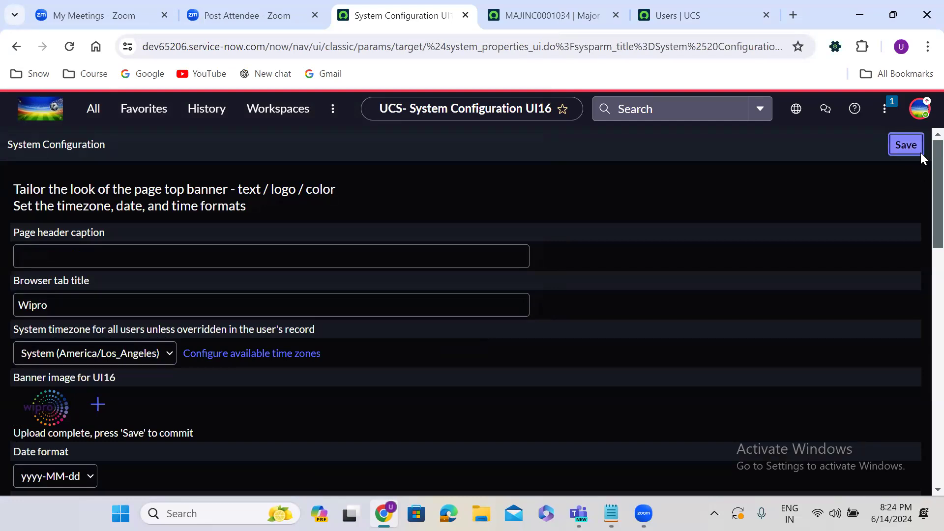
pyautogui.click(919, 137)
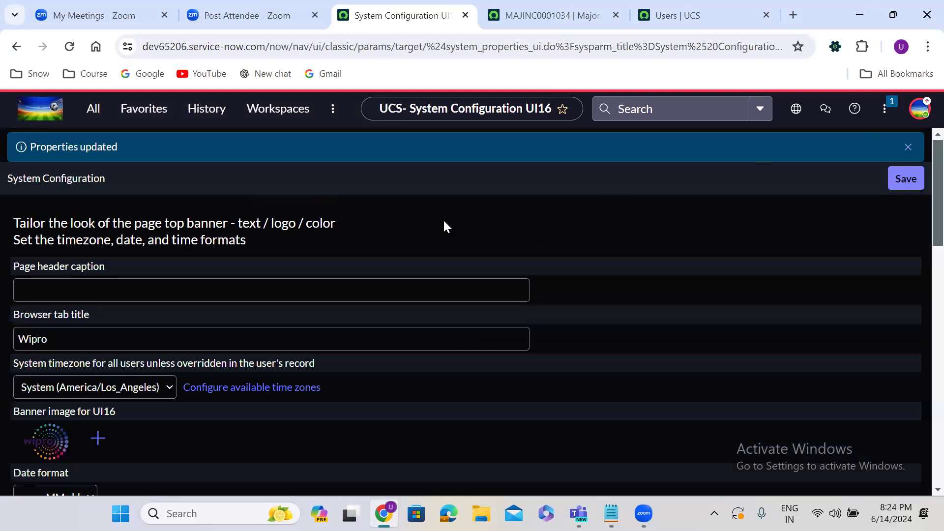
# Step: Log out, then log back in with the admin user name and password
pyautogui.click(920, 118)
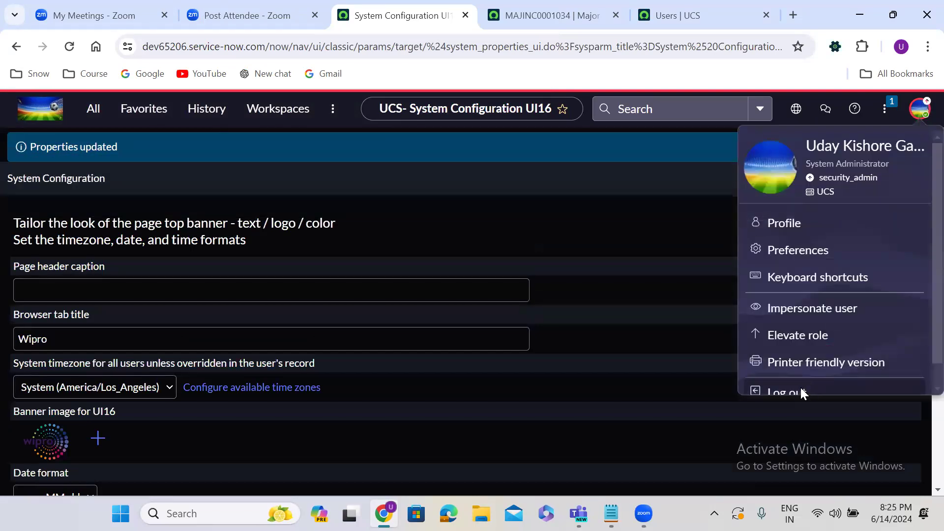
pyautogui.click(802, 392)
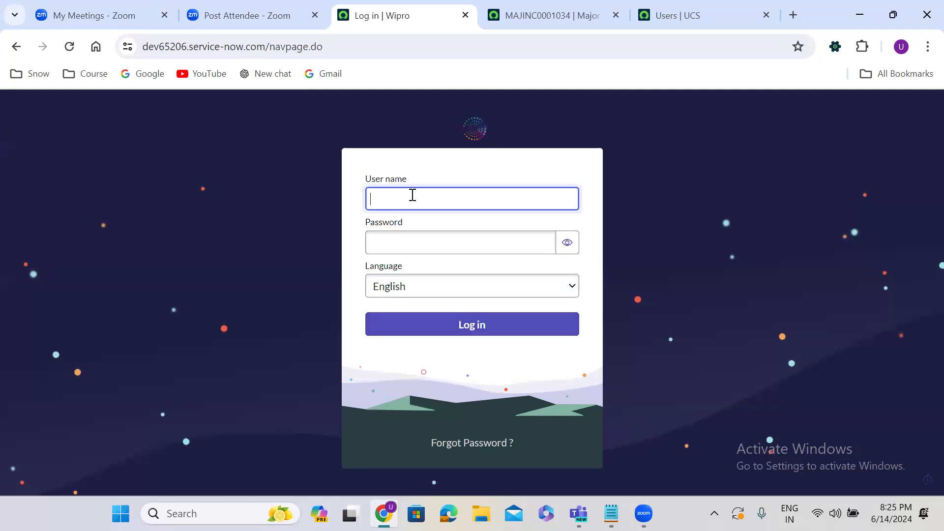
pyautogui.write('min')
pyautogui.press('Tab')
pyautogui.write('••')
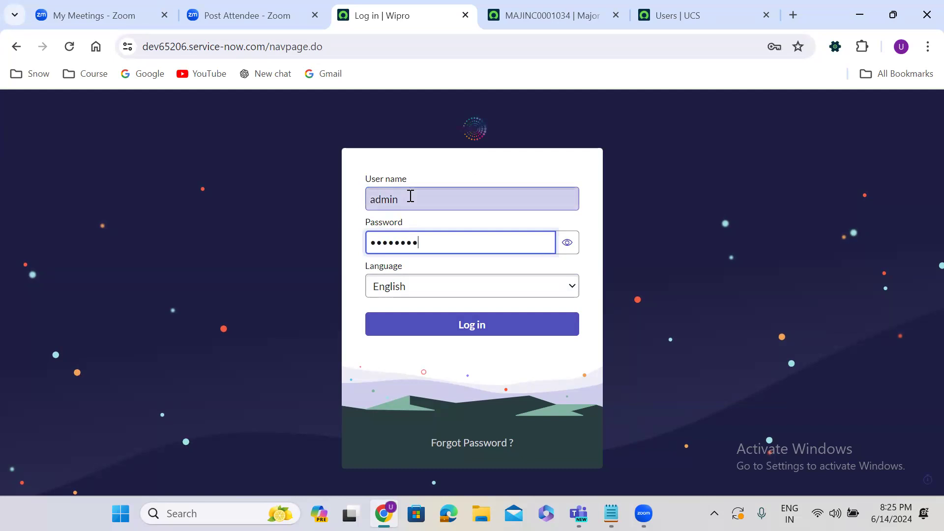
pyautogui.click(496, 328)
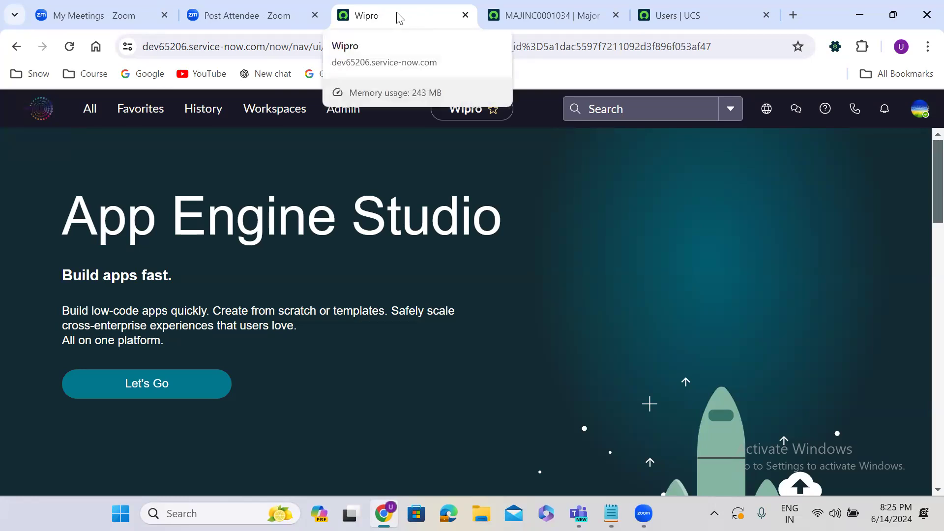
# Step: Move through the All and Favorites menus to the History list
pyautogui.click(89, 113)
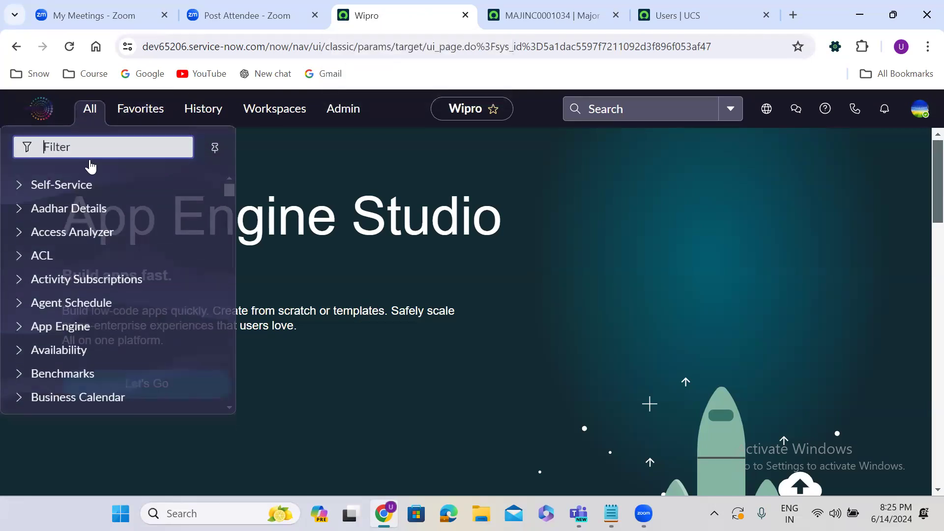
pyautogui.click(145, 109)
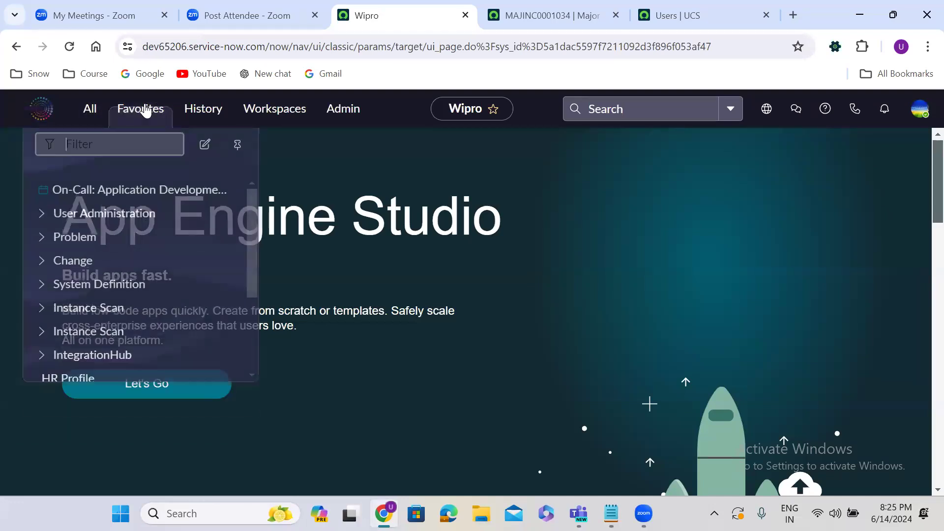
pyautogui.click(204, 111)
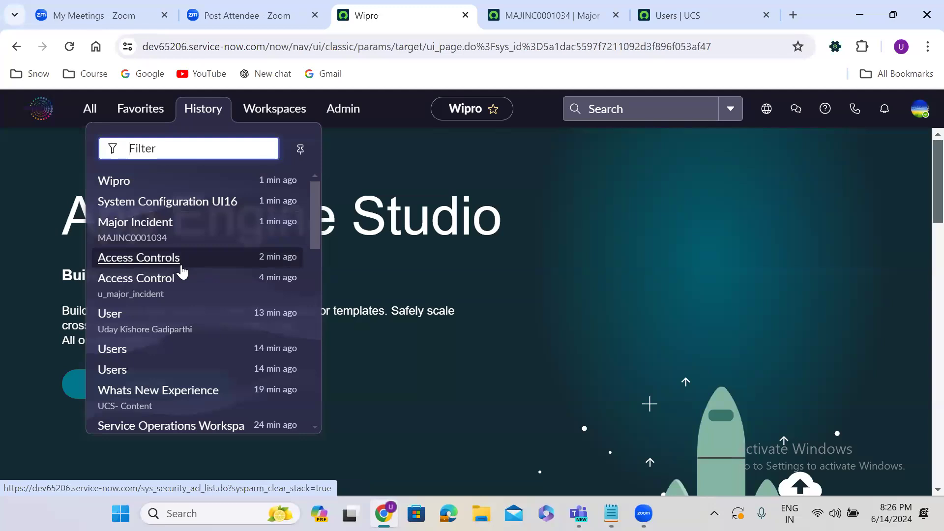
pyautogui.click(412, 199)
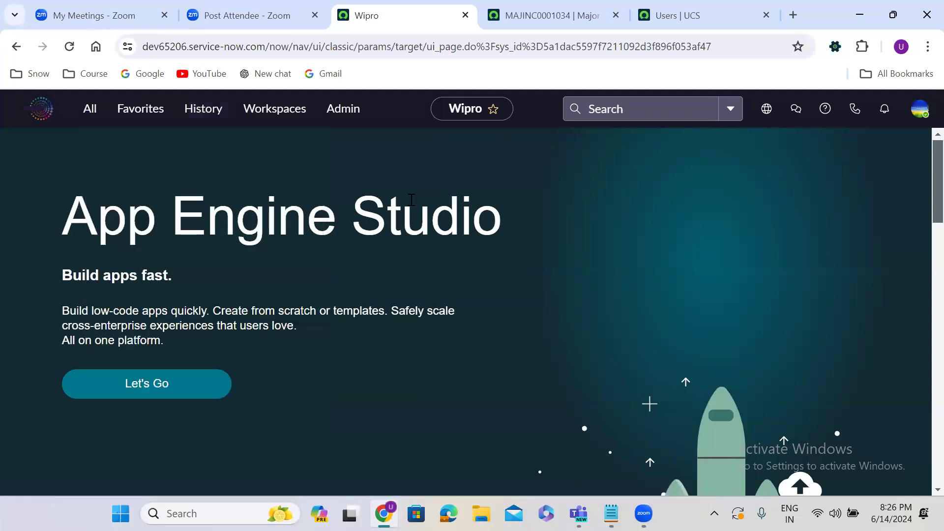
pyautogui.click(261, 120)
pyautogui.click(344, 116)
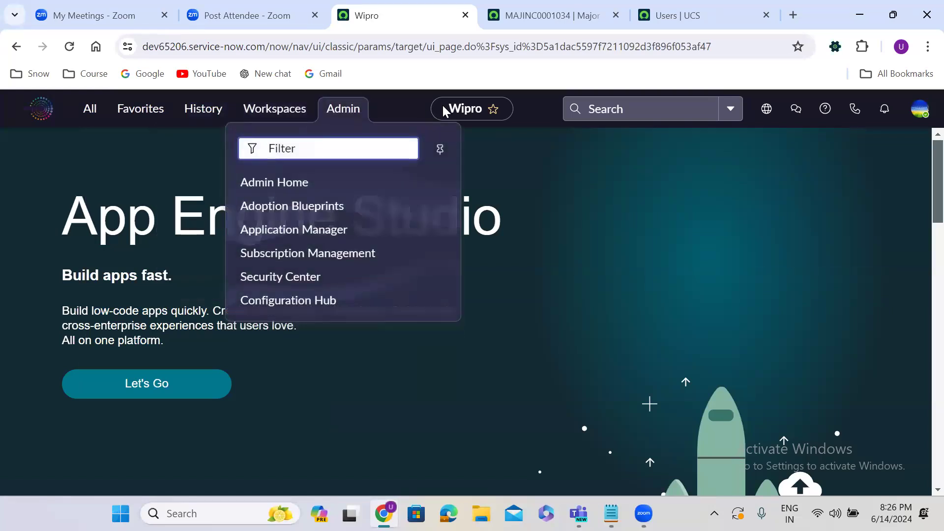
pyautogui.click(623, 107)
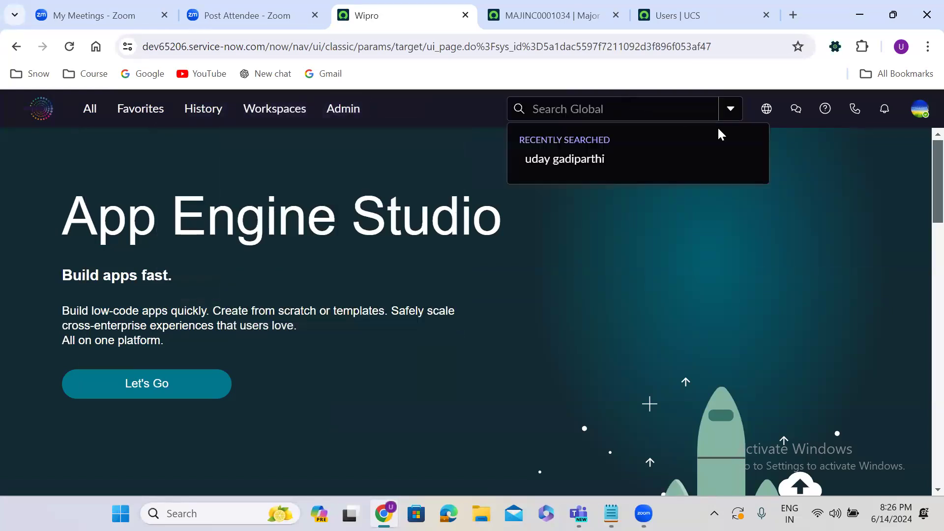
pyautogui.click(796, 161)
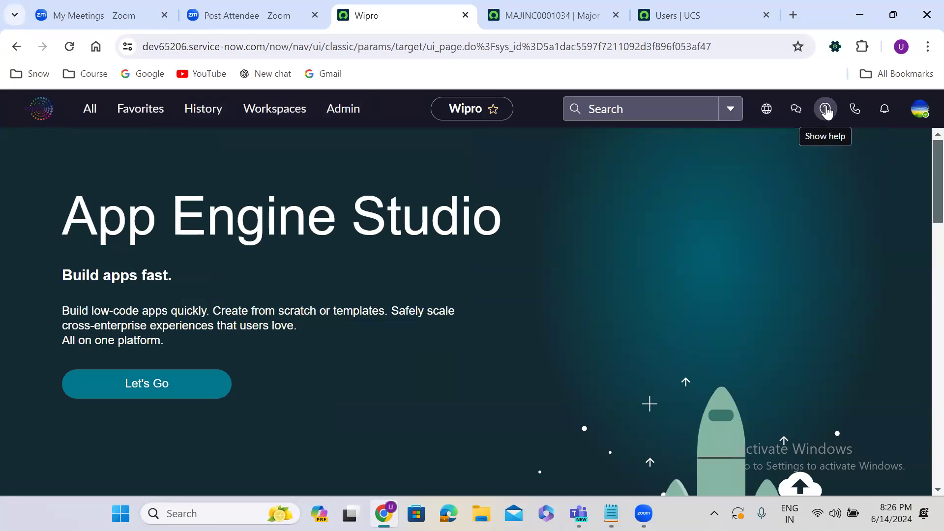
pyautogui.click(885, 110)
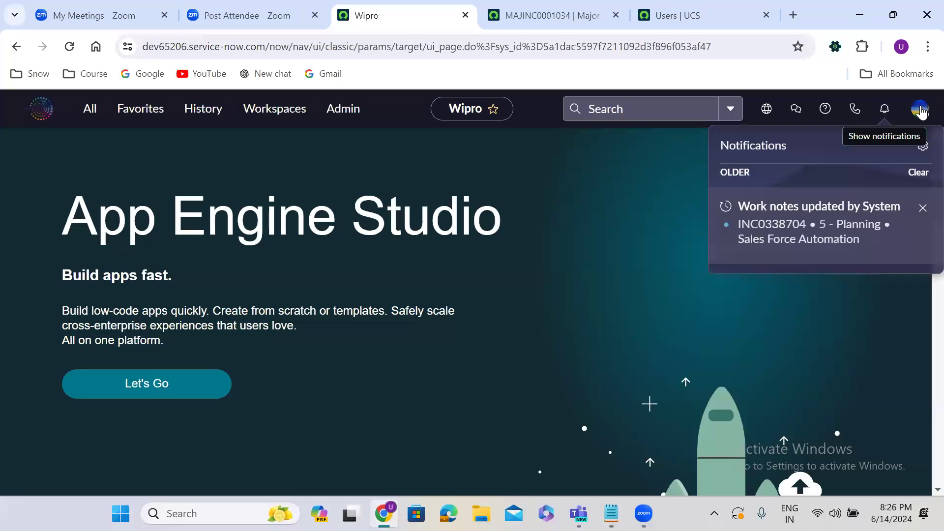
pyautogui.click(921, 109)
pyautogui.click(483, 257)
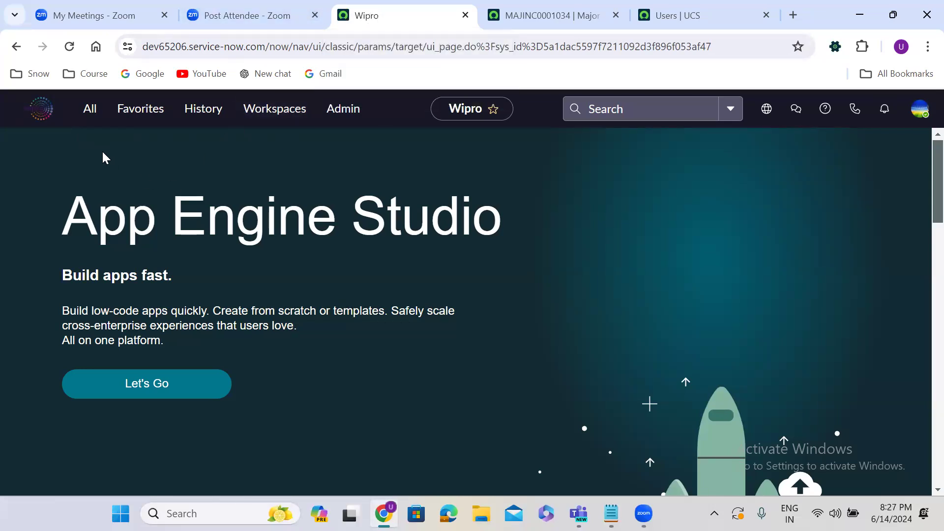
# Step: Favorite the ACL and Activity Subscriptions modules, then check the Favorites list
pyautogui.click(88, 116)
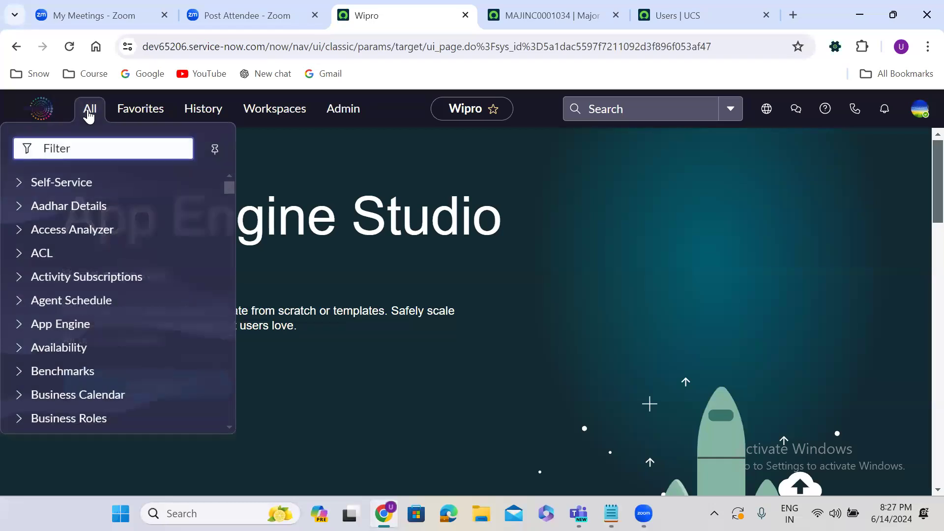
pyautogui.click(159, 111)
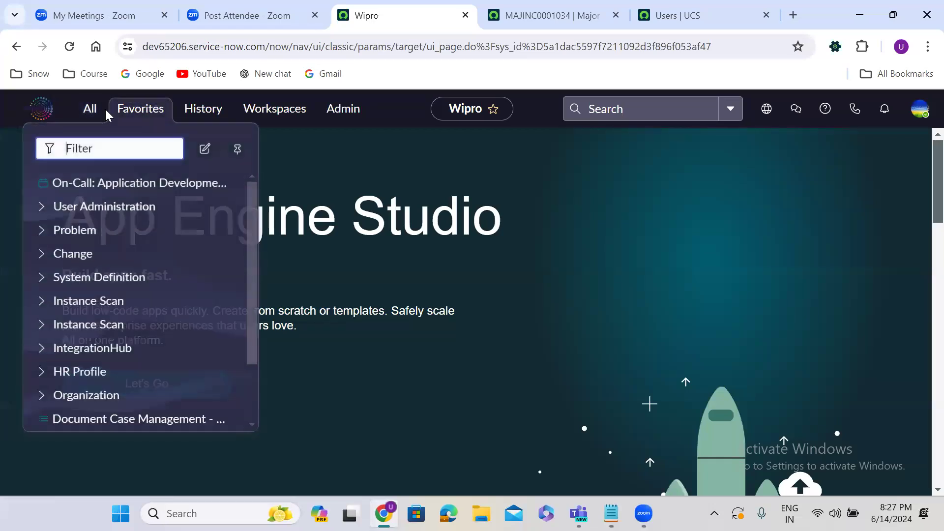
pyautogui.click(104, 114)
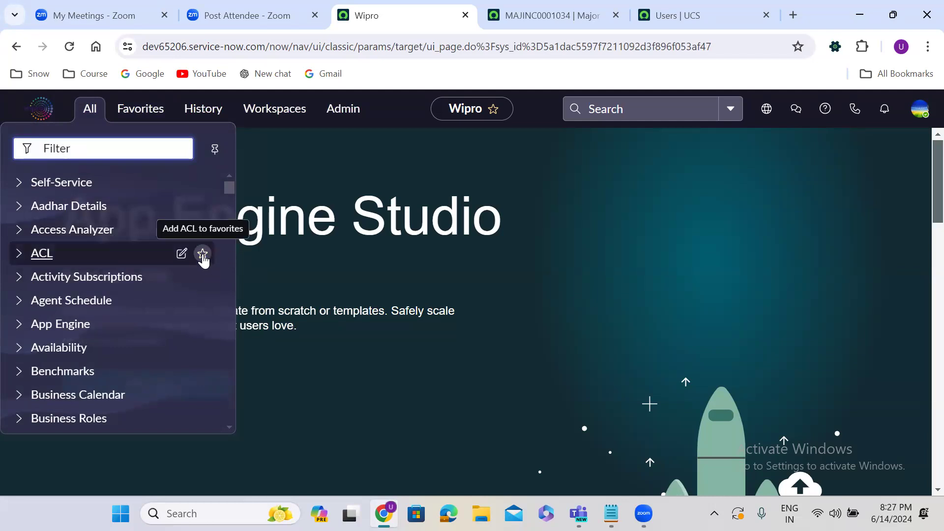
pyautogui.click(203, 254)
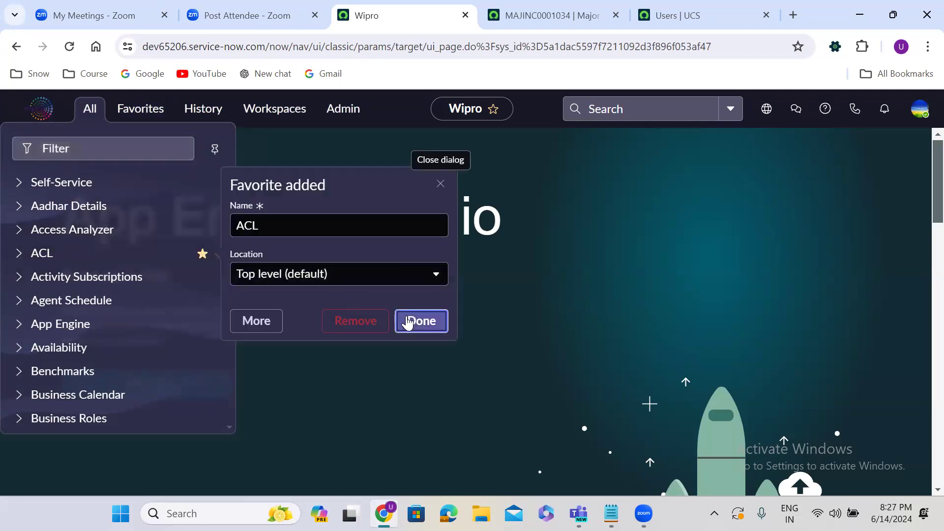
pyautogui.click(409, 323)
pyautogui.click(203, 277)
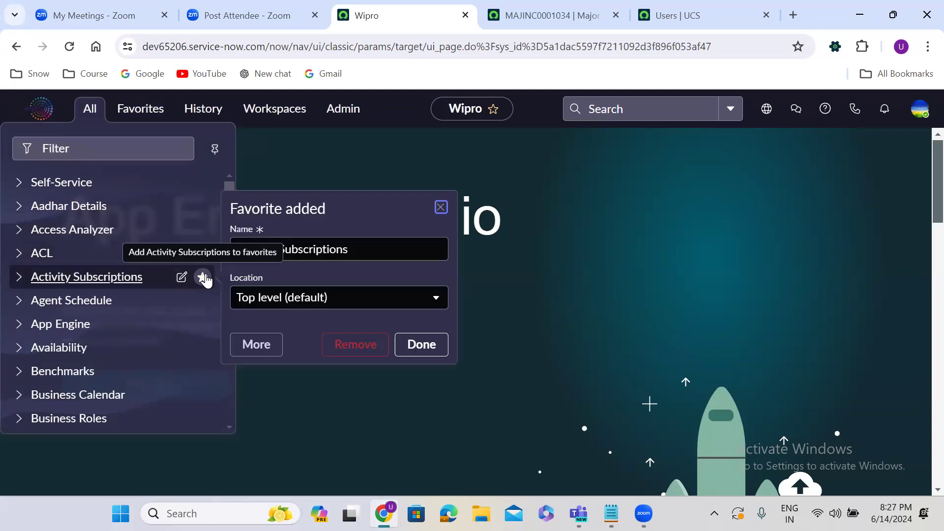
pyautogui.click(428, 343)
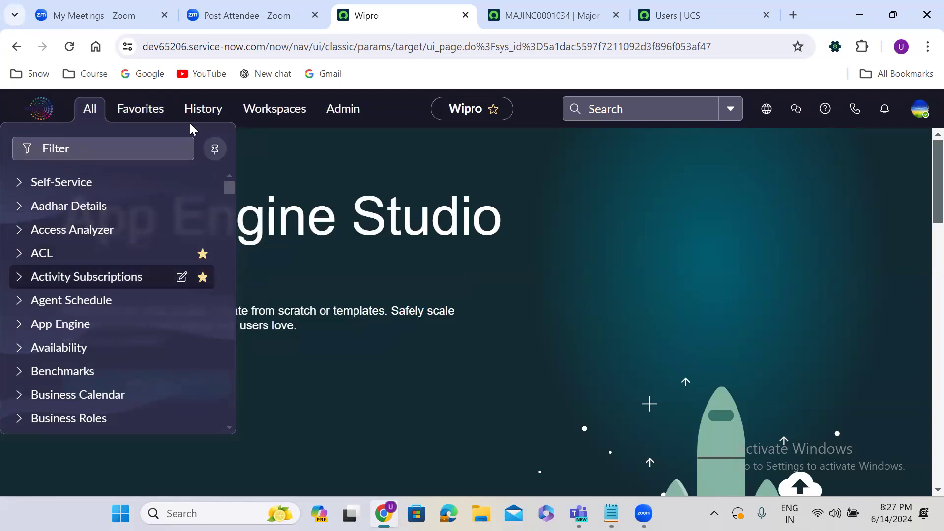
pyautogui.click(143, 109)
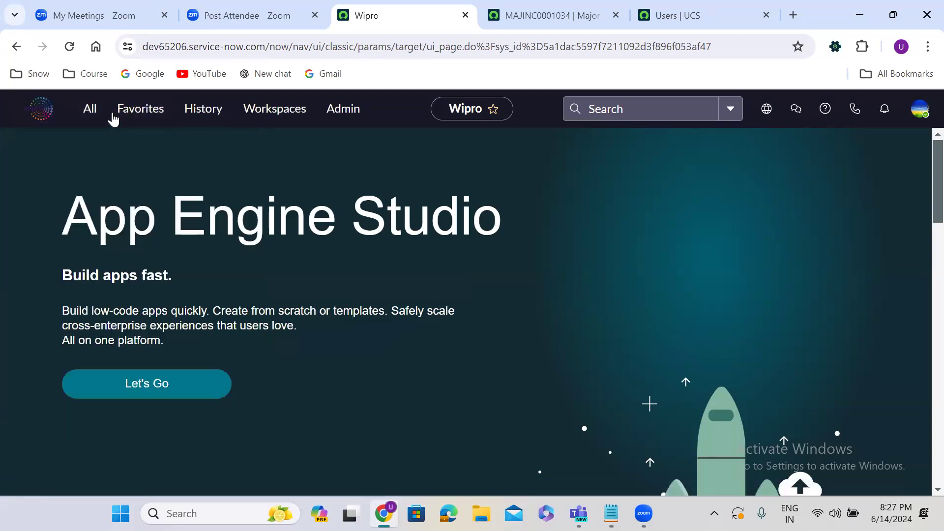
pyautogui.click(90, 109)
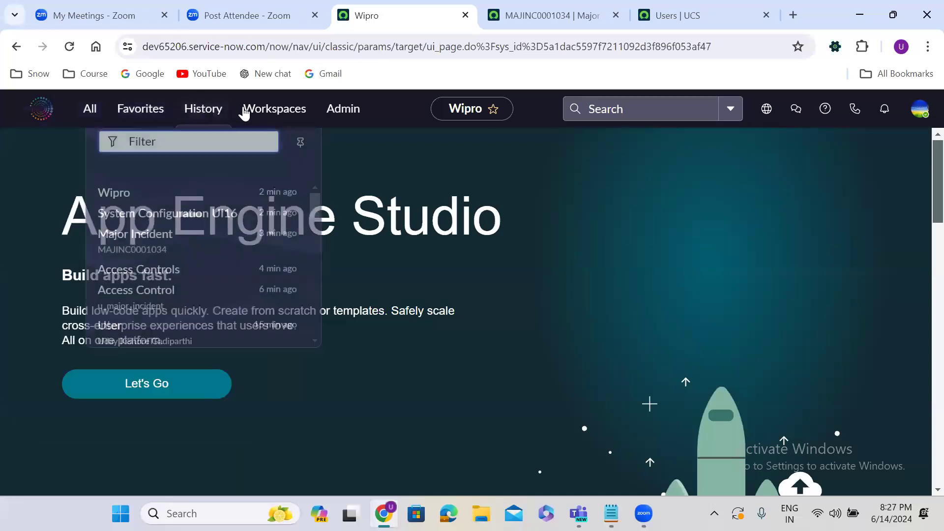
pyautogui.moveTo(334, 112)
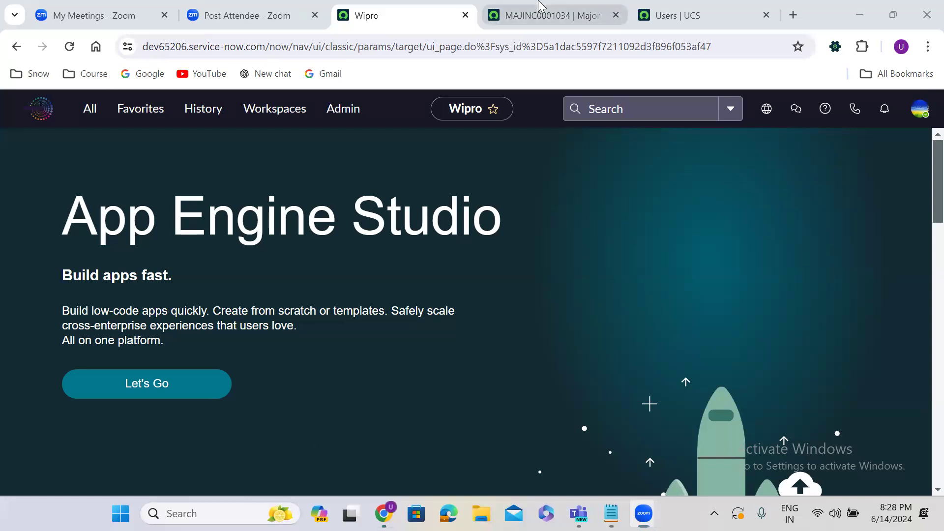
# Step: Change the MAJINC0001034 record address to u_major_incident_list.do to load the full Major Incidents list
pyautogui.click(546, 15)
pyautogui.moveTo(361, 46); pyautogui.dragTo(929, 8)
pyautogui.press('BackSpace')
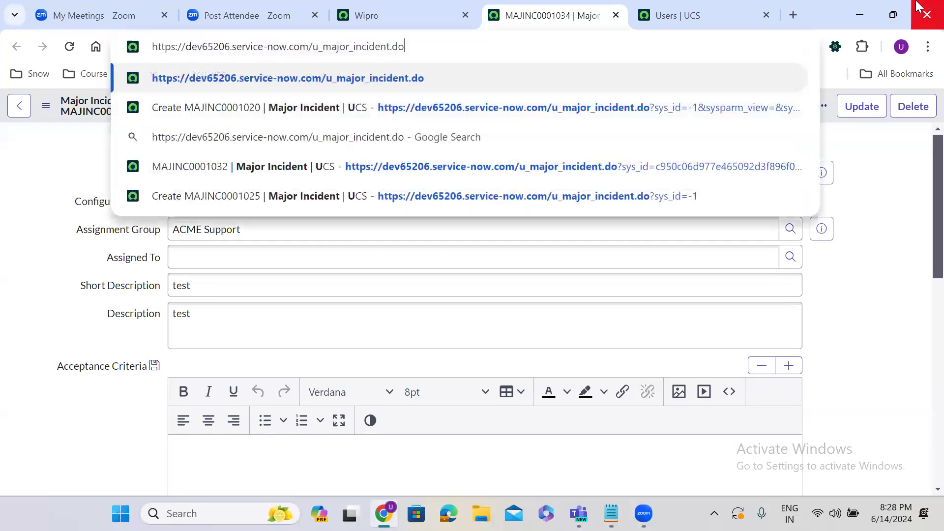
pyautogui.click(391, 46)
pyautogui.write('_list')
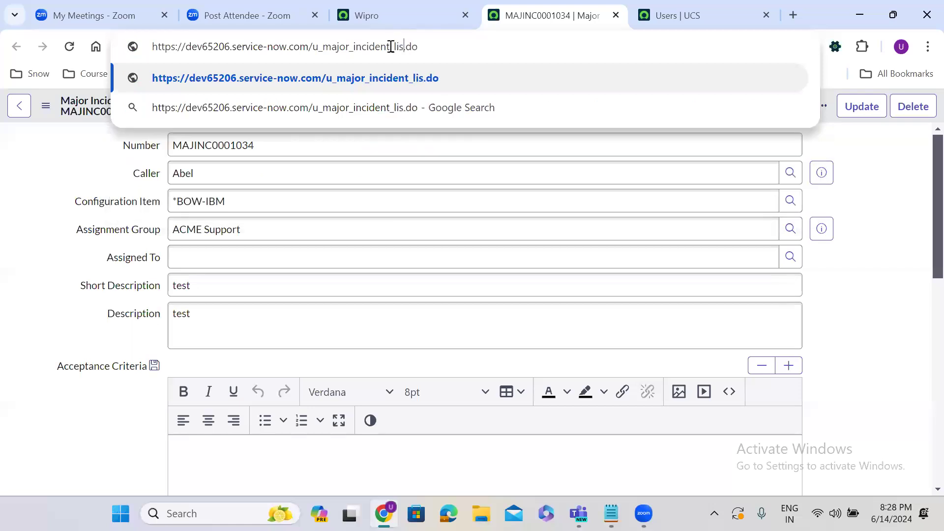
pyautogui.press('Return')
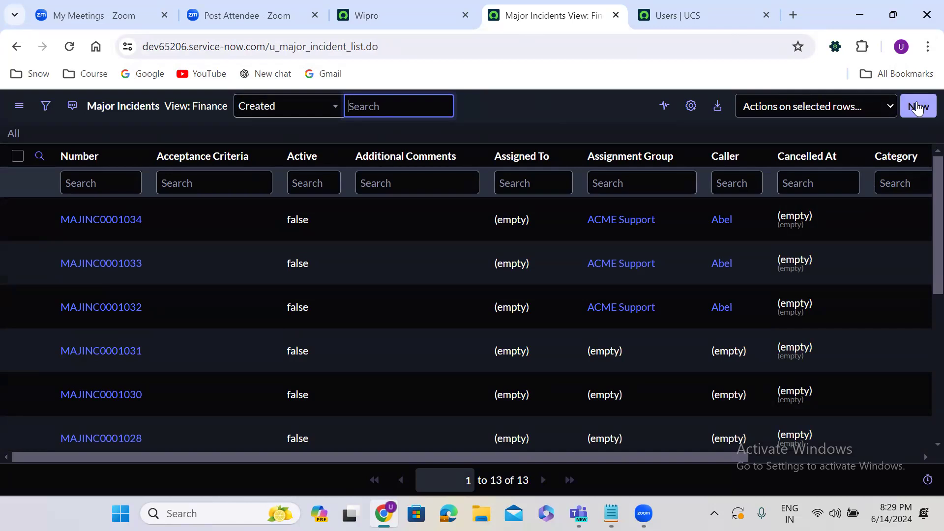
pyautogui.click(439, 17)
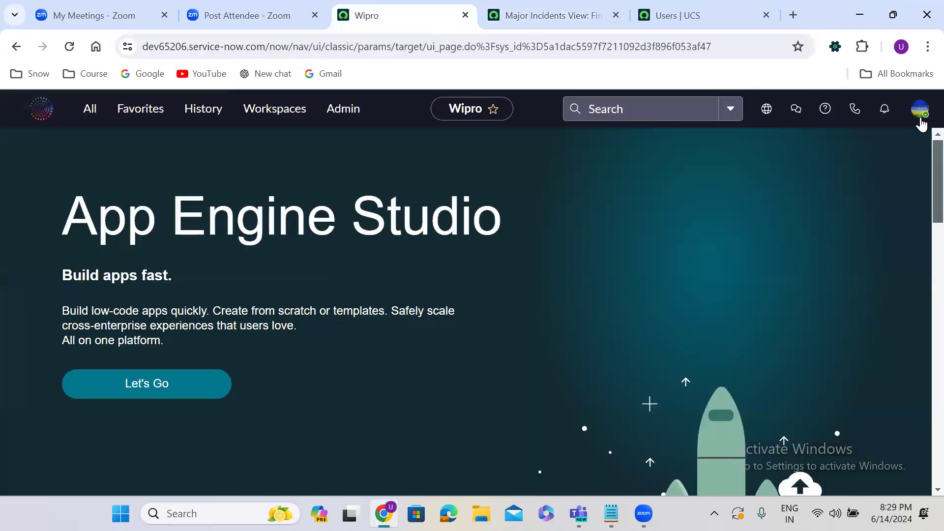
# Step: Open personal preferences from the user menu and look over the interface theme choices
pyautogui.click(920, 118)
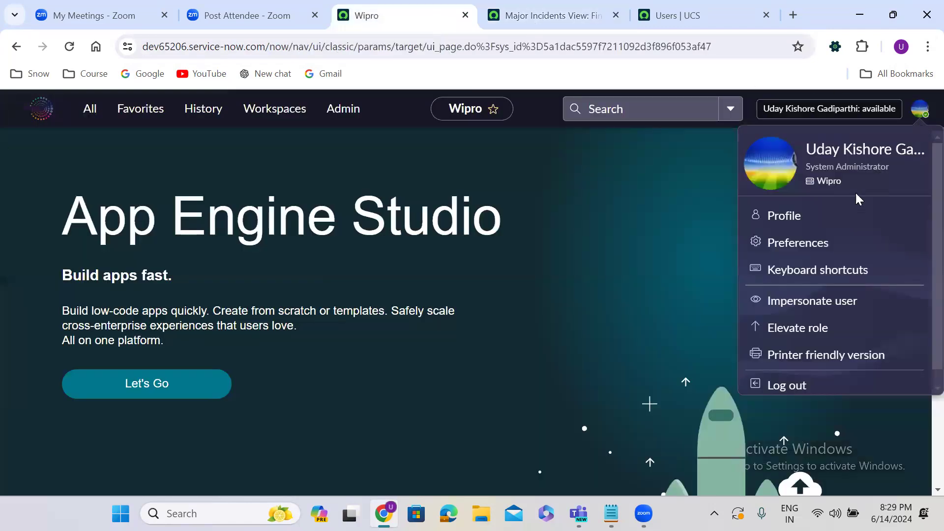
pyautogui.click(793, 244)
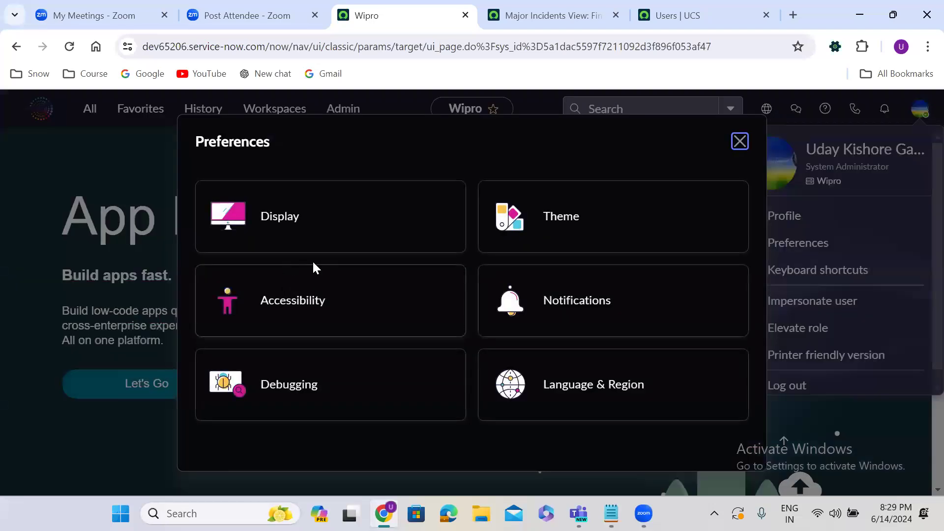
pyautogui.click(571, 234)
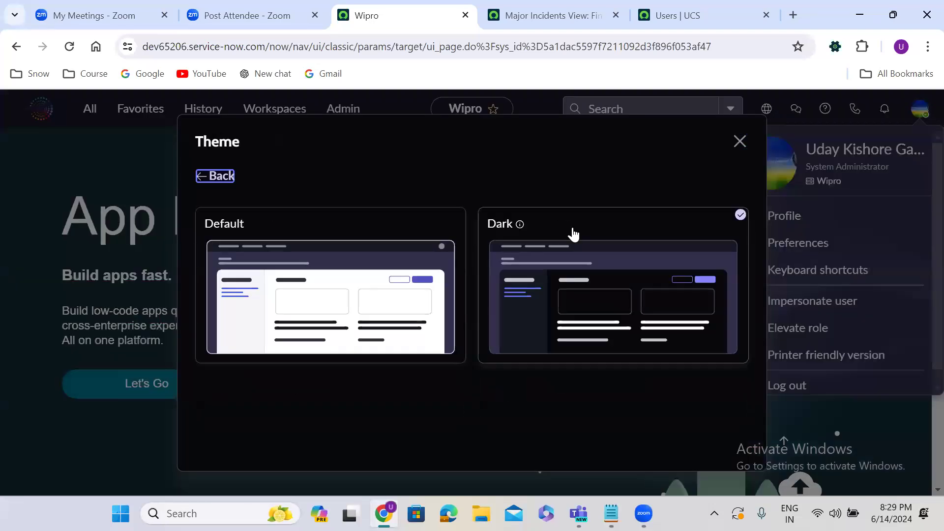
pyautogui.click(741, 145)
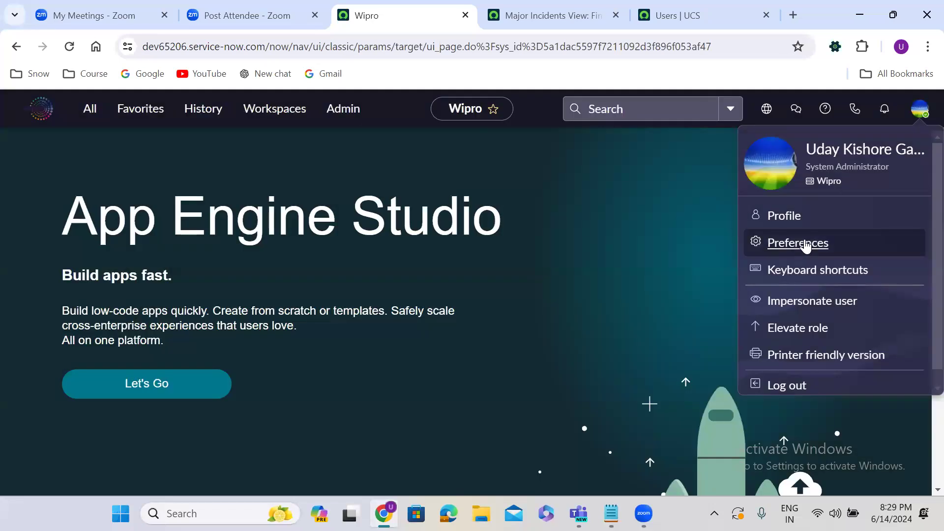
# Step: Turn on 'Turn off Next Experience' under Display preferences, then reload the Major Incidents list
pyautogui.click(805, 245)
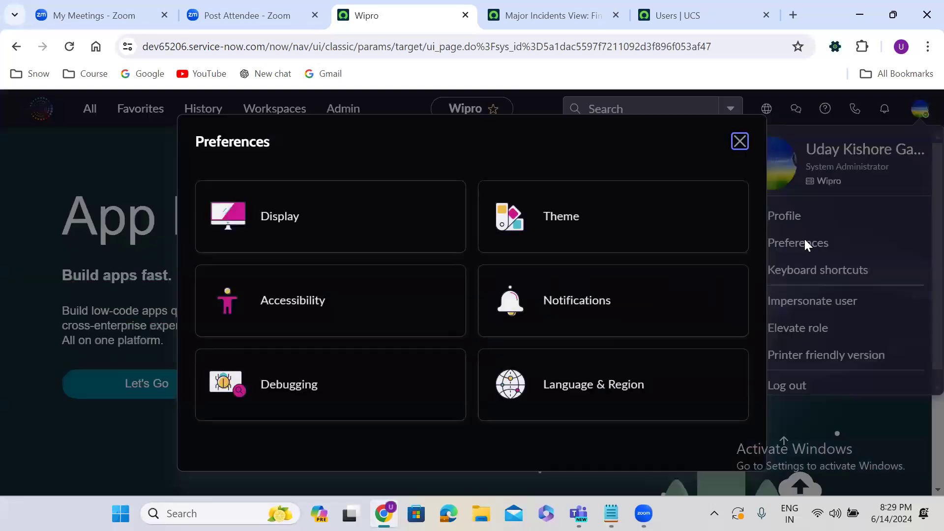
pyautogui.click(306, 228)
pyautogui.click(695, 440)
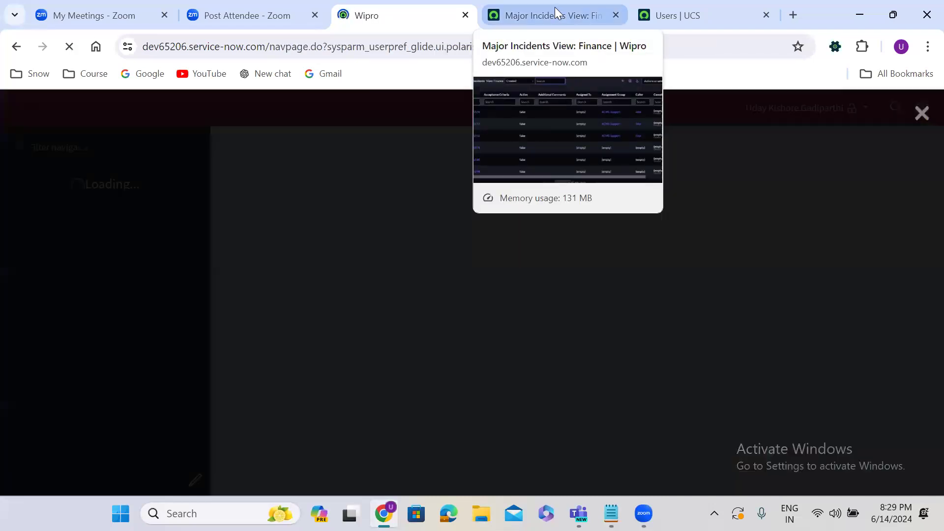
pyautogui.click(555, 7)
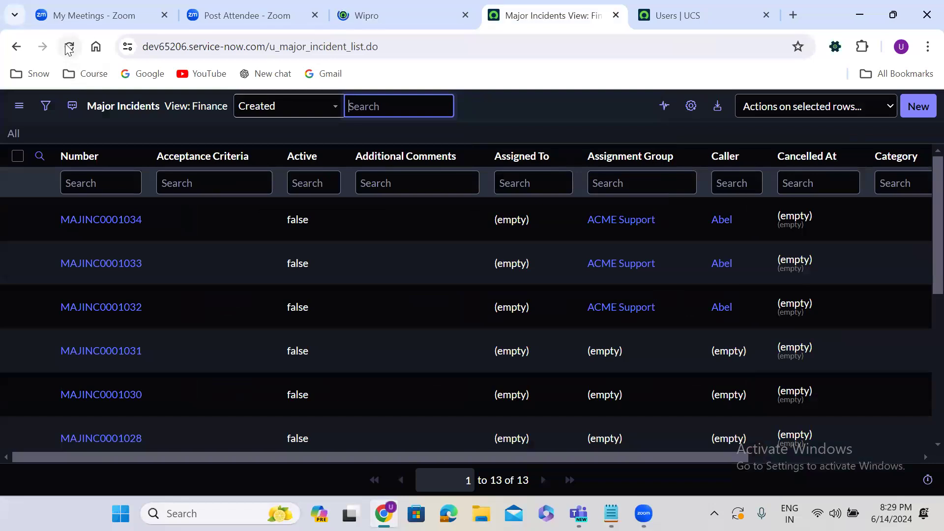
pyautogui.click(69, 46)
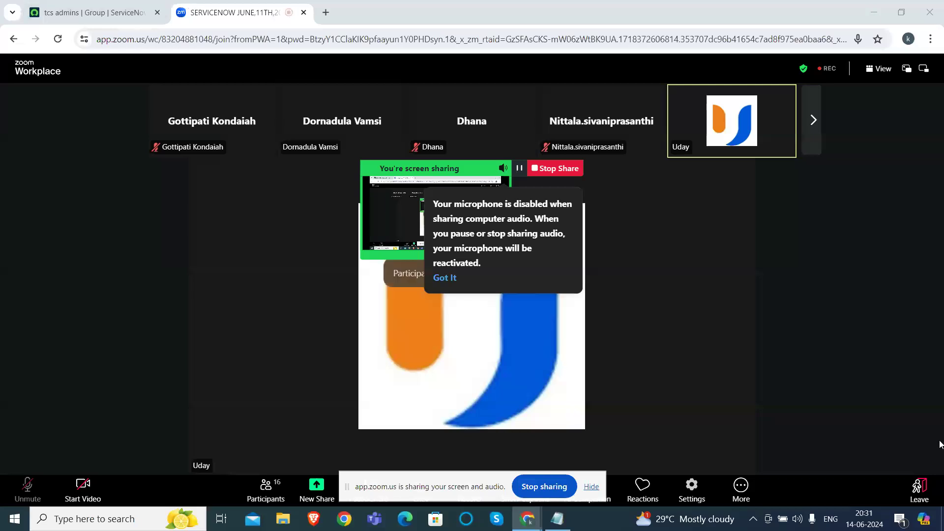
# Step: Go back to the 'tcs admins | Group' record tab
pyautogui.click(130, 4)
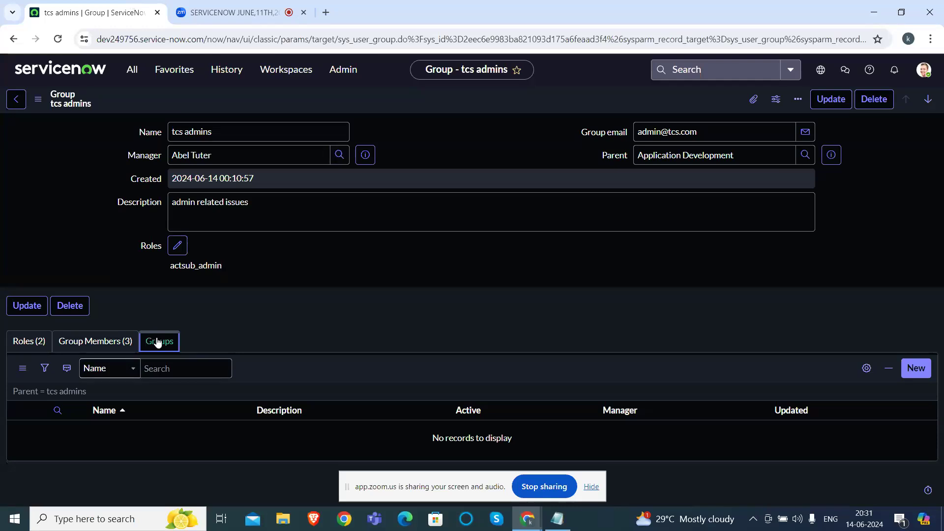
# Step: Start a new child group under tcs admins named 'hcl admin' and open the Manager lookup
pyautogui.click(914, 372)
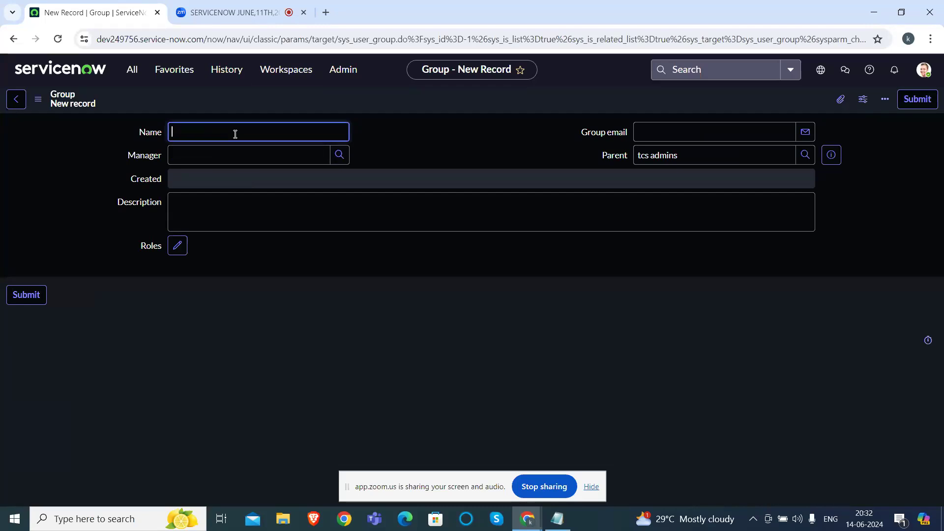
pyautogui.write('hcl admin')
pyautogui.click(334, 155)
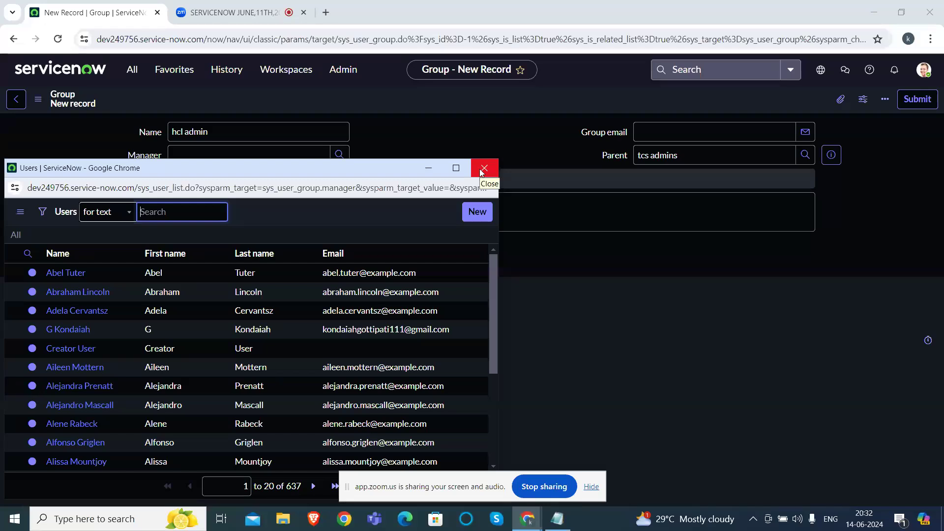
pyautogui.click(482, 170)
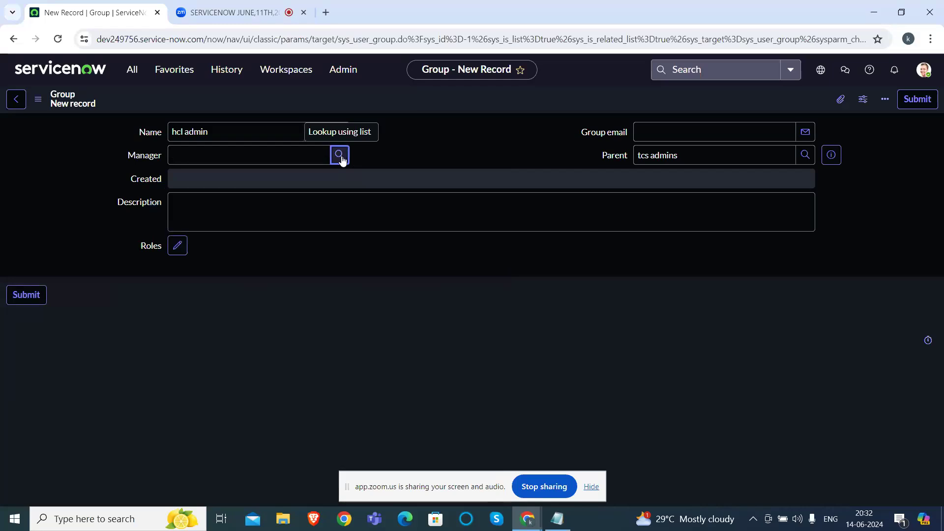
pyautogui.click(340, 156)
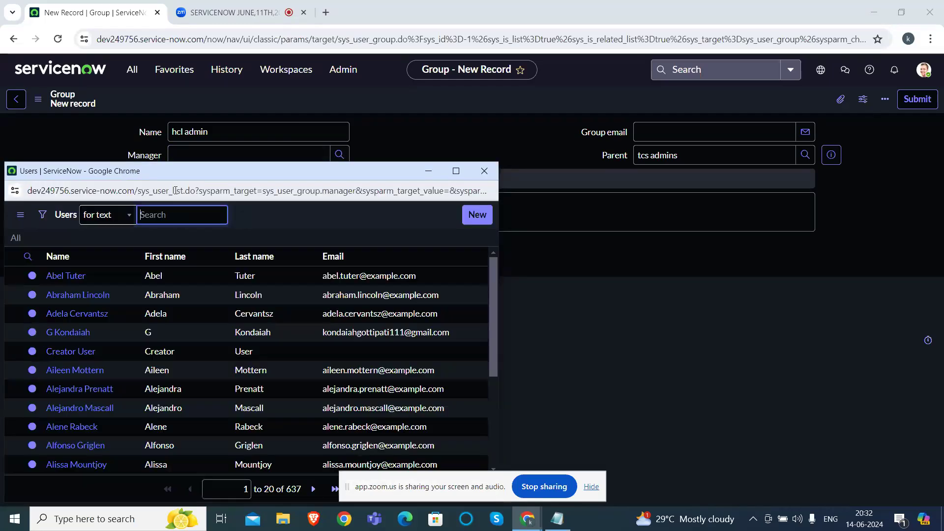
# Step: Find the manager by First name in the user lookup, set them, and submit the group
pyautogui.write('bhar')
pyautogui.press('Return')
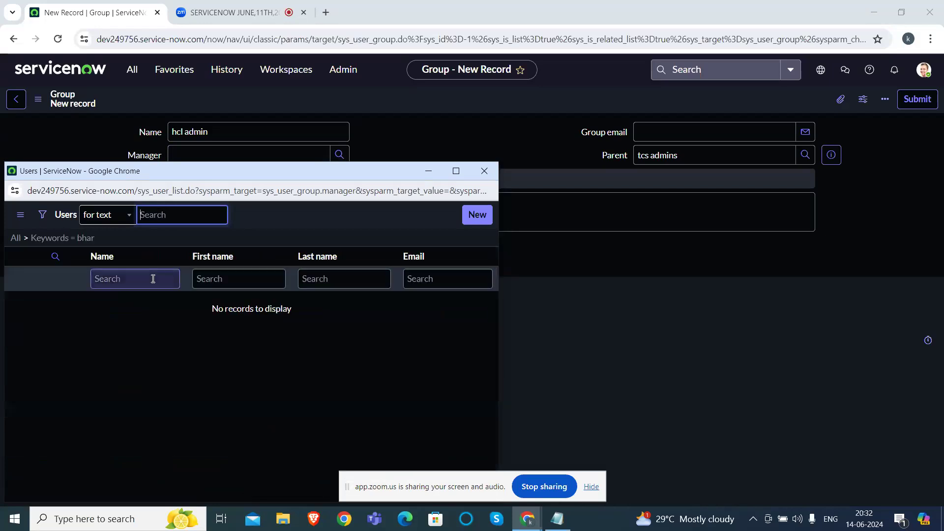
pyautogui.write('bhara')
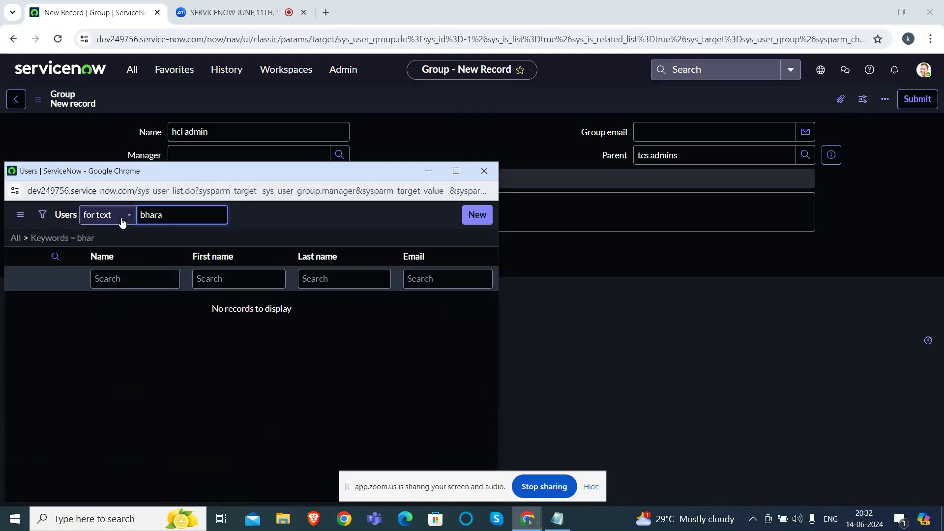
pyautogui.click(123, 223)
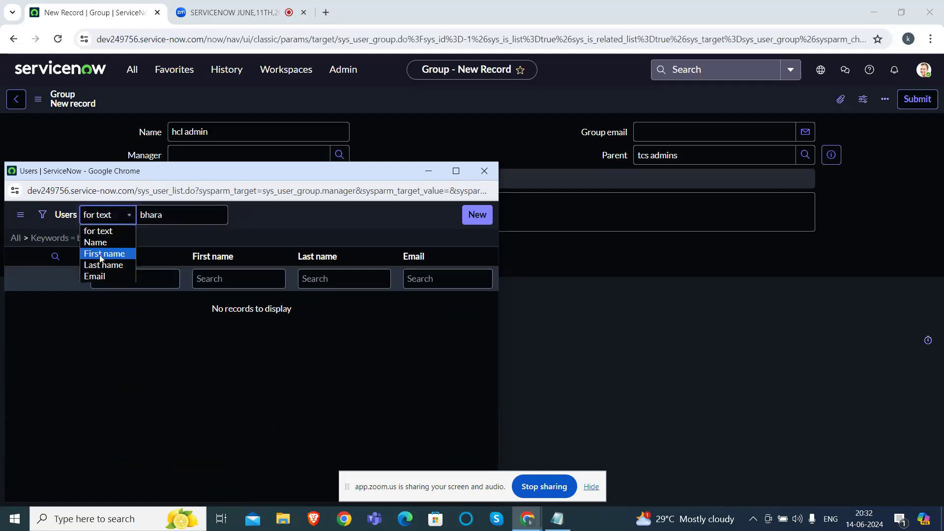
pyautogui.click(104, 255)
pyautogui.click(171, 215)
pyautogui.press('BackSpace')
pyautogui.write('gav')
pyautogui.press('Return')
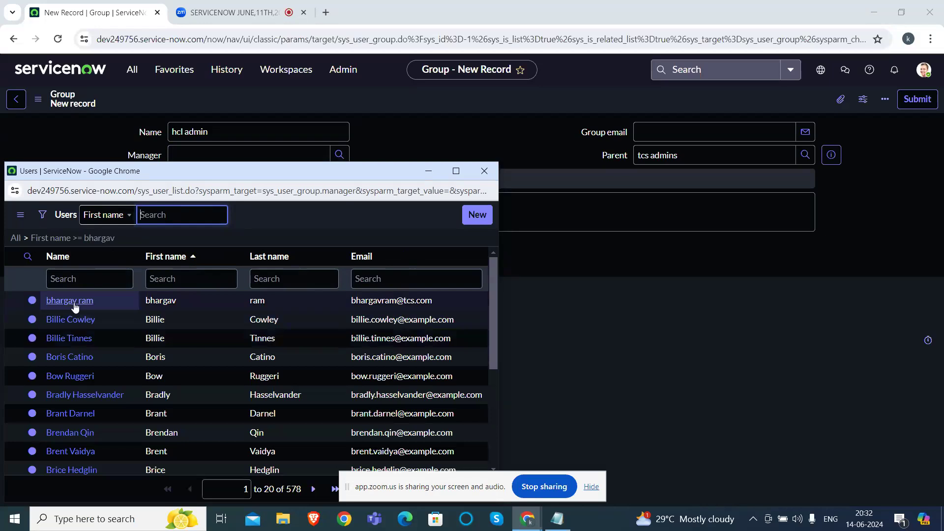
pyautogui.click(73, 301)
pyautogui.click(26, 294)
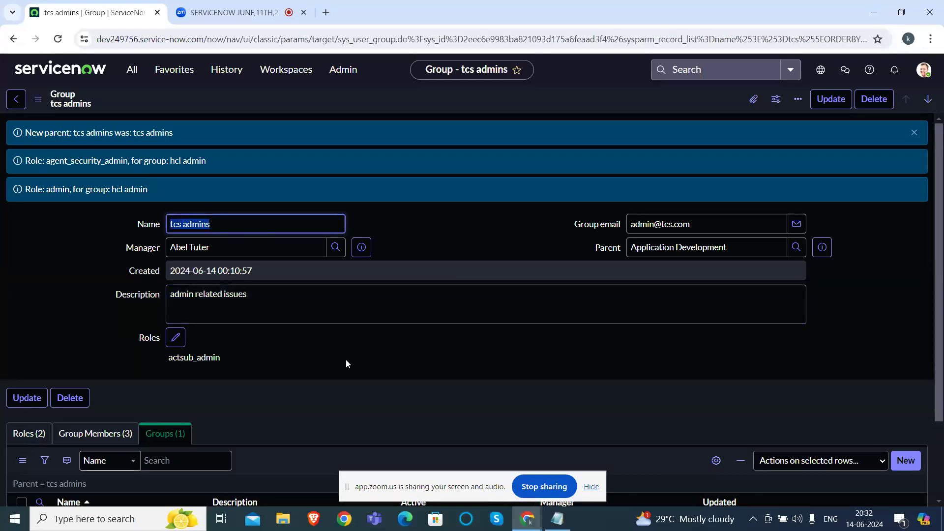
pyautogui.scroll(-2, 315, 391)
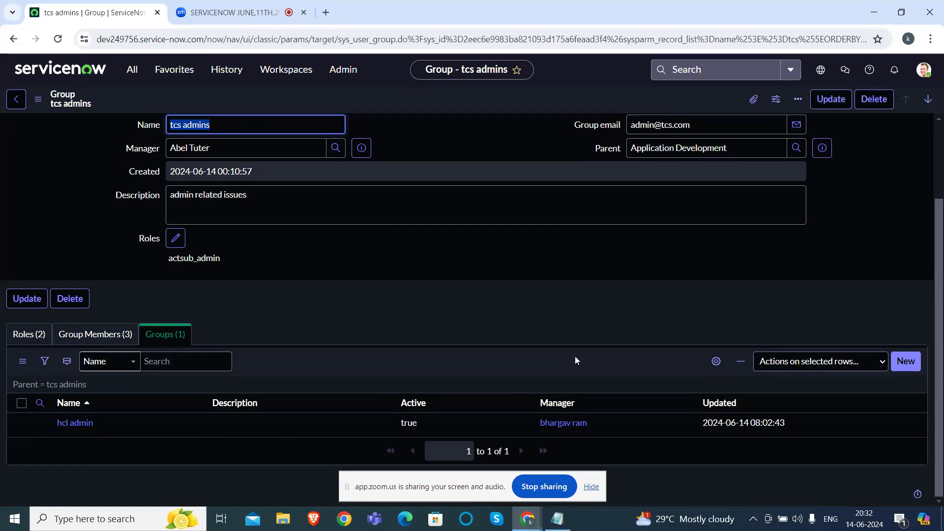
pyautogui.scroll(1, 576, 360)
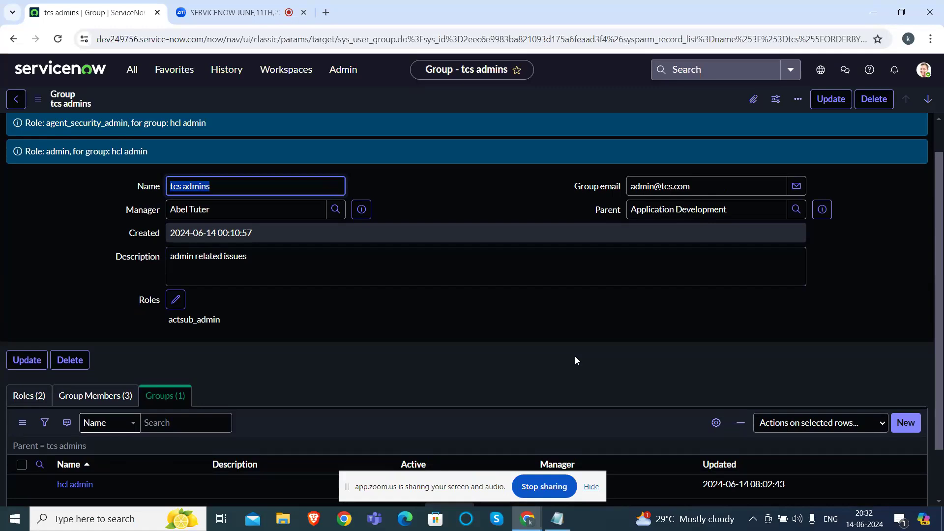
pyautogui.click(533, 343)
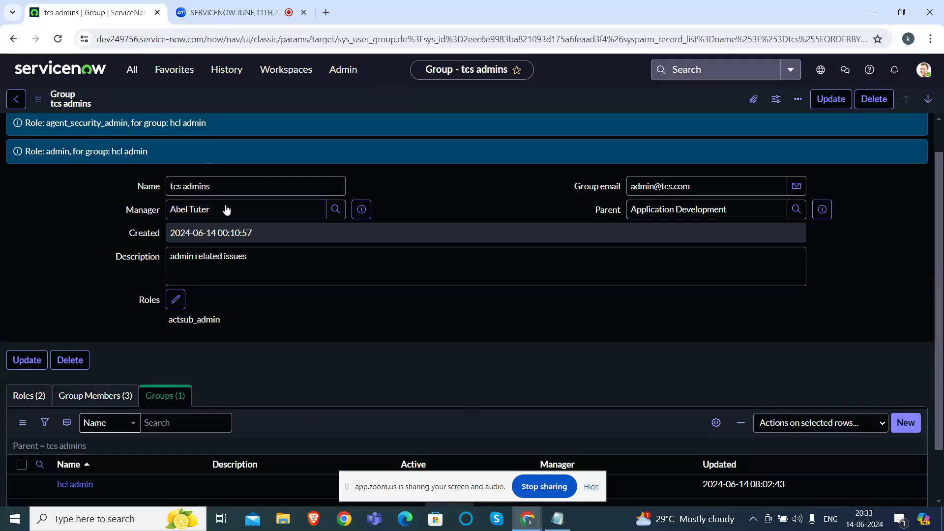
pyautogui.click(34, 395)
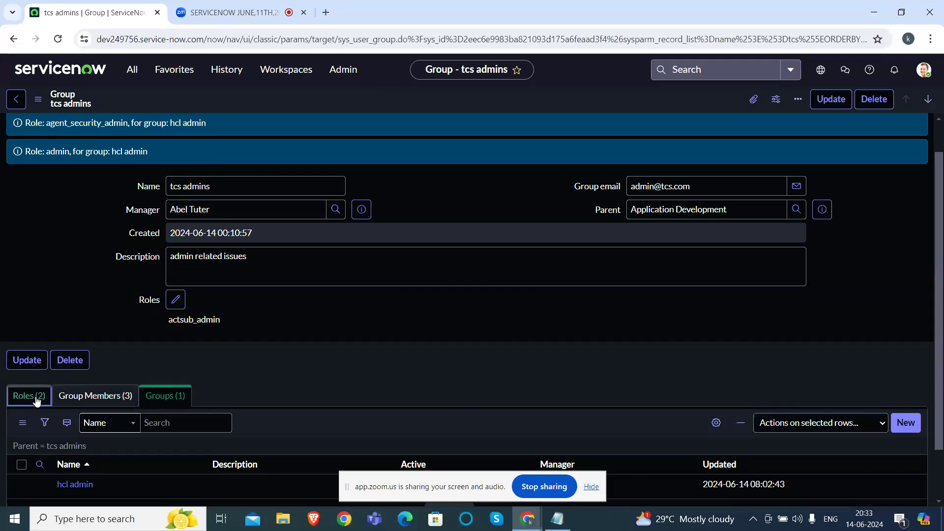
pyautogui.click(104, 398)
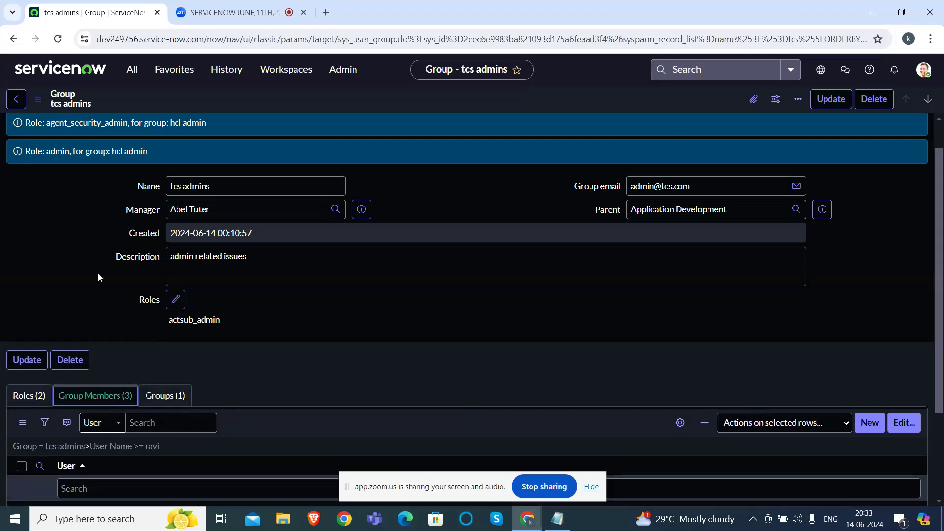
pyautogui.scroll(-1, 386, 435)
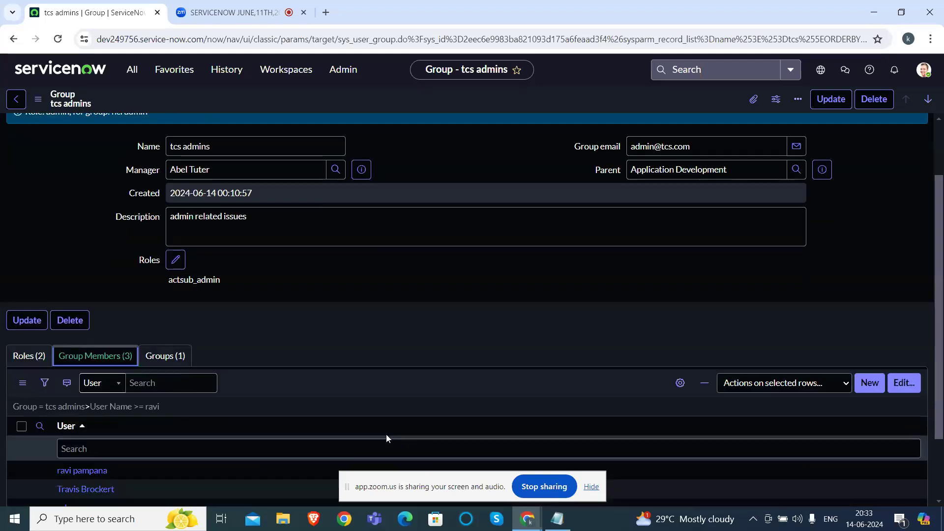
pyautogui.click(163, 336)
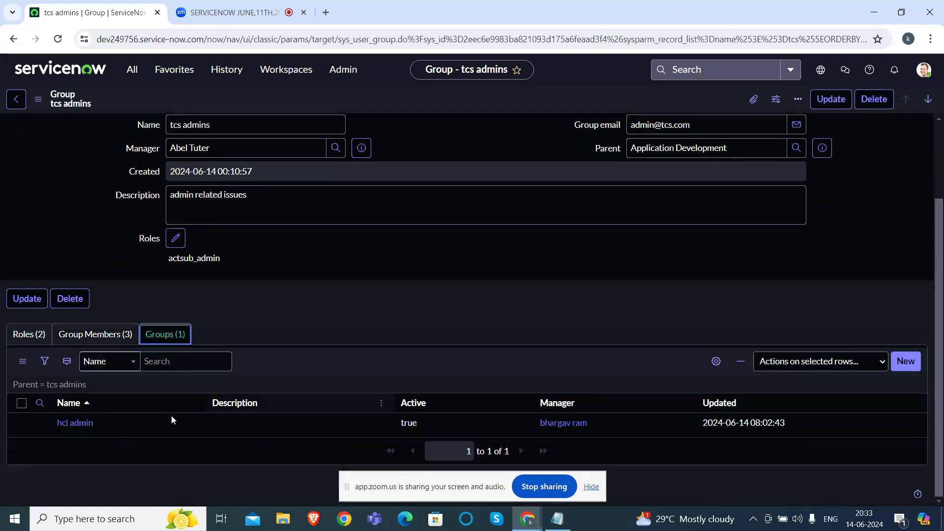
# Step: Open the hcl admin group record and confirm its parent is tcs admins
pyautogui.click(80, 422)
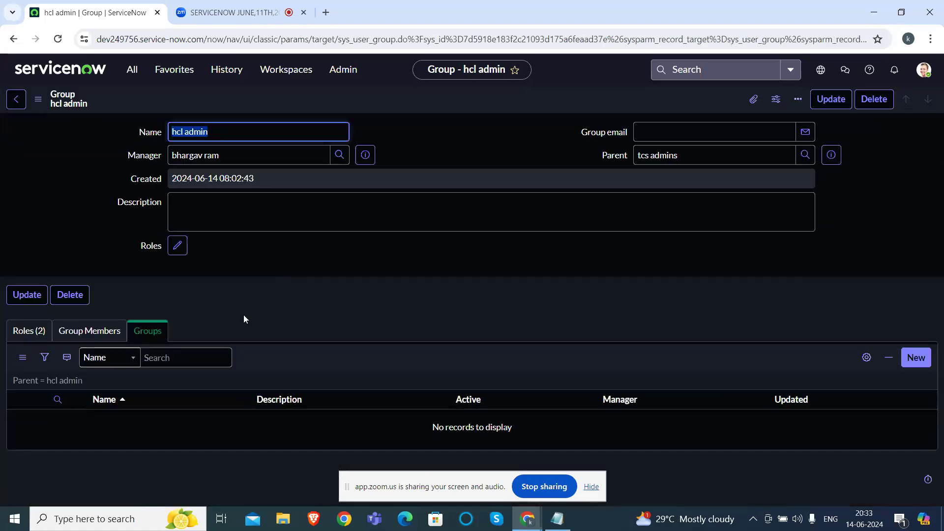
pyautogui.click(333, 266)
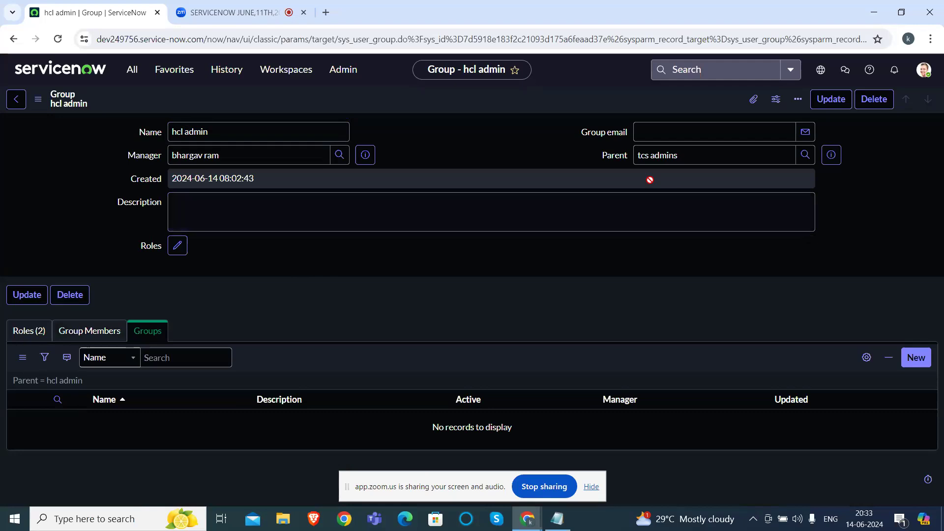
pyautogui.click(693, 156)
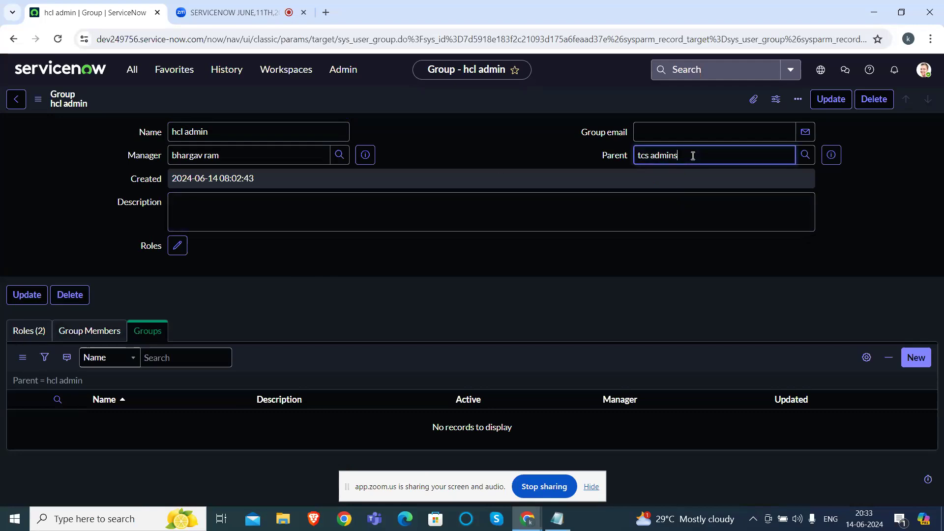
# Step: Review the inherited admin and agent_security_admin roles and the member list, then stop sharing
pyautogui.click(117, 331)
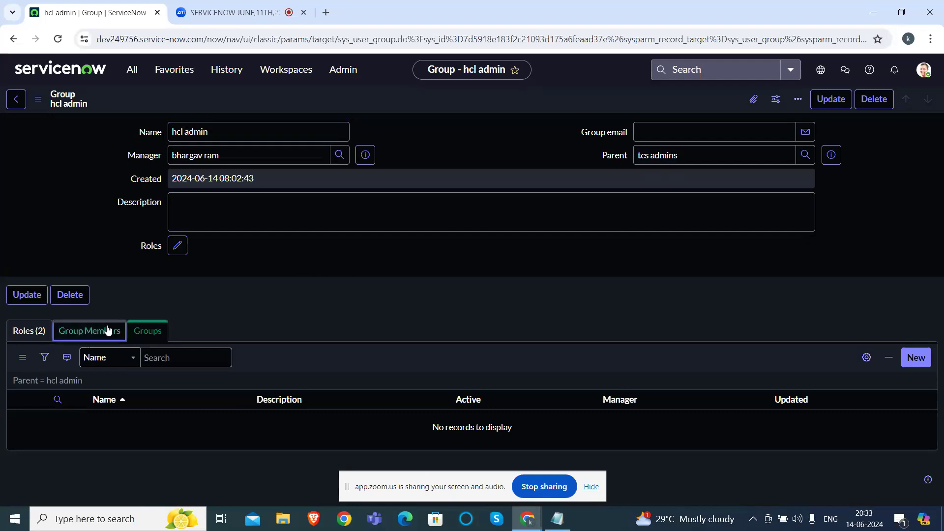
pyautogui.click(39, 334)
pyautogui.click(76, 334)
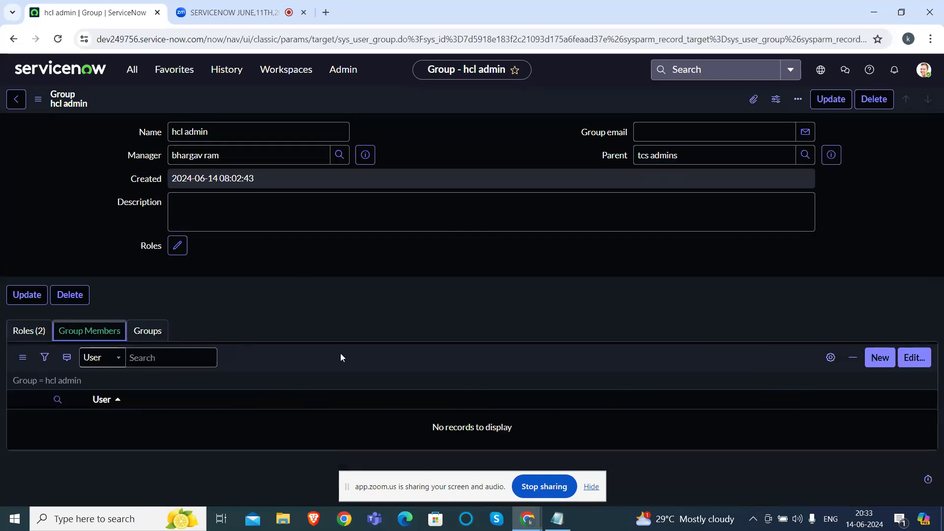
pyautogui.click(41, 332)
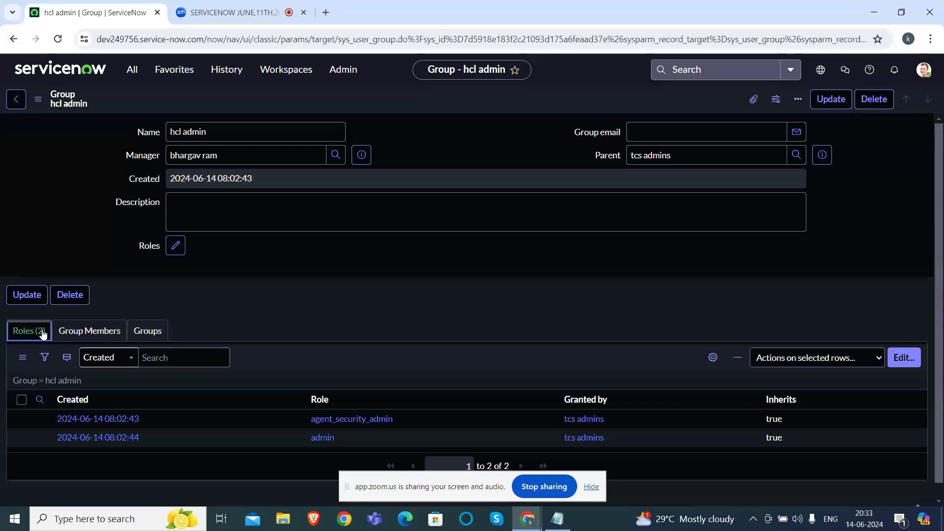
pyautogui.click(109, 332)
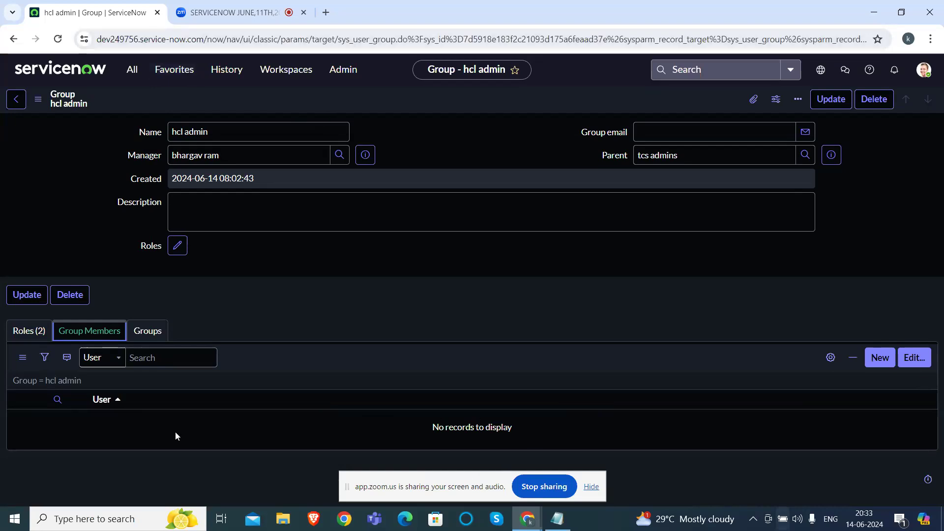
pyautogui.click(545, 486)
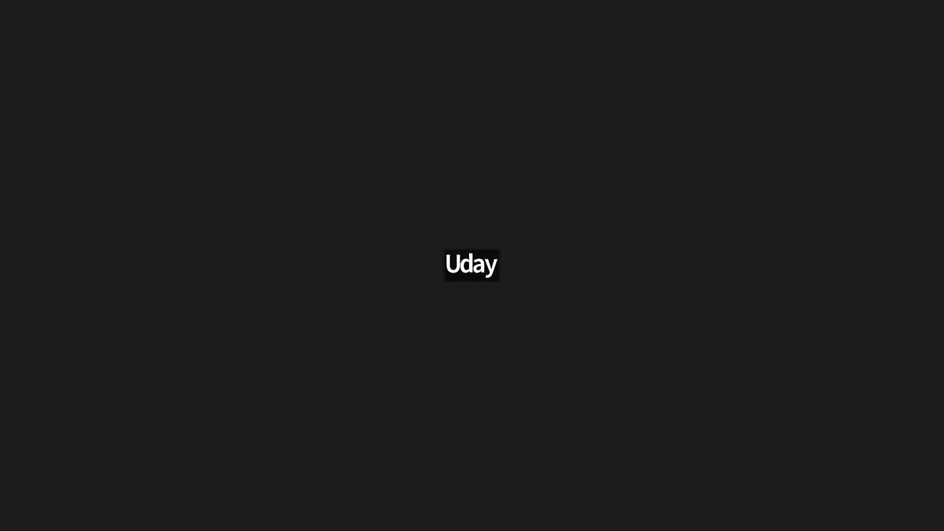